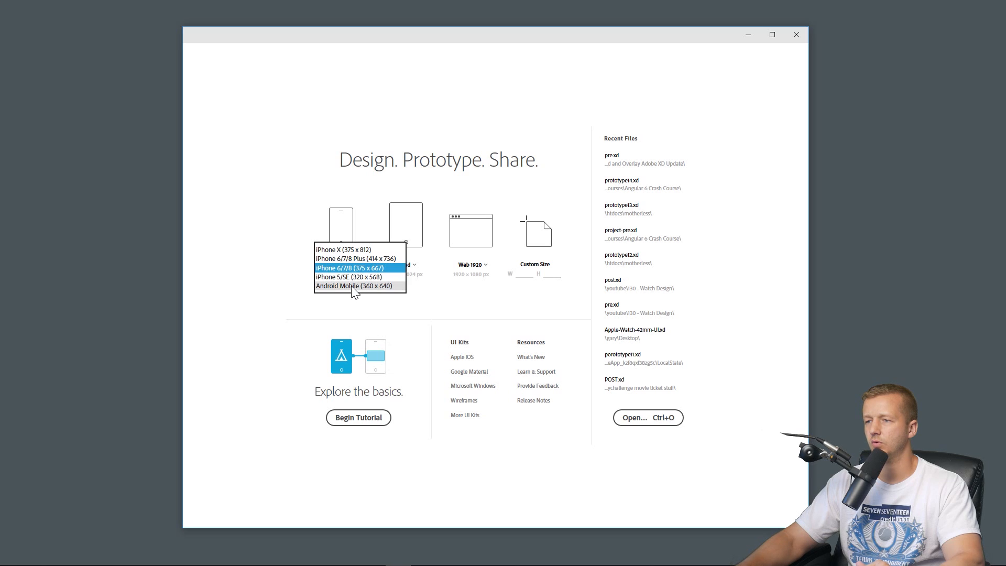
# Create a new document with an iPhone X (375 x 812) artboard and maximize its window.
pyautogui.click(345, 250)
pyautogui.click(348, 262)
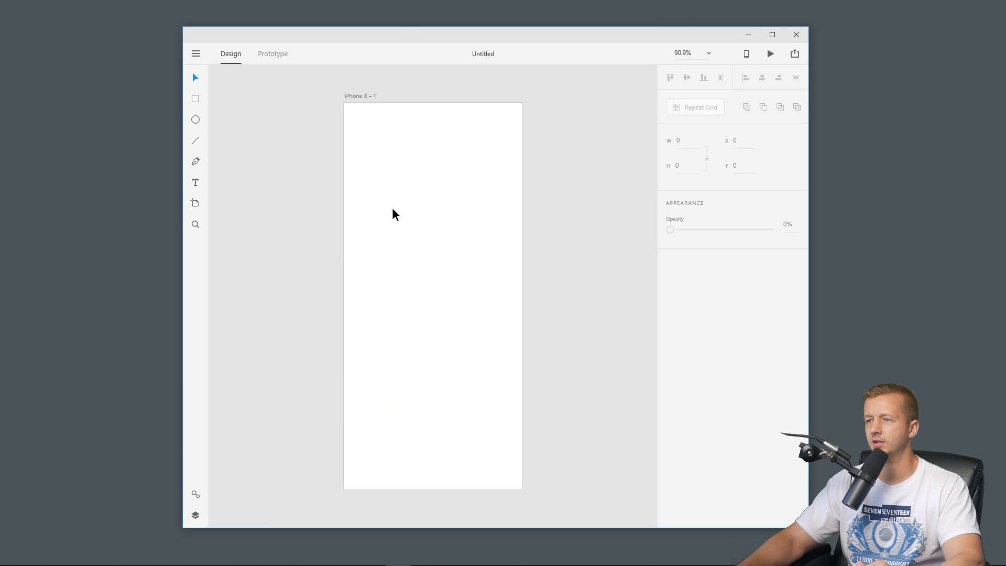
pyautogui.doubleClick(399, 36)
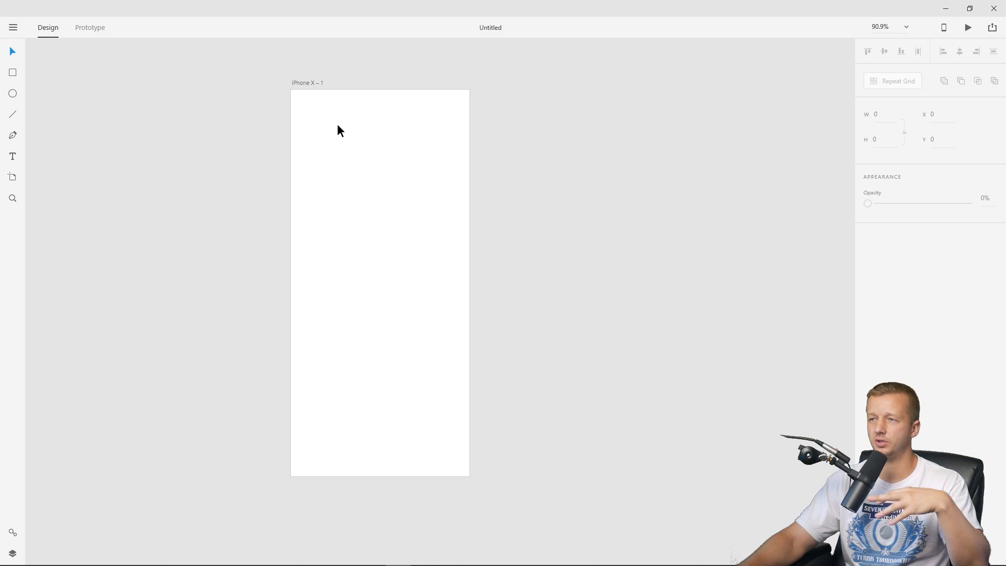
# Fill the iPhone X artboard with the solid dark blue color #294A60.
pyautogui.click(319, 83)
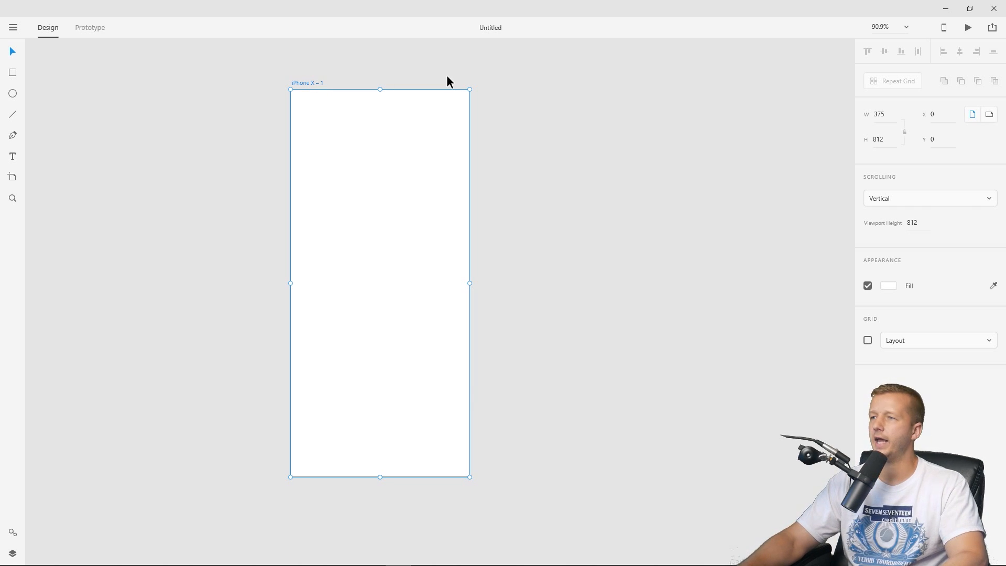
pyautogui.click(503, 84)
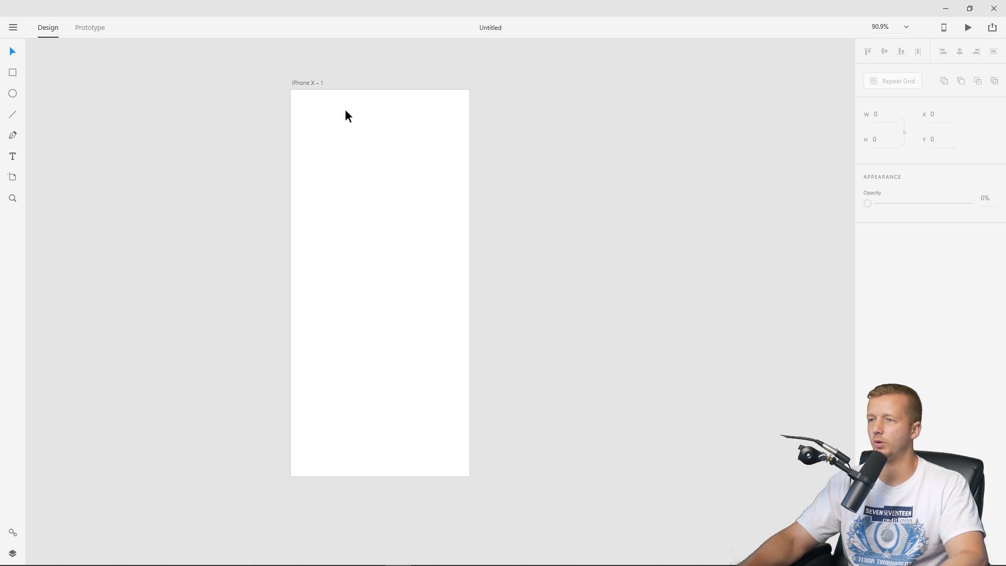
pyautogui.click(313, 84)
pyautogui.click(890, 287)
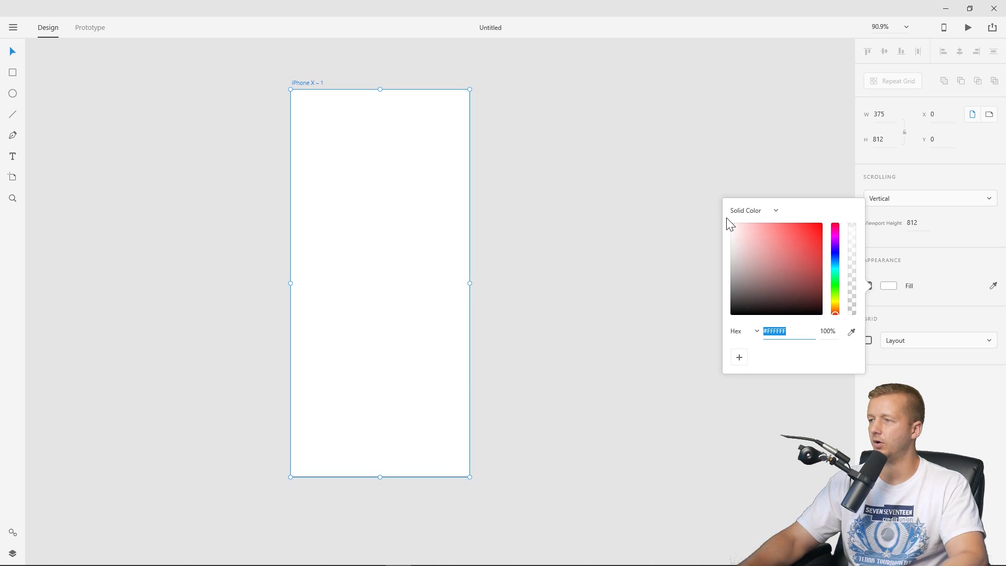
pyautogui.click(836, 263)
pyautogui.moveTo(781, 275)
pyautogui.mouseDown()
pyautogui.moveTo(760, 287)
pyautogui.moveTo(783, 281)
pyautogui.mouseUp()
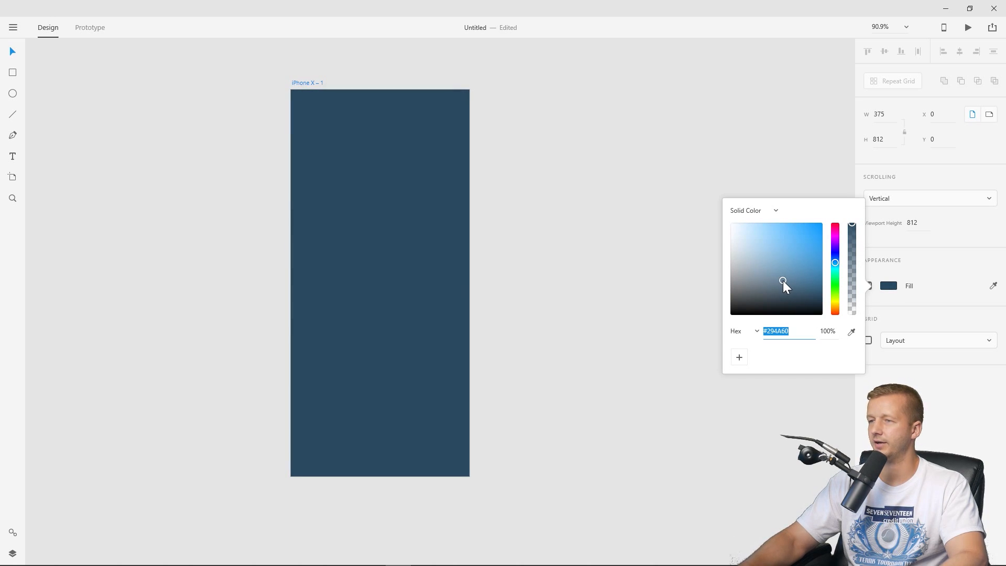
pyautogui.click(801, 332)
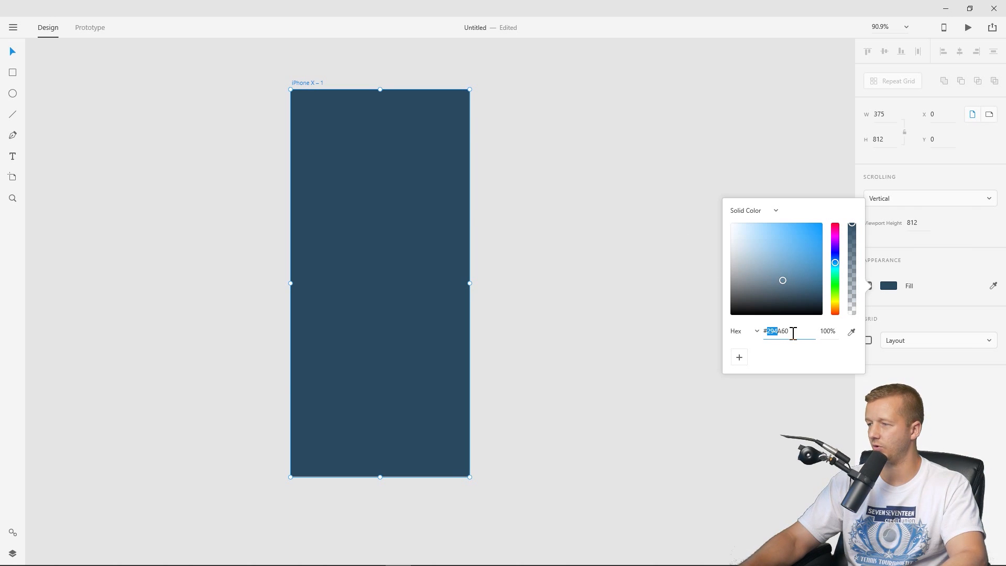
pyautogui.click(772, 331)
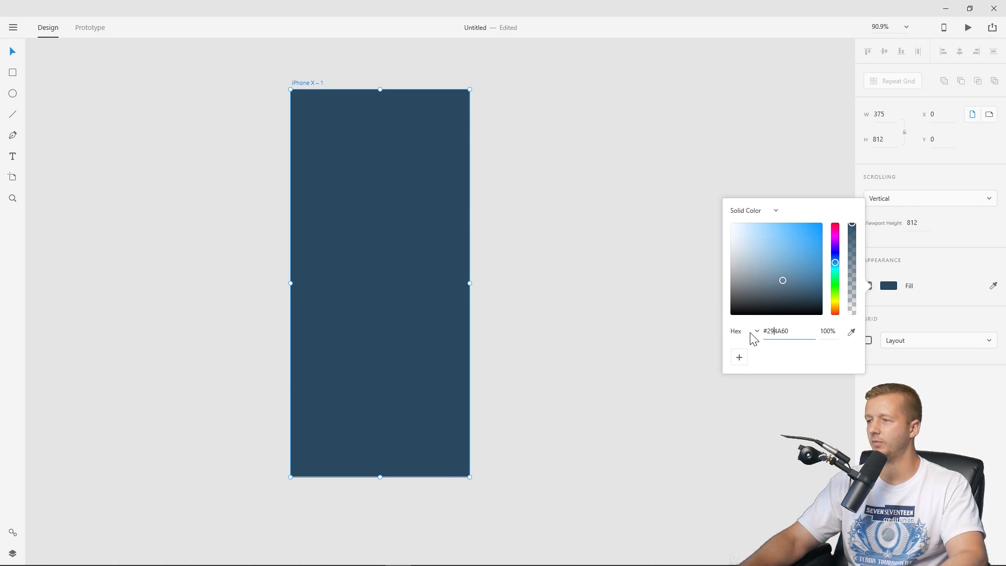
pyautogui.click(295, 67)
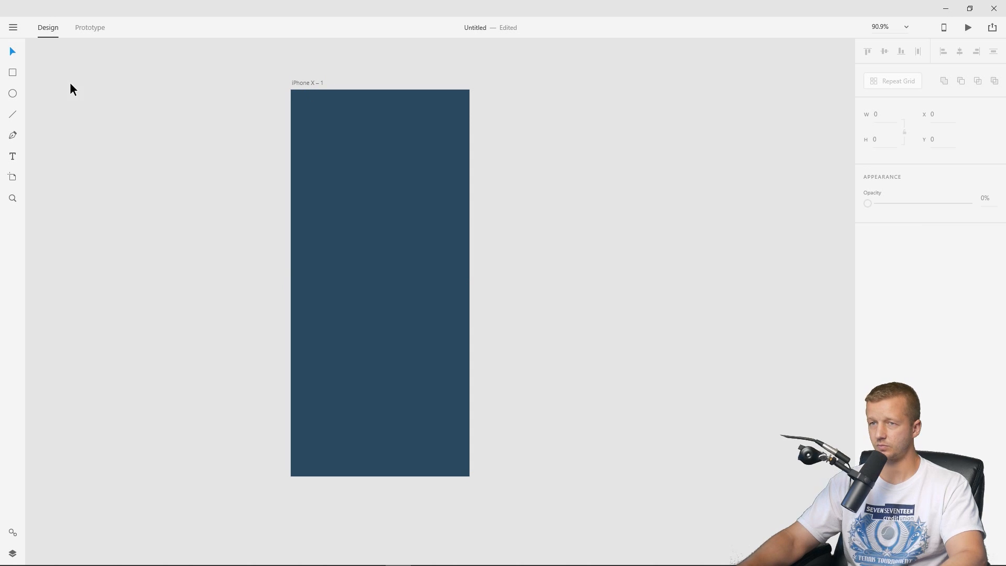
# Draw a borderless header rectangle about 375 x 63 across the full width of the artboard's top edge.
pyautogui.click(12, 72)
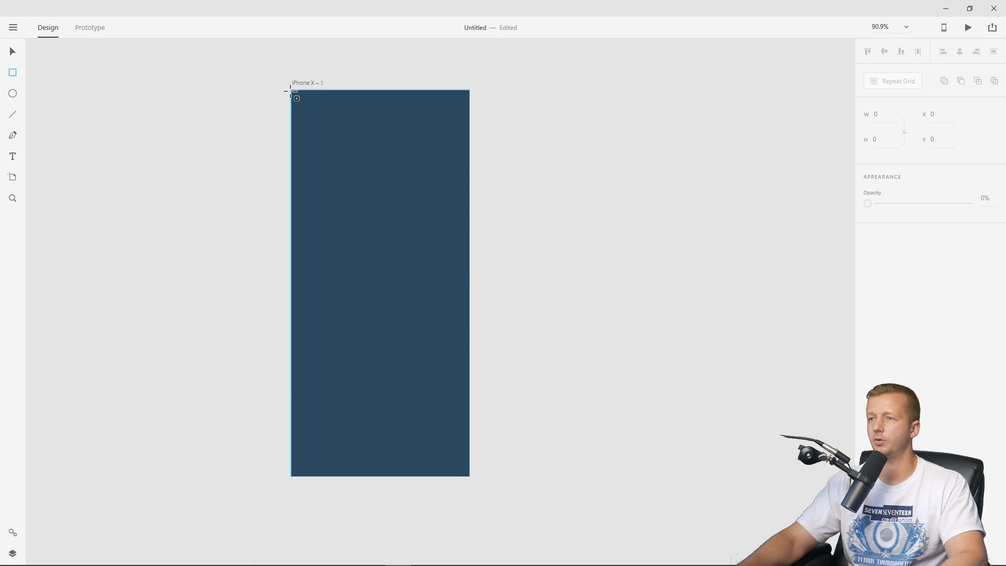
pyautogui.moveTo(291, 90); pyautogui.dragTo(470, 120)
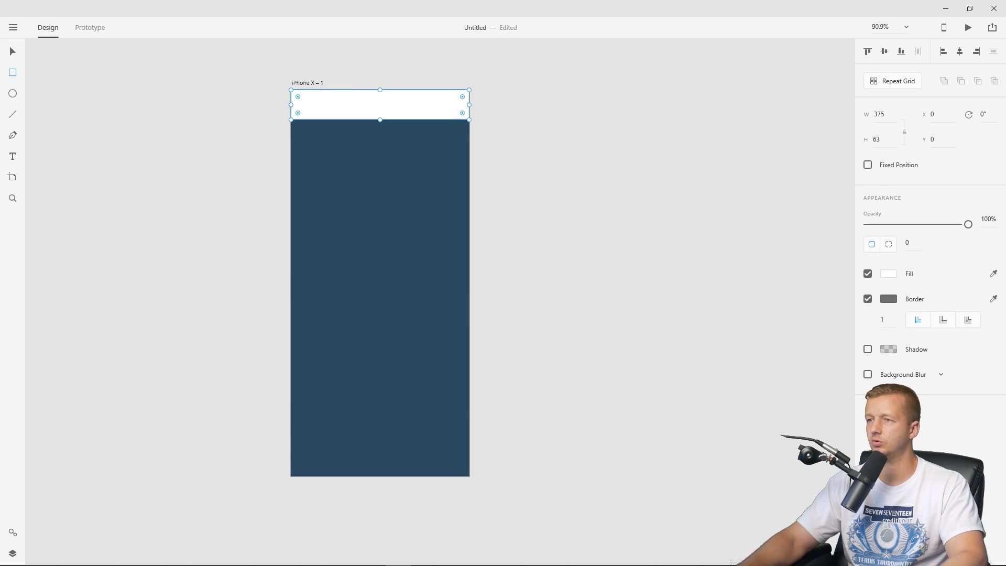
pyautogui.click(11, 52)
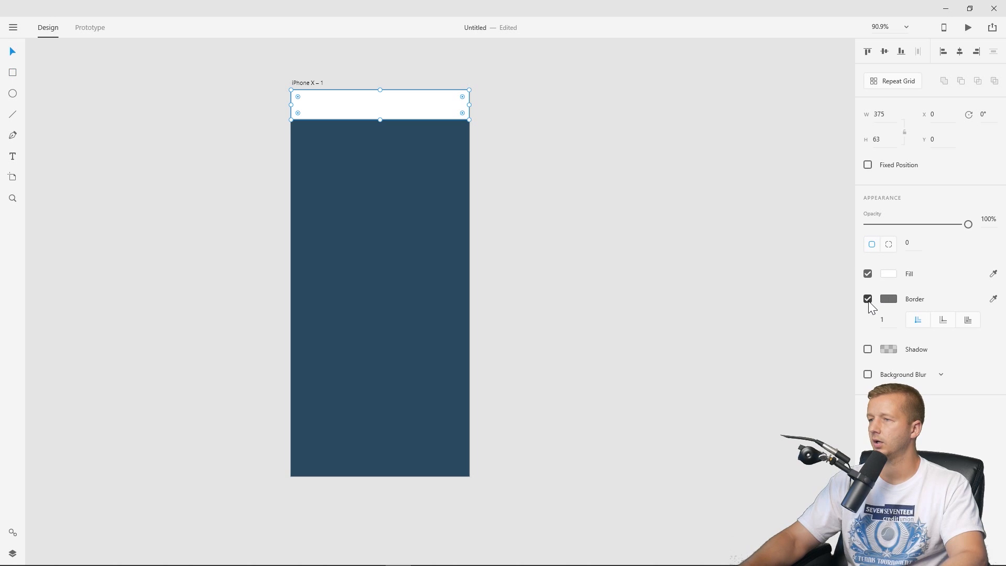
pyautogui.click(868, 301)
# Fill the header rectangle with the near-black color #26282A.
pyautogui.click(891, 275)
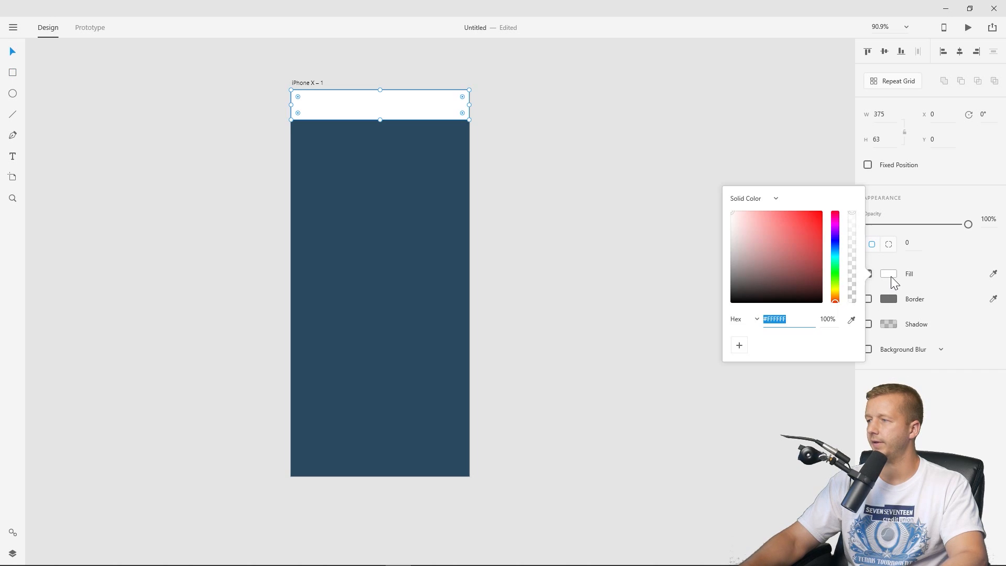
pyautogui.click(851, 320)
pyautogui.click(421, 195)
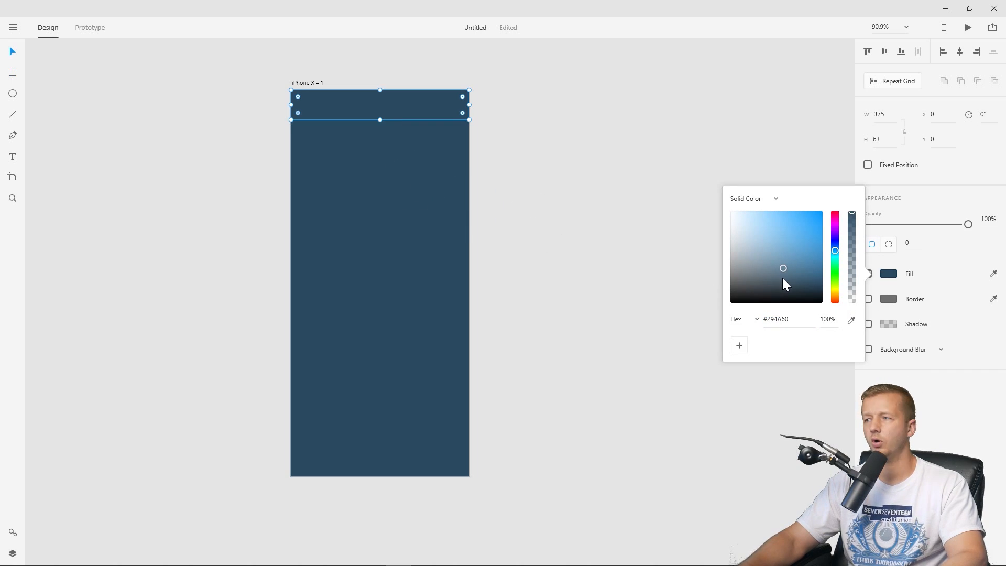
pyautogui.moveTo(781, 278); pyautogui.dragTo(739, 287)
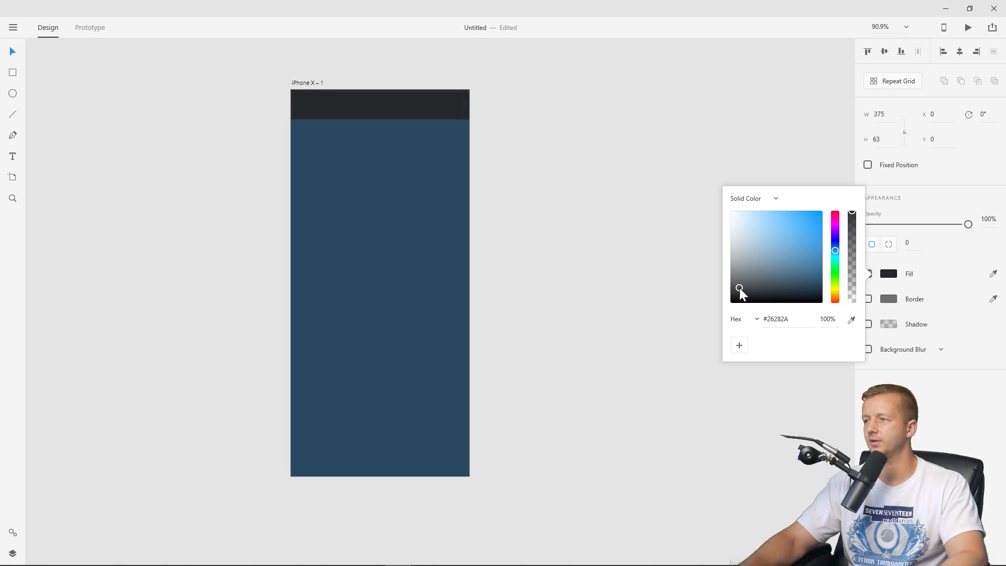
pyautogui.click(581, 116)
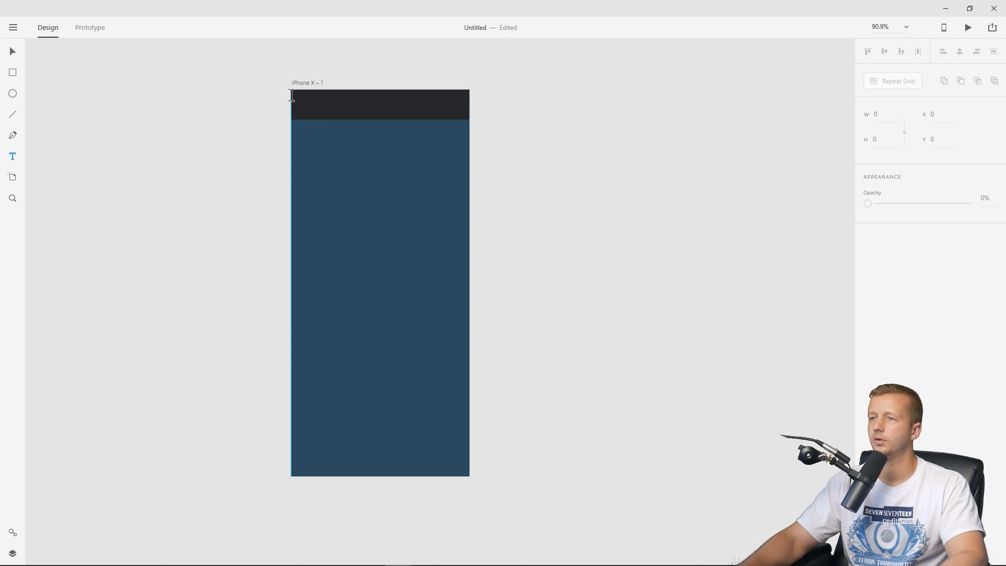
# Add a text box about 375 x 42 across the header with the center-aligned title "MESSAGES".
pyautogui.moveTo(292, 95); pyautogui.dragTo(468, 116)
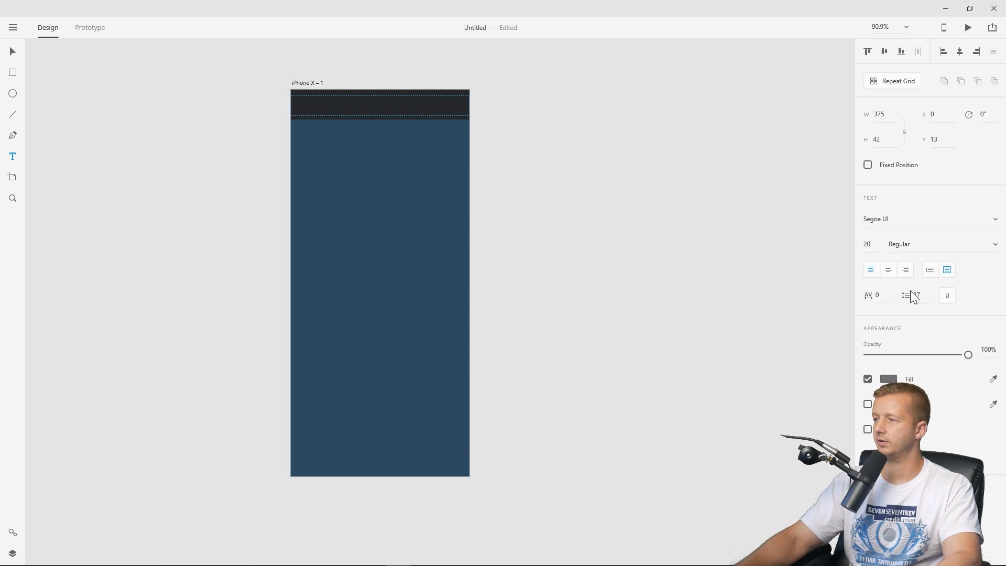
pyautogui.click(888, 270)
pyautogui.write('MESS')
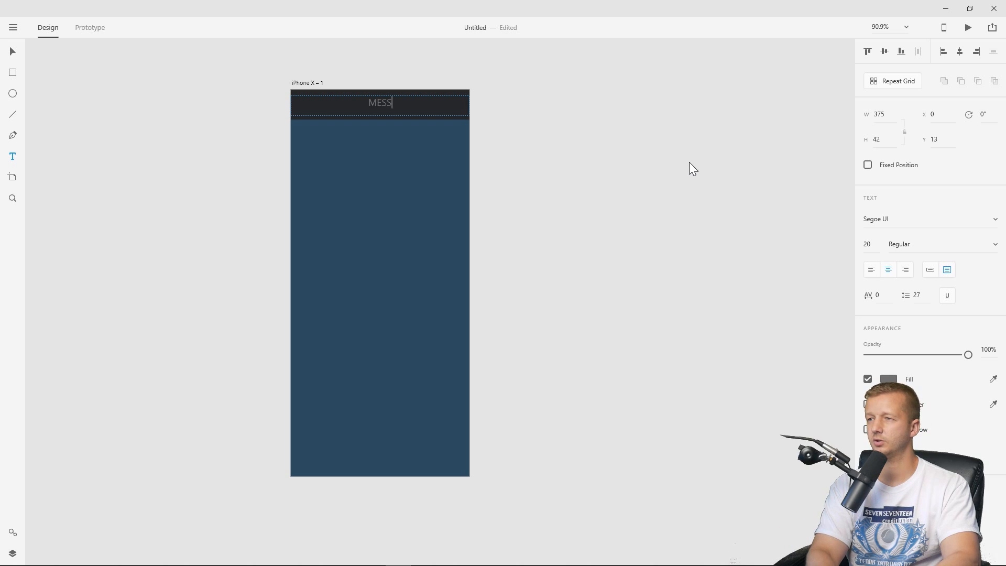
pyautogui.write('AGES')
pyautogui.press('Escape')
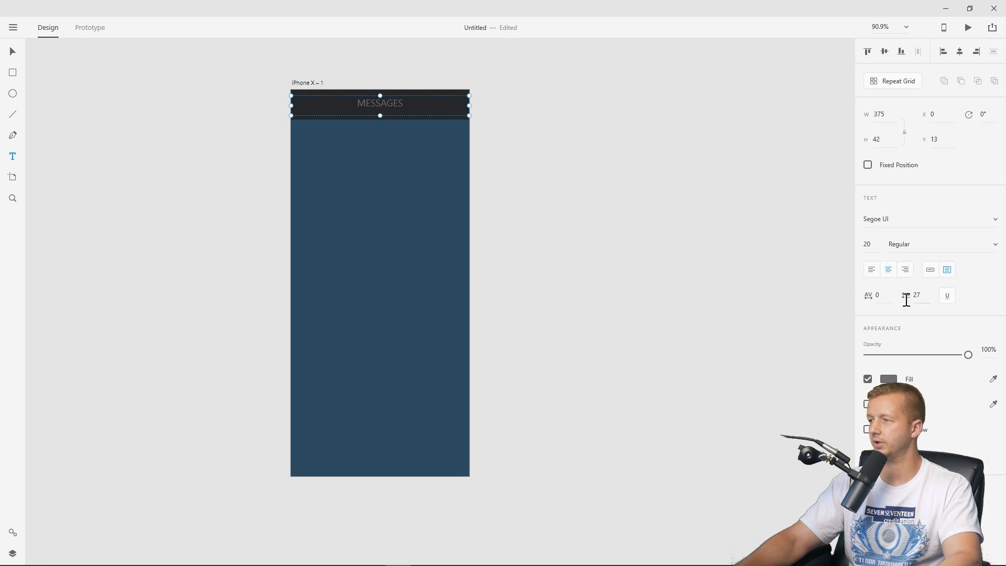
# Color the header title text white (#FFFFFF).
pyautogui.click(888, 379)
pyautogui.write('FFFFFF')
pyautogui.press('Return')
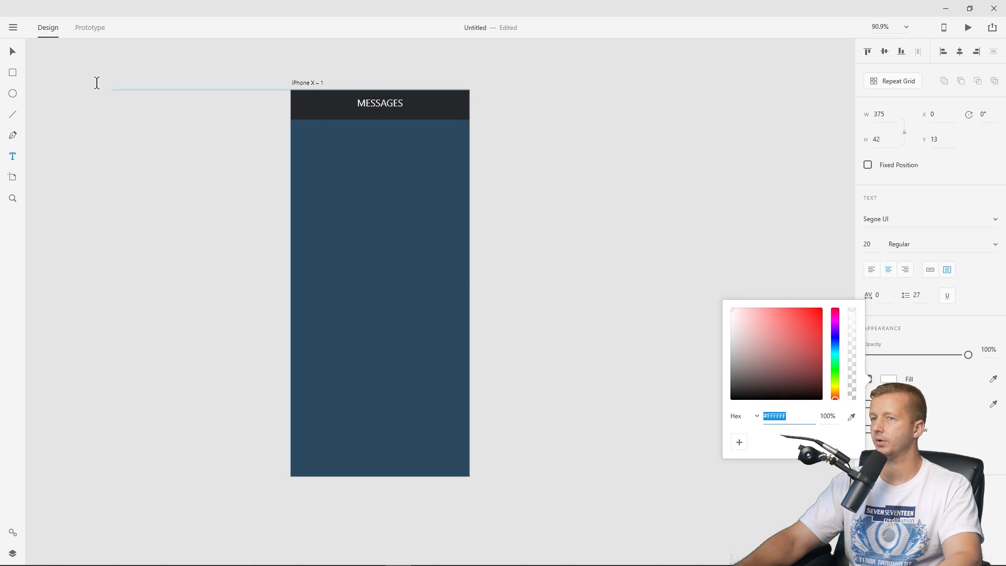
pyautogui.click(13, 51)
# Set the header title's font to Montserrat in the SemiBold weight.
pyautogui.click(895, 220)
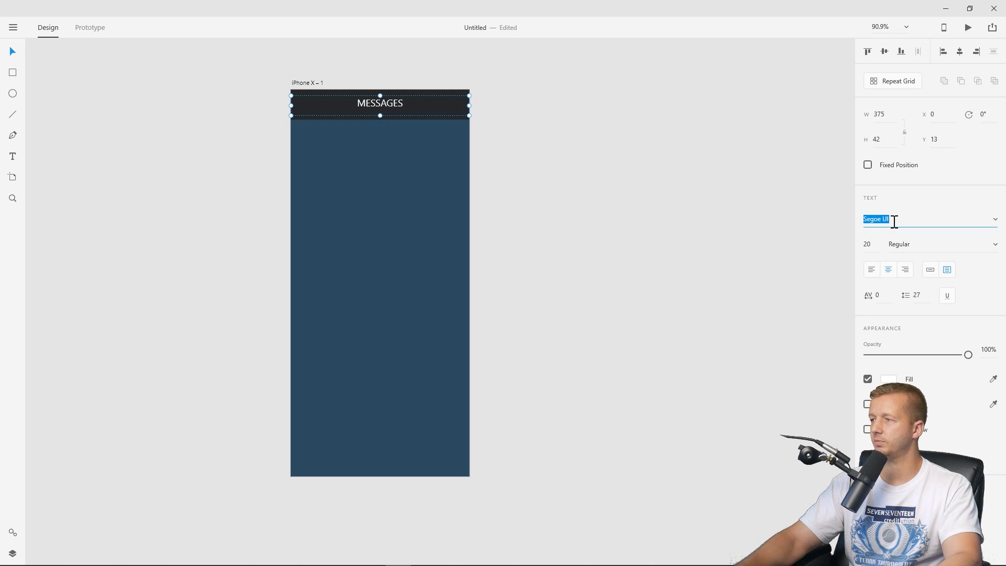
pyautogui.write('Montserrat')
pyautogui.press('Return')
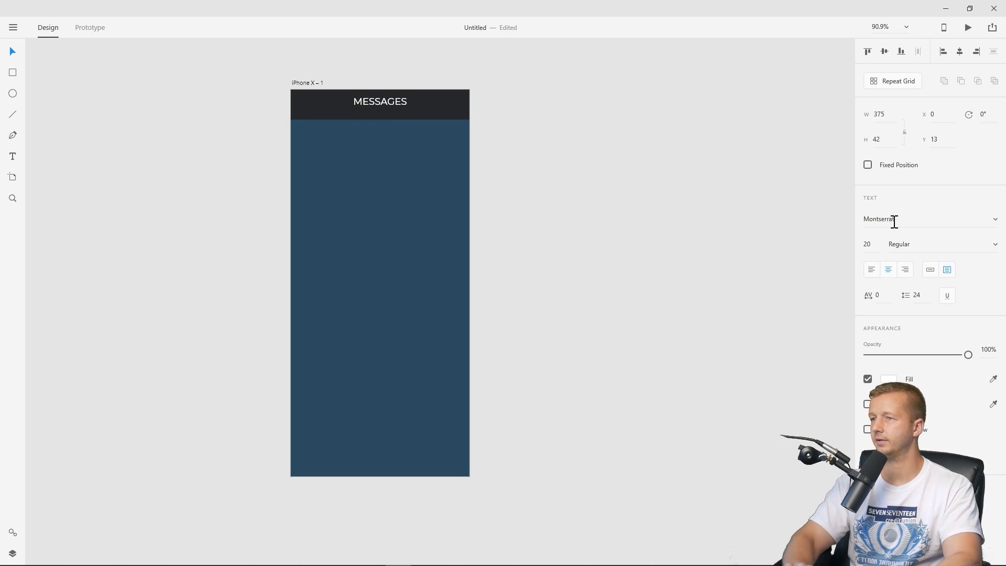
pyautogui.click(993, 244)
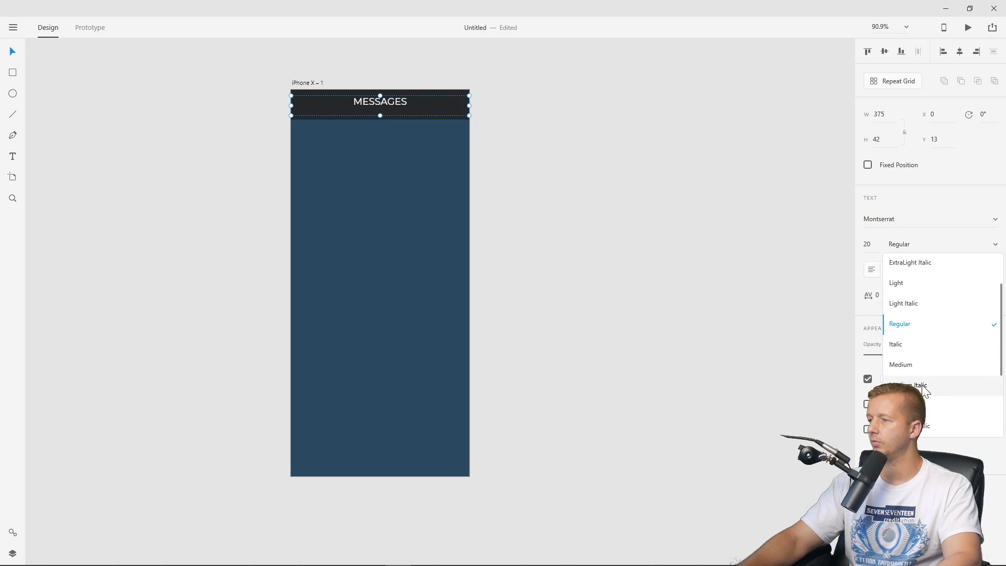
pyautogui.click(920, 405)
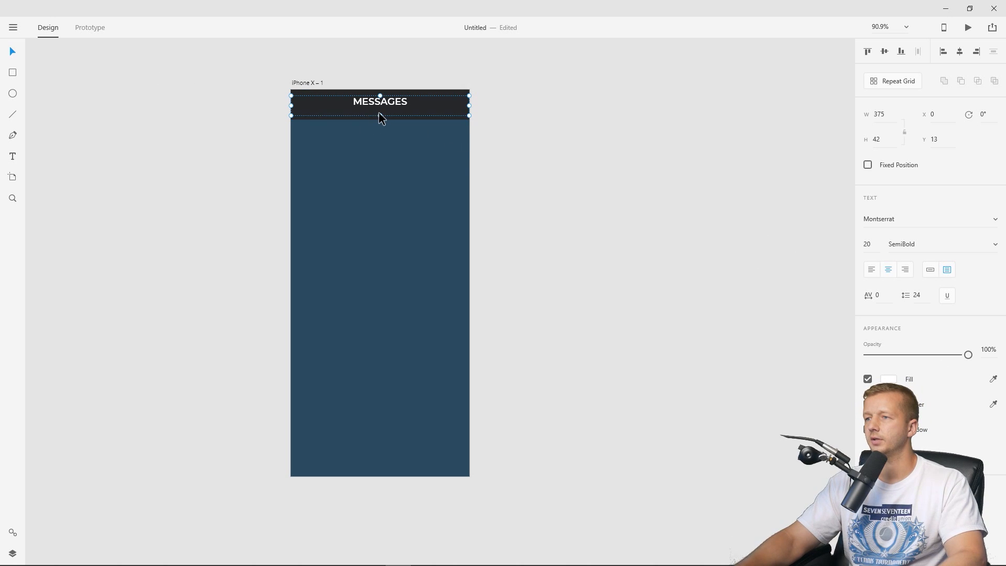
# Shorten the title's text box to about 19 high and center it vertically in the header bar.
pyautogui.moveTo(379, 114); pyautogui.dragTo(378, 104)
pyautogui.scroll(3, 391, 121)
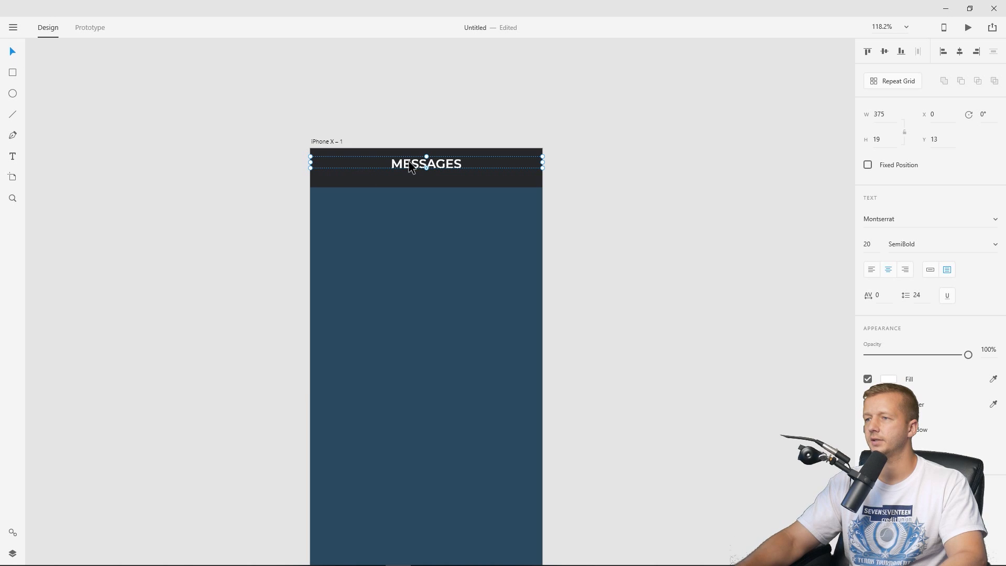
pyautogui.moveTo(407, 163); pyautogui.dragTo(414, 168)
pyautogui.click(564, 129)
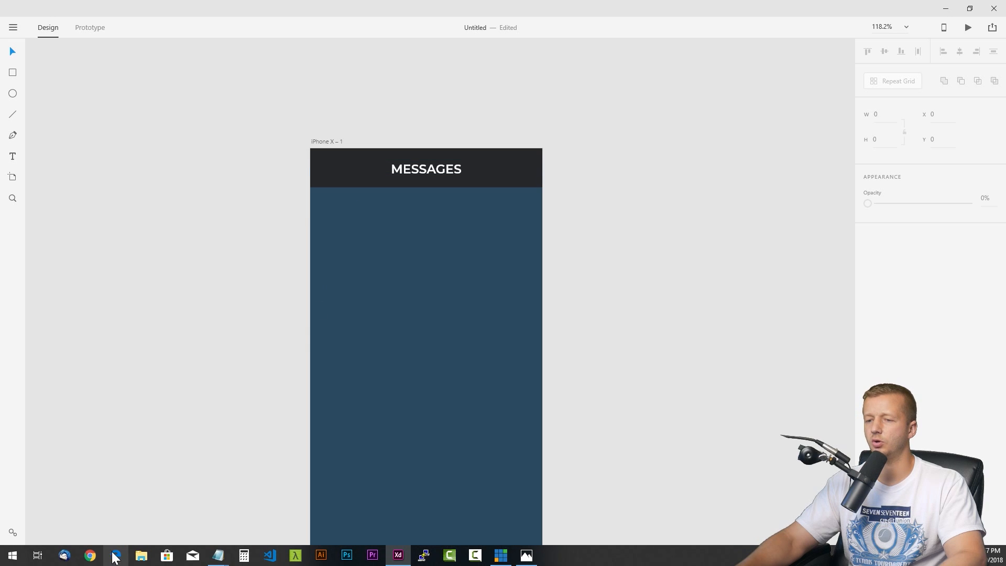
# Switch to Chrome, load the Material Design icons page at material.io/tools/icons and maximize the browser window.
pyautogui.click(92, 558)
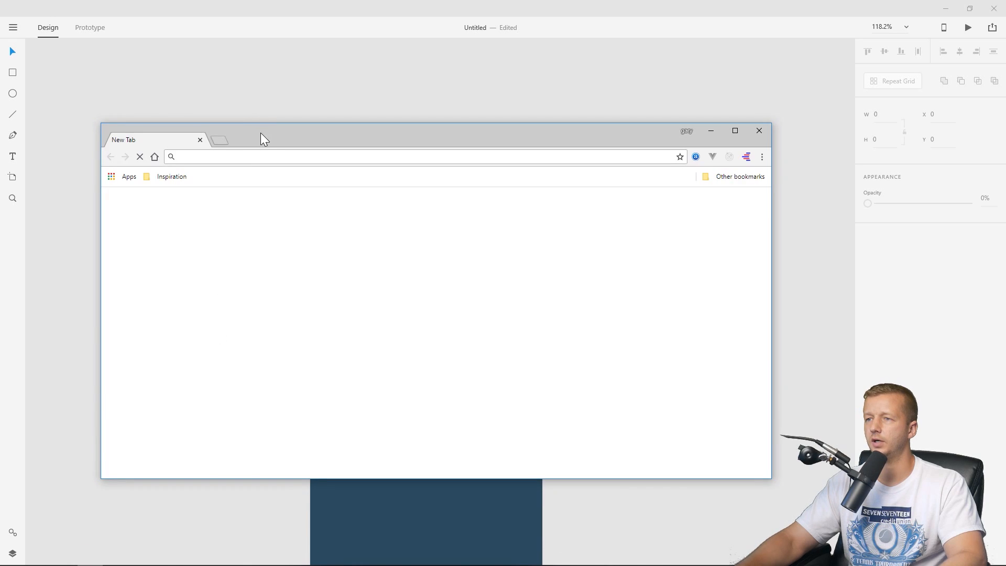
pyautogui.moveTo(260, 135); pyautogui.dragTo(0, 146)
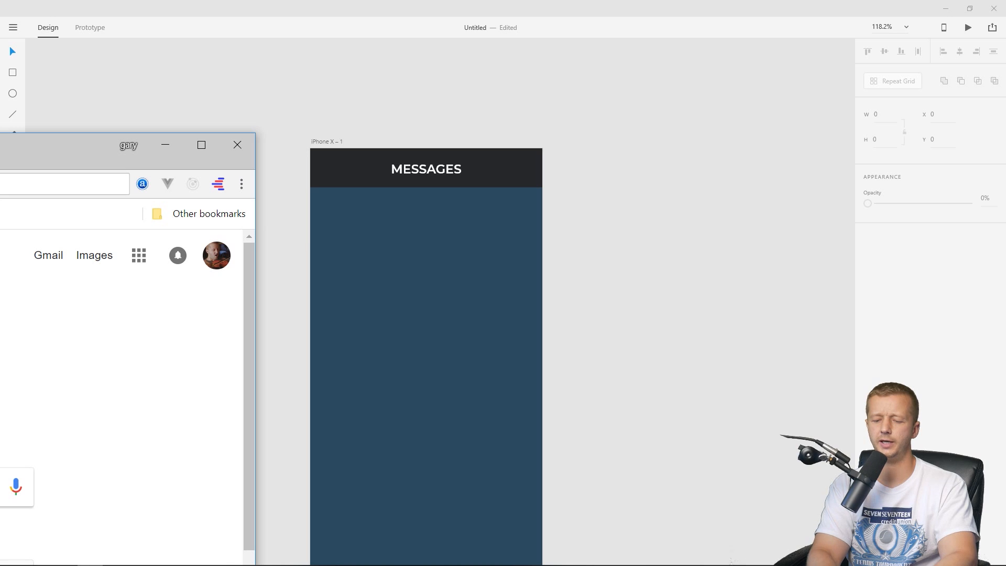
pyautogui.write('pexe')
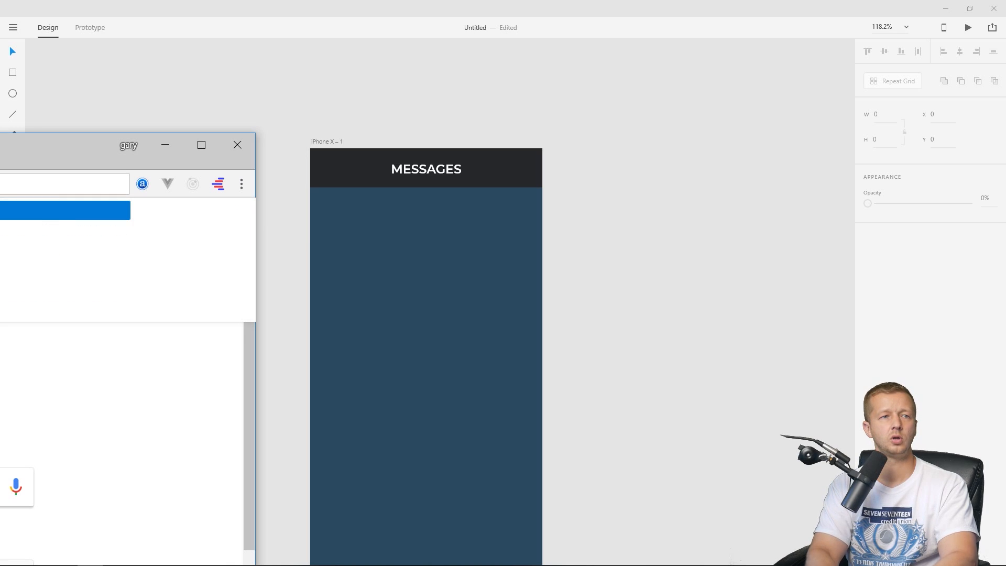
pyautogui.press('Return')
pyautogui.moveTo(0, 160); pyautogui.dragTo(325, 112)
pyautogui.doubleClick(337, 99)
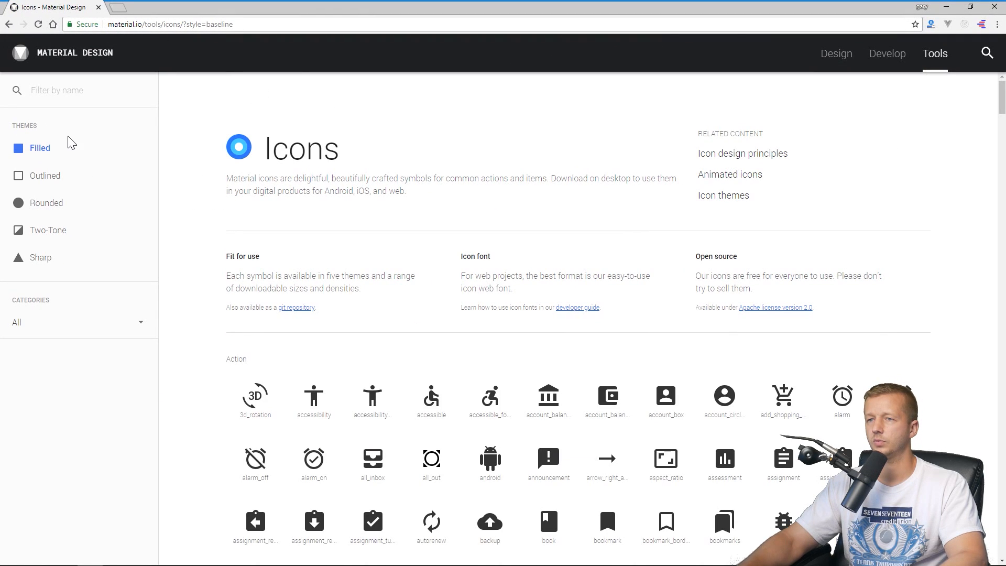
# Search the icons for "MESSAGE" and download the filled message icon as SVG 24.
pyautogui.click(61, 93)
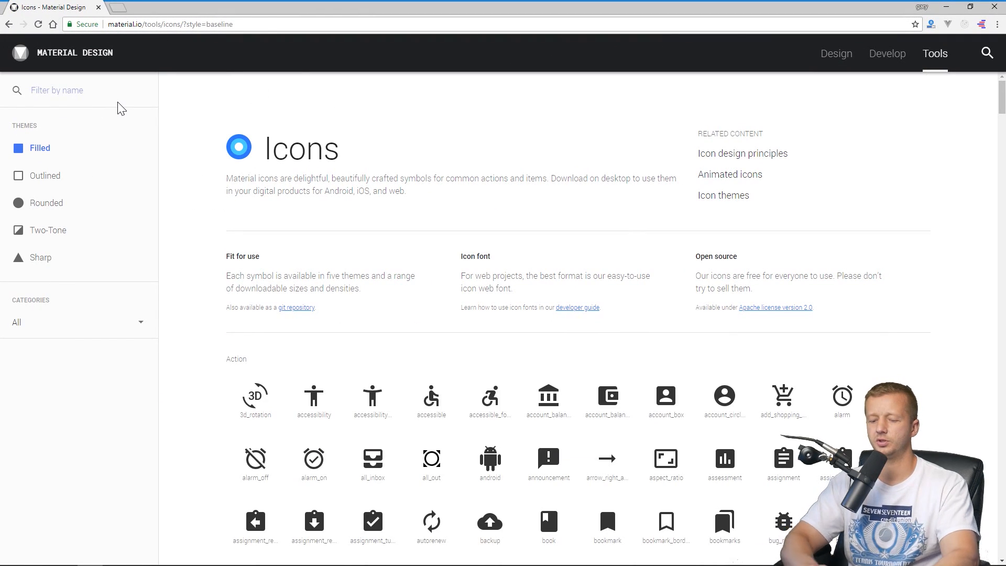
pyautogui.write('MESSAGE')
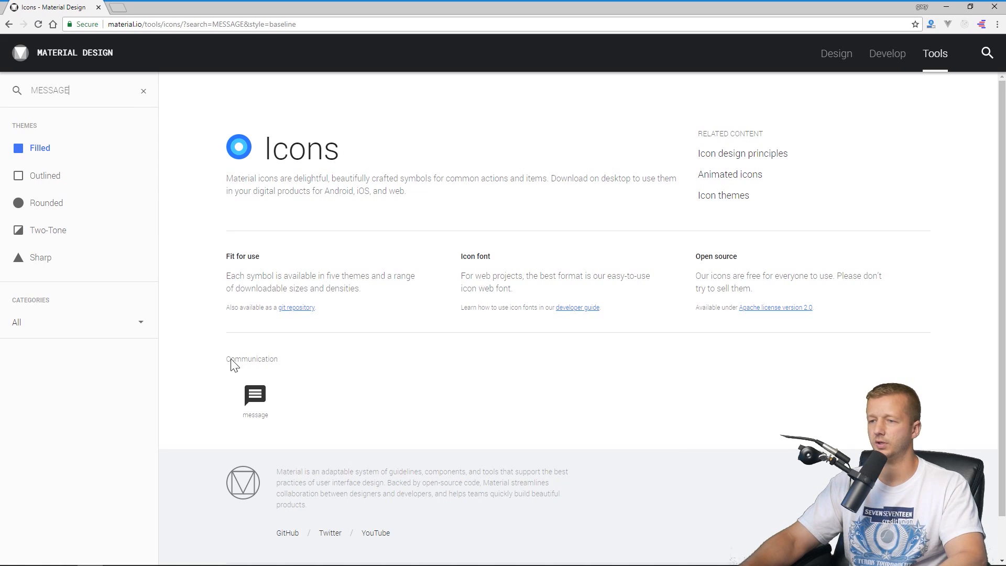
pyautogui.click(267, 416)
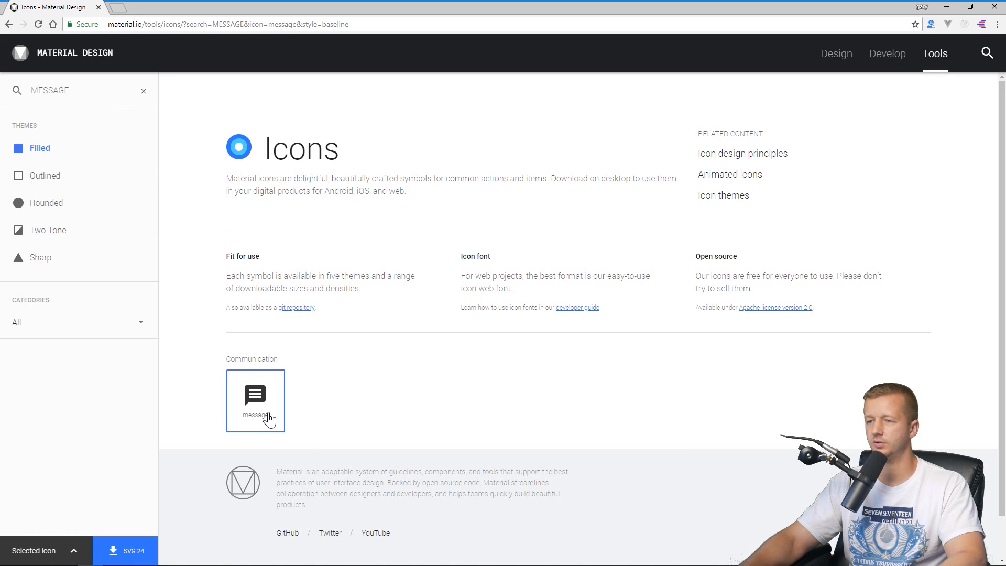
pyautogui.click(133, 551)
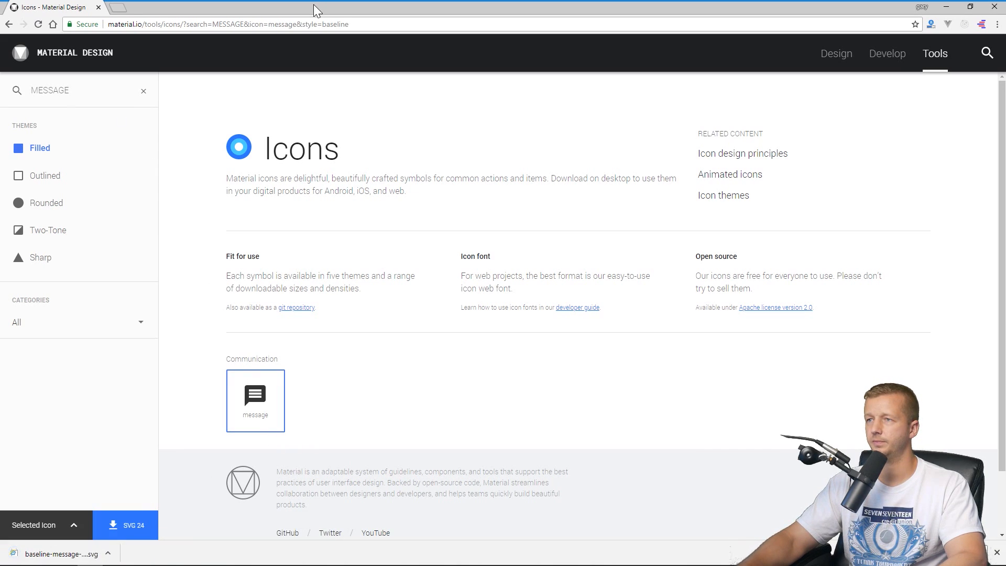
# Locate the downloaded message icon in its folder and import it into Adobe XD, placing it on the canvas above the artboard.
pyautogui.moveTo(313, 5); pyautogui.dragTo(384, 115)
pyautogui.click(172, 450)
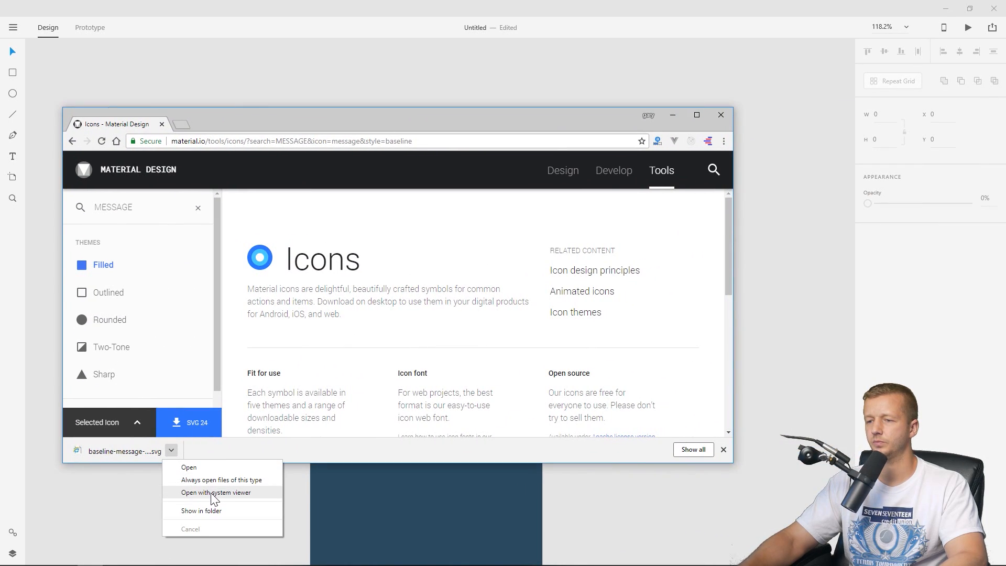
pyautogui.click(209, 511)
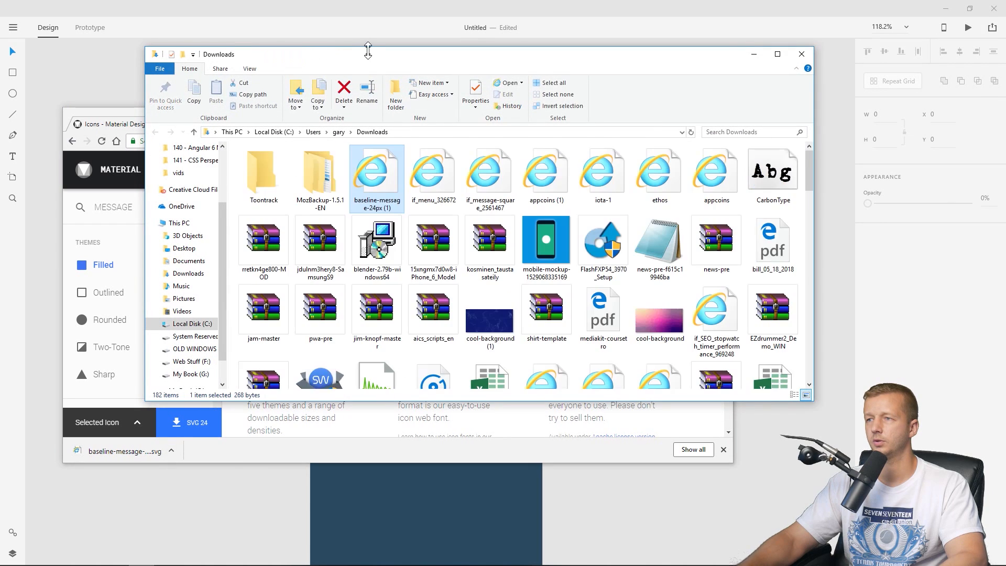
pyautogui.moveTo(368, 51); pyautogui.dragTo(0, 100)
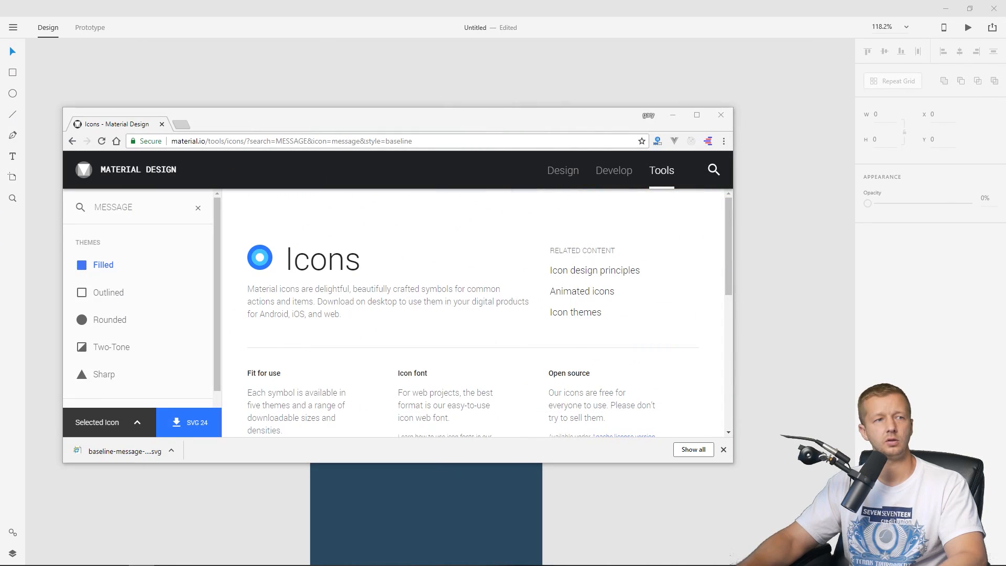
pyautogui.moveTo(567, 234); pyautogui.dragTo(467, 100)
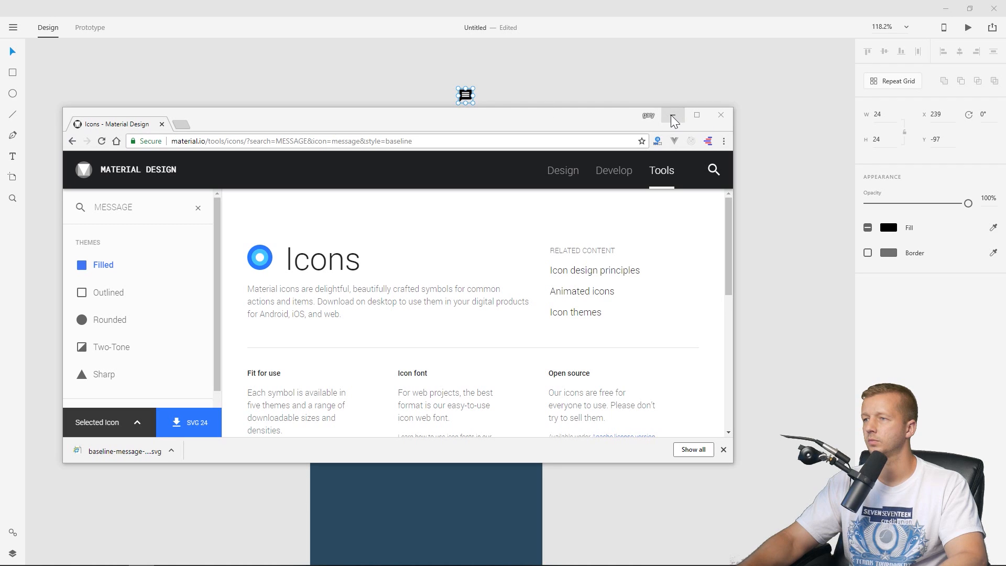
# Search the Material icons for "MENU", download the filled menu icon as SVG 24, and close the browser.
pyautogui.click(119, 209)
pyautogui.write('MENU')
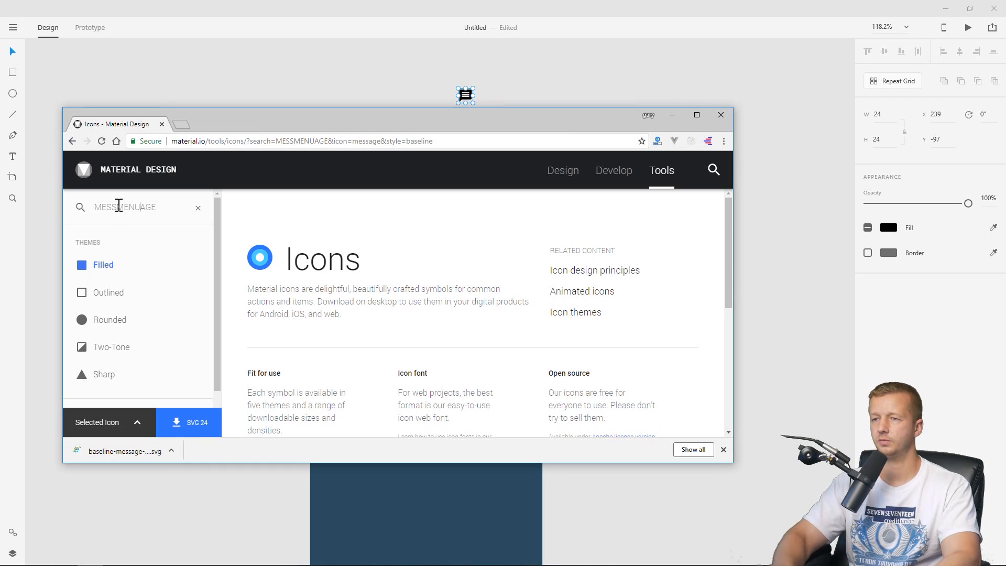
pyautogui.doubleClick(118, 206)
pyautogui.write('MENU')
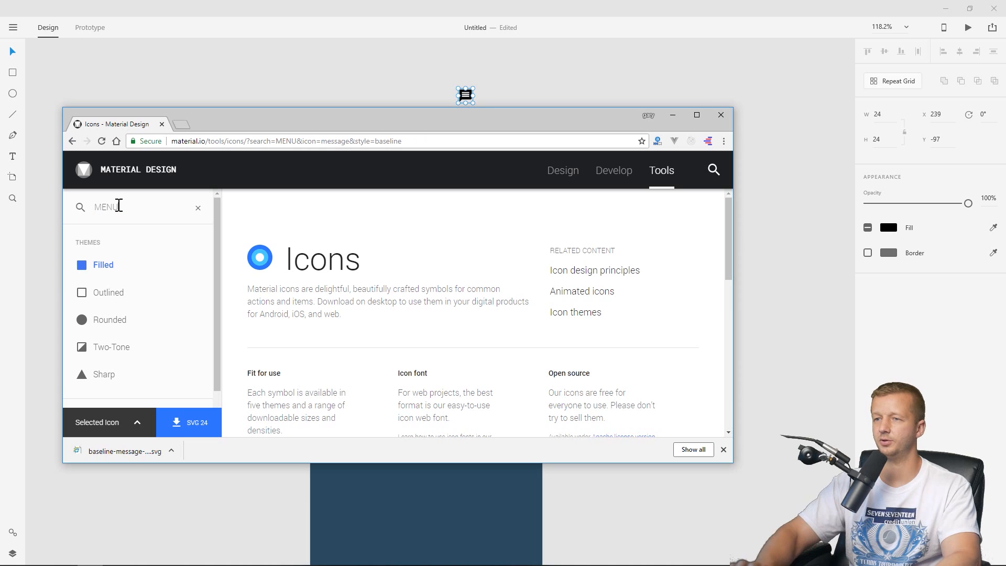
pyautogui.scroll(-3, 328, 315)
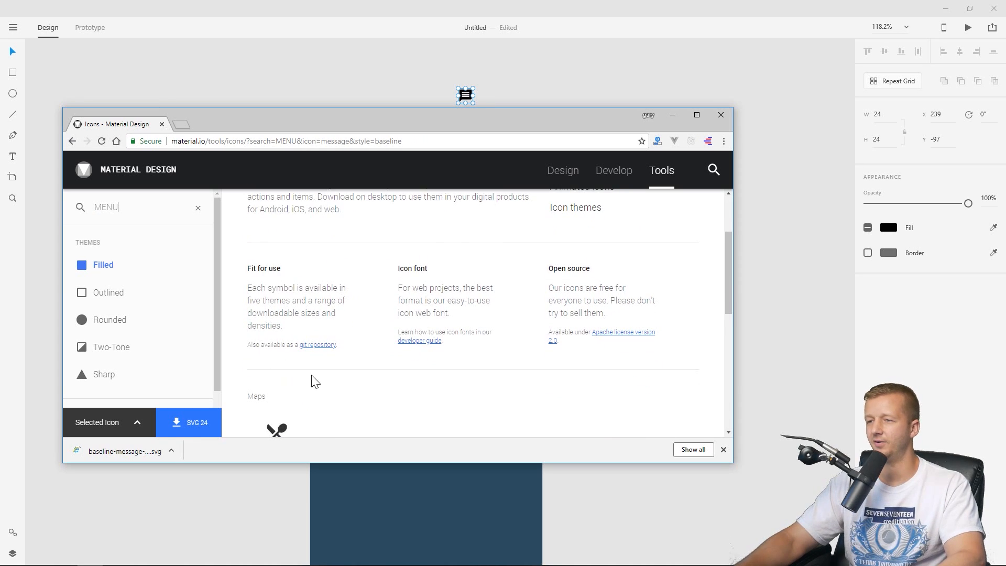
pyautogui.scroll(-2, 317, 381)
pyautogui.click(288, 385)
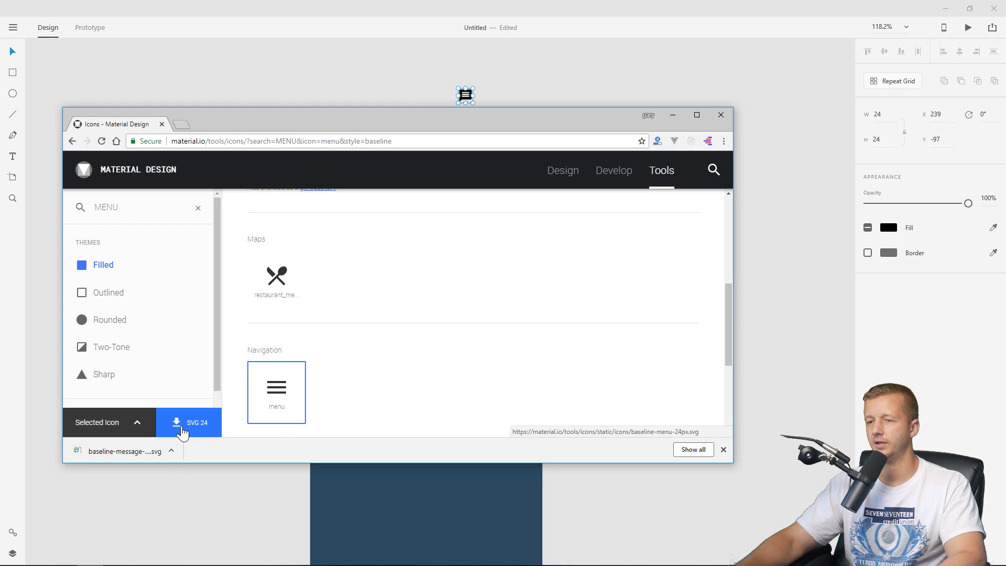
pyautogui.click(182, 432)
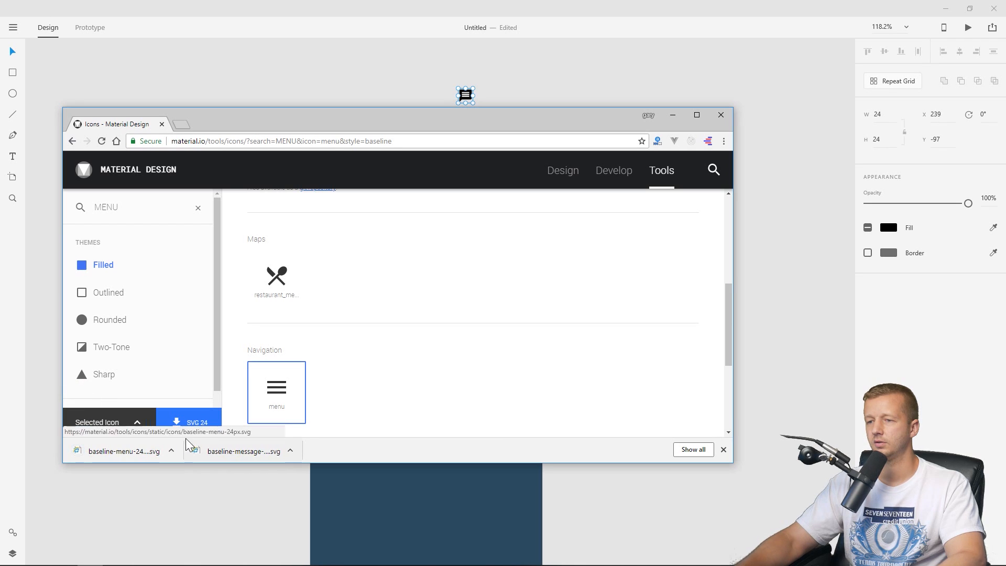
pyautogui.click(721, 114)
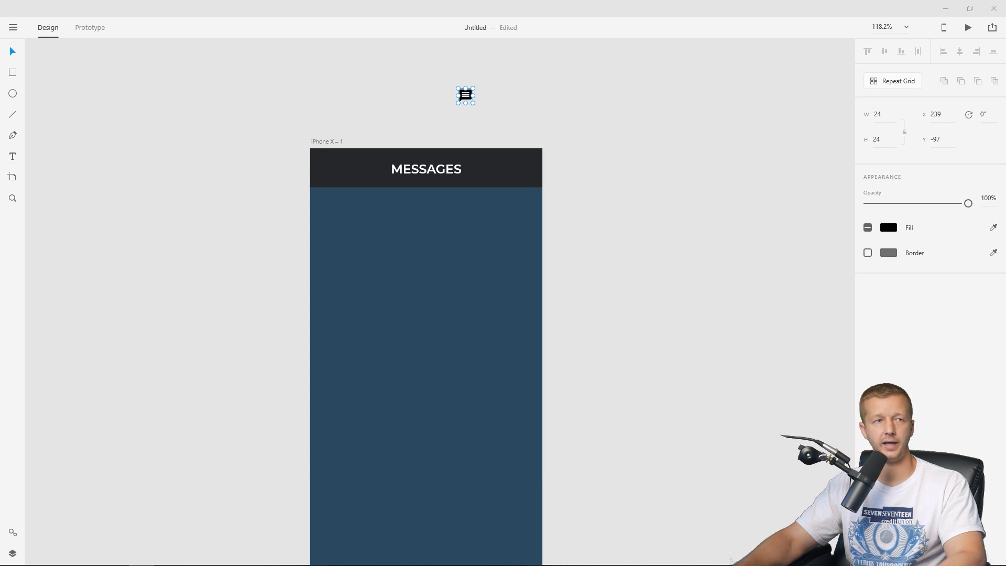
# Import the downloaded menu icon to the far right of the header at about X 325, Y 21 and fill it white.
pyautogui.moveTo(386, 352); pyautogui.dragTo(499, 176)
pyautogui.click(393, 99)
pyautogui.press('Down')
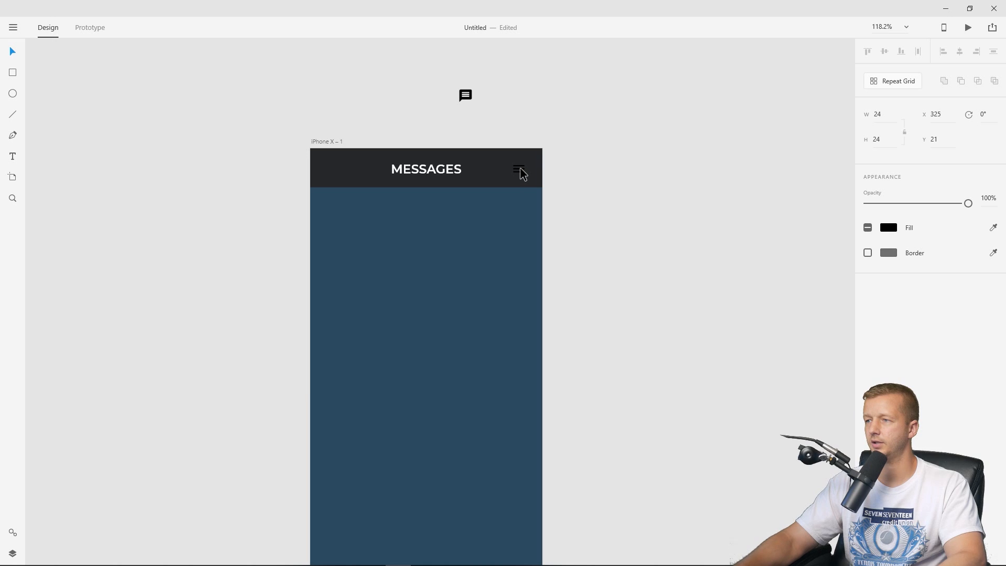
pyautogui.click(520, 173)
pyautogui.click(888, 248)
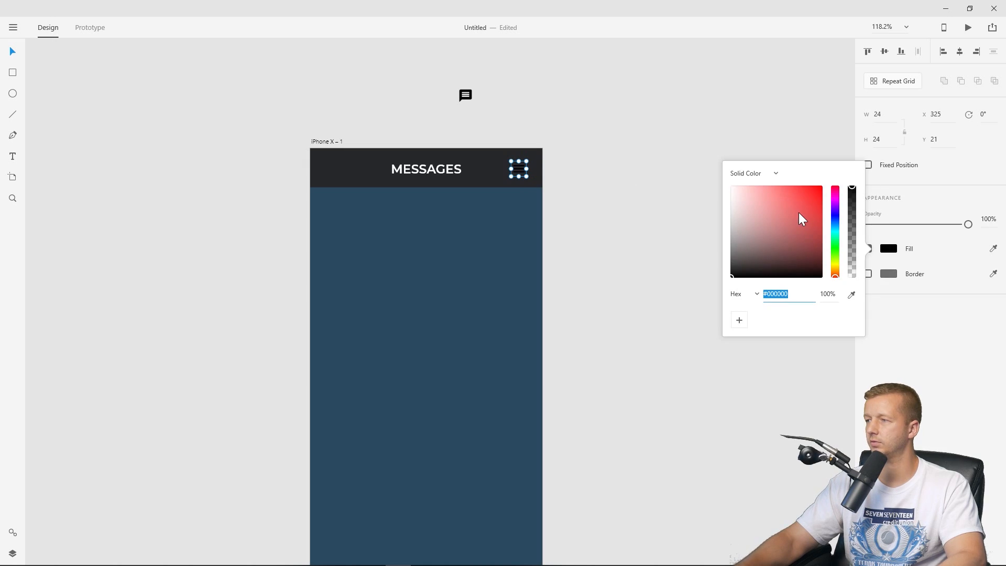
pyautogui.click(555, 106)
# Move the message icon just left of the MESSAGES title, at about X 97, Y 22, and fill it with #FFFFFF.
pyautogui.click(465, 95)
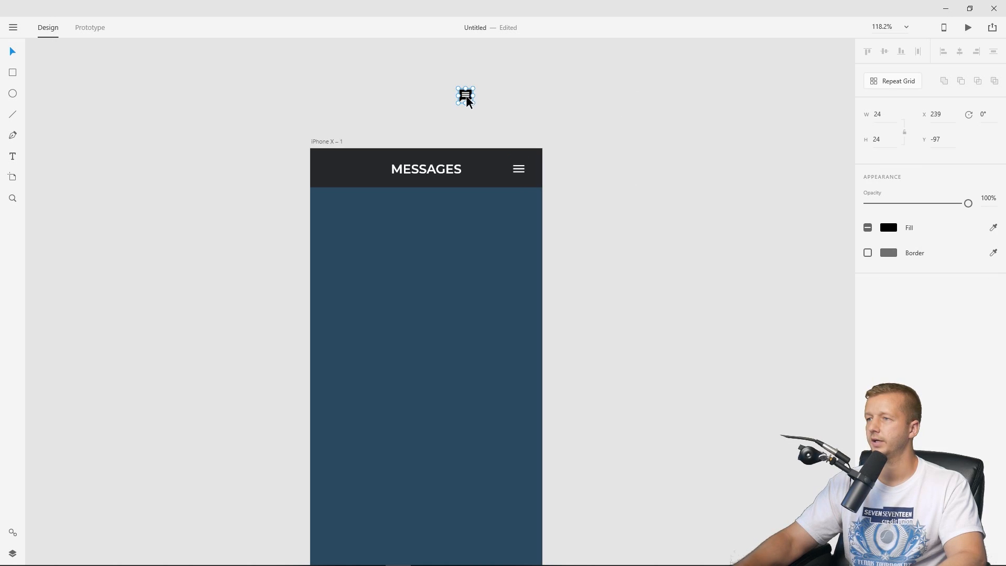
pyautogui.moveTo(466, 97); pyautogui.dragTo(380, 173)
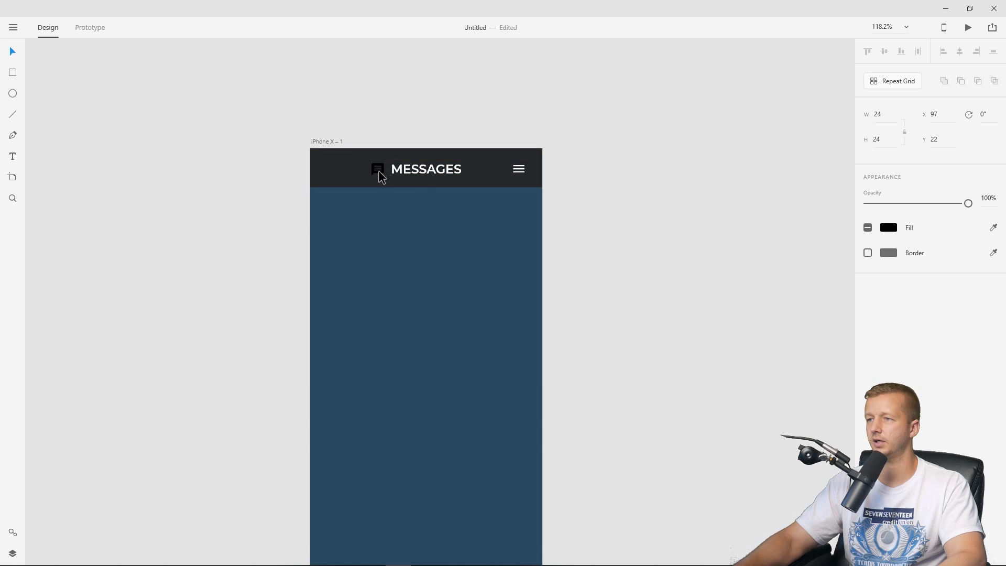
pyautogui.click(889, 248)
pyautogui.moveTo(799, 228); pyautogui.dragTo(654, 118)
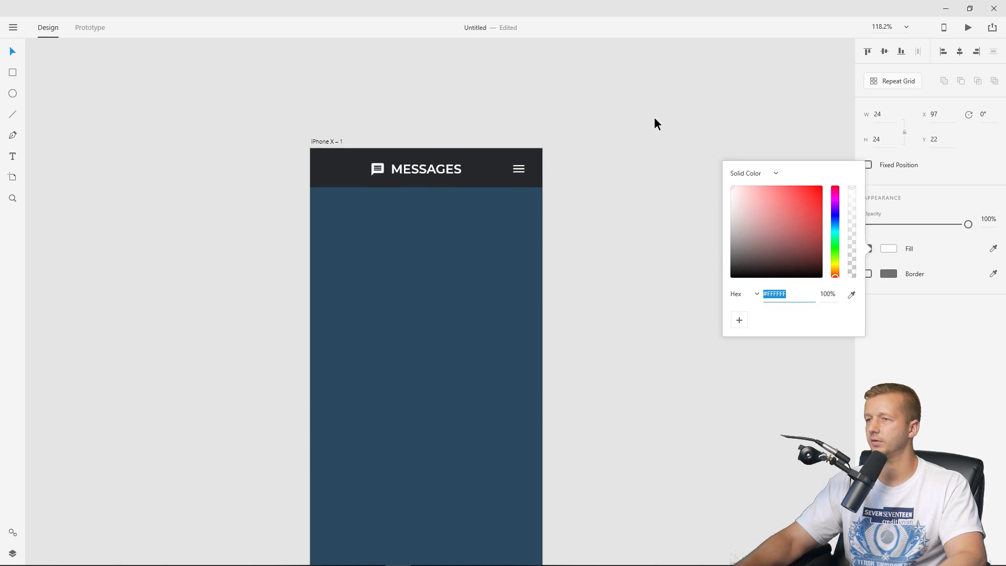
pyautogui.click(654, 123)
# Nudge the MESSAGES title to Y 21 and the message icon to X 96, Y 23 so they line up.
pyautogui.click(398, 171)
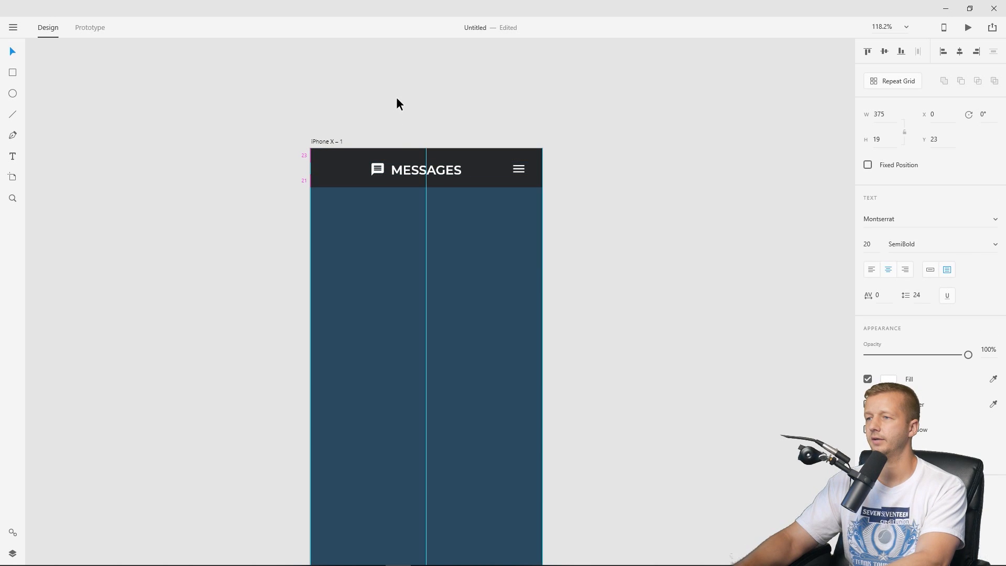
pyautogui.press('Up')
pyautogui.press('Up')
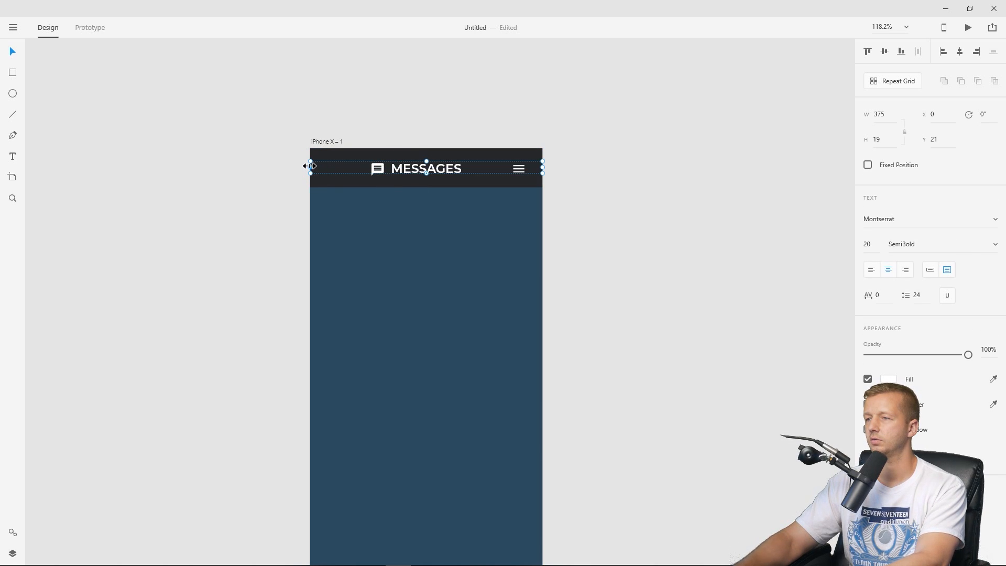
pyautogui.click(373, 171)
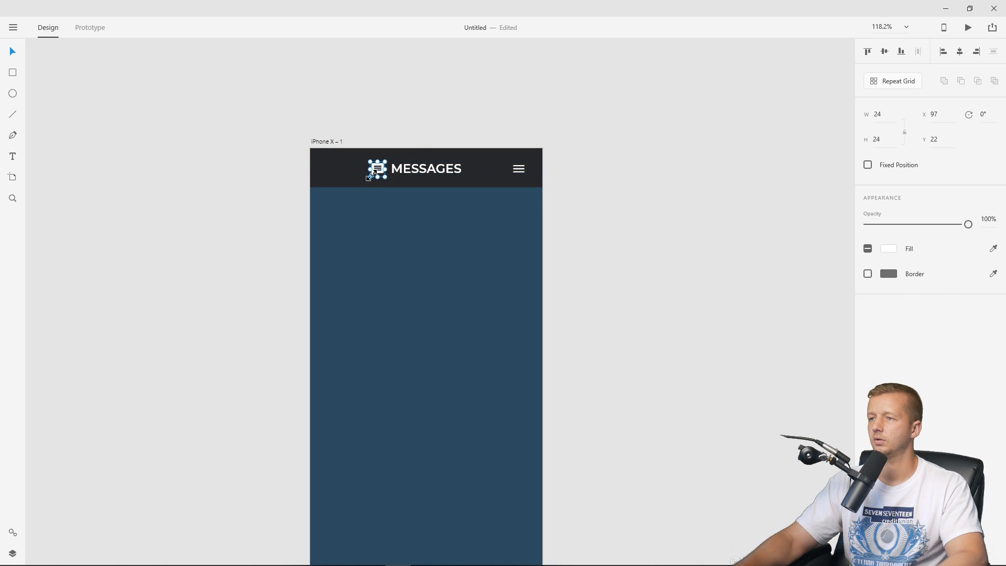
pyautogui.press('Left')
pyautogui.press('Down')
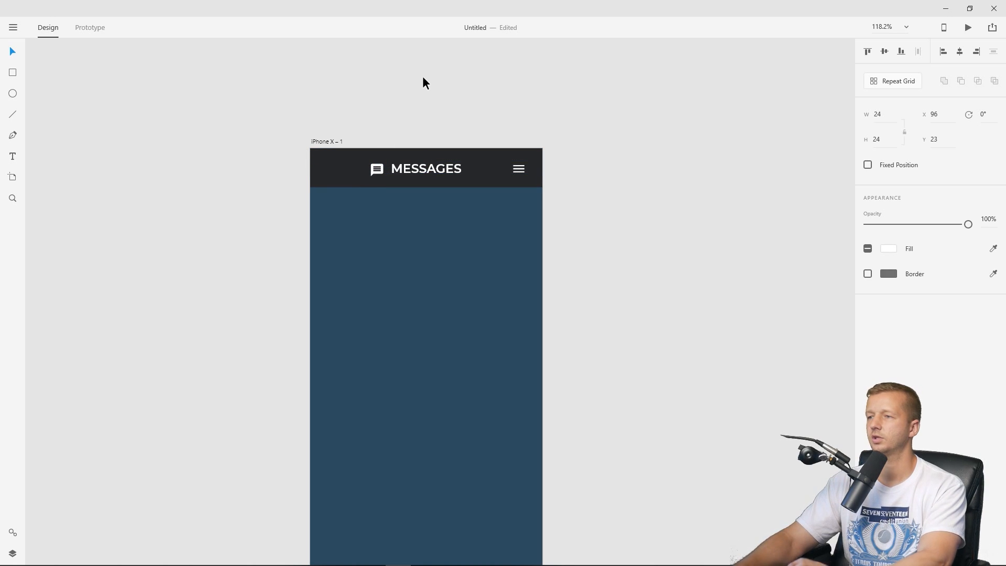
pyautogui.click(422, 83)
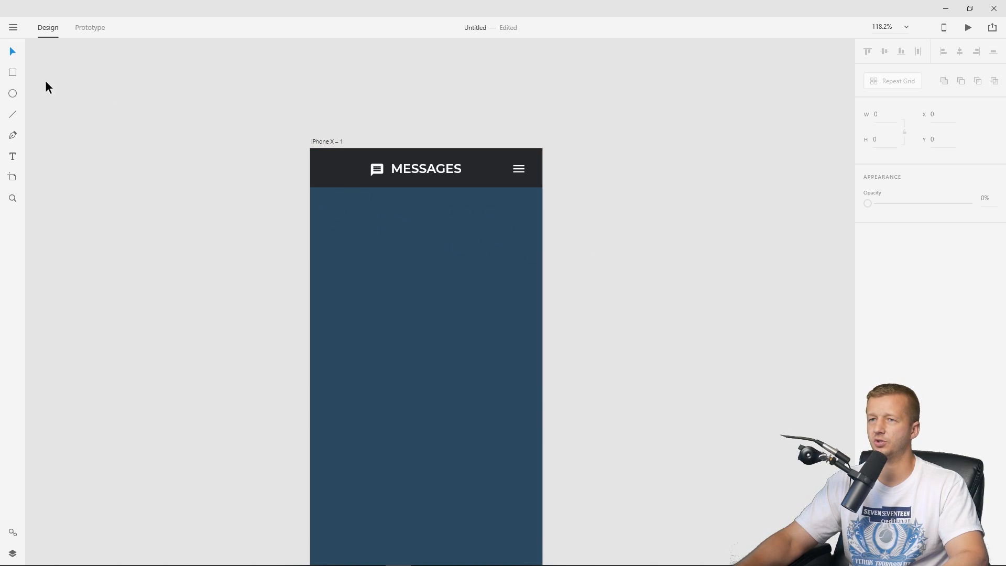
# Draw a full-width rectangle directly below the header, 375 wide and about 75 high, and remove its border.
pyautogui.moveTo(314, 193); pyautogui.dragTo(542, 228)
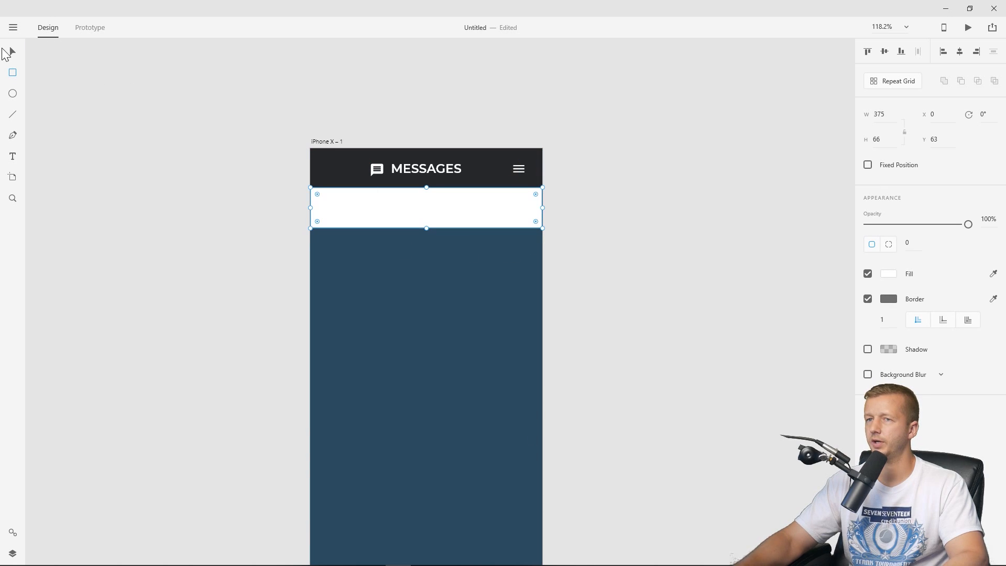
pyautogui.moveTo(425, 229); pyautogui.dragTo(425, 233)
pyautogui.click(866, 299)
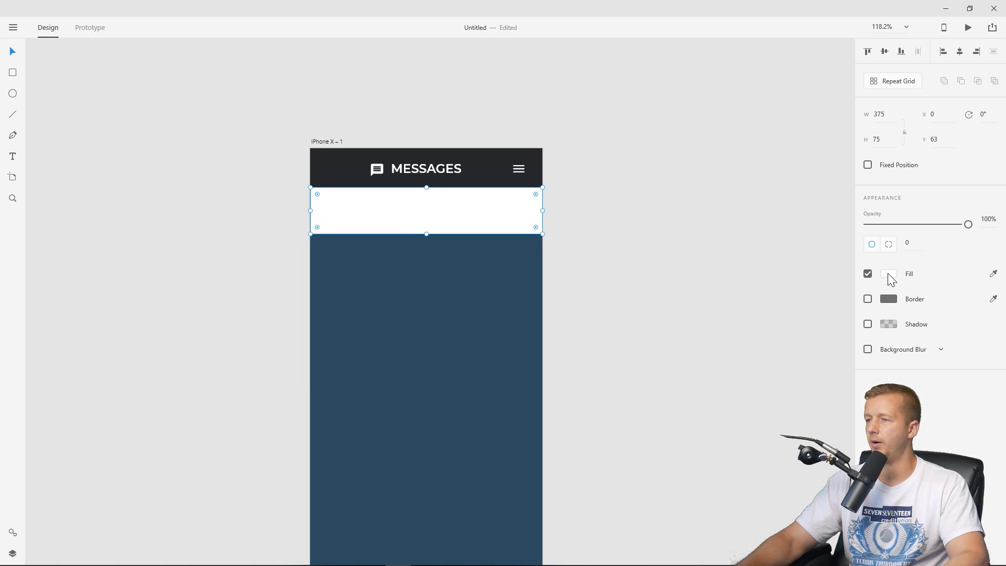
# Sample the artboard's blue background as the row rectangle's fill, and lighten it to about #46657A.
pyautogui.click(888, 273)
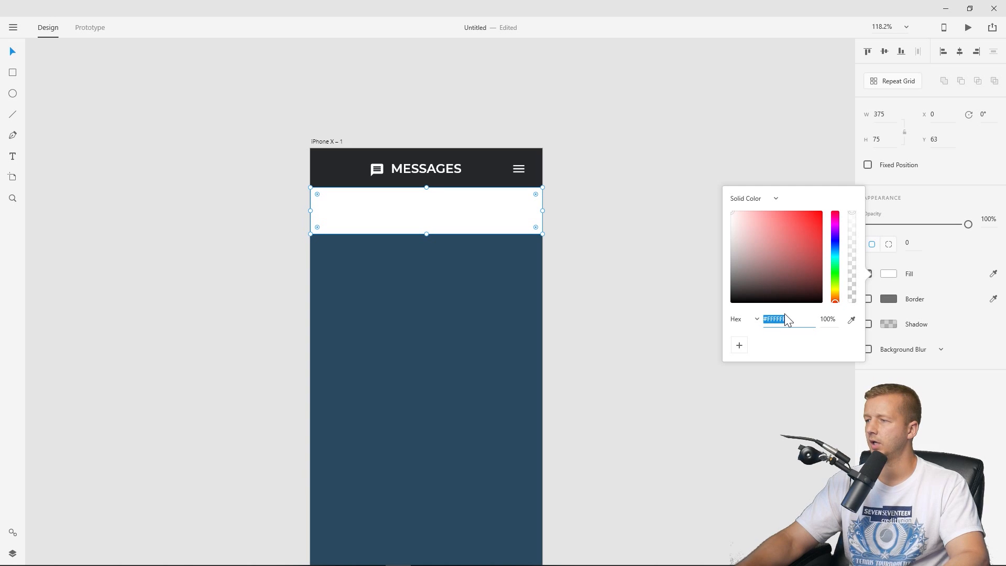
pyautogui.click(851, 319)
pyautogui.click(479, 283)
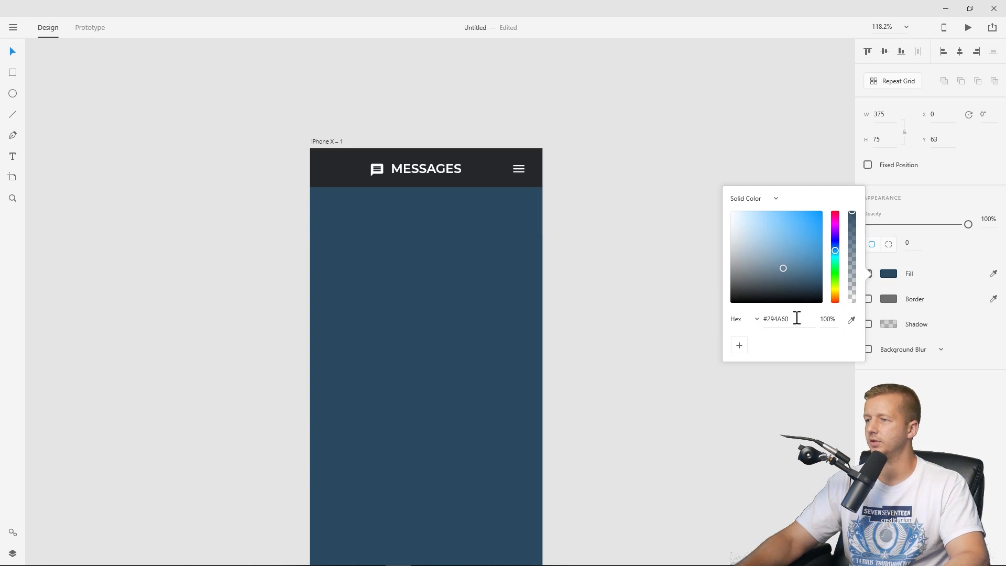
pyautogui.moveTo(786, 274); pyautogui.dragTo(769, 258)
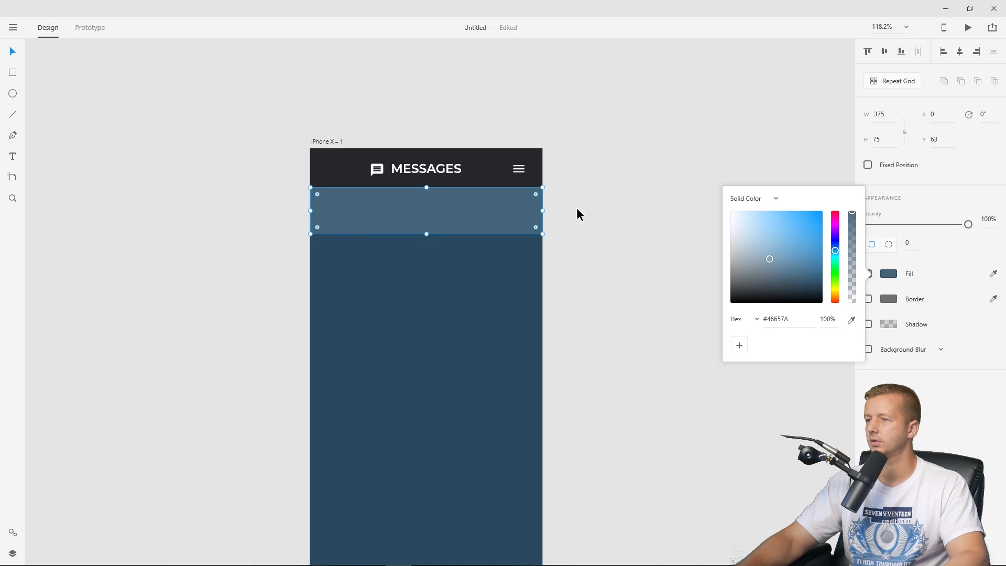
pyautogui.click(470, 79)
# Duplicate the row rectangle, narrow the copy to about 74 wide at the row's left end, and fill it a slightly darker blue.
pyautogui.click(472, 188)
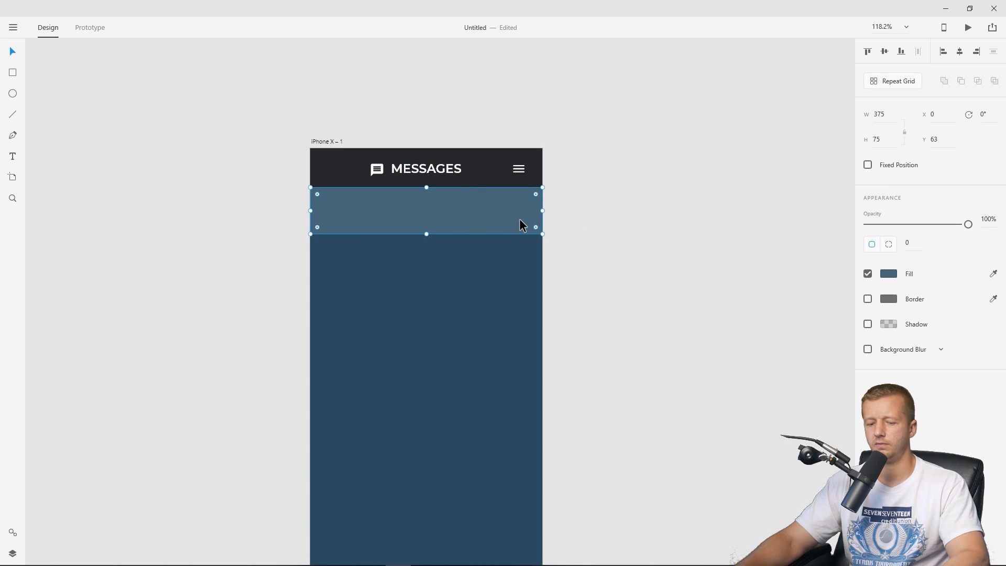
pyautogui.moveTo(542, 209); pyautogui.dragTo(356, 210)
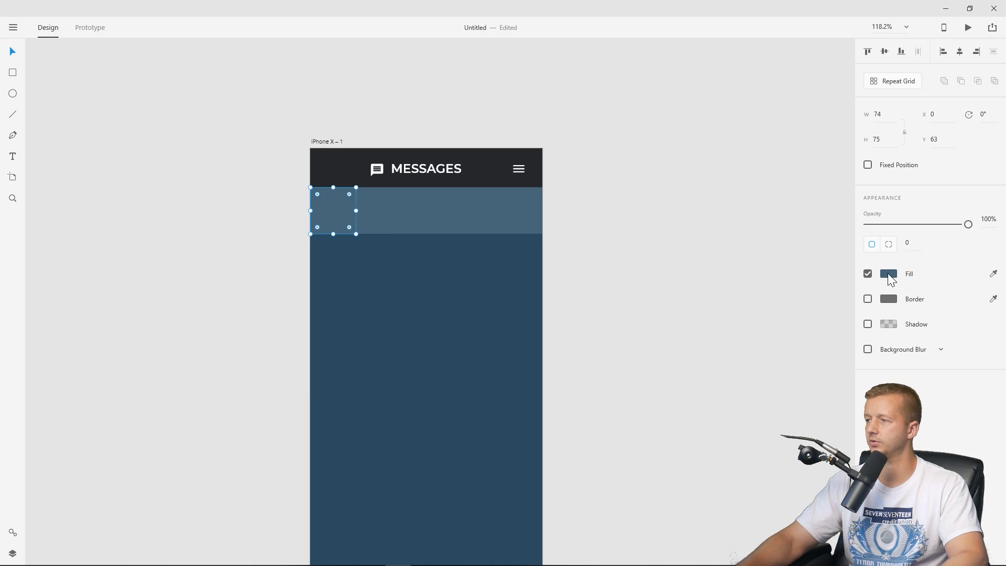
pyautogui.click(888, 273)
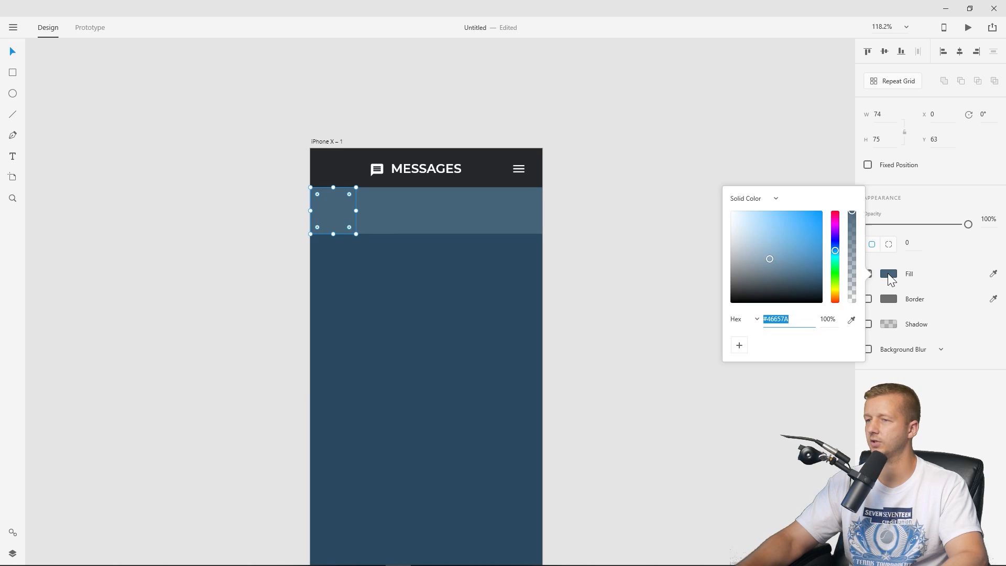
pyautogui.click(768, 264)
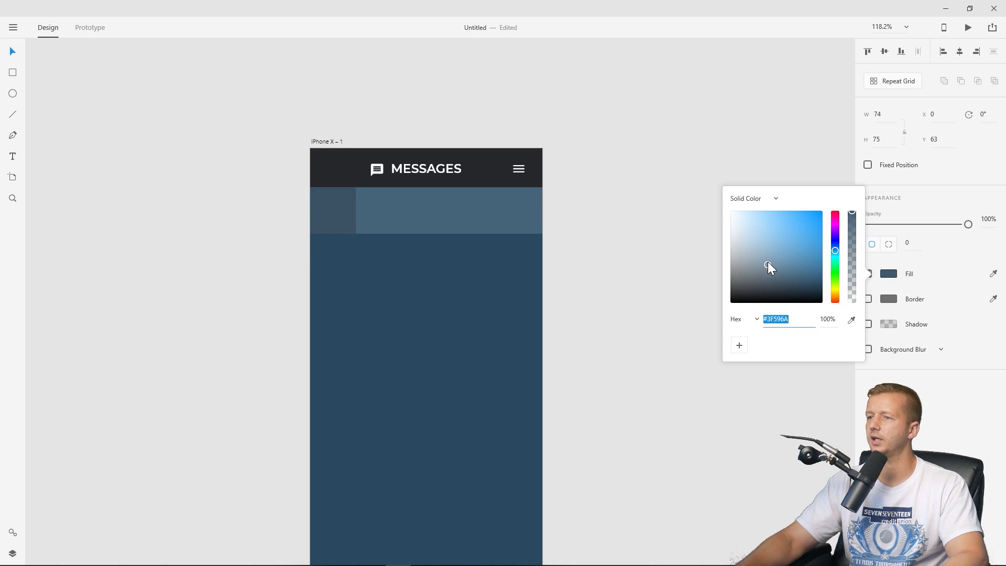
pyautogui.moveTo(768, 265); pyautogui.dragTo(775, 262)
pyautogui.click(271, 215)
# Draw a circle about 36 in diameter centered in the darker block at the row's left end.
pyautogui.scroll(3, 279, 215)
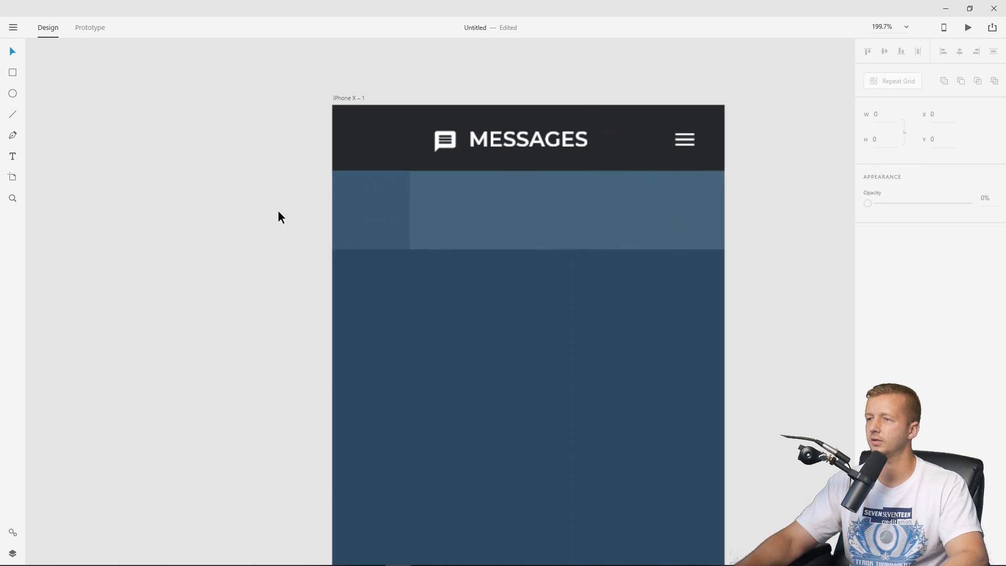
pyautogui.moveTo(278, 215); pyautogui.dragTo(165, 213)
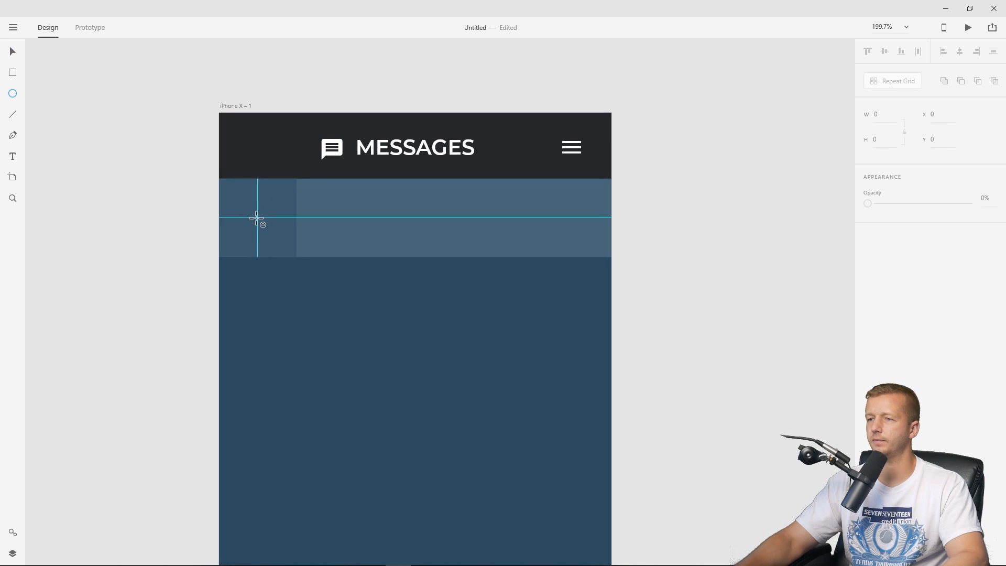
pyautogui.moveTo(256, 218); pyautogui.dragTo(280, 237)
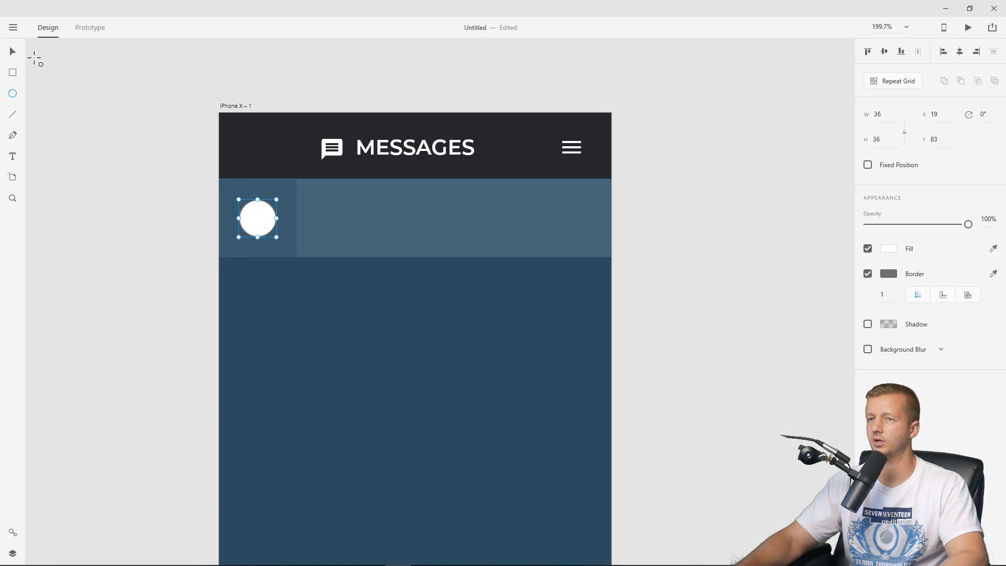
pyautogui.click(13, 51)
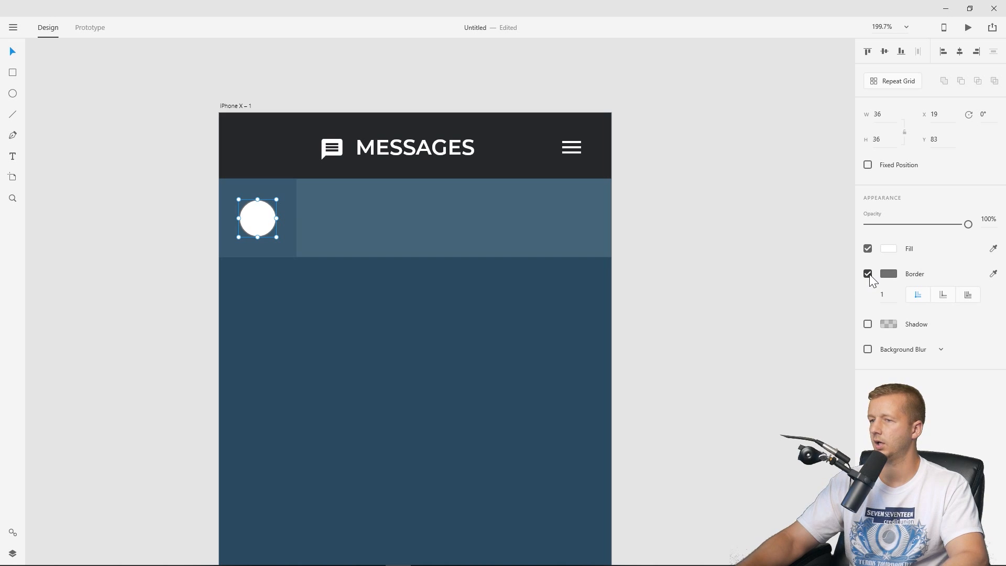
# Remove the circle's border and lower its opacity to about 19%.
pyautogui.click(868, 274)
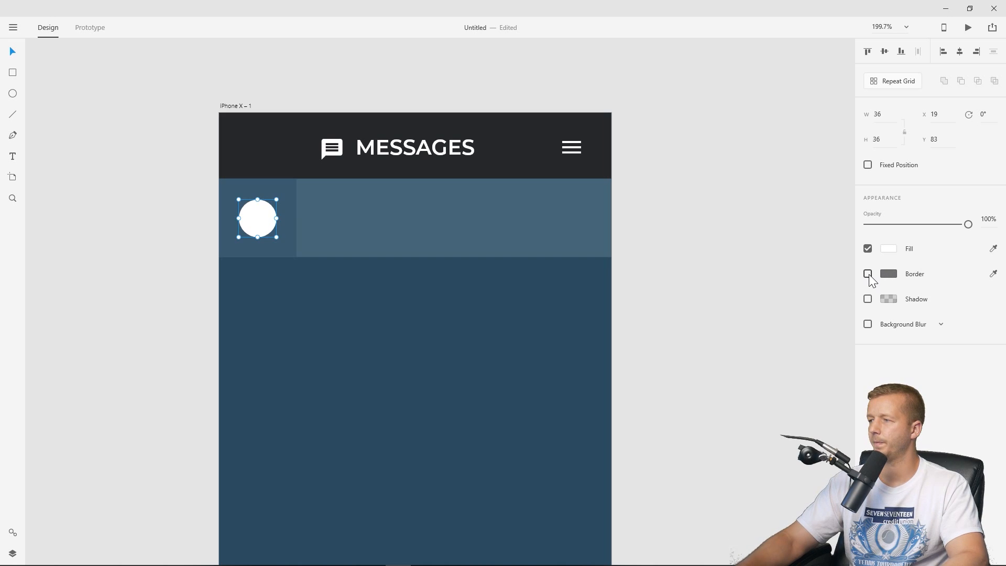
pyautogui.click(888, 248)
pyautogui.moveTo(967, 225); pyautogui.dragTo(891, 225)
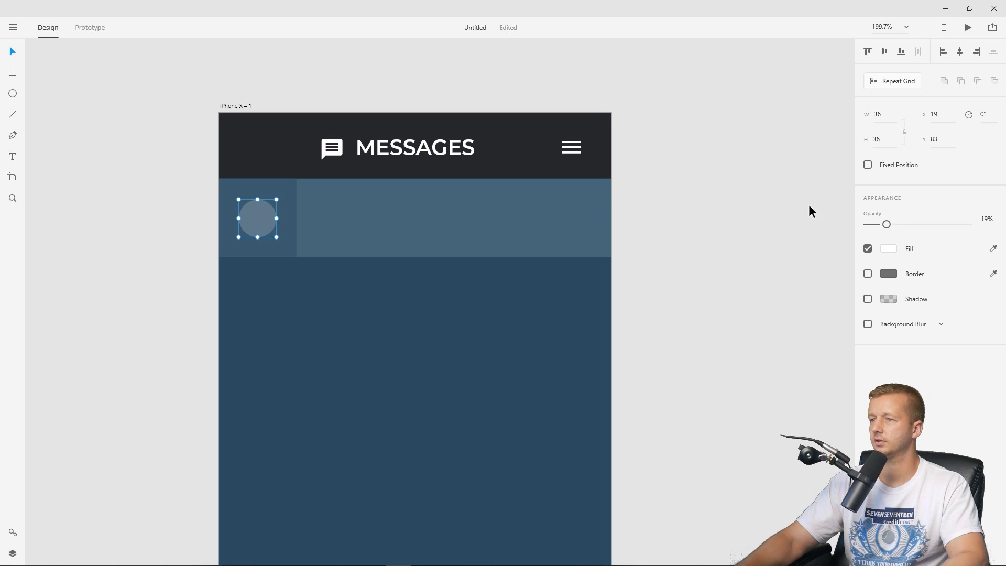
# Add a placeholder contact name as text in the message row and move it to the right of the avatar block.
pyautogui.click(786, 194)
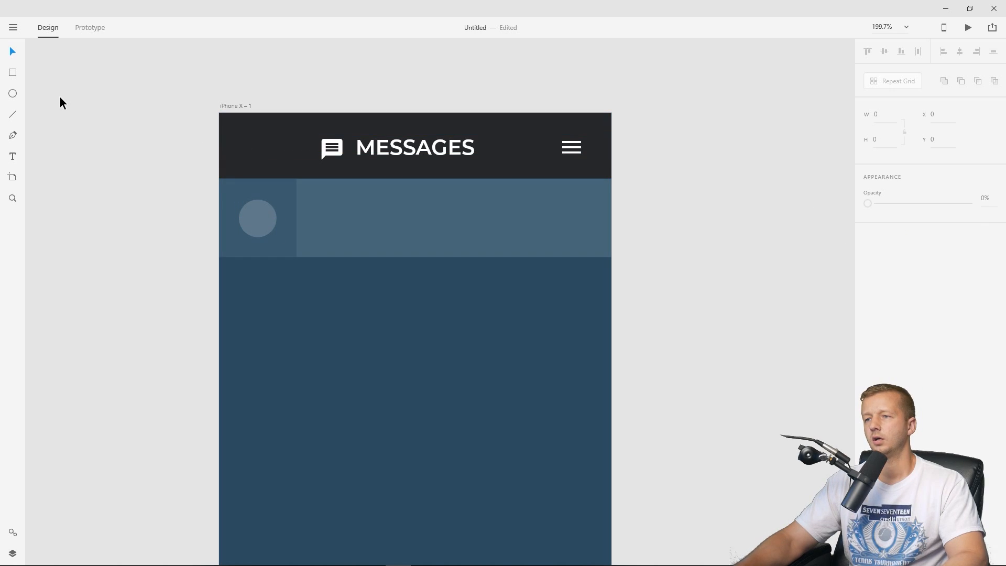
pyautogui.click(320, 197)
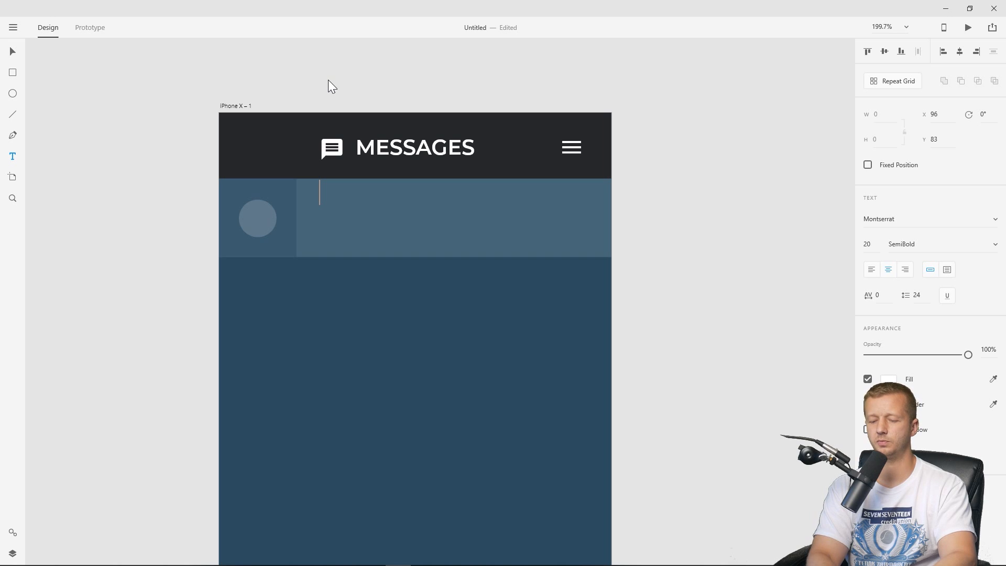
pyautogui.write('JES')
pyautogui.press('BackSpace')
pyautogui.press('BackSpace')
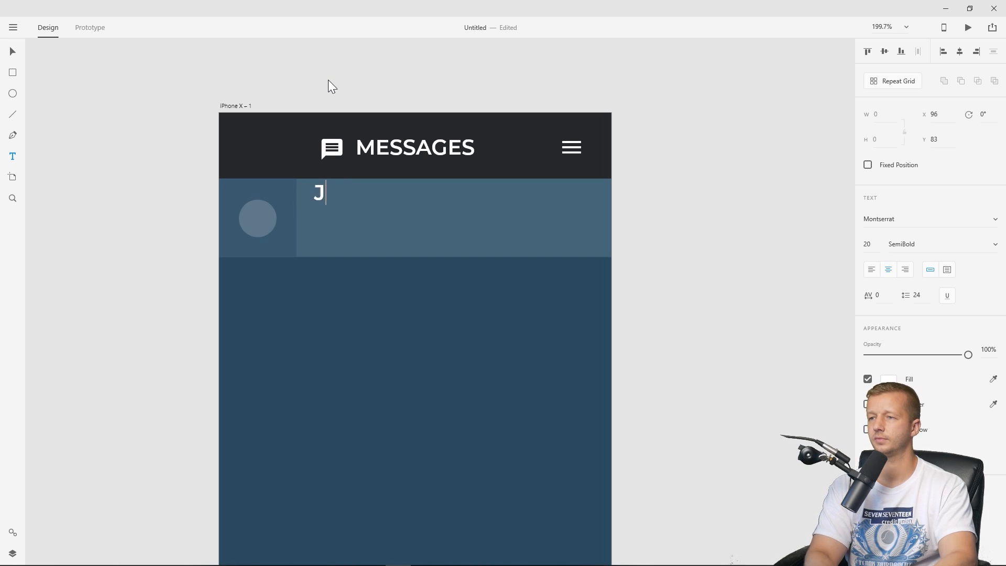
pyautogui.write('essica Doe')
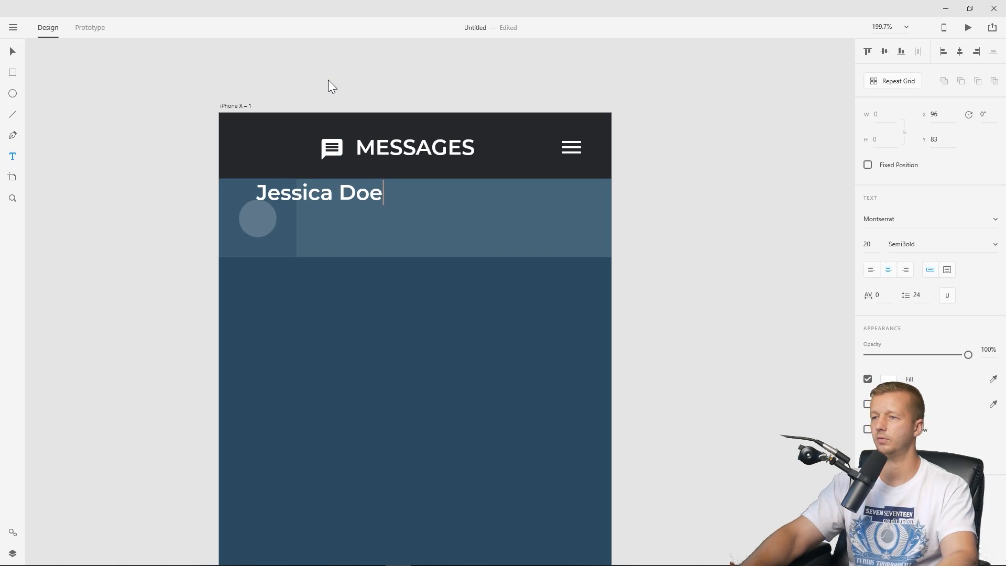
pyautogui.press('Escape')
pyautogui.moveTo(322, 194); pyautogui.dragTo(390, 207)
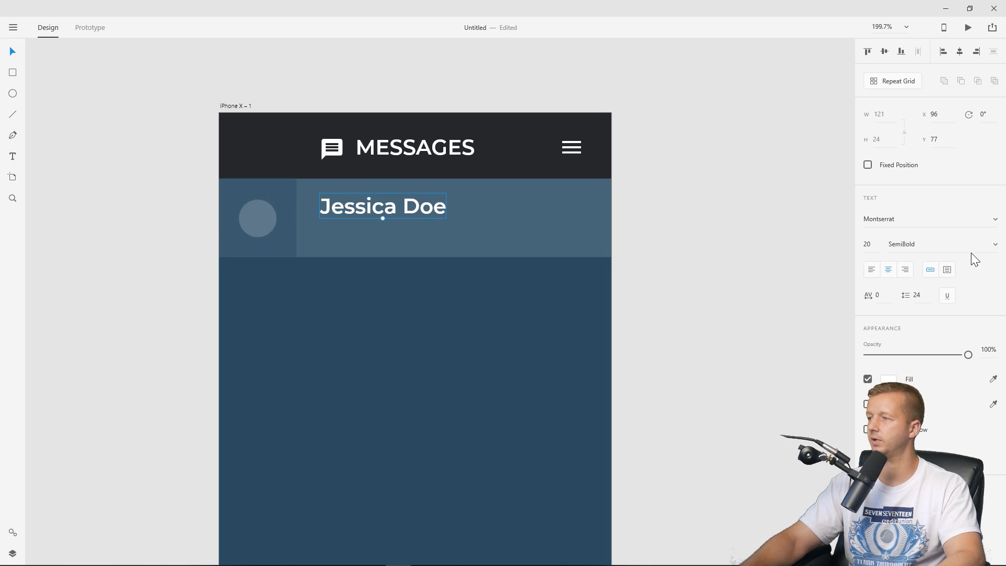
# Set the contact name's font size to 13 and align its left edge with the header's message icon, at about X 96, Y 78.
pyautogui.click(873, 250)
pyautogui.press('Down')
pyautogui.press('Down')
pyautogui.press('Down')
pyautogui.press('Down')
pyautogui.press('Down')
pyautogui.press('Down')
pyautogui.press('Down')
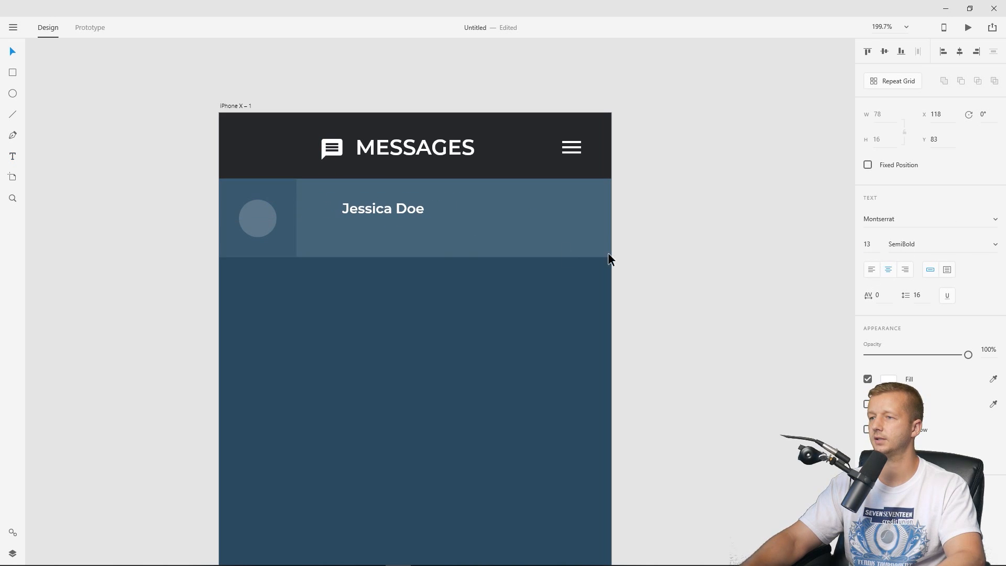
pyautogui.moveTo(390, 215); pyautogui.dragTo(365, 206)
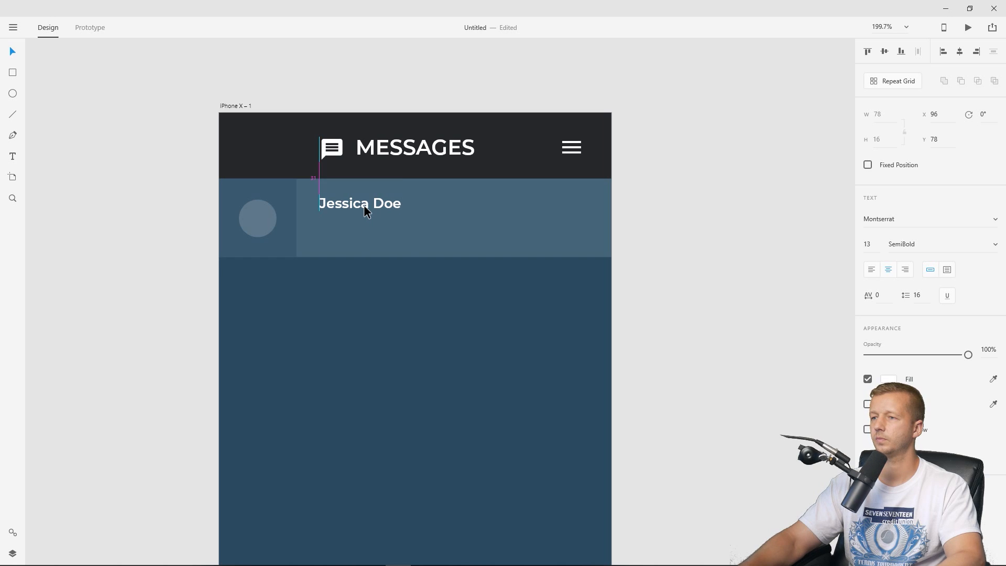
pyautogui.click(98, 104)
# Draw an area text box about 253 by 21 below the name, containing "Lorem ipsum yeah yeah, whatever, I don't really remember it.".
pyautogui.click(12, 156)
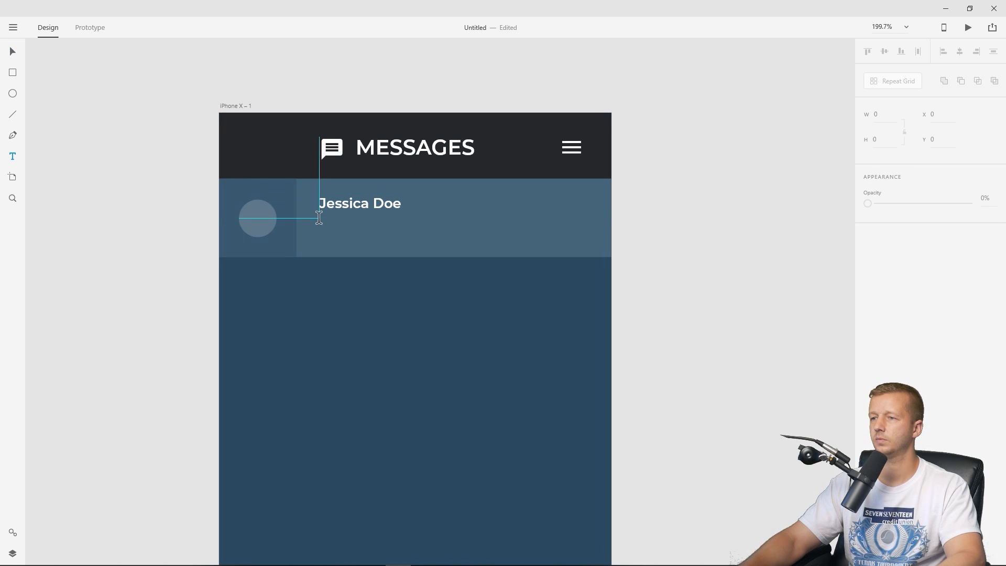
pyautogui.moveTo(319, 218); pyautogui.dragTo(585, 241)
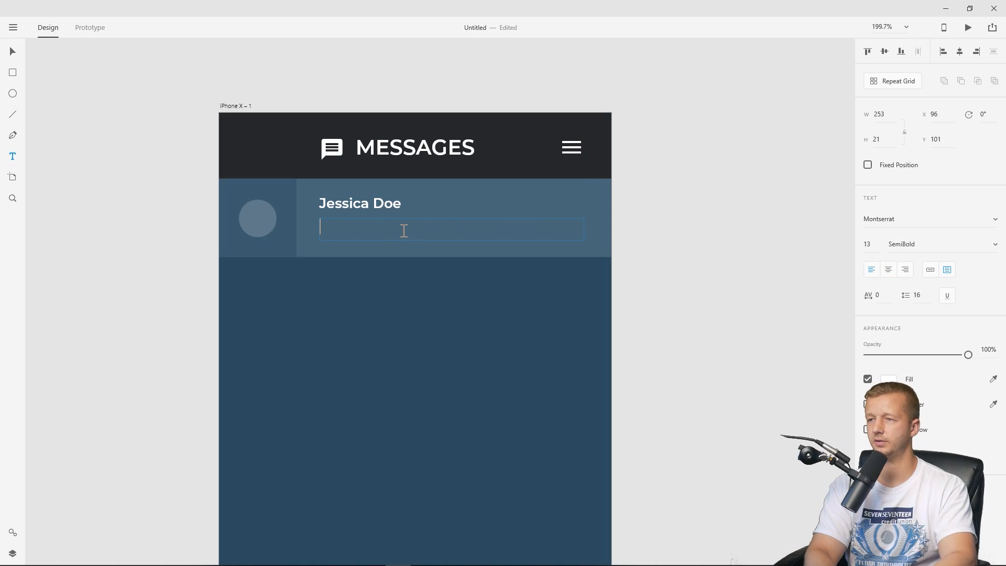
pyautogui.write('Lorem ips')
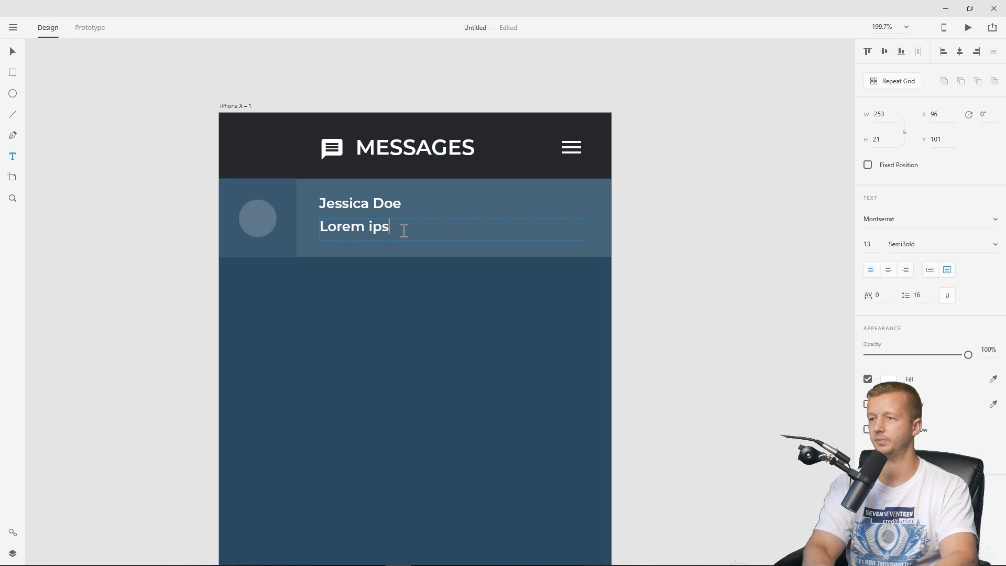
pyautogui.write('um yeah yeah, whatev')
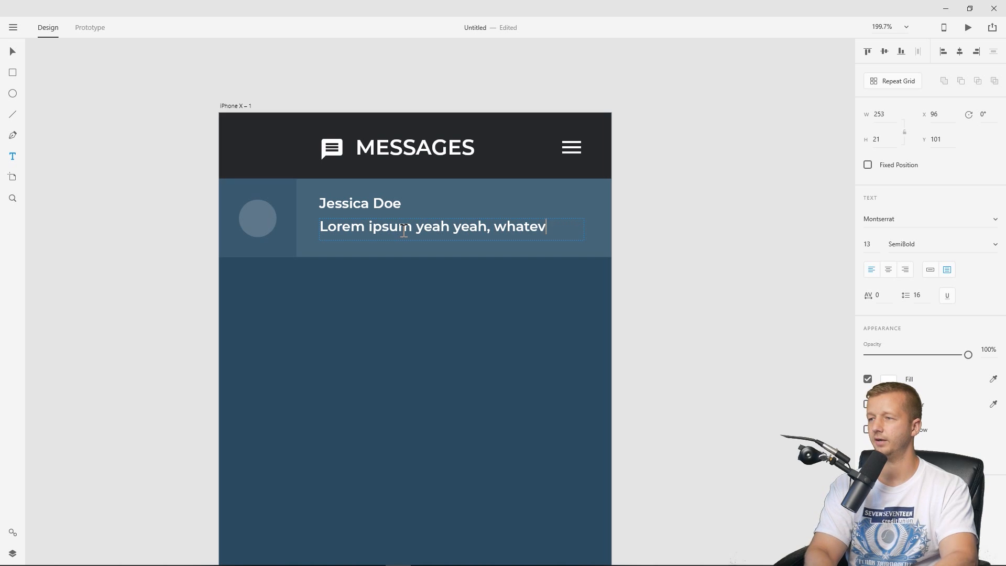
pyautogui.write("er, I don't really remember it.")
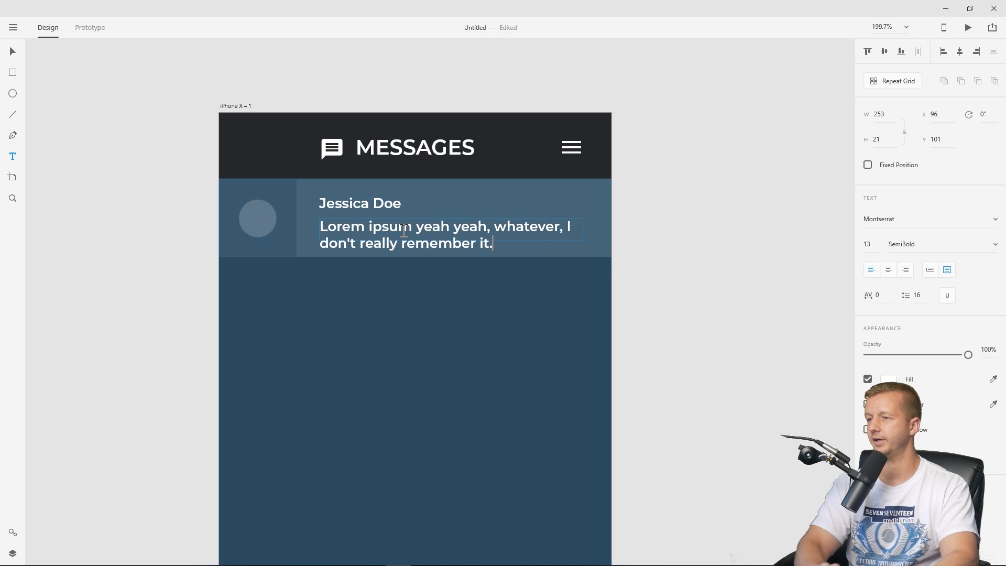
pyautogui.press('Escape')
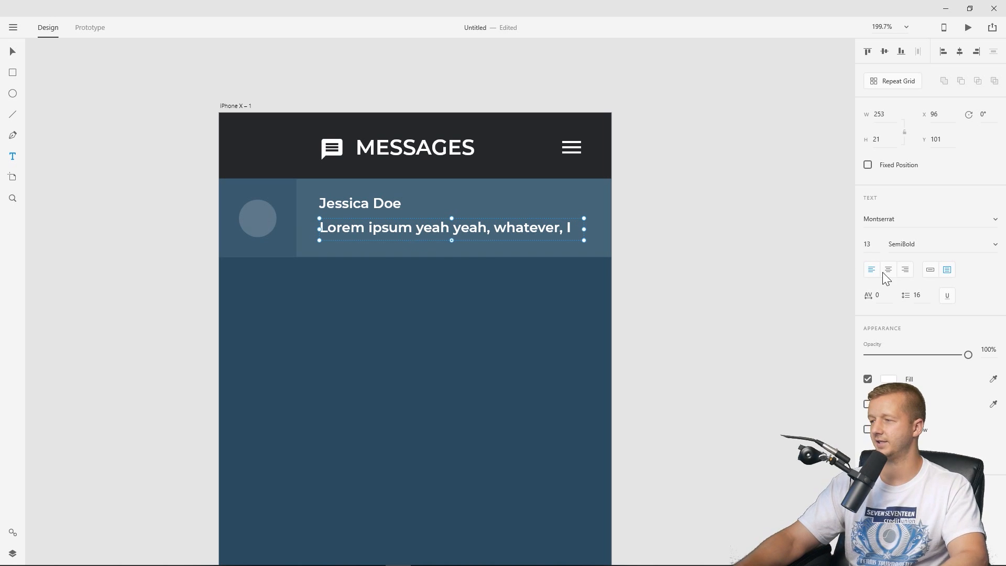
# Set the message preview text's font size to 8 and its weight to Regular.
pyautogui.click(873, 245)
pyautogui.press('BackSpace')
pyautogui.press('BackSpace')
pyautogui.write('9')
pyautogui.press('Return')
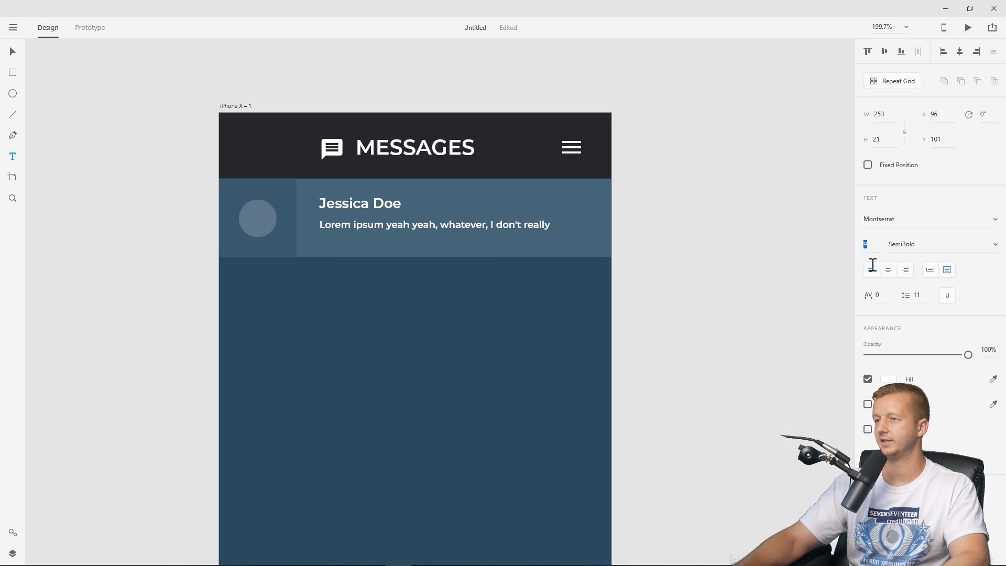
pyautogui.press('Down')
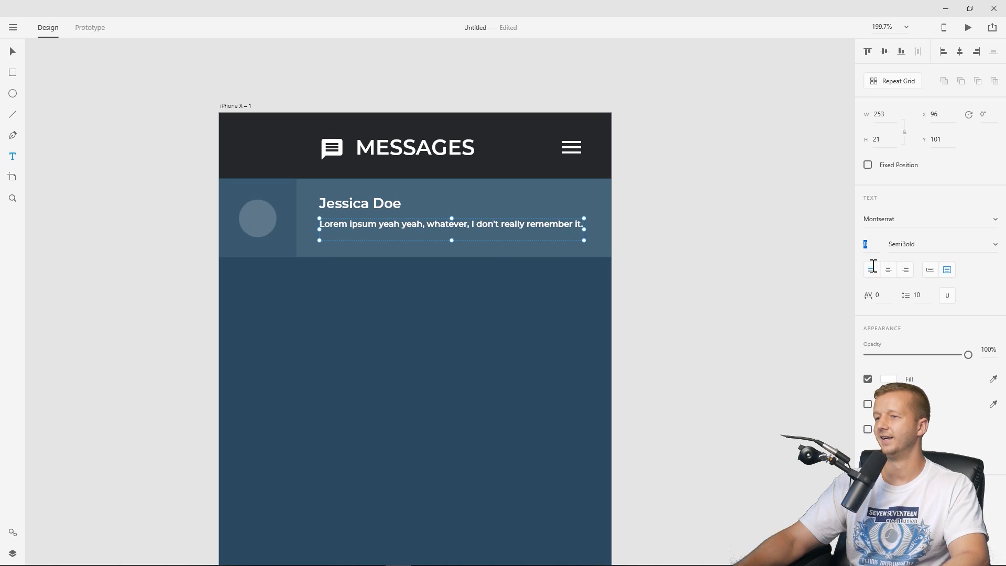
pyautogui.click(947, 267)
pyautogui.click(993, 245)
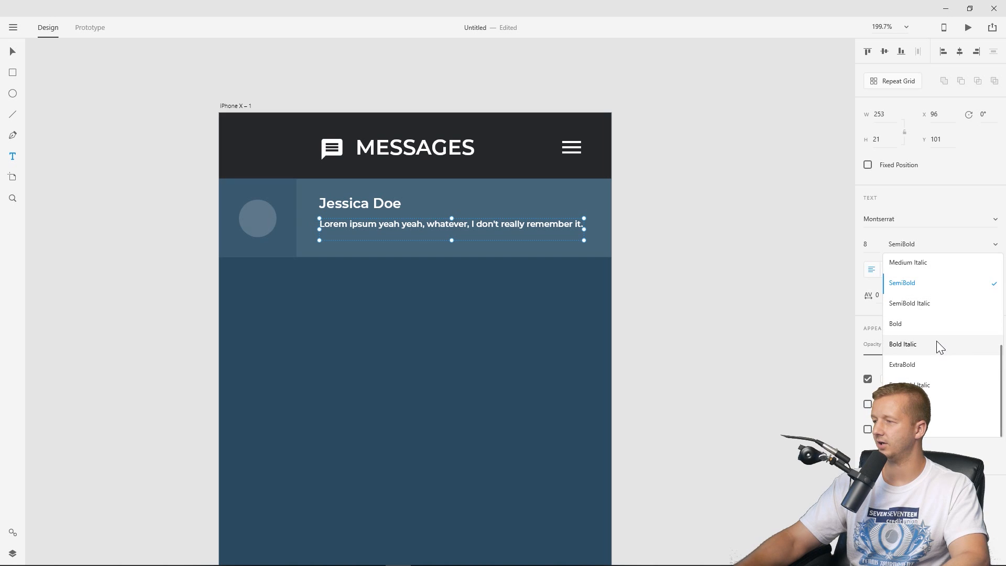
pyautogui.scroll(2, 938, 335)
pyautogui.scroll(2, 911, 294)
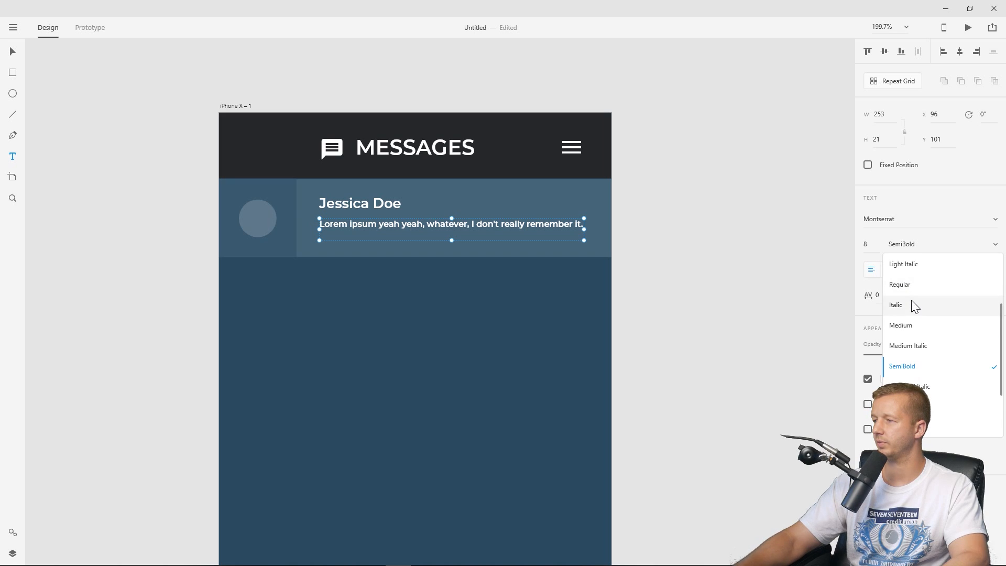
pyautogui.click(900, 283)
# Duplicate the preview sentence in its text box, and trim the copy to "I don't really remember it.".
pyautogui.doubleClick(541, 225)
pyautogui.click(569, 224)
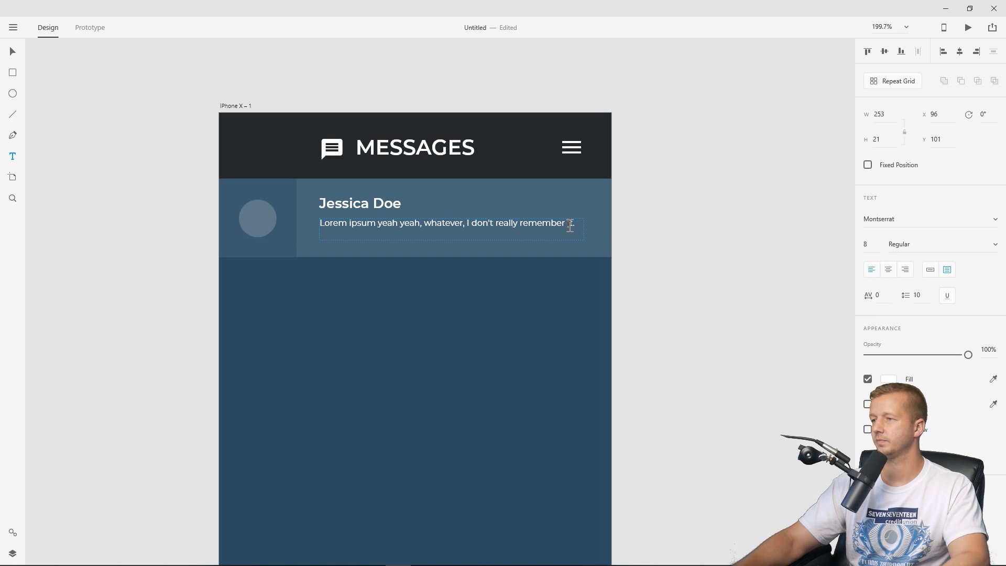
pyautogui.moveTo(579, 224); pyautogui.dragTo(314, 222)
pyautogui.hotkey('ctrl', 'c')
pyautogui.click(566, 224)
pyautogui.click(580, 226)
pyautogui.hotkey('ctrl', 'v')
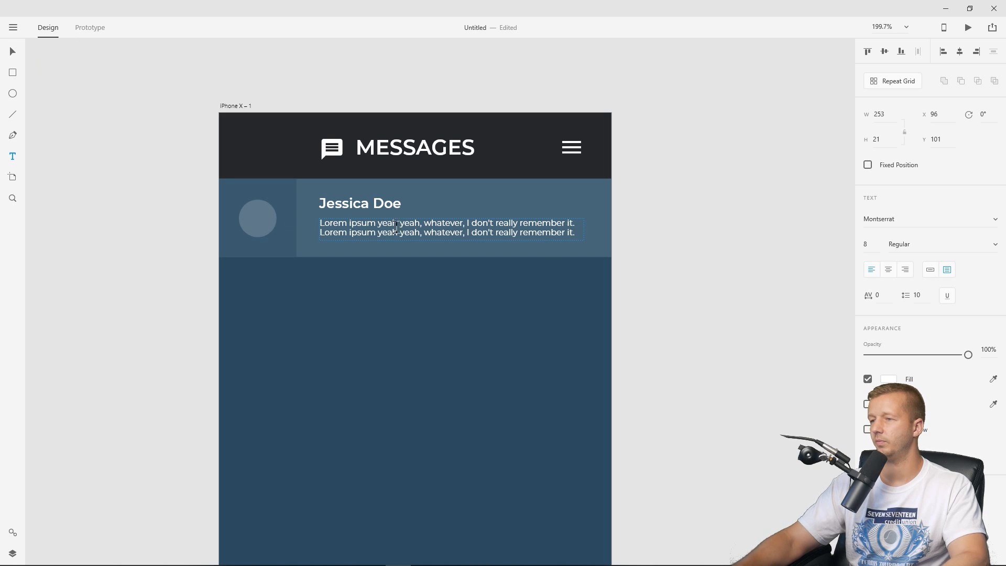
pyautogui.moveTo(466, 232); pyautogui.dragTo(311, 232)
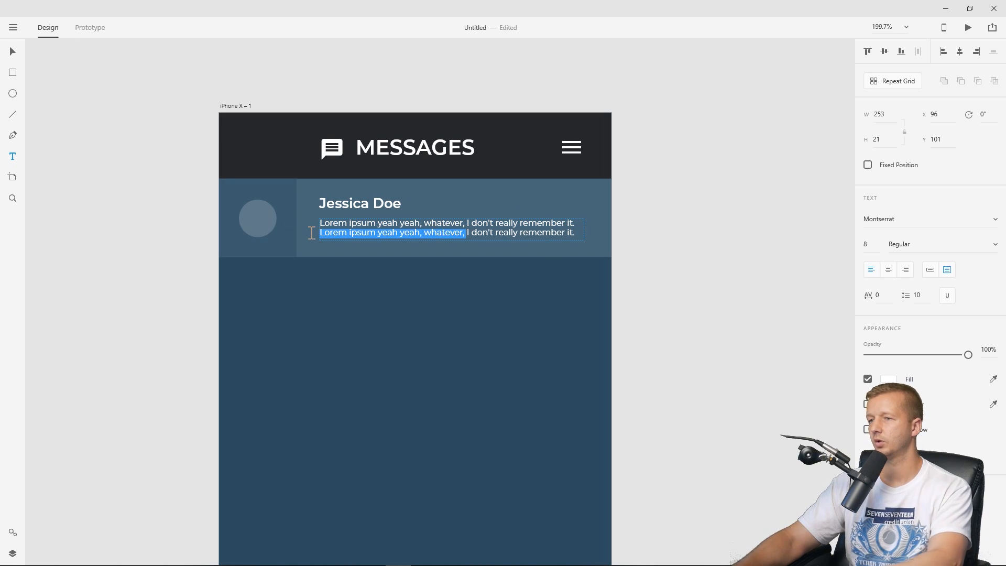
pyautogui.press('BackSpace')
pyautogui.click(13, 51)
pyautogui.click(453, 363)
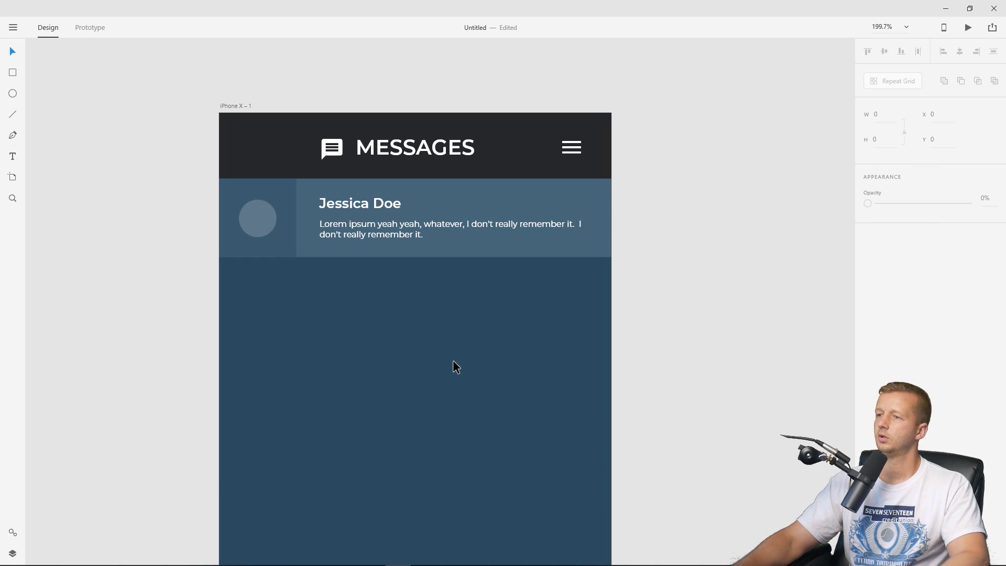
# Slightly lower the opacity of the message preview text.
pyautogui.click(413, 225)
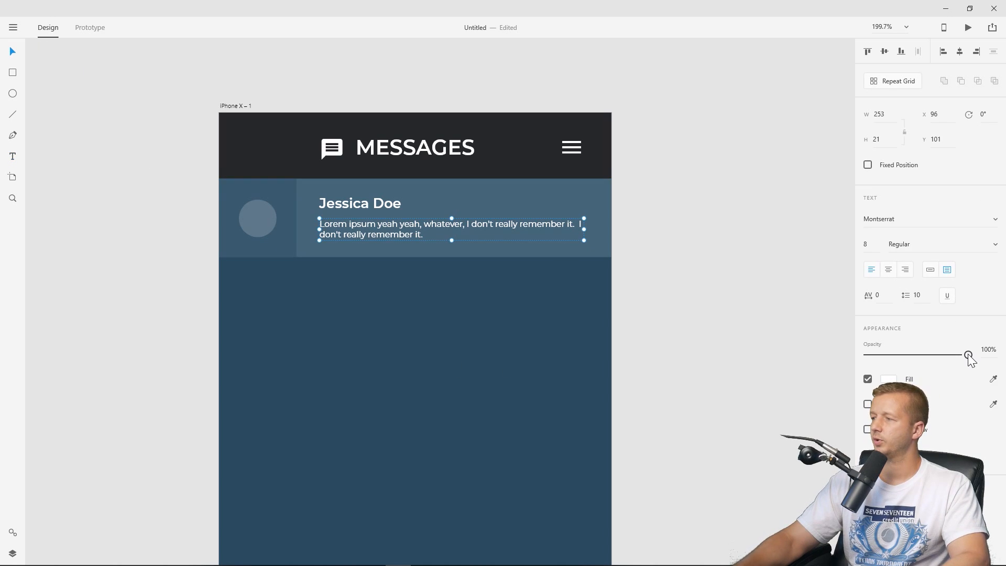
pyautogui.moveTo(968, 356); pyautogui.dragTo(952, 356)
pyautogui.click(768, 222)
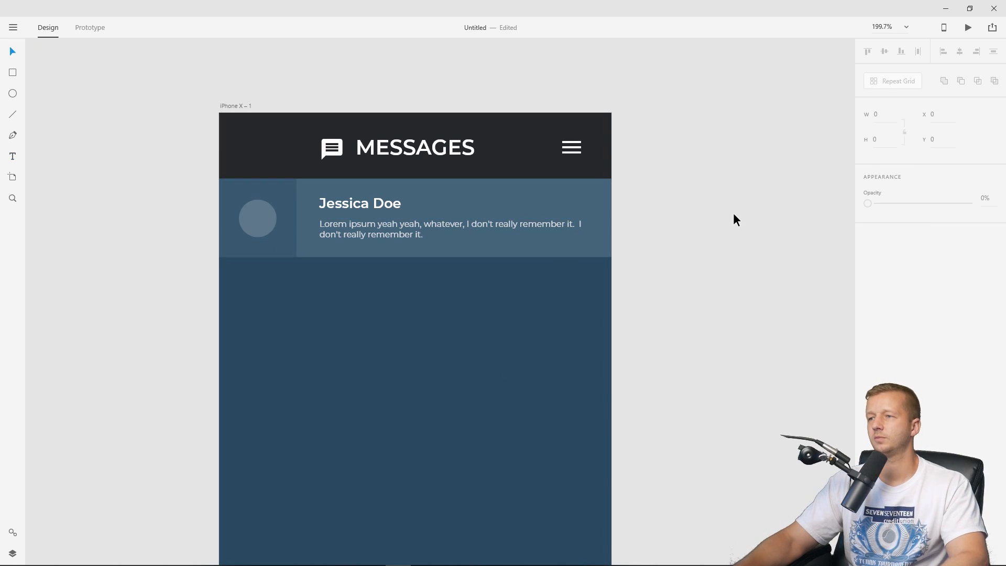
# Turn the whole message row into a Repeat Grid and extend it downward past the artboard, to a height of about 1041.
pyautogui.scroll(-2, 406, 238)
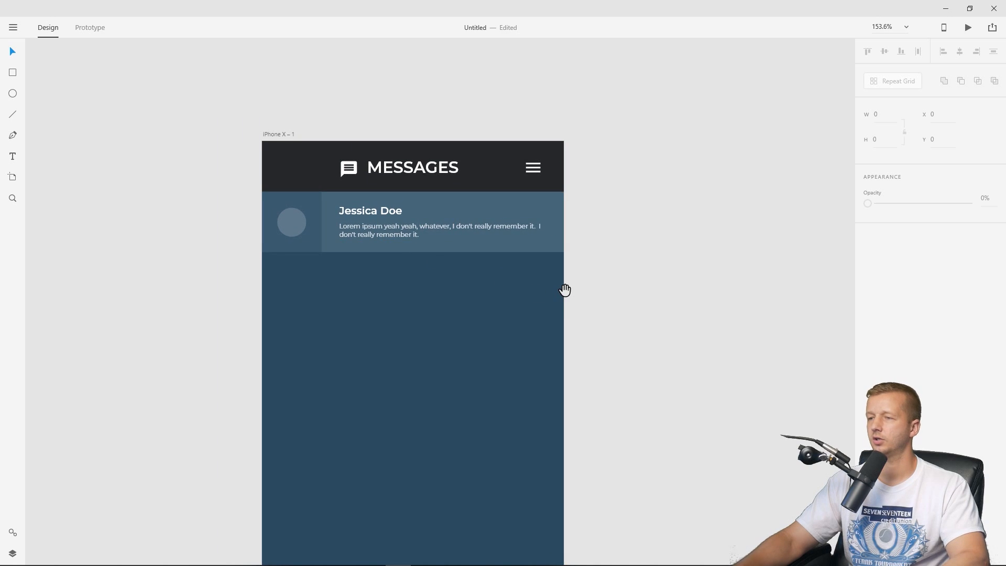
pyautogui.scroll(-1, 563, 288)
pyautogui.scroll(-2, 577, 270)
pyautogui.scroll(-3, 591, 265)
pyautogui.moveTo(635, 267); pyautogui.dragTo(523, 256)
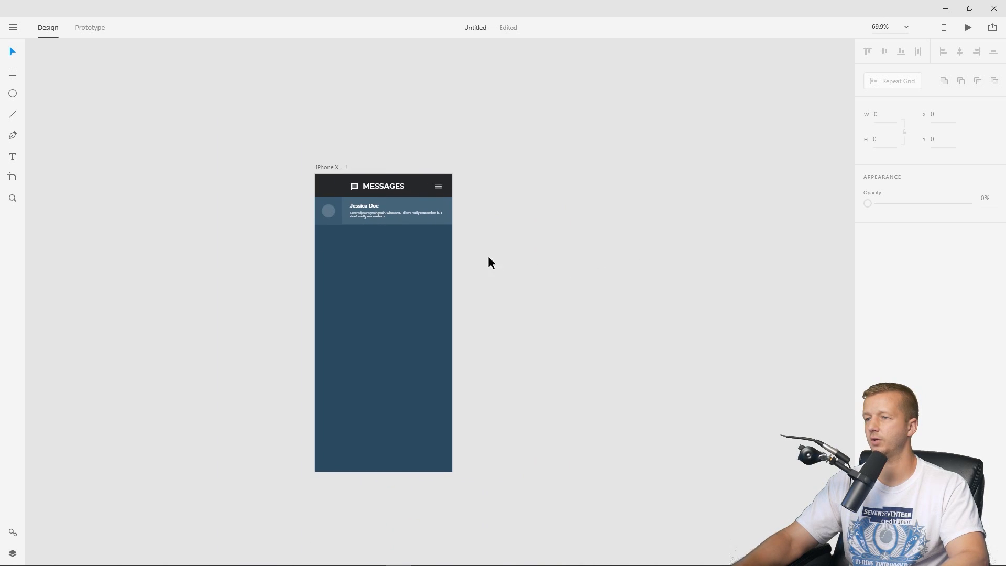
pyautogui.scroll(2, 469, 254)
pyautogui.moveTo(483, 227); pyautogui.dragTo(213, 183)
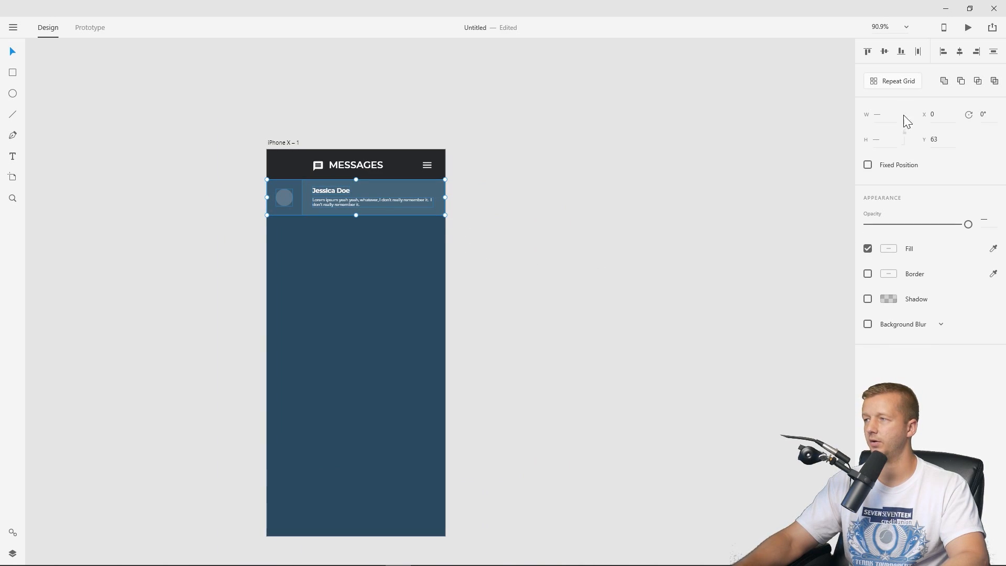
pyautogui.click(912, 81)
pyautogui.moveTo(356, 215); pyautogui.dragTo(355, 563)
pyautogui.moveTo(553, 402); pyautogui.dragTo(578, 253)
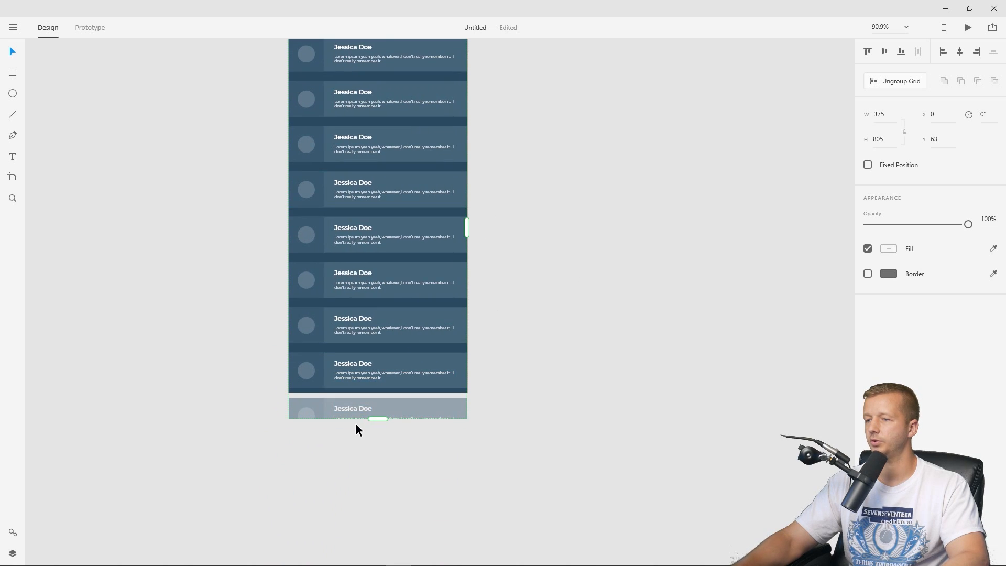
pyautogui.moveTo(375, 417); pyautogui.dragTo(383, 532)
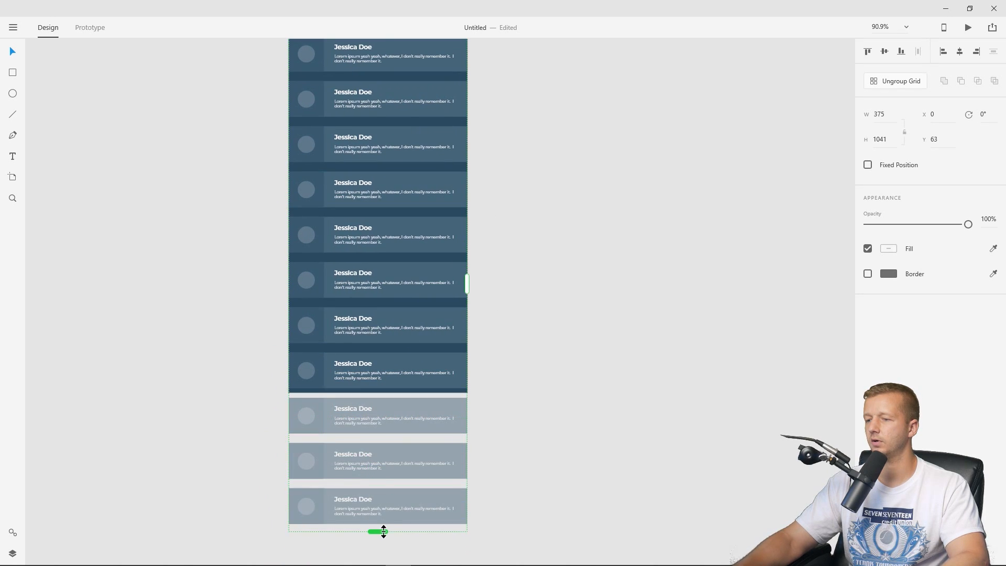
# Reduce the vertical gap between the Repeat Grid's rows to 1.
pyautogui.moveTo(527, 289); pyautogui.dragTo(510, 317)
pyautogui.moveTo(377, 198); pyautogui.dragTo(386, 172)
pyautogui.scroll(3, 346, 198)
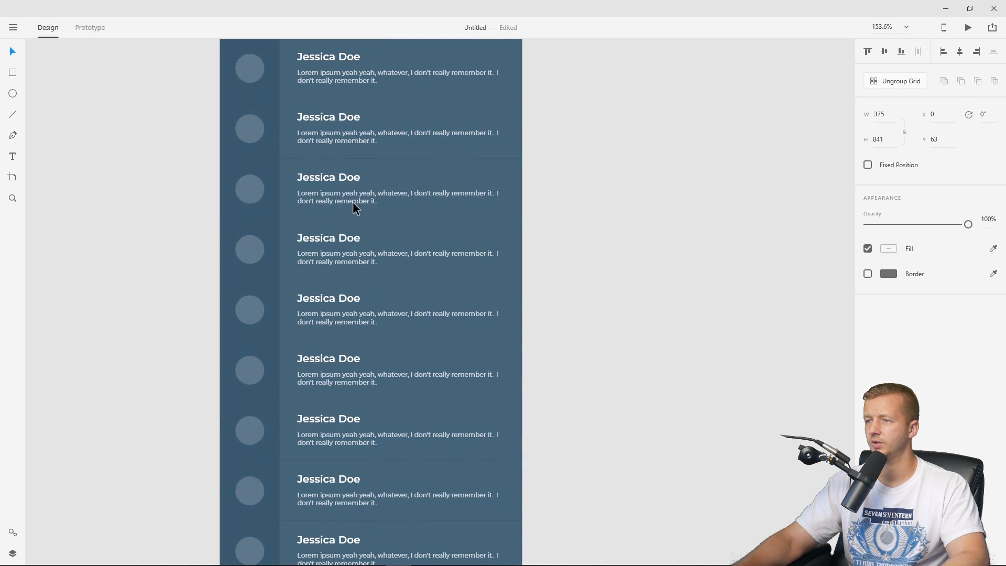
pyautogui.moveTo(361, 219); pyautogui.dragTo(357, 223)
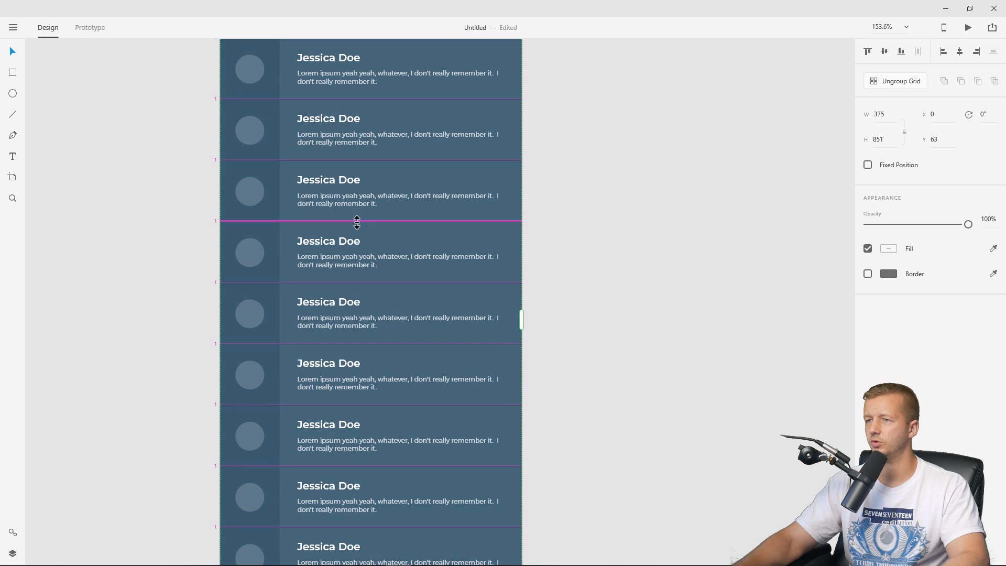
pyautogui.click(602, 143)
pyautogui.scroll(-3, 602, 143)
pyautogui.moveTo(636, 152); pyautogui.dragTo(537, 243)
# Extend the Repeat Grid of message rows farther below the artboard, to a height of about 938.
pyautogui.click(285, 105)
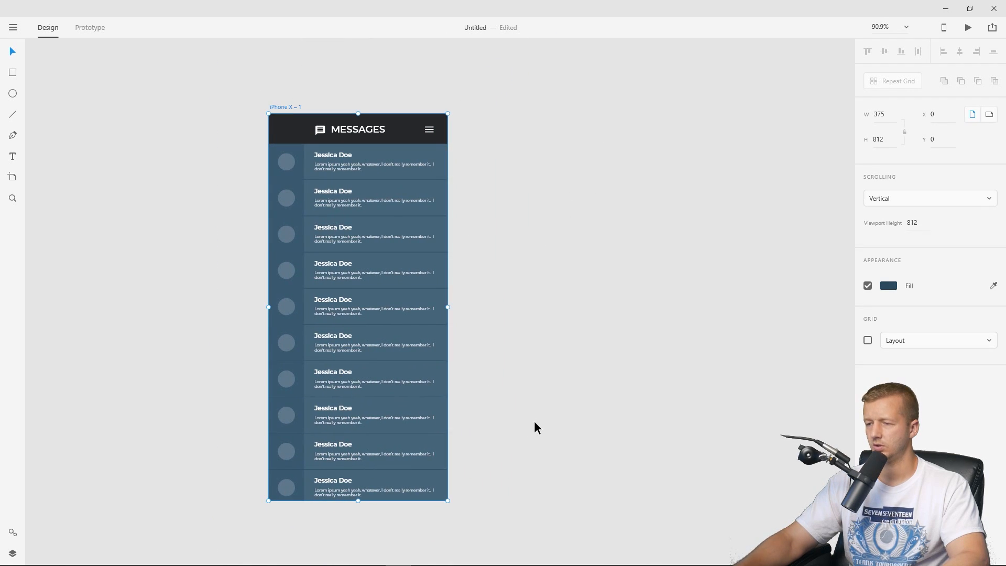
pyautogui.moveTo(537, 428); pyautogui.dragTo(541, 375)
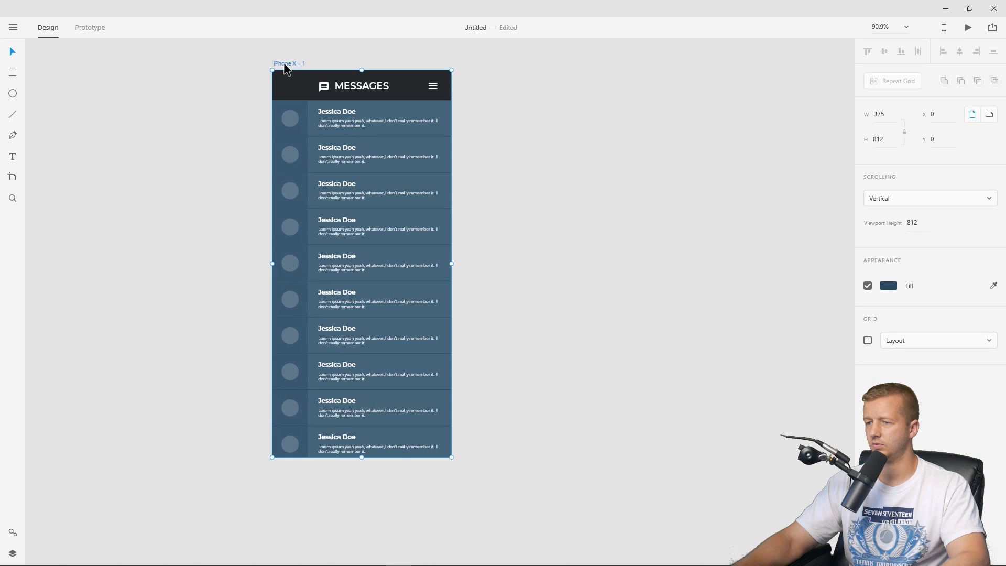
pyautogui.click(303, 124)
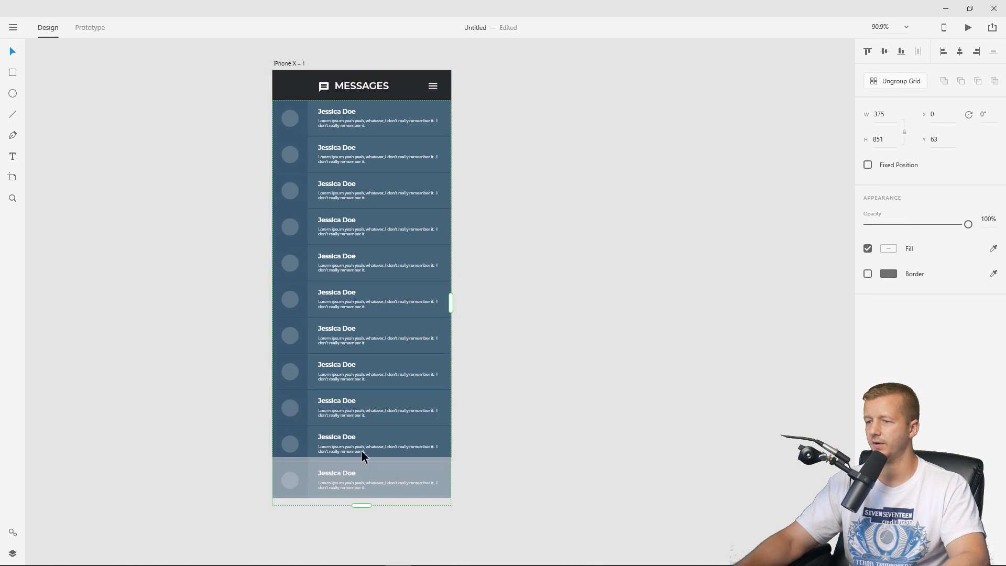
pyautogui.moveTo(361, 505); pyautogui.dragTo(361, 548)
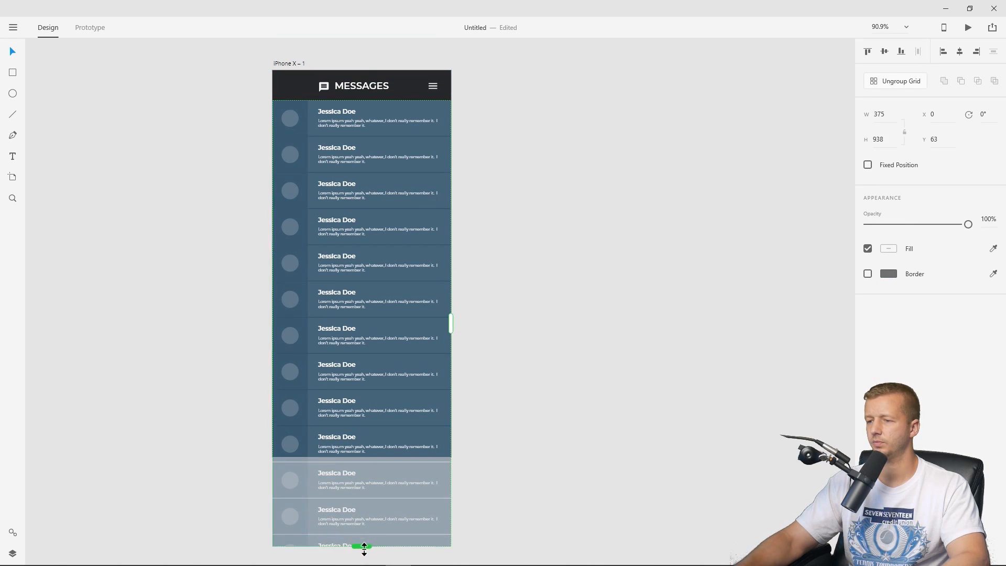
pyautogui.click(642, 283)
pyautogui.moveTo(542, 146); pyautogui.dragTo(573, 166)
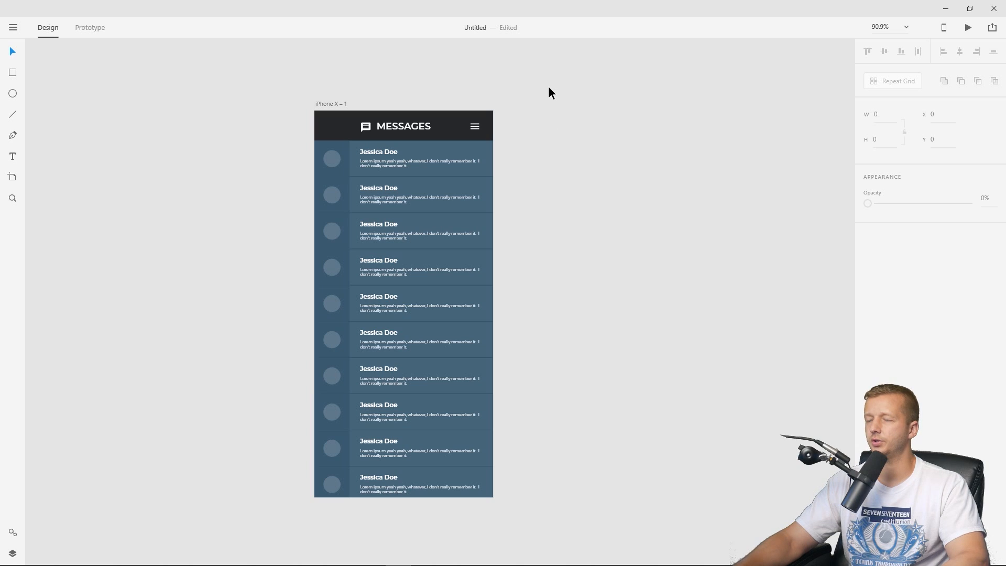
# Duplicate the iPhone X messages artboard to create a second artboard beside it.
pyautogui.click(475, 129)
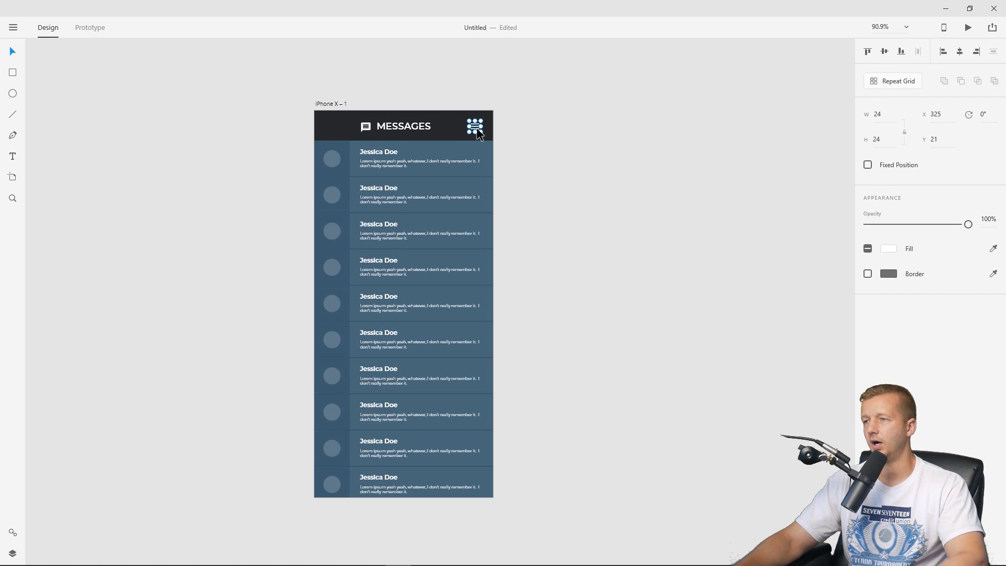
pyautogui.click(508, 119)
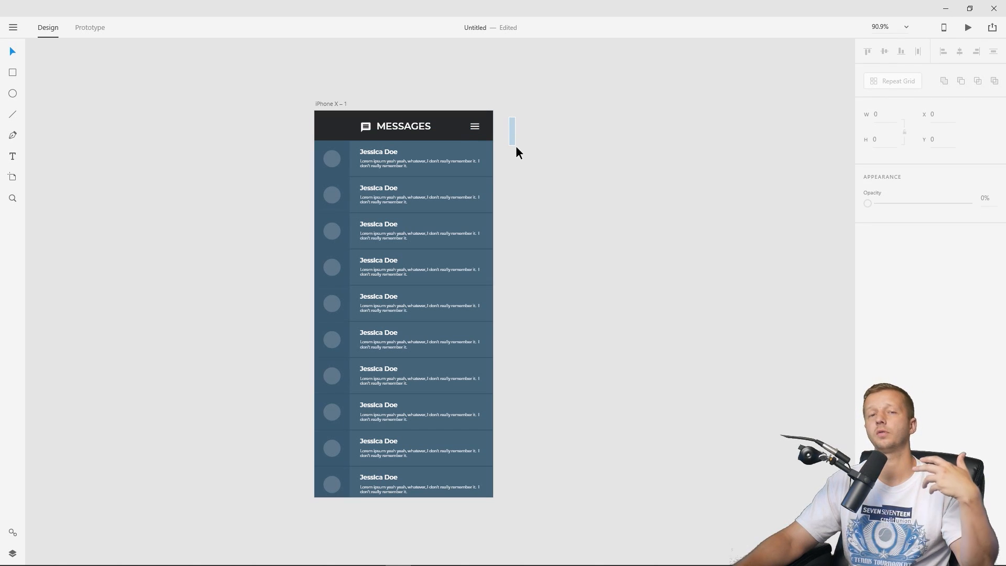
pyautogui.click(341, 105)
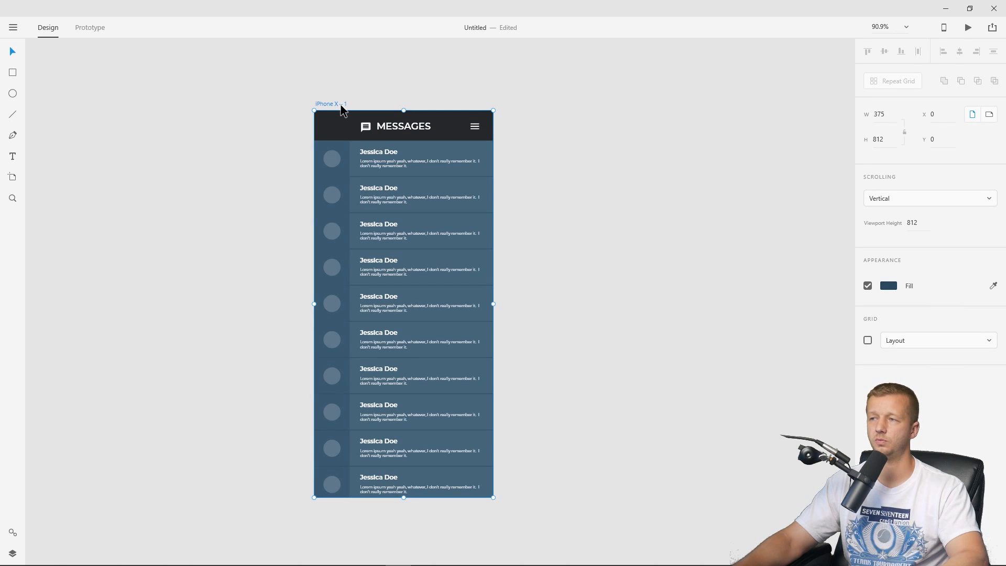
pyautogui.hotkey('ctrl', 'd')
pyautogui.click(615, 89)
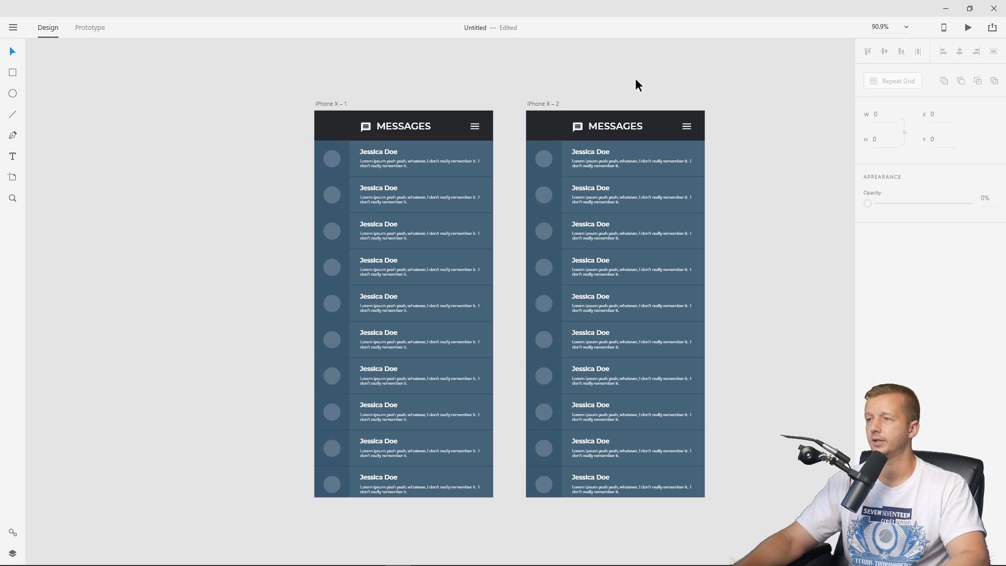
# Delete the Repeat Grid of message rows, the MESSAGES title and the message icon from the duplicated artboard.
pyautogui.click(550, 104)
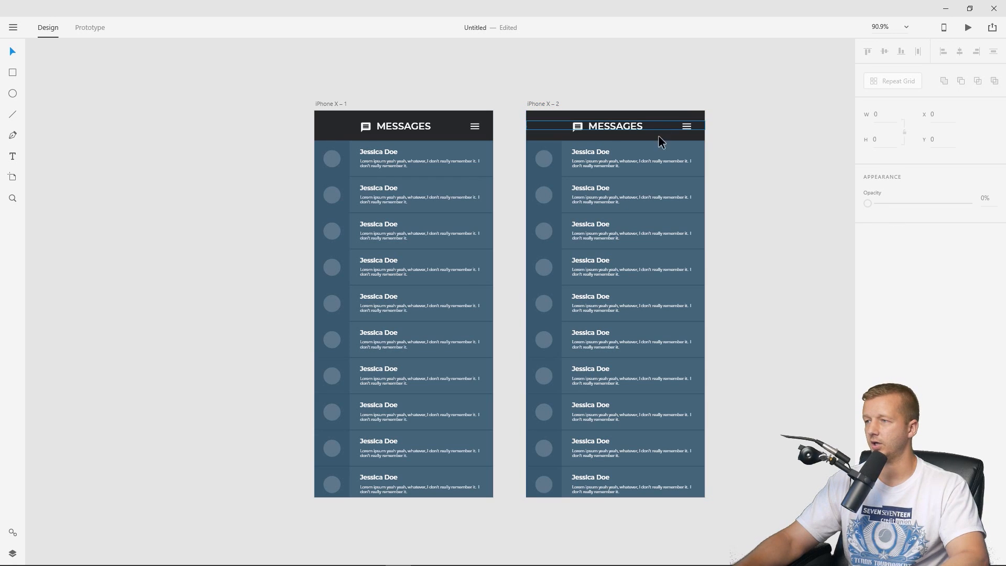
pyautogui.click(654, 169)
pyautogui.press('Delete')
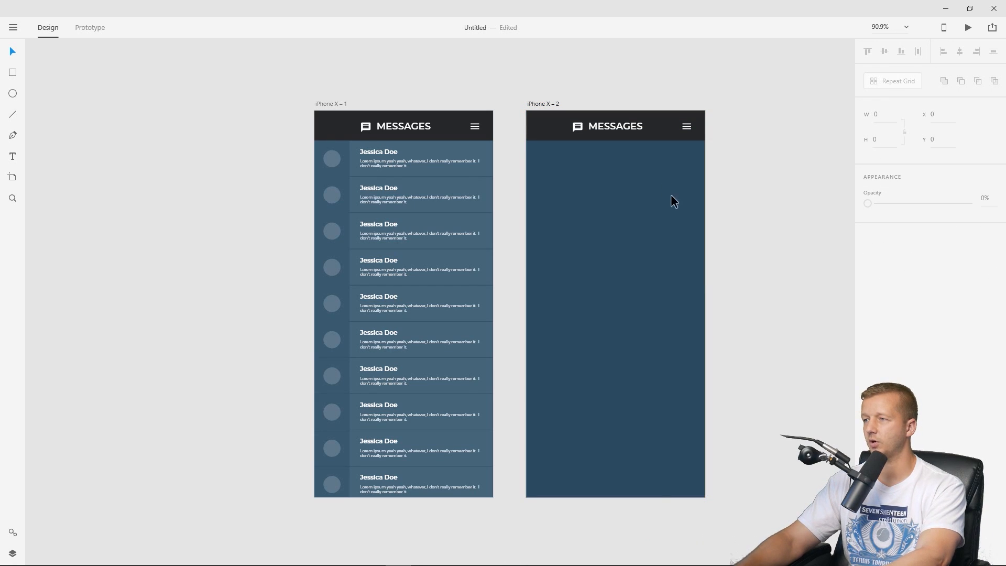
pyautogui.click(615, 130)
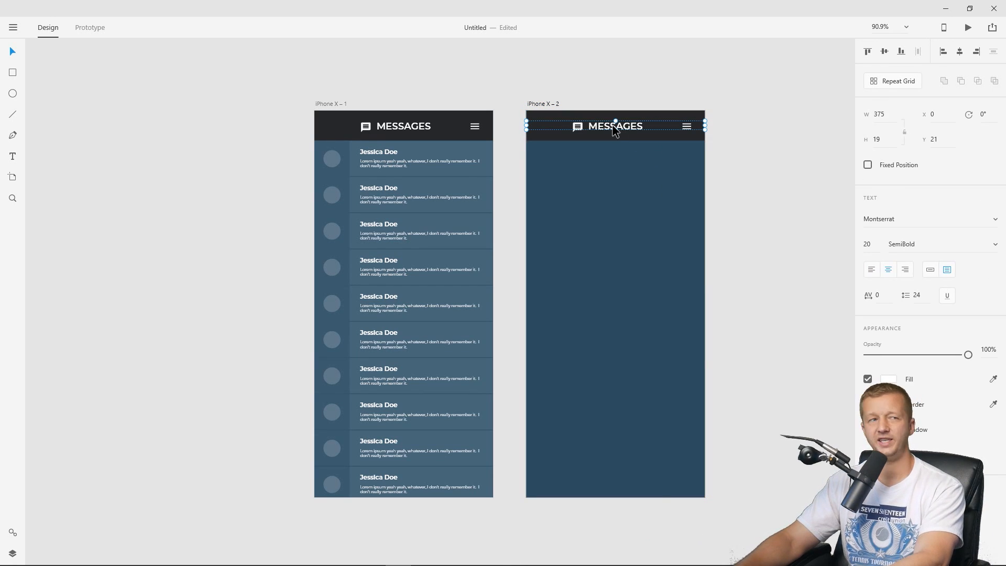
pyautogui.press('Delete')
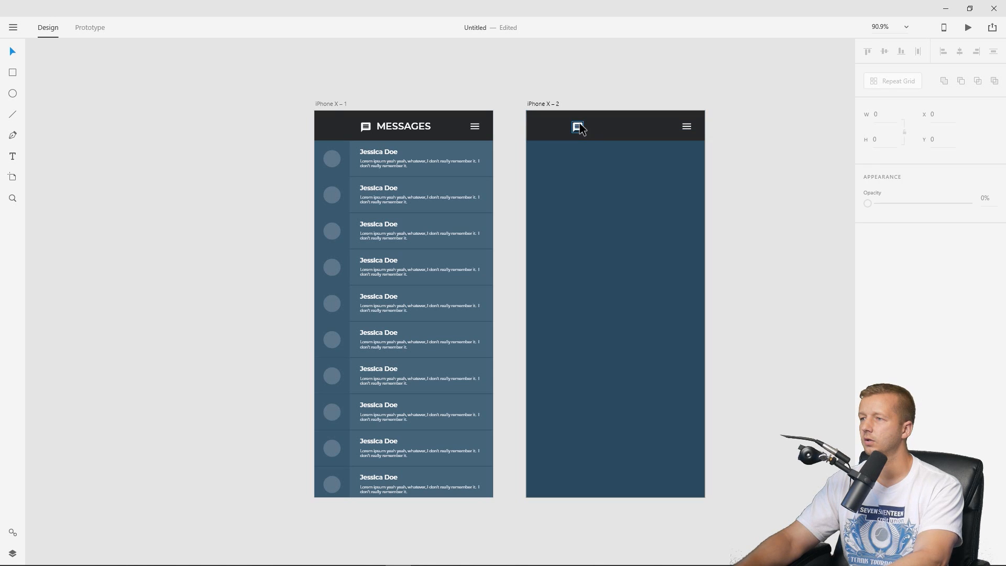
pyautogui.click(576, 125)
pyautogui.press('Delete')
# Draw a 45-degree diagonal line about 12 by 12 beside the hamburger icon in the duplicated artboard's header.
pyautogui.click(688, 134)
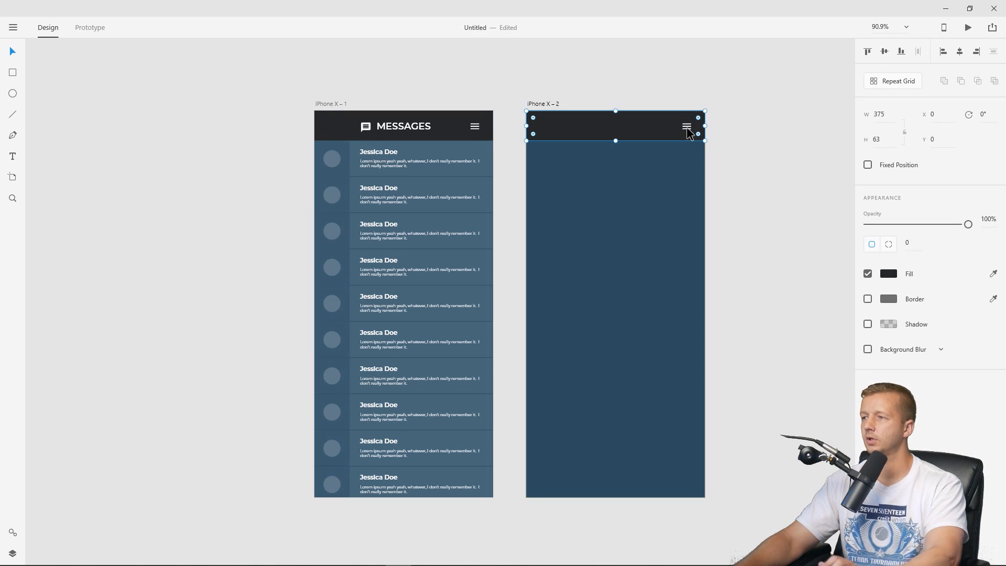
pyautogui.scroll(8, 688, 133)
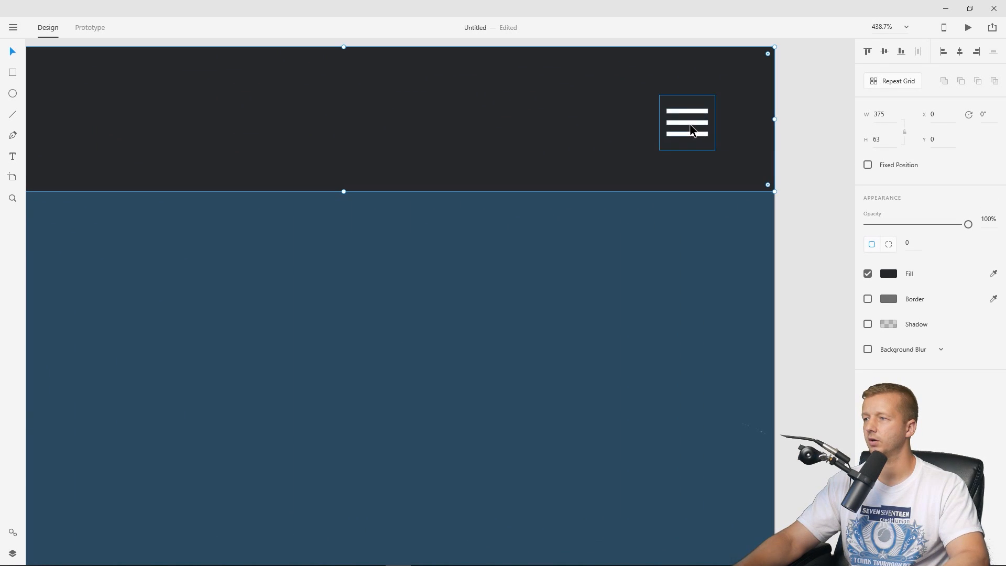
pyautogui.moveTo(600, 148); pyautogui.dragTo(507, 250)
pyautogui.click(552, 96)
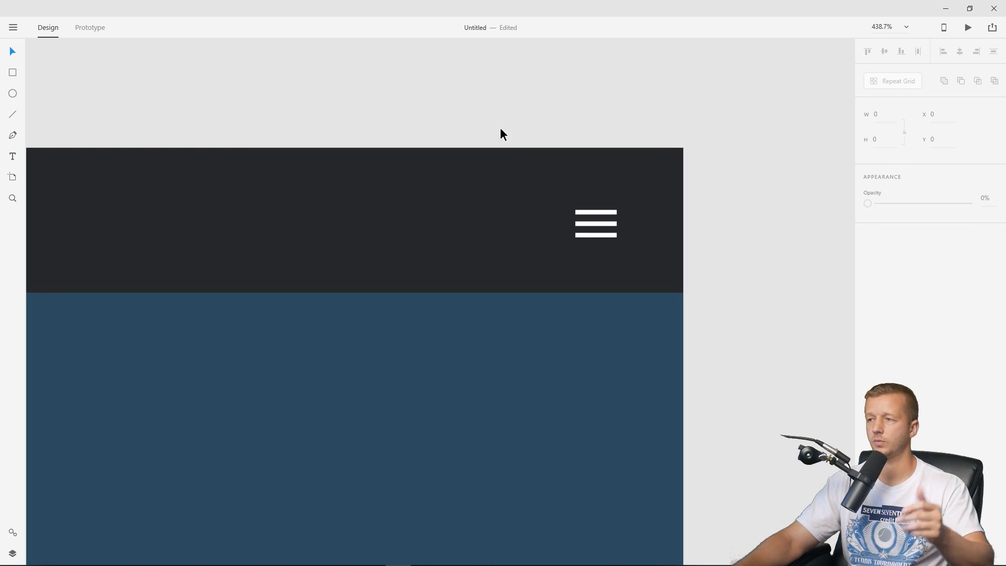
pyautogui.click(601, 227)
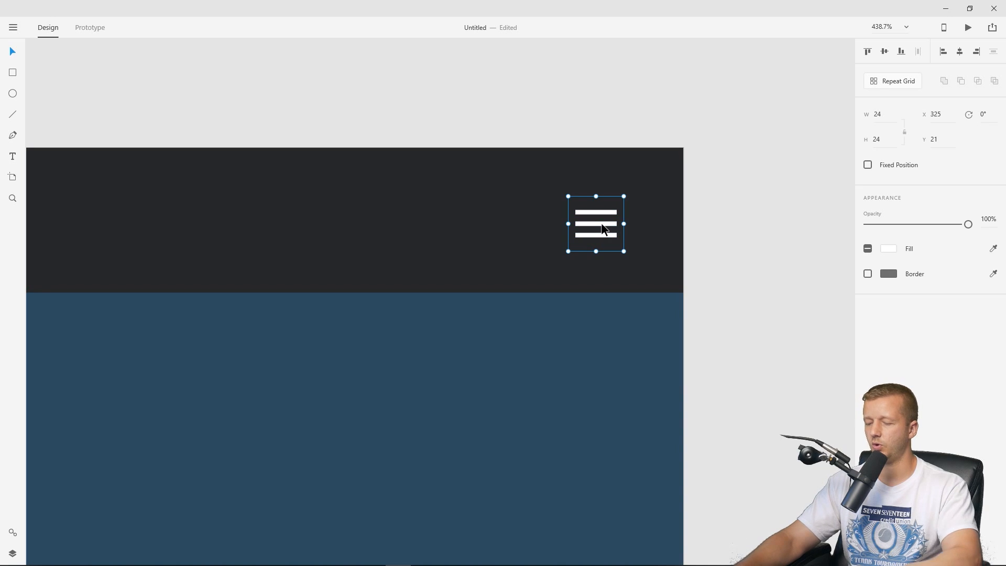
pyautogui.click(243, 64)
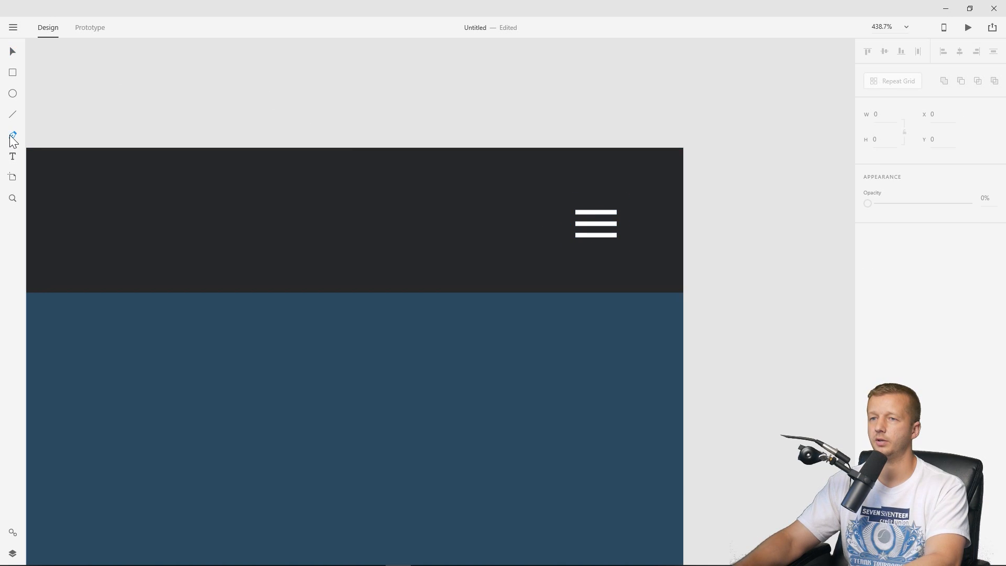
pyautogui.click(11, 116)
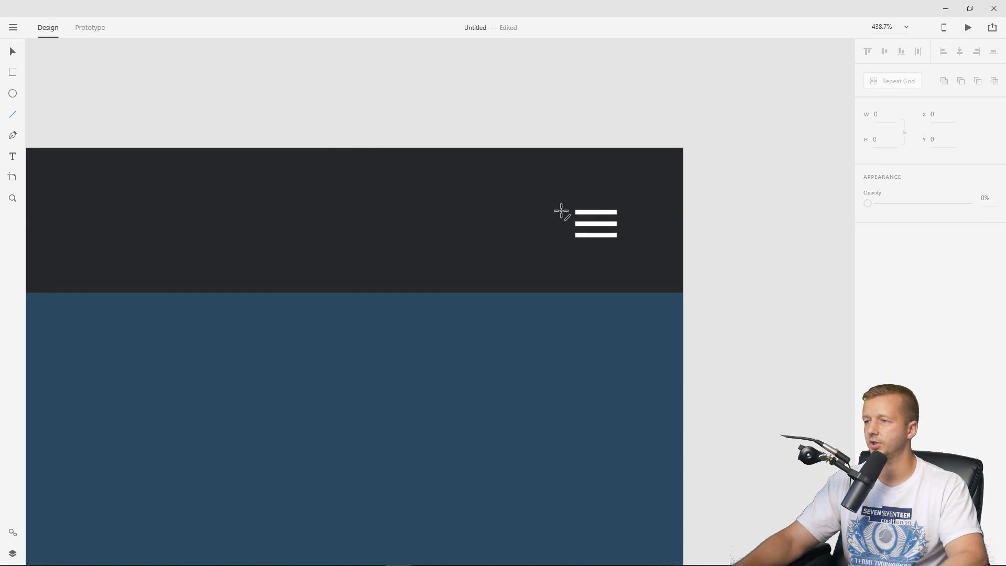
pyautogui.moveTo(564, 210); pyautogui.dragTo(537, 236)
pyautogui.click(12, 52)
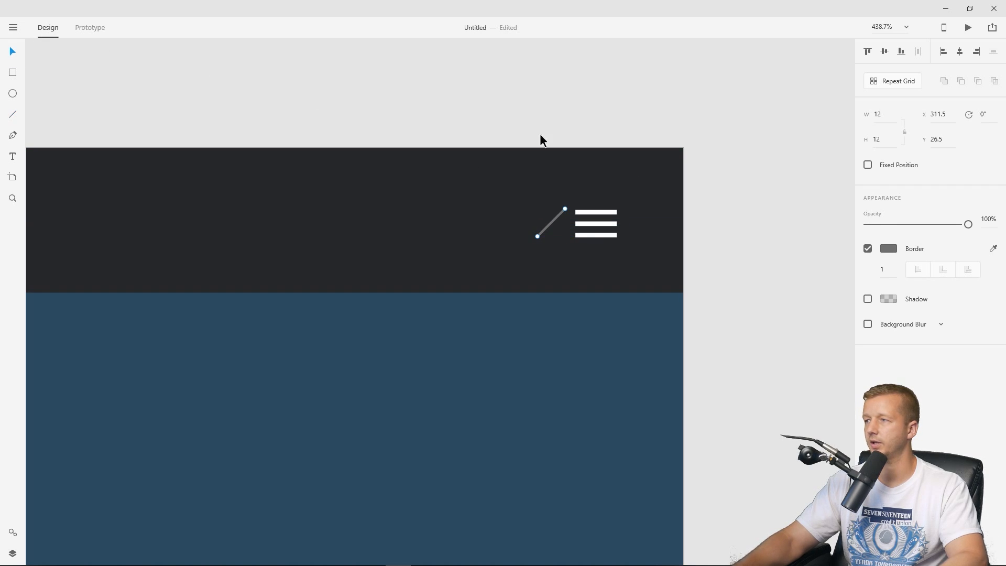
# Give the diagonal line a white #FFFFFF border with a thickness of 2.
pyautogui.click(885, 250)
pyautogui.write('ffffff')
pyautogui.press('Return')
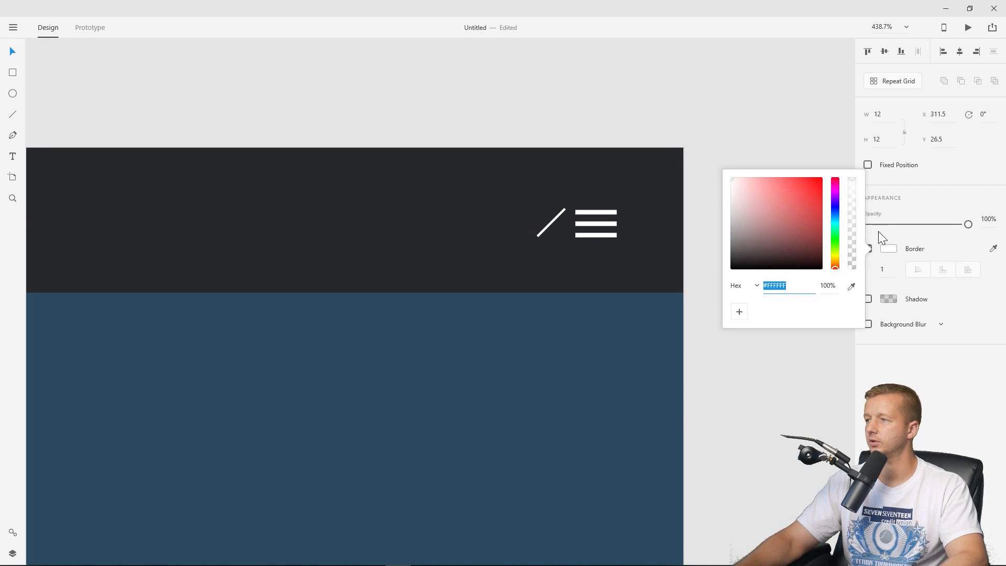
pyautogui.click(899, 254)
pyautogui.click(889, 268)
pyautogui.write('2')
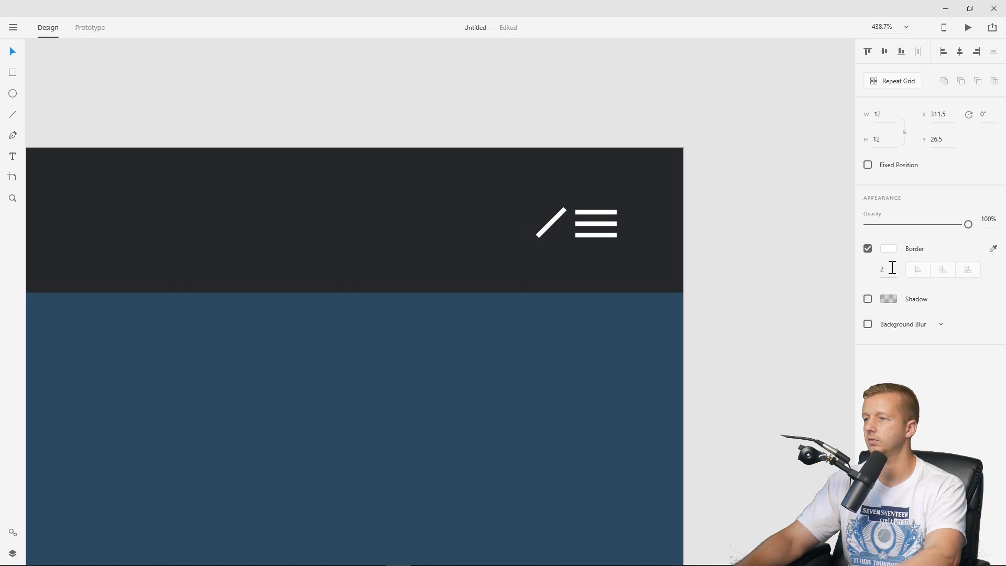
# Add a second white line crossing the first one in the opposite direction to form an X icon.
pyautogui.click(549, 225)
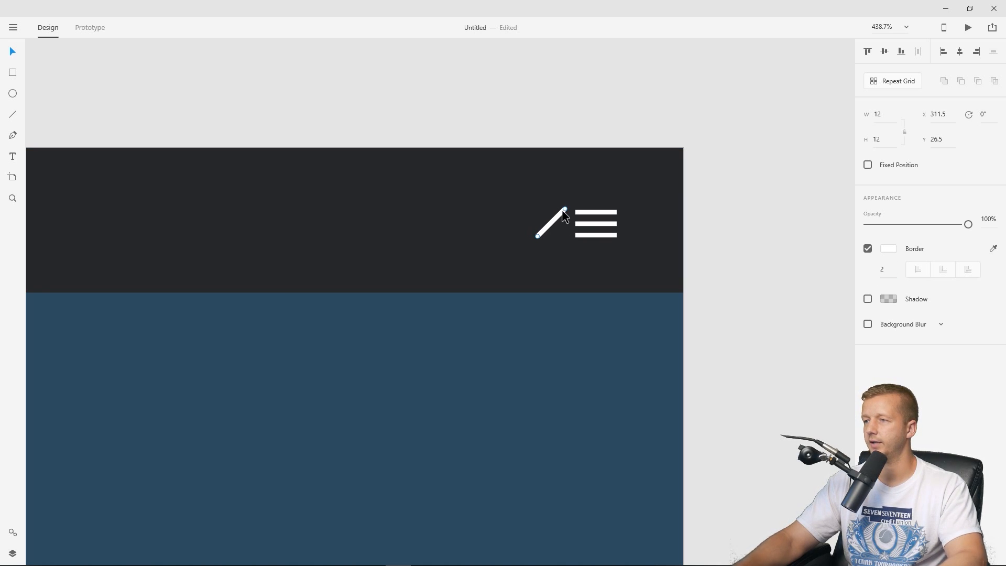
pyautogui.moveTo(563, 209); pyautogui.dragTo(550, 226)
pyautogui.click(566, 99)
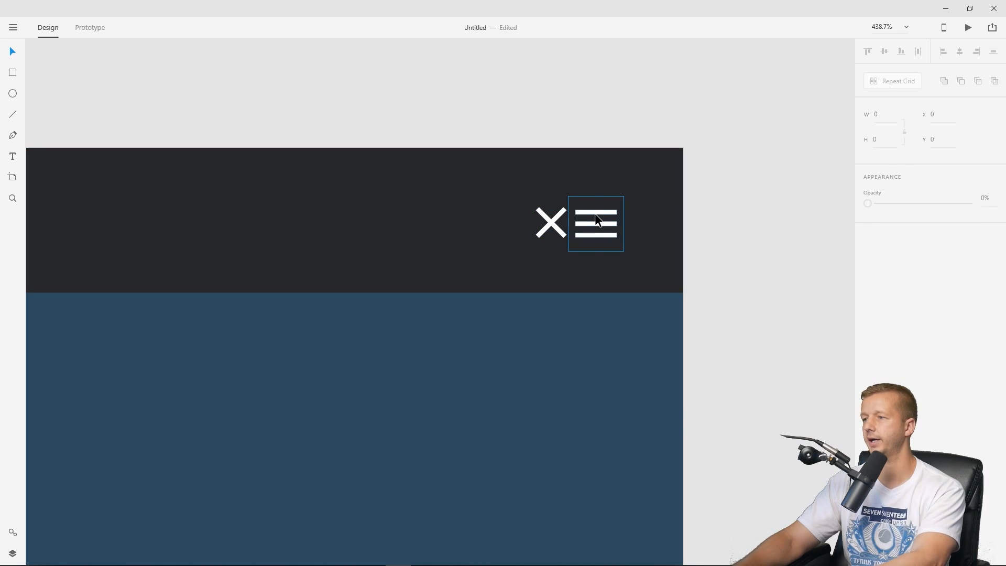
# Delete the hamburger icon from the duplicated artboard and move the grouped X icon into its place, at about X 333.5.
pyautogui.click(606, 223)
pyautogui.press('Delete')
pyautogui.click(564, 221)
pyautogui.click(562, 222)
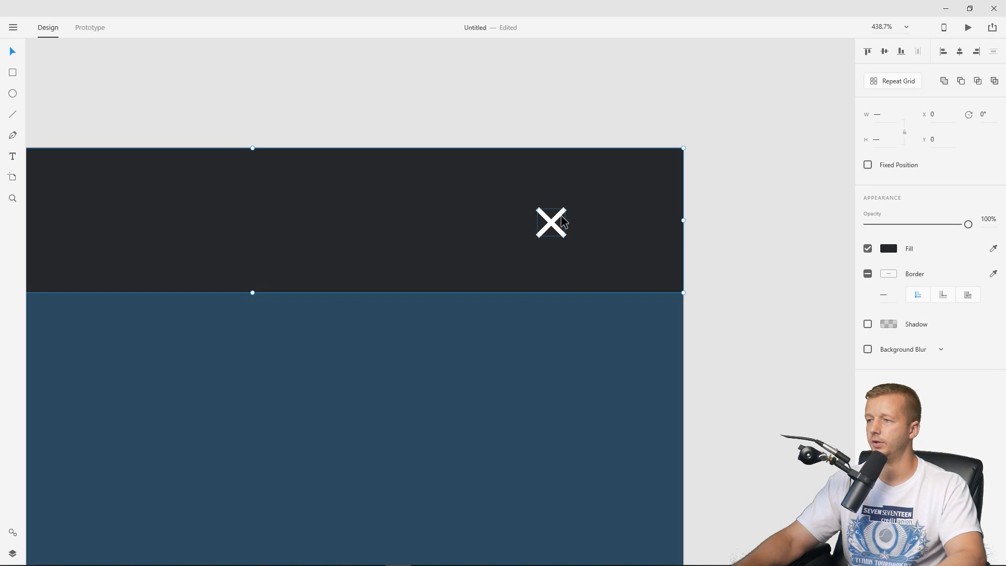
pyautogui.press('Escape')
pyautogui.click(563, 223)
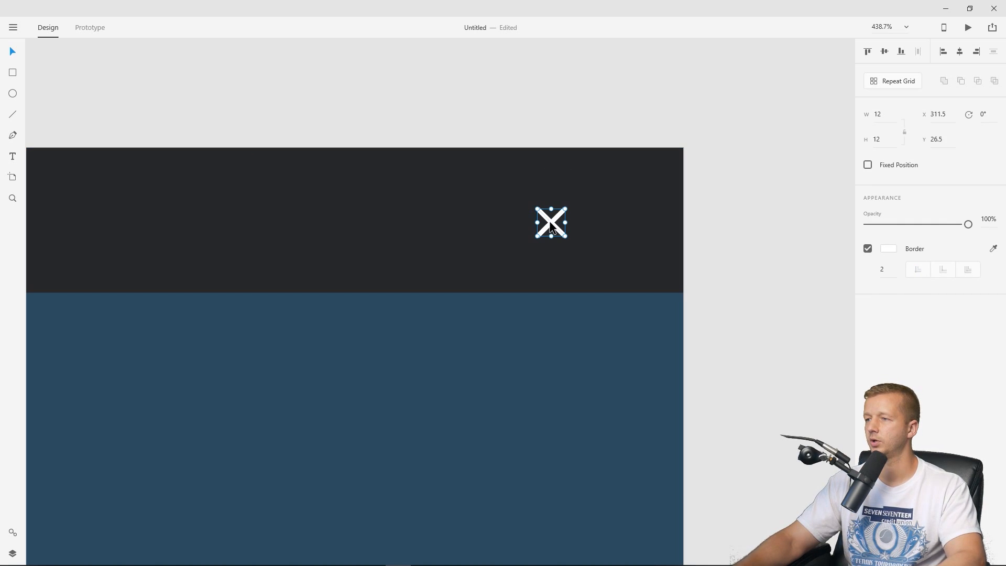
pyautogui.moveTo(554, 225); pyautogui.dragTo(604, 225)
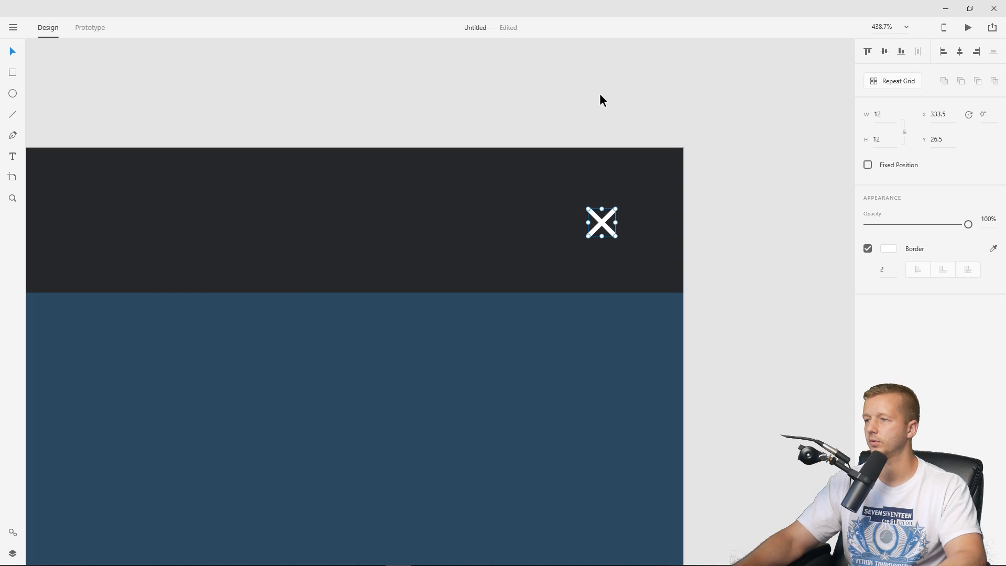
# Narrow the second artboard to a width of 284.
pyautogui.click(599, 94)
pyautogui.scroll(-5, 459, 136)
pyautogui.moveTo(367, 122); pyautogui.dragTo(486, 99)
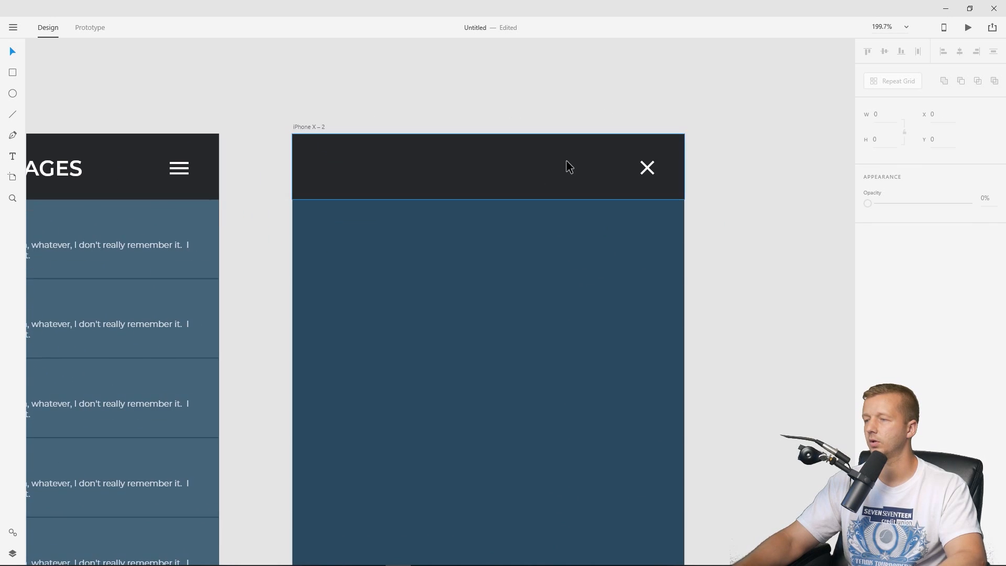
pyautogui.scroll(-3, 567, 165)
pyautogui.moveTo(717, 209); pyautogui.dragTo(640, 160)
pyautogui.scroll(-1, 602, 155)
pyautogui.click(401, 108)
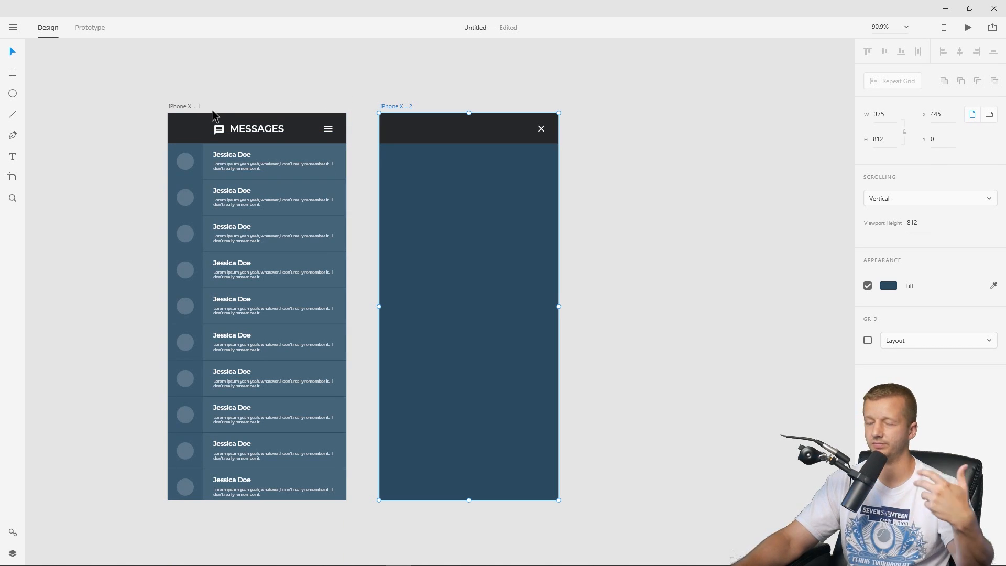
pyautogui.click(459, 86)
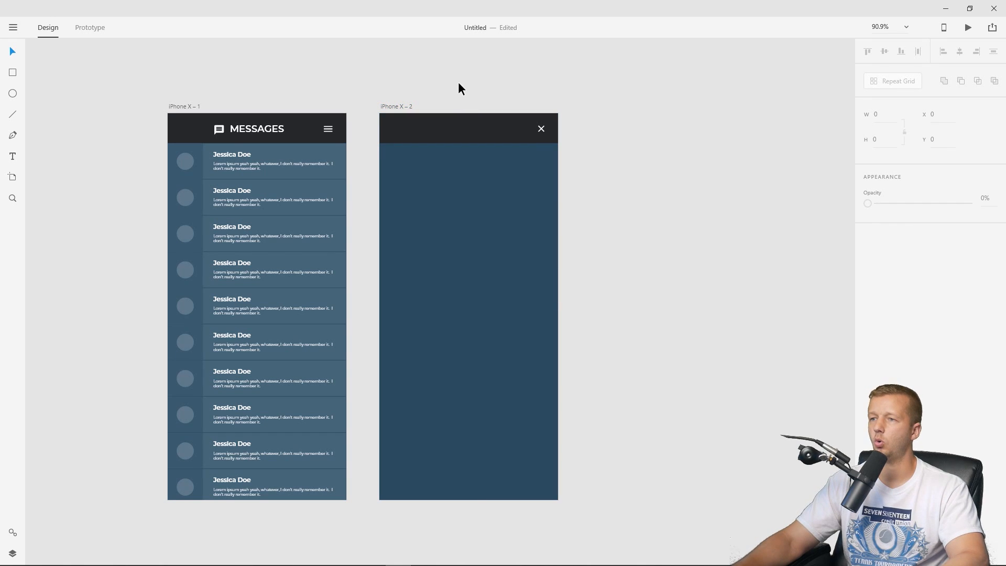
pyautogui.click(401, 112)
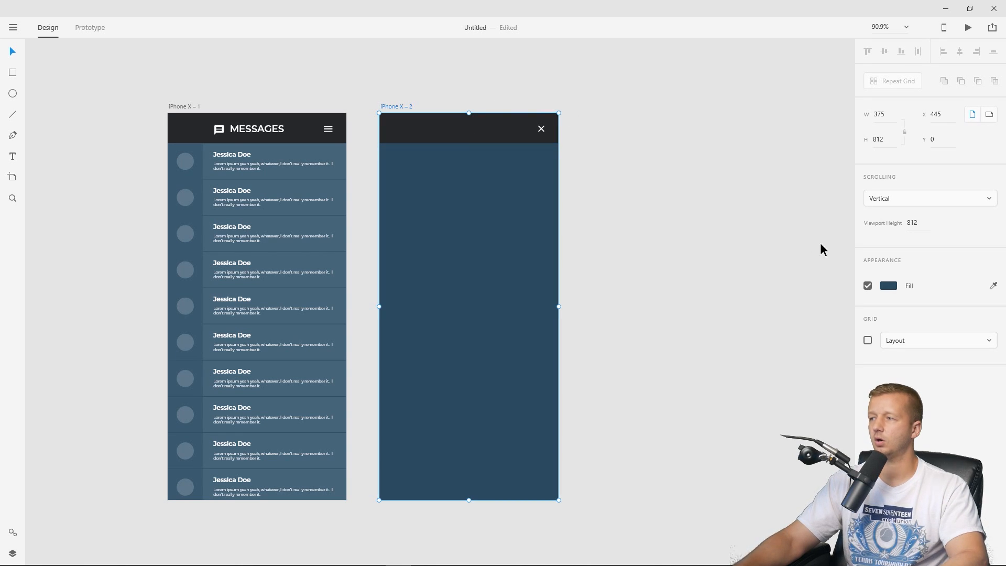
pyautogui.click(888, 114)
pyautogui.write('370')
pyautogui.press('Return')
pyautogui.moveTo(890, 140); pyautogui.dragTo(905, 350)
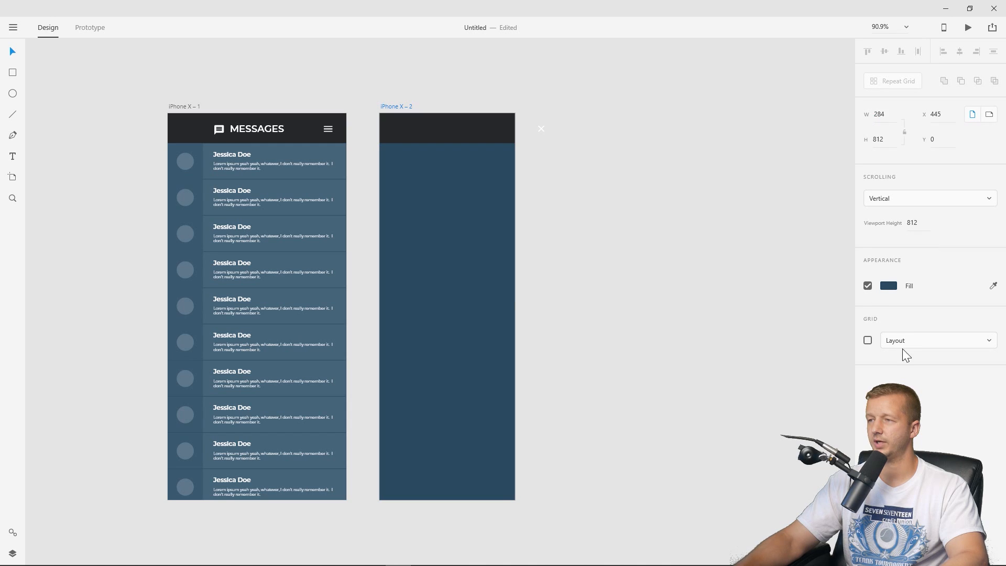
# Move the X icon back inside the narrowed artboard and stretch the dark header rectangle down to cover its full 812 height.
pyautogui.click(543, 128)
pyautogui.moveTo(543, 128); pyautogui.dragTo(516, 128)
pyautogui.click(427, 134)
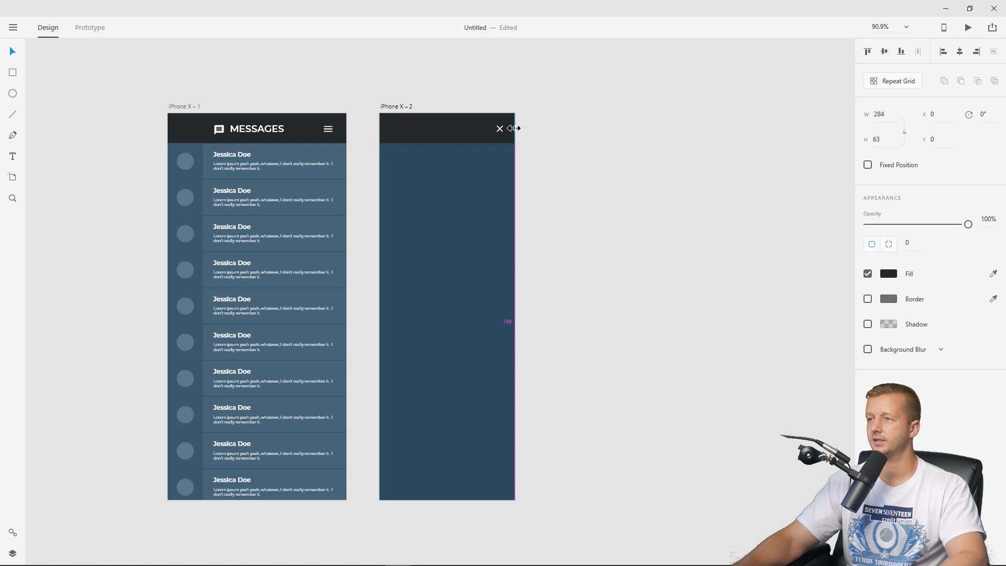
pyautogui.moveTo(447, 143); pyautogui.dragTo(438, 502)
pyautogui.click(603, 250)
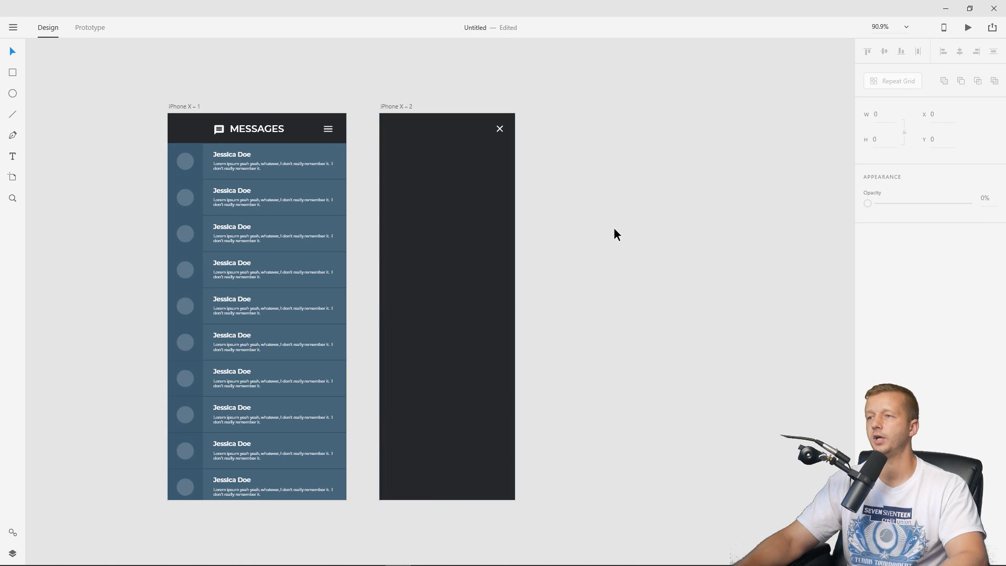
# Try removing the dark rectangle from the second artboard, and undo the deletion.
pyautogui.click(461, 176)
pyautogui.press('Delete')
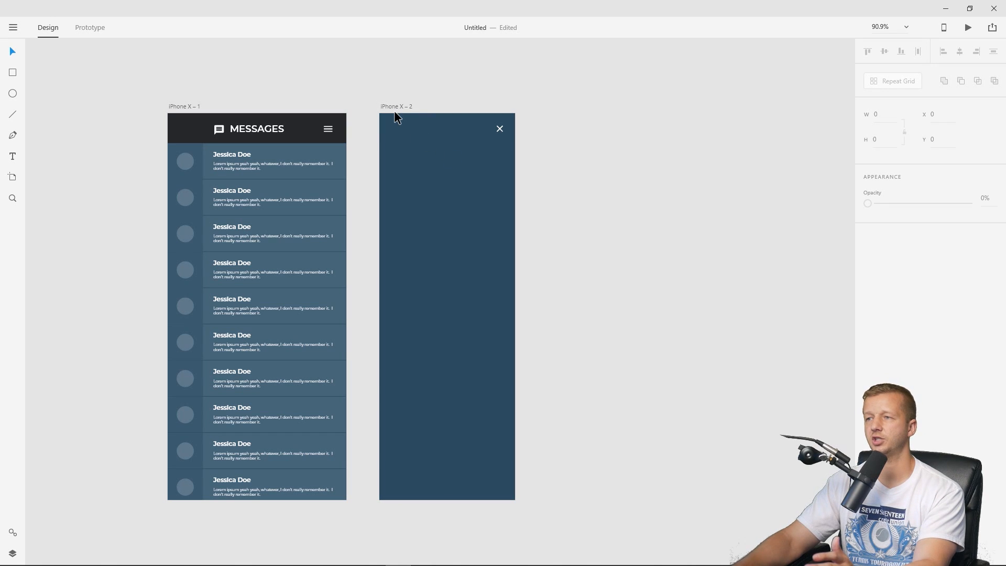
pyautogui.click(397, 106)
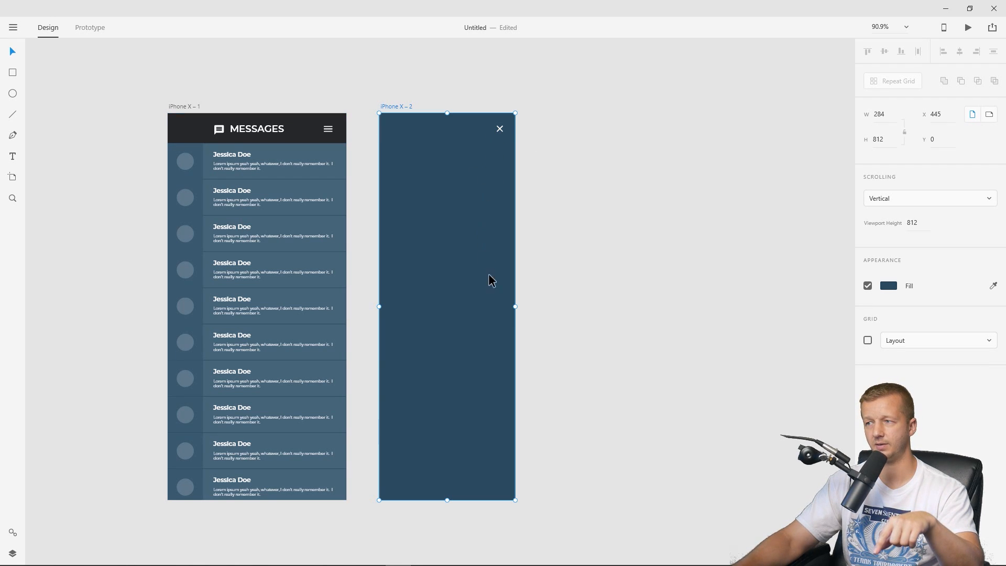
pyautogui.hotkey('ctrl', 'z')
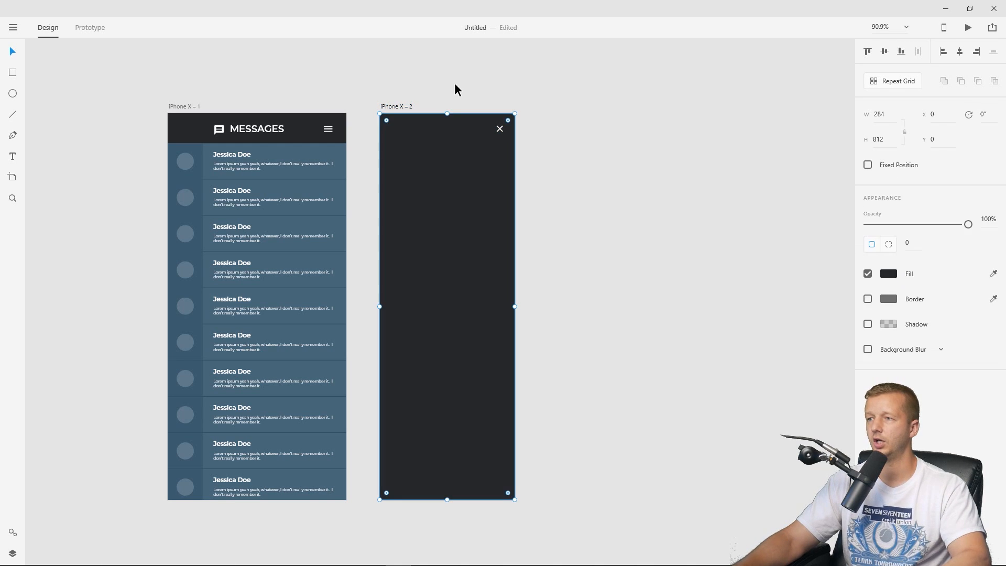
# Add the right-aligned menu label HOME in size 8 below the X icon on the second artboard, at about X 233, Y 67.
pyautogui.click(455, 85)
pyautogui.click(478, 172)
pyautogui.click(566, 158)
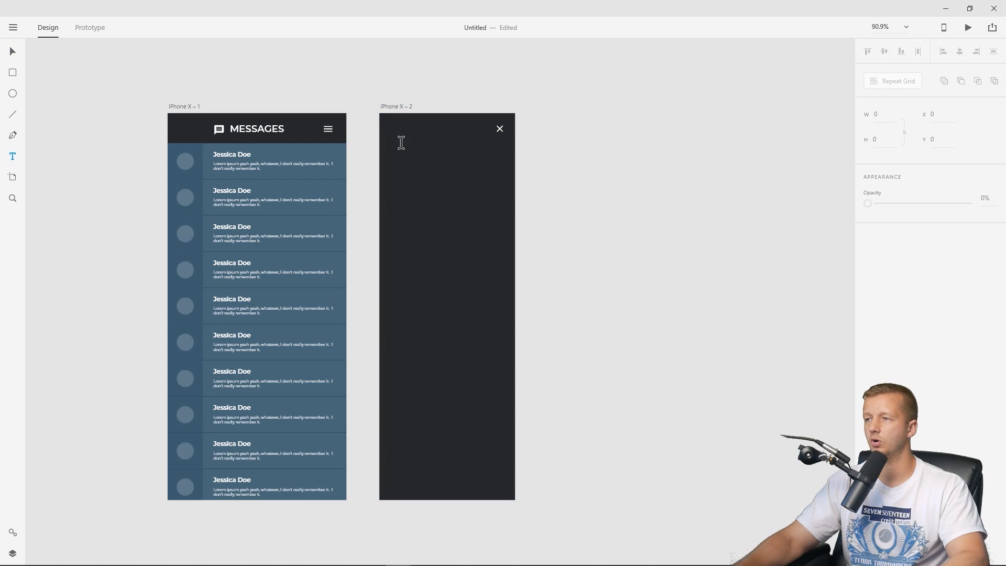
pyautogui.scroll(5, 419, 147)
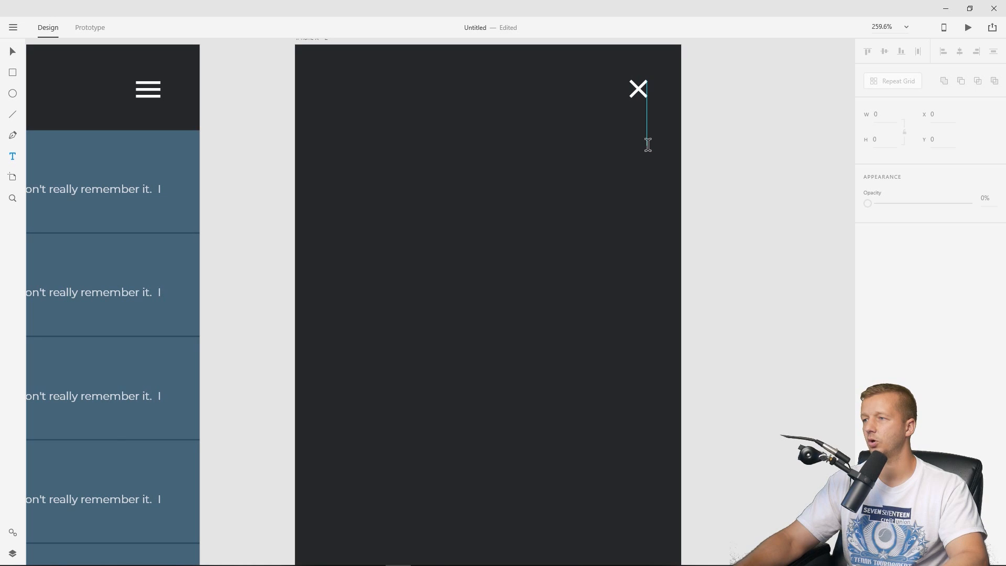
pyautogui.click(647, 145)
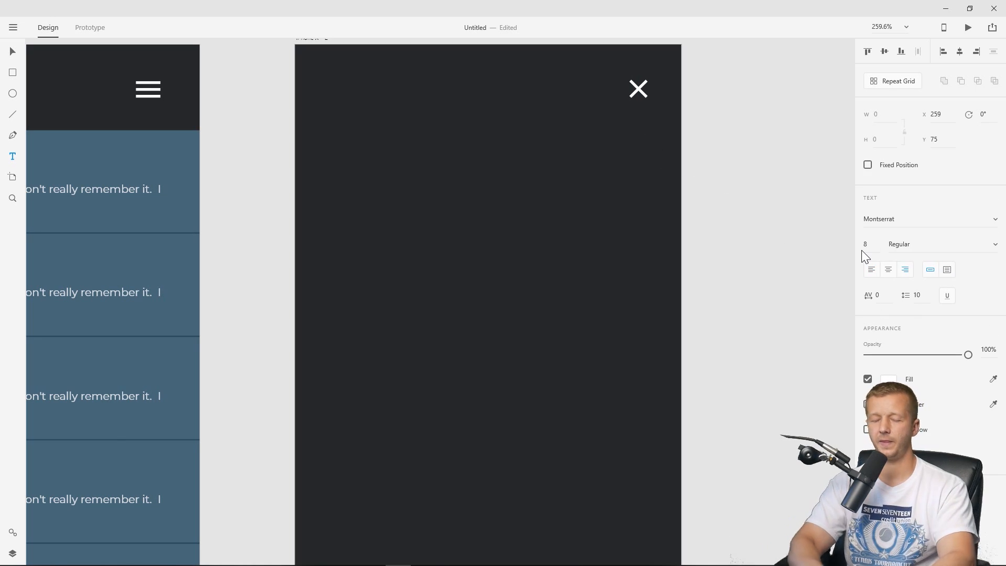
pyautogui.write('HOME')
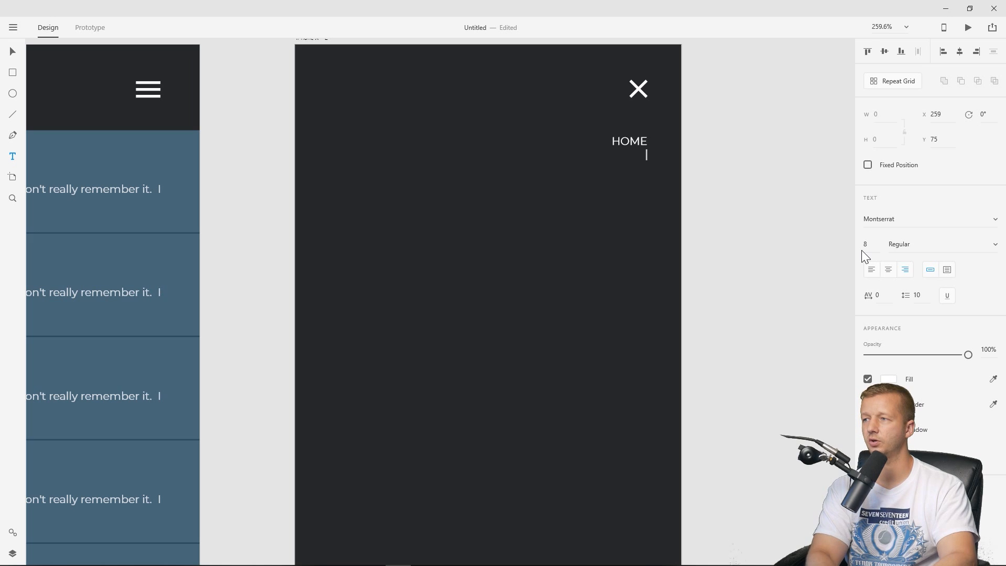
pyautogui.press('Escape')
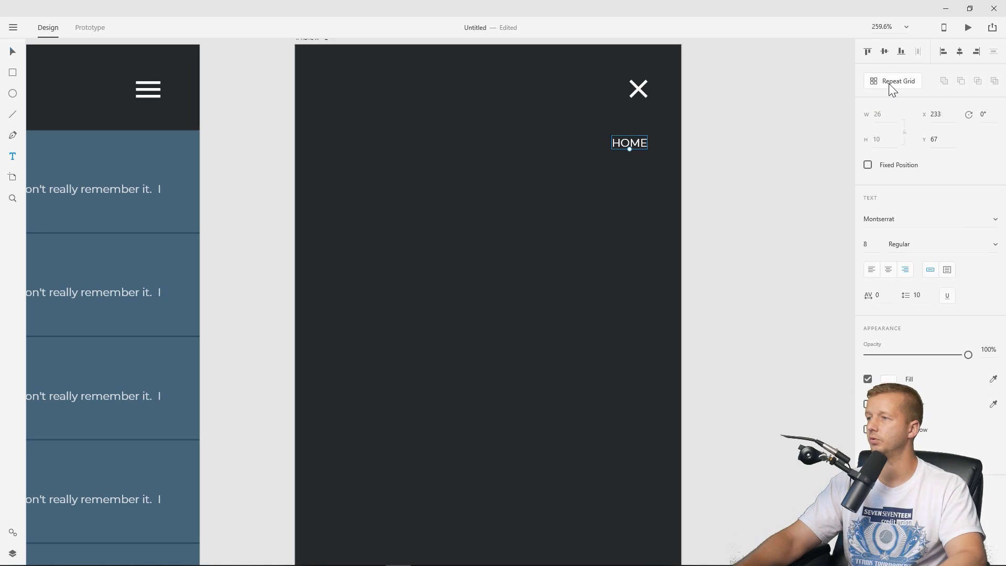
# Repeat the HOME label downward as a five-item Repeat Grid with wider gaps, about 187 high overall.
pyautogui.click(891, 82)
pyautogui.moveTo(630, 151); pyautogui.dragTo(642, 324)
pyautogui.moveTo(633, 163)
pyautogui.mouseDown()
pyautogui.moveTo(631, 201)
pyautogui.moveTo(631, 183)
pyautogui.mouseUp()
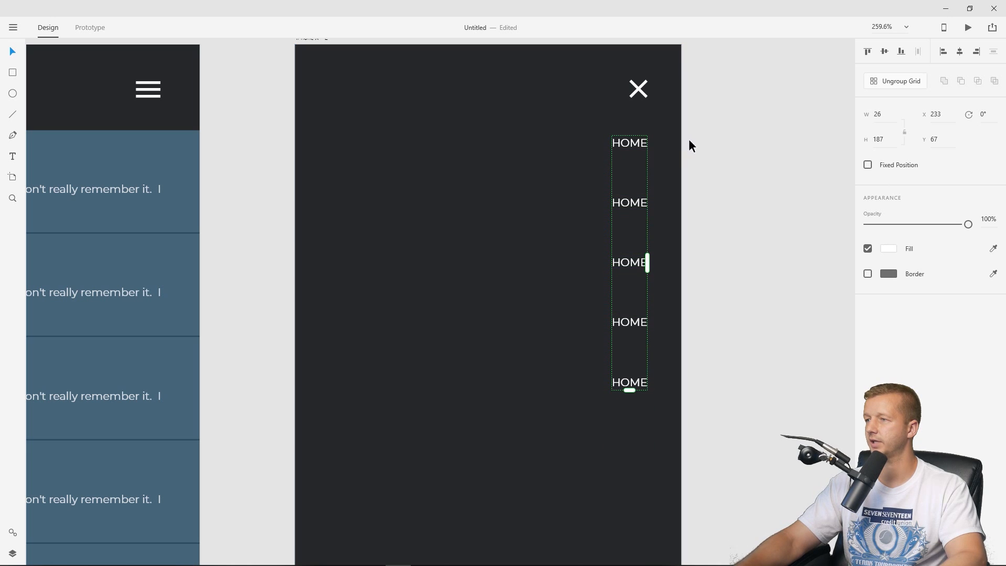
# Change the second menu label to CONTROL PANEL and ungroup the repeat grid into separate labels.
pyautogui.doubleClick(630, 202)
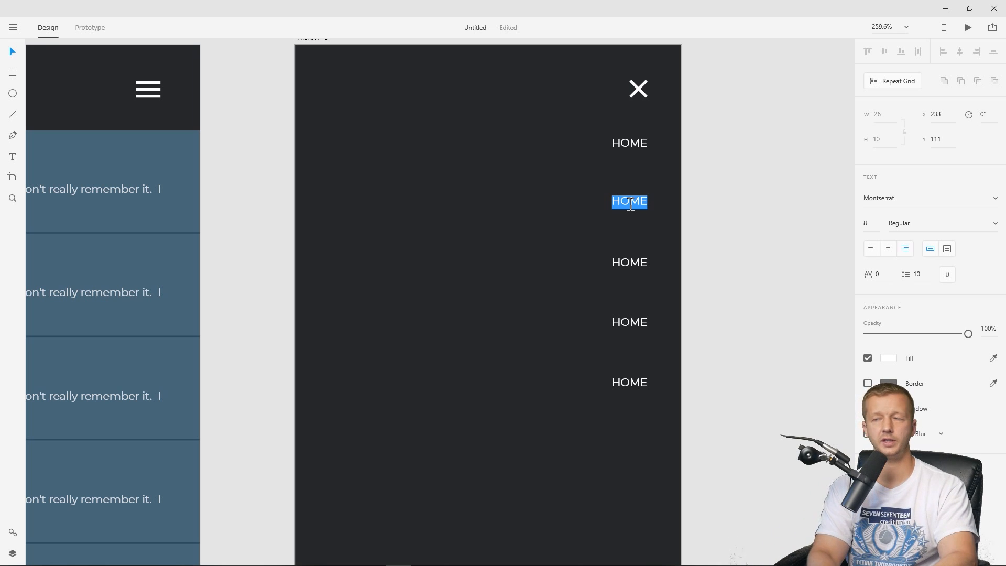
pyautogui.write('cCONTROL PANEL')
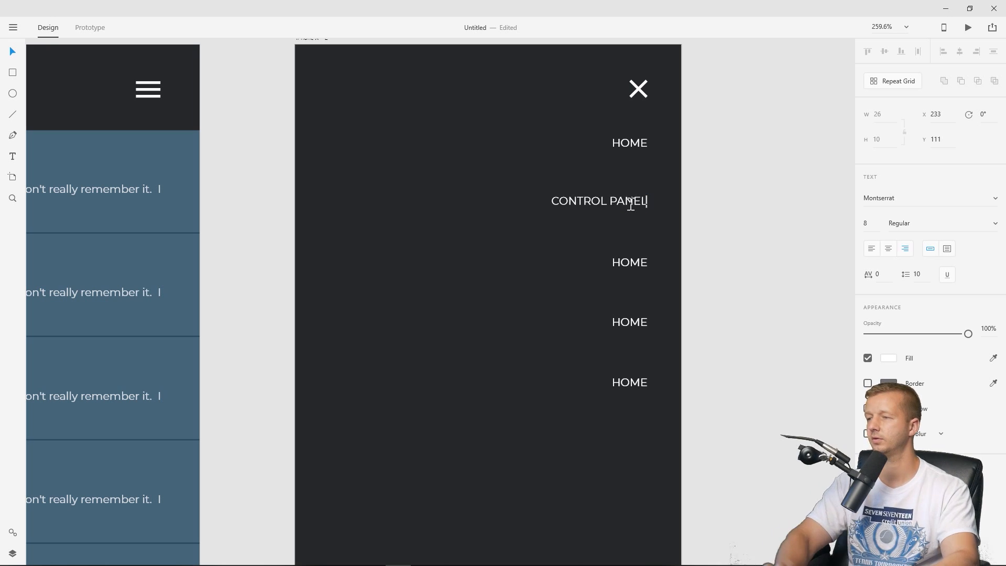
pyautogui.press('Escape')
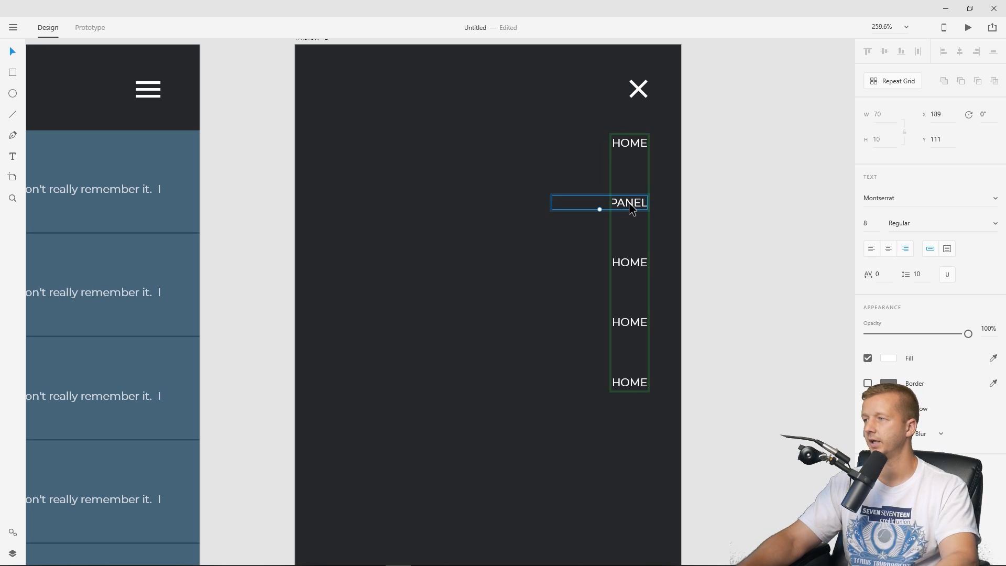
pyautogui.click(901, 82)
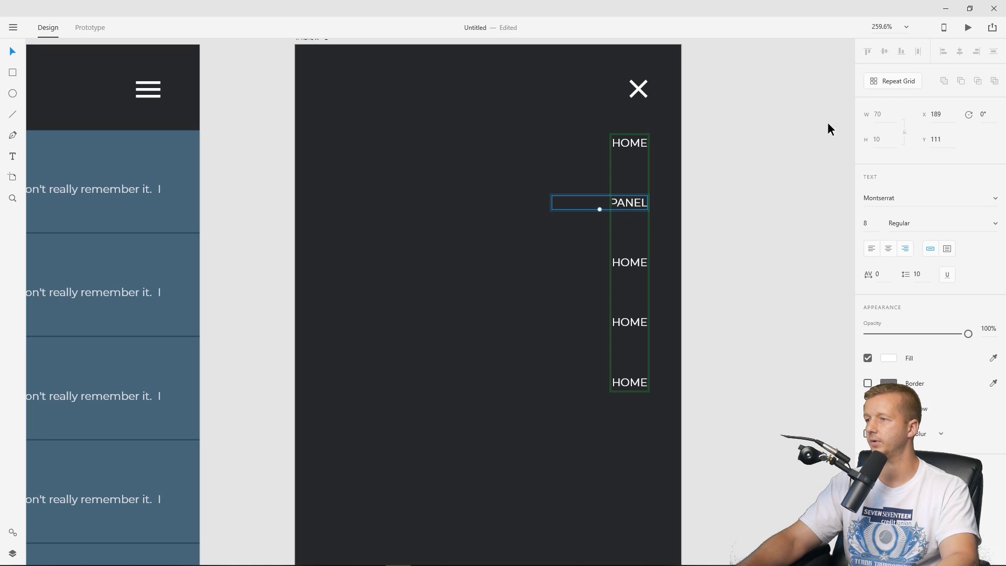
pyautogui.click(740, 184)
pyautogui.click(630, 149)
pyautogui.click(917, 84)
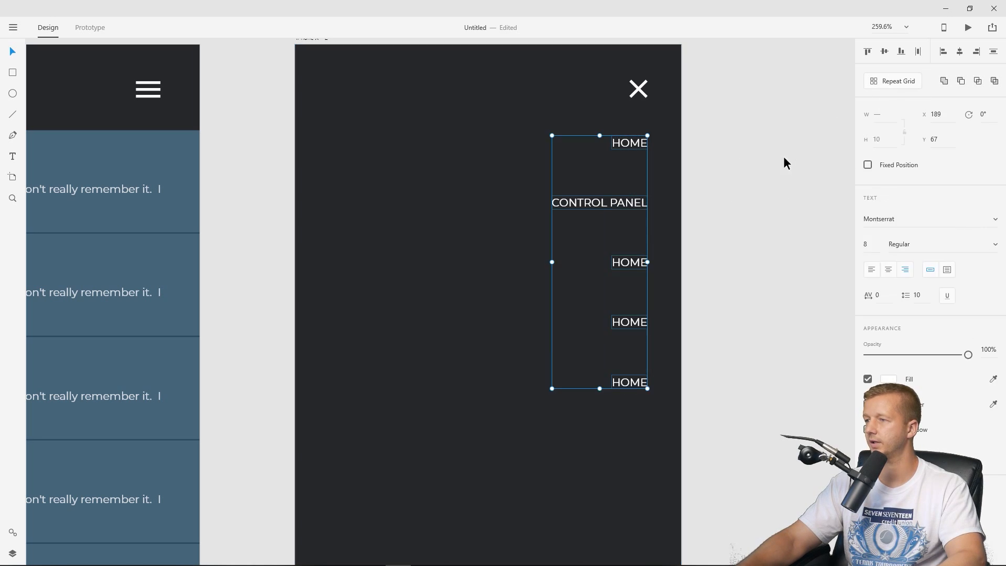
# Change the third menu label to SETTINGS.
pyautogui.click(784, 158)
pyautogui.click(626, 262)
pyautogui.doubleClick(626, 262)
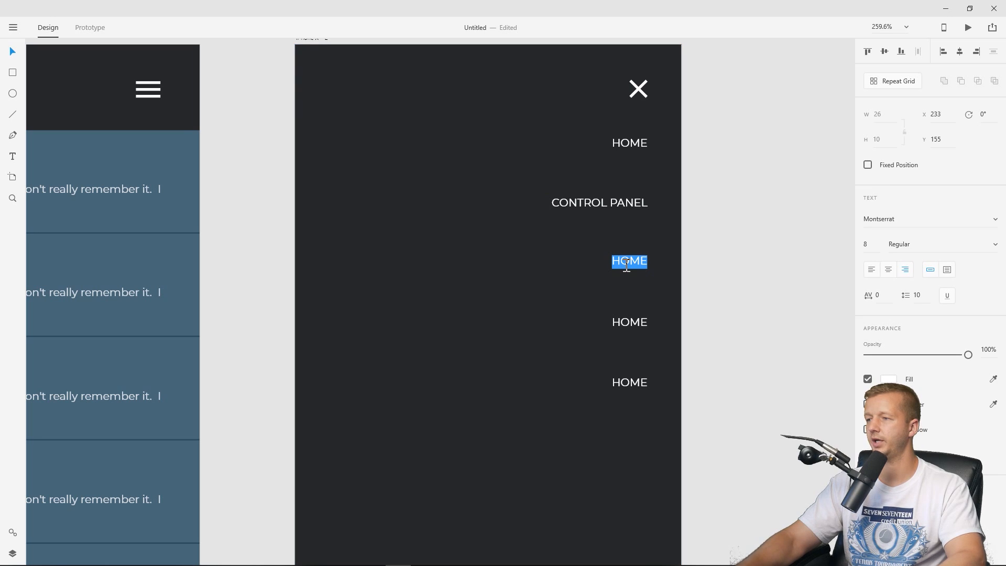
pyautogui.write('SETTINGS')
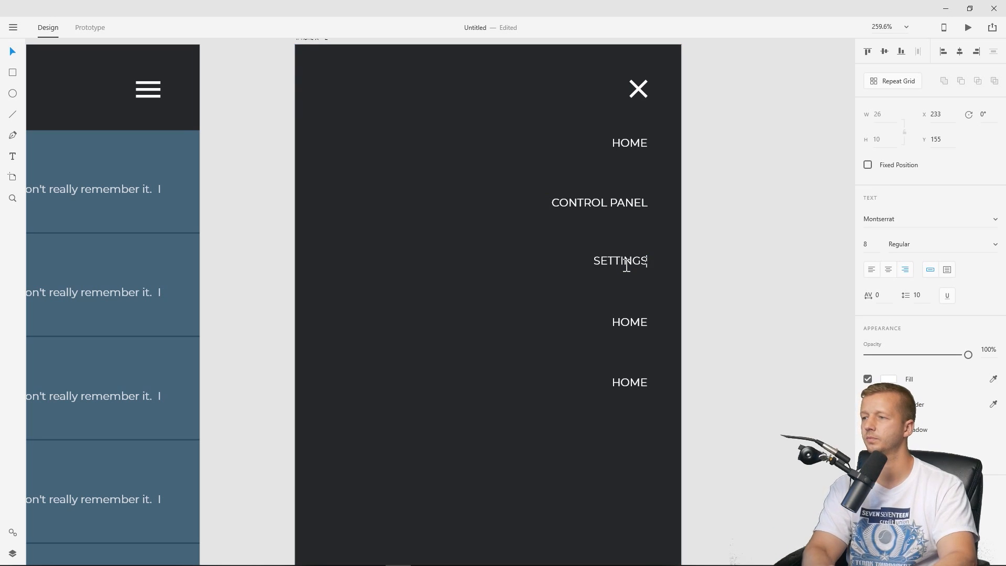
pyautogui.press('Escape')
# Change the fourth menu label to FAQ and the fifth to LOGOUT.
pyautogui.click(640, 320)
pyautogui.doubleClick(640, 319)
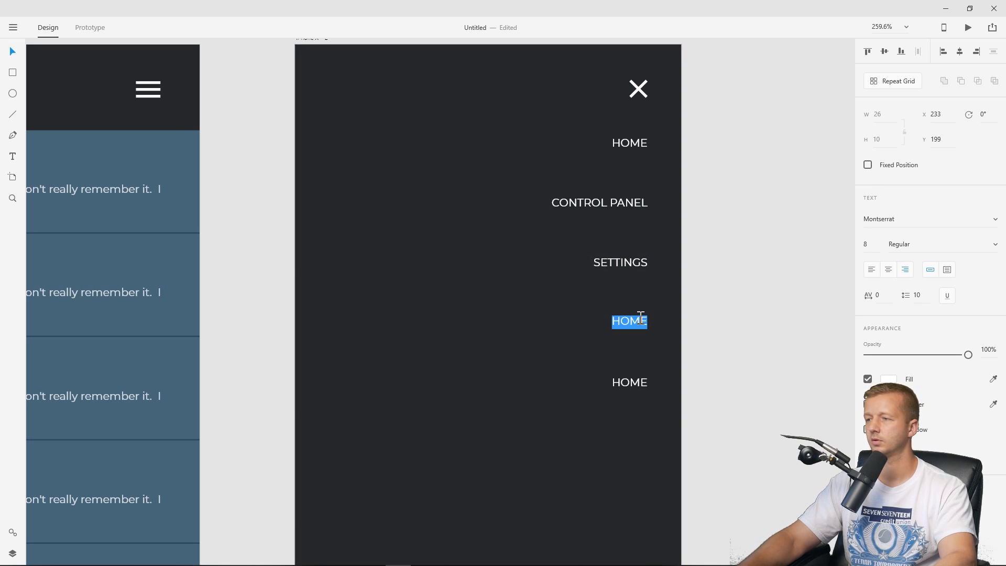
pyautogui.write('FAQ')
pyautogui.click(640, 391)
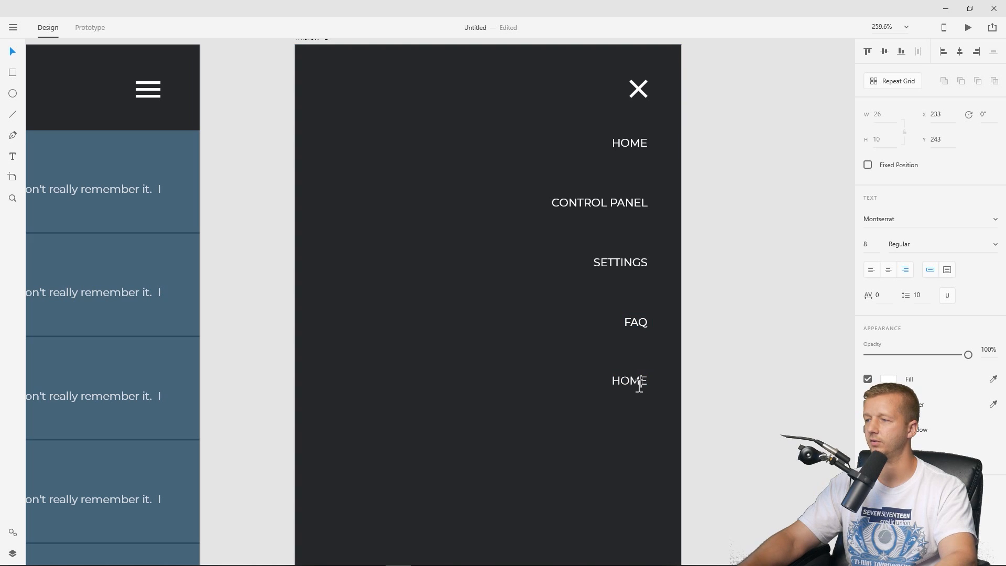
pyautogui.doubleClick(639, 387)
pyautogui.write('LOGOUT')
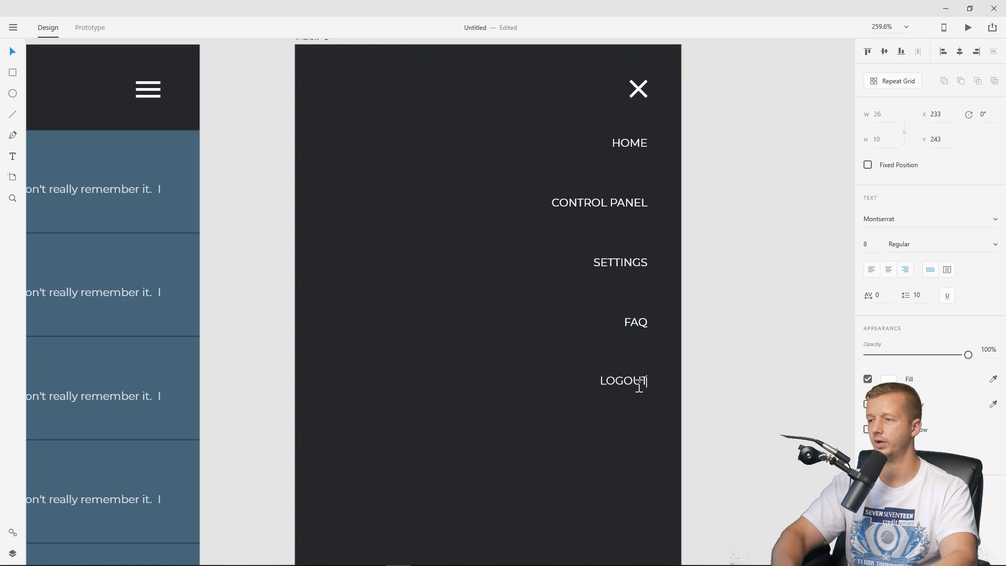
pyautogui.click(740, 221)
# Move all five menu labels down together so the top one sits at about Y 92.
pyautogui.scroll(-4, 741, 221)
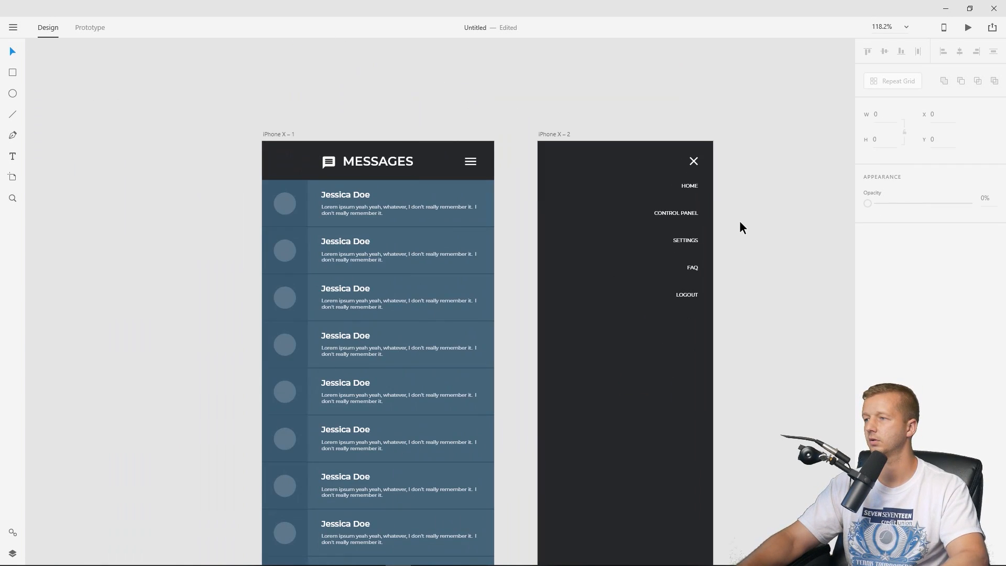
pyautogui.click(690, 187)
pyautogui.keyDown('shift'); pyautogui.click(691, 214); pyautogui.keyUp('shift')
pyautogui.keyDown('shift'); pyautogui.click(685, 240); pyautogui.keyUp('shift')
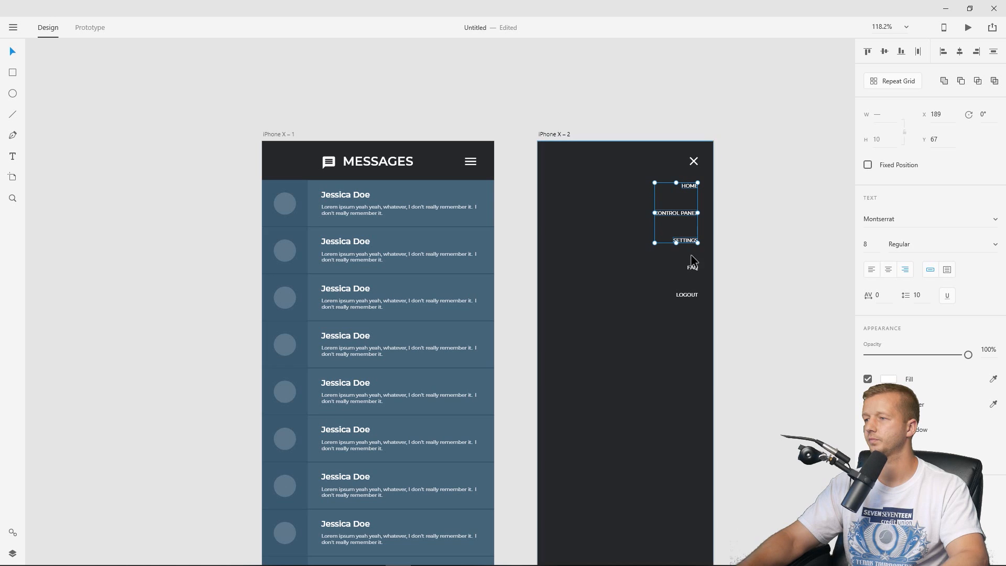
pyautogui.keyDown('shift'); pyautogui.click(692, 267); pyautogui.keyUp('shift')
pyautogui.keyDown('shift'); pyautogui.click(687, 295); pyautogui.keyUp('shift')
pyautogui.moveTo(690, 299); pyautogui.dragTo(688, 316)
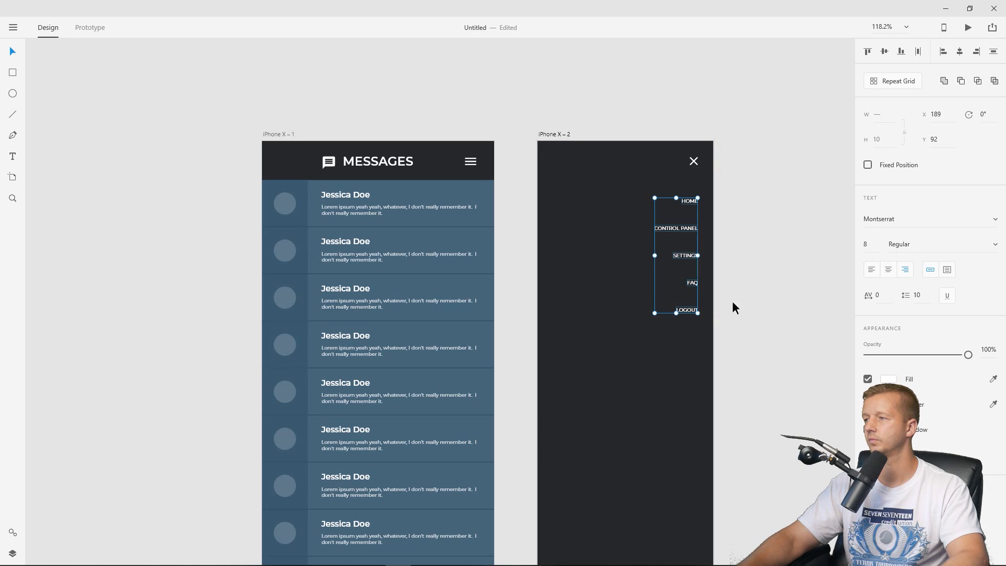
# Set the font size of the five selected menu labels to 11.
pyautogui.click(874, 240)
pyautogui.write('11')
pyautogui.press('Return')
pyautogui.click(763, 188)
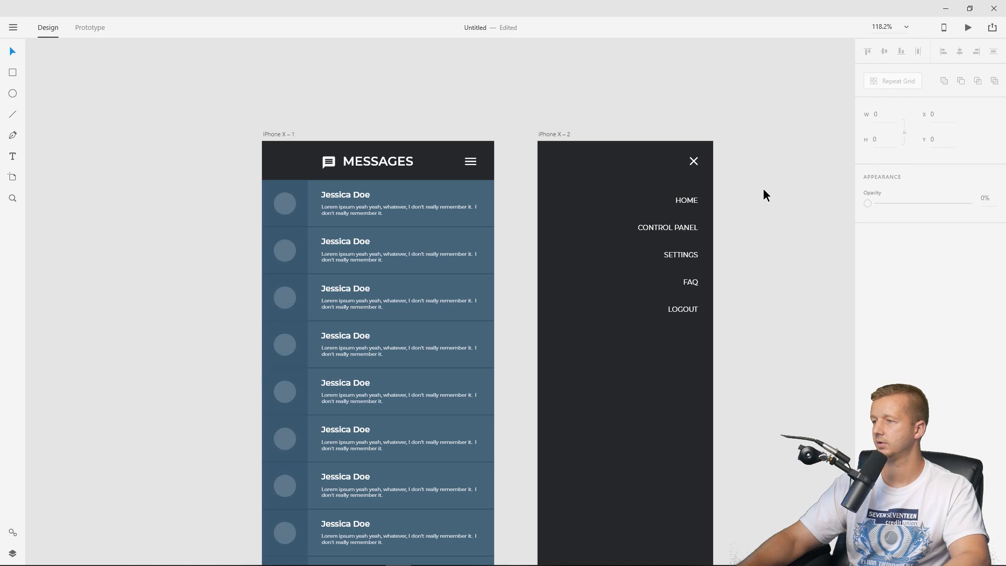
# Rename the second artboard, iPhone X – 2, as NAV.
pyautogui.scroll(-1, 763, 188)
pyautogui.moveTo(778, 198); pyautogui.dragTo(737, 170)
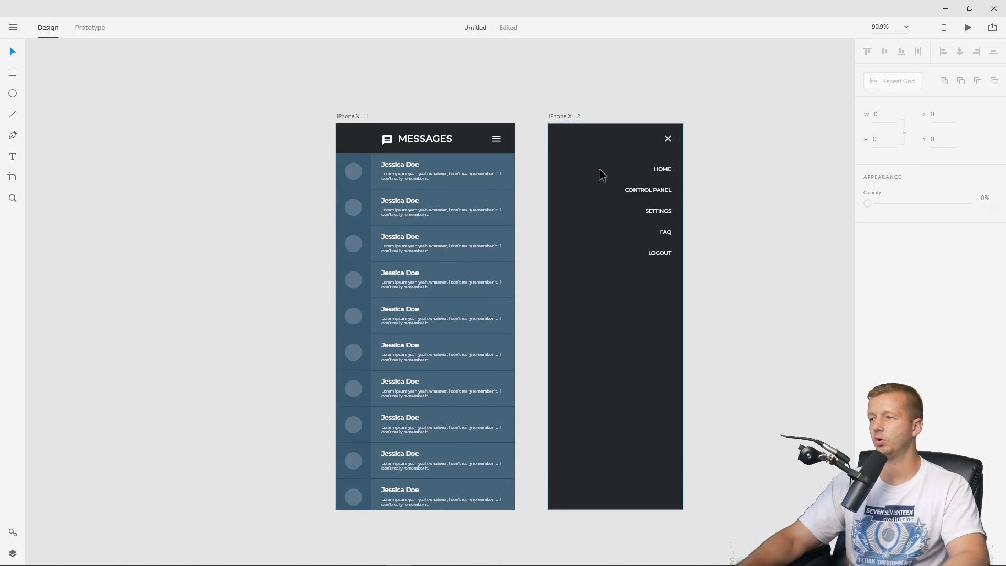
pyautogui.click(567, 117)
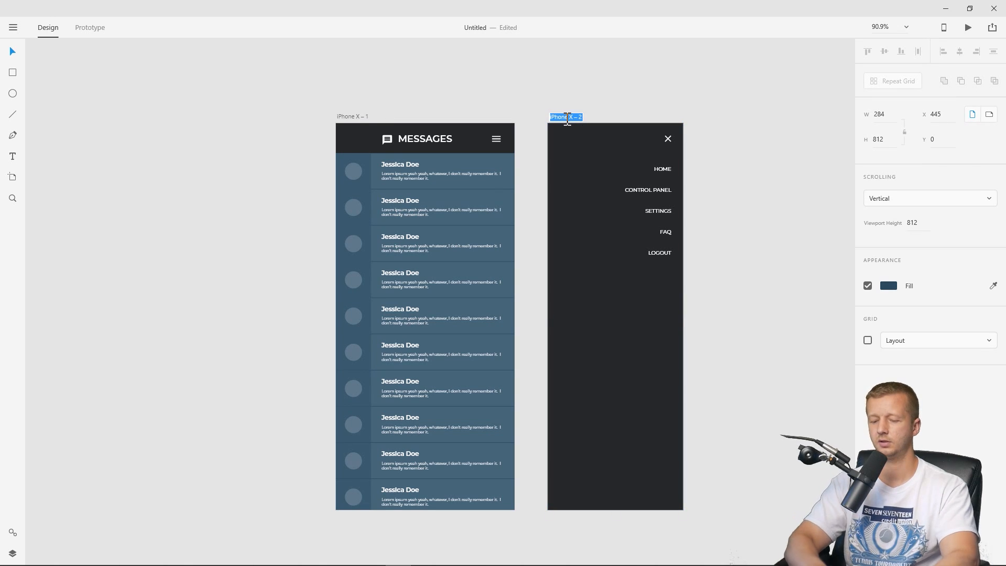
pyautogui.write('NAV')
pyautogui.press('Return')
pyautogui.click(570, 99)
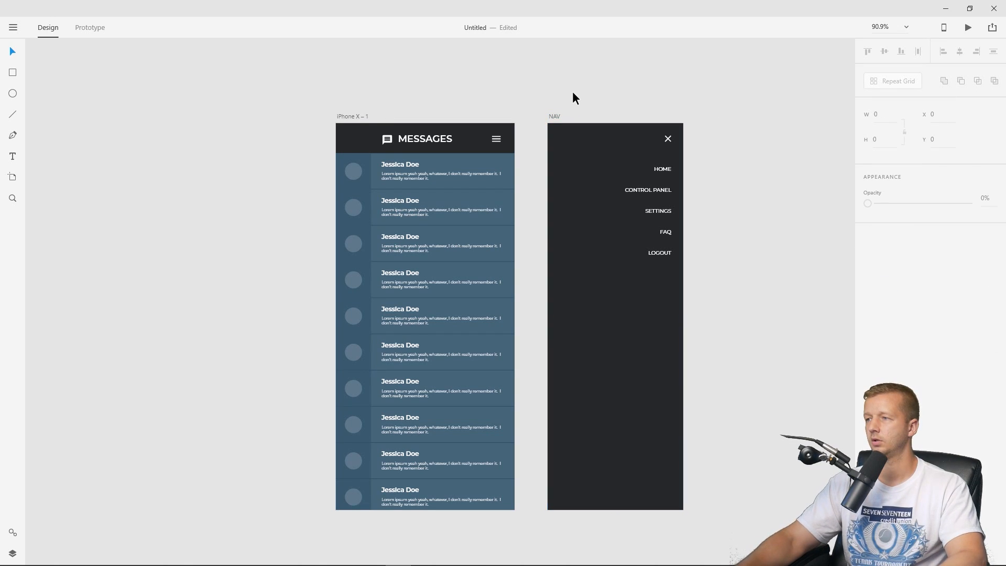
# Switch to prototyping and wire the hamburger icon in the MESSAGES header to the NAV artboard.
pyautogui.moveTo(591, 89); pyautogui.dragTo(519, 97)
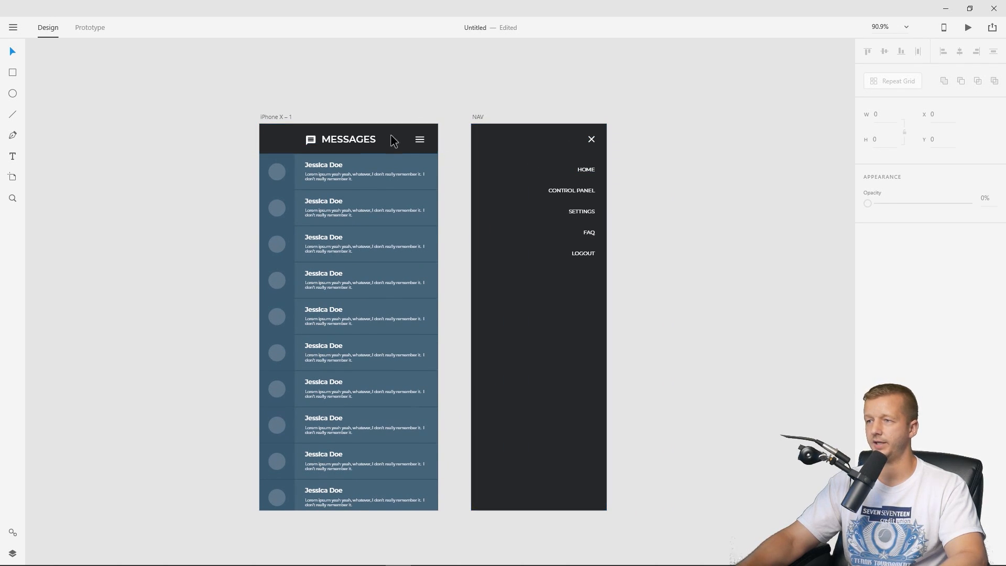
pyautogui.click(92, 26)
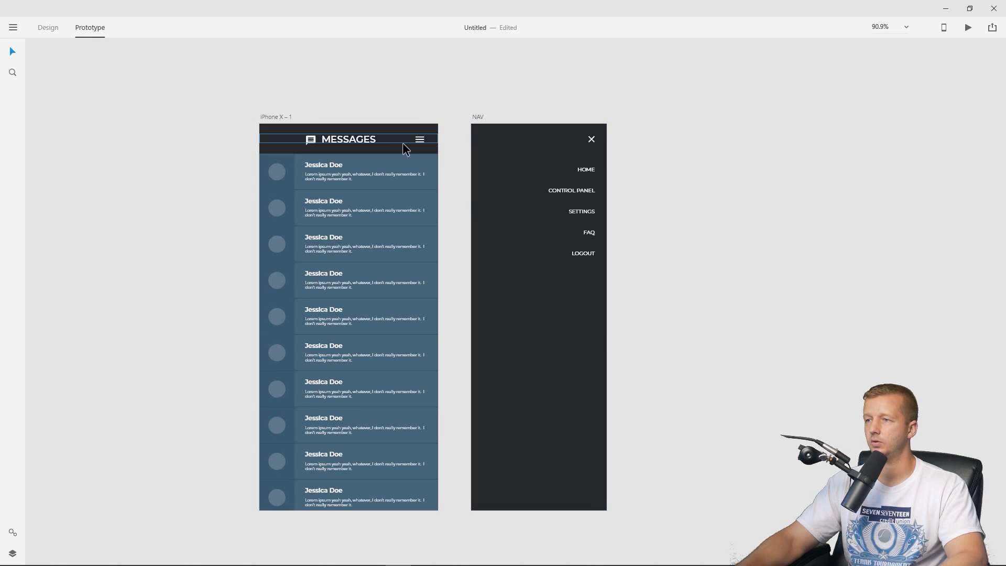
pyautogui.click(420, 144)
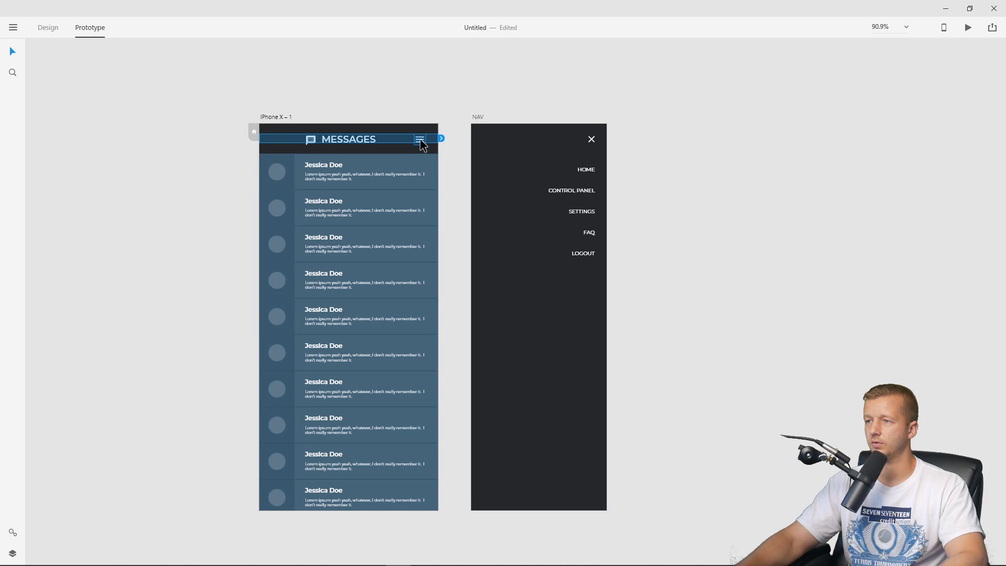
pyautogui.doubleClick(421, 141)
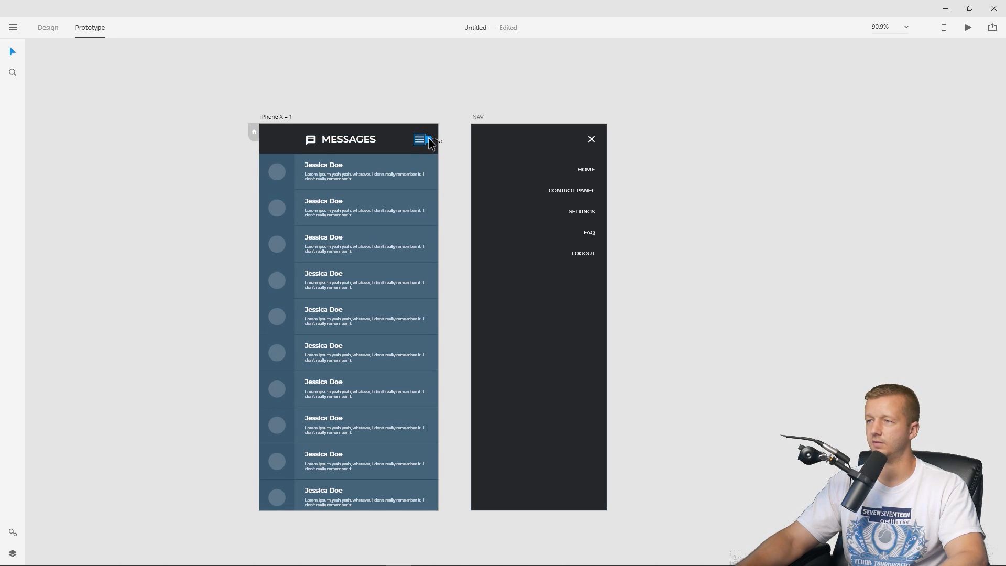
pyautogui.moveTo(429, 140); pyautogui.dragTo(502, 223)
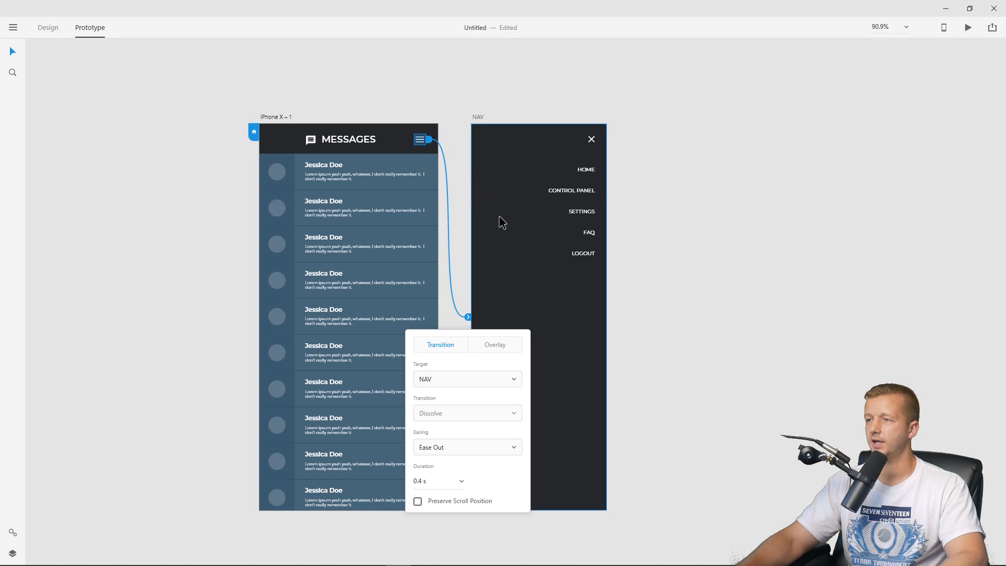
# Make the NAV connection an overlay and align its frame with the right edge of the messages artboard.
pyautogui.click(495, 346)
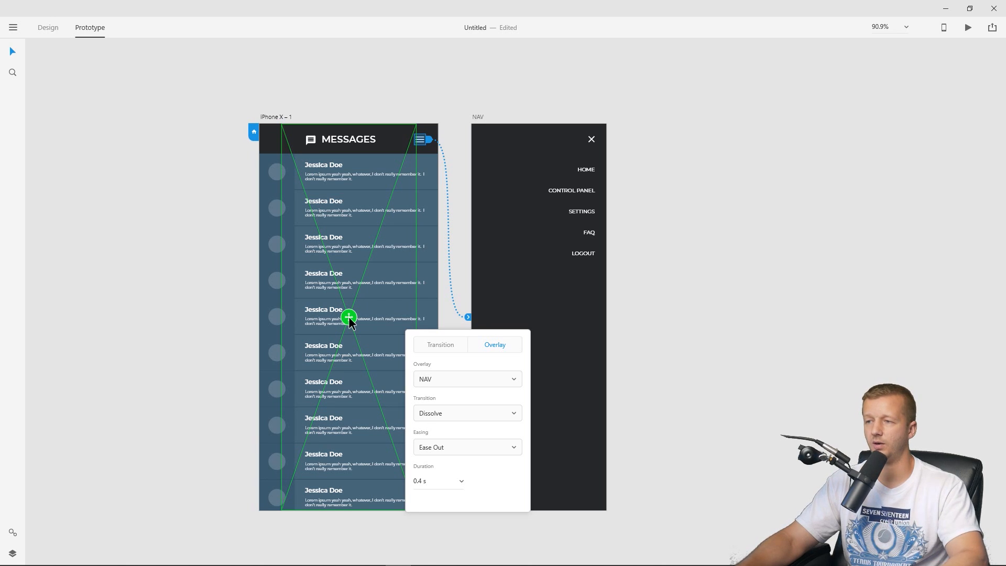
pyautogui.moveTo(349, 318); pyautogui.dragTo(369, 321)
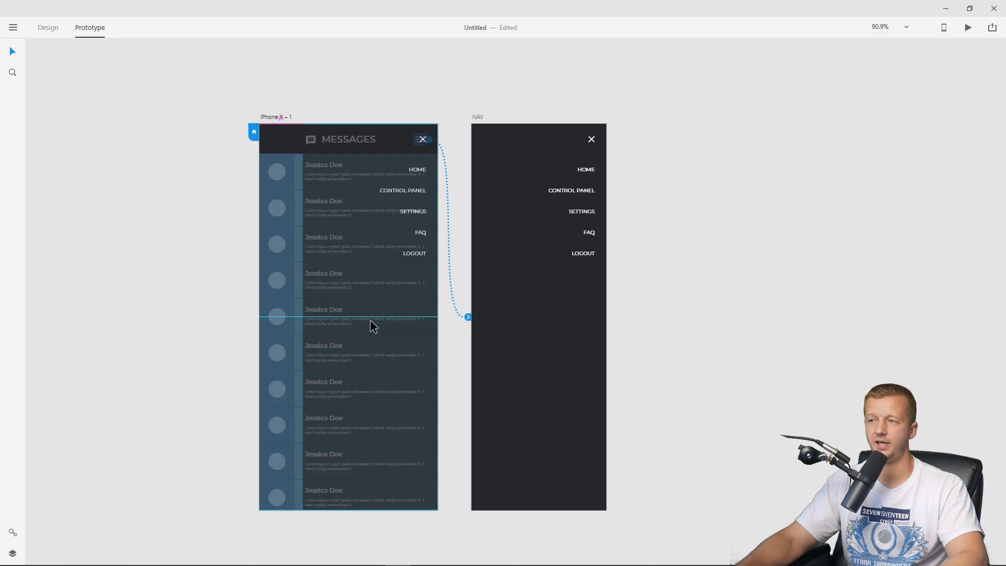
pyautogui.moveTo(370, 321); pyautogui.dragTo(369, 320)
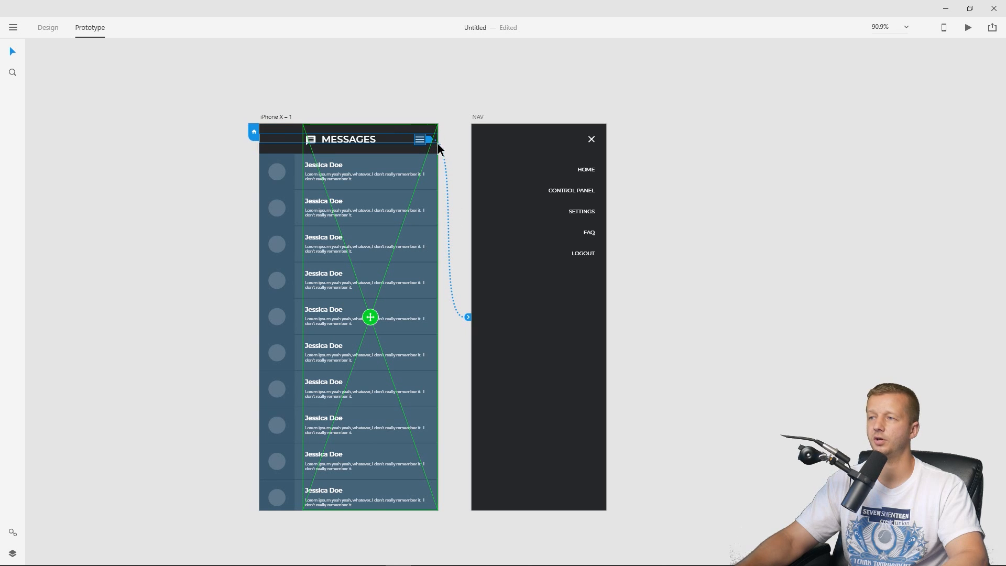
# Set the NAV overlay's transition to Slide Left, keeping Ease Out easing and a 0.4 s duration.
pyautogui.click(468, 317)
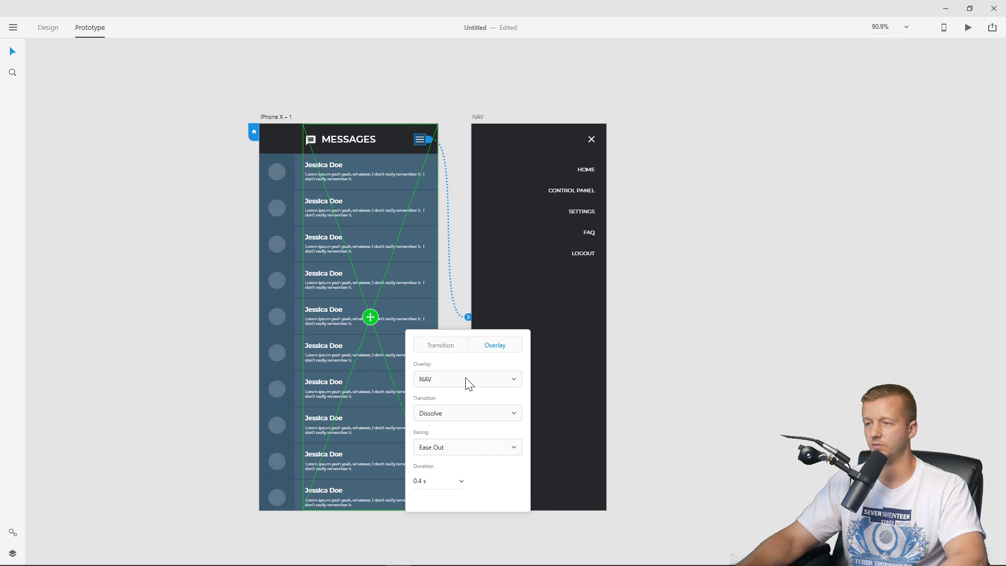
pyautogui.click(468, 417)
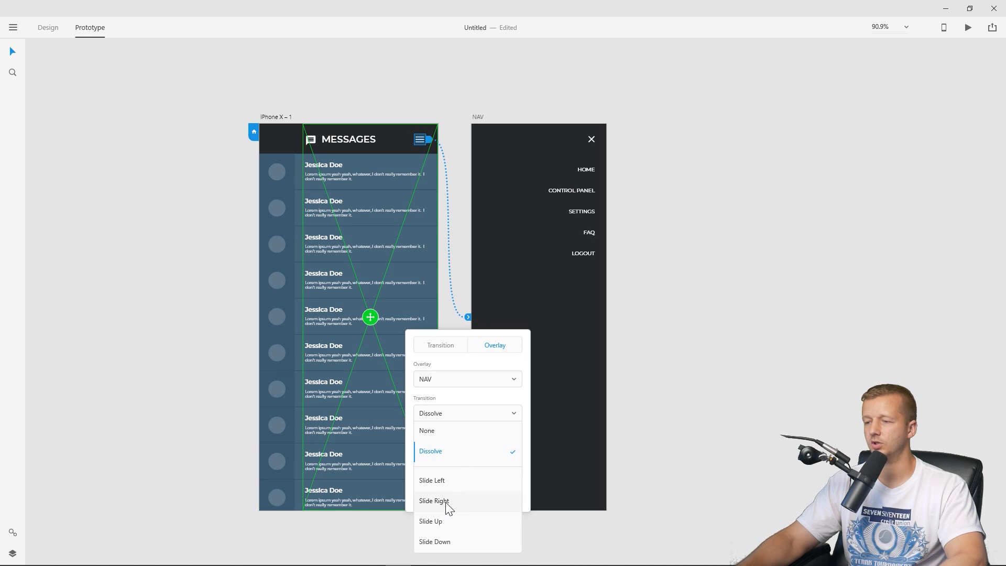
pyautogui.click(447, 482)
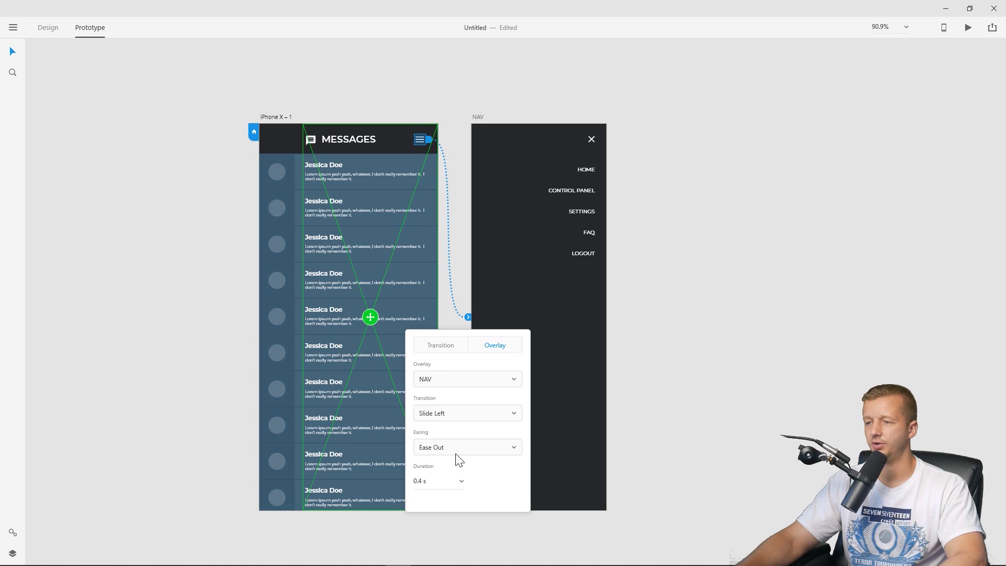
pyautogui.click(707, 335)
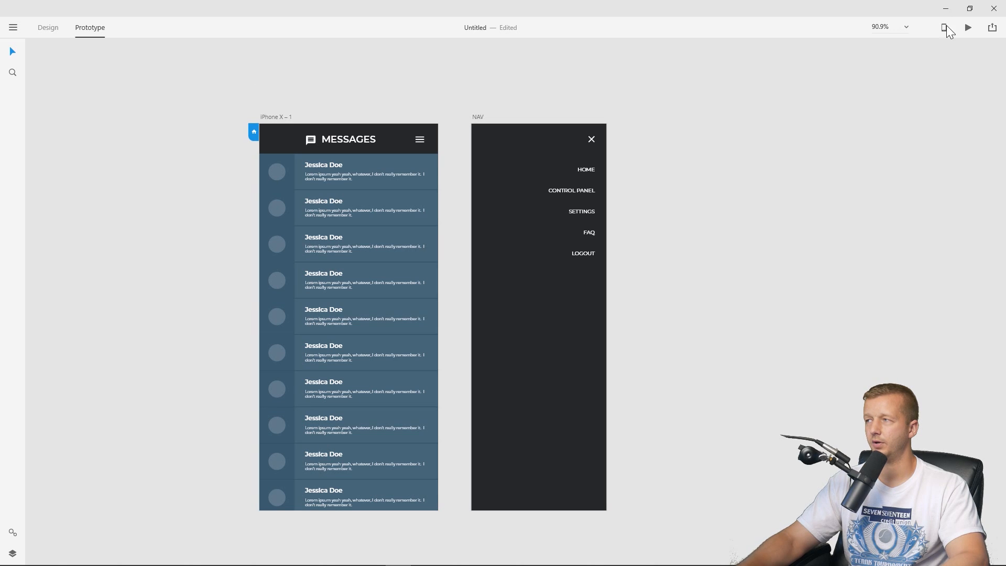
# Preview the prototype, test opening and closing the NAV overlay with the hamburger and close icons, and close the preview.
pyautogui.click(315, 126)
pyautogui.click(968, 28)
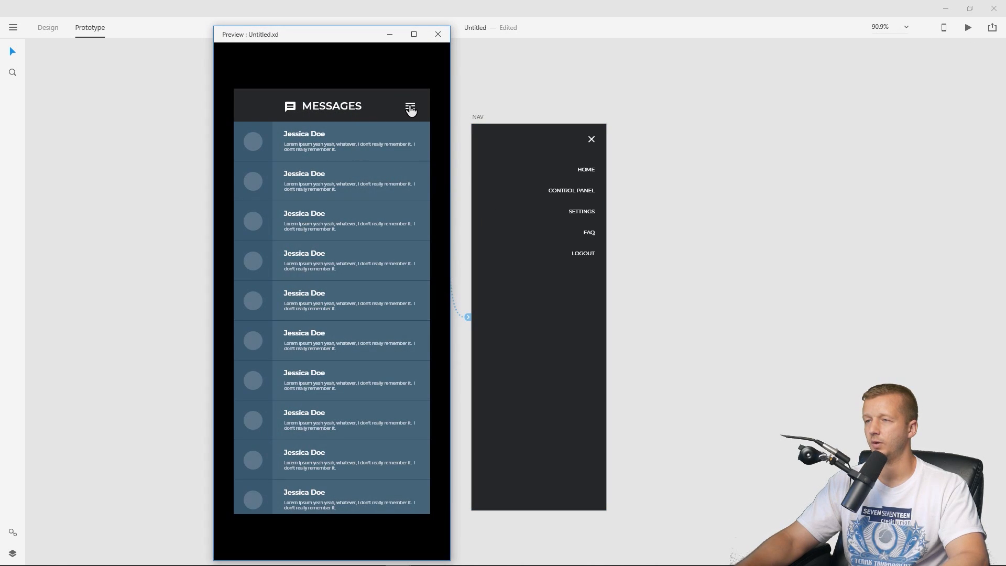
pyautogui.click(410, 107)
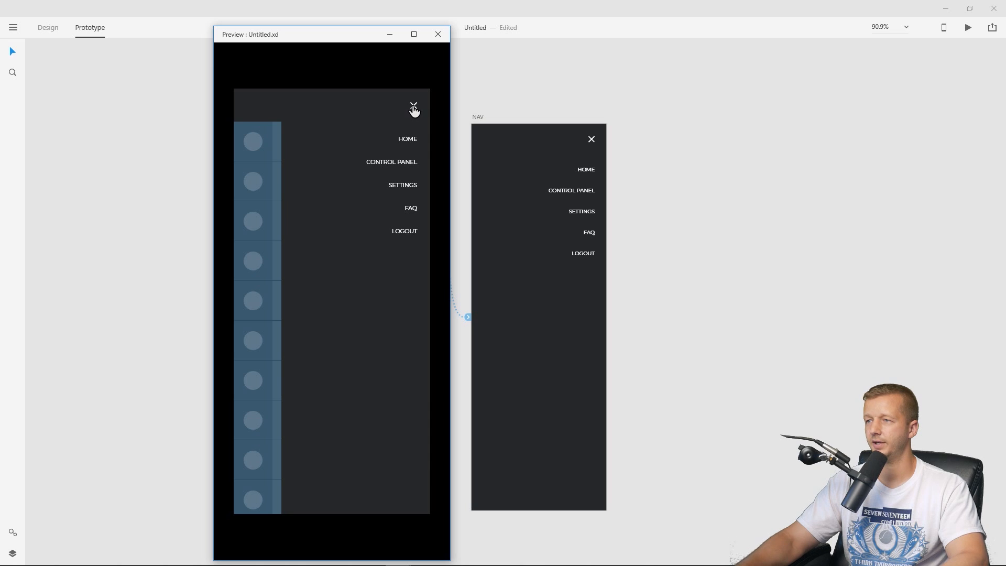
pyautogui.click(413, 109)
pyautogui.click(412, 107)
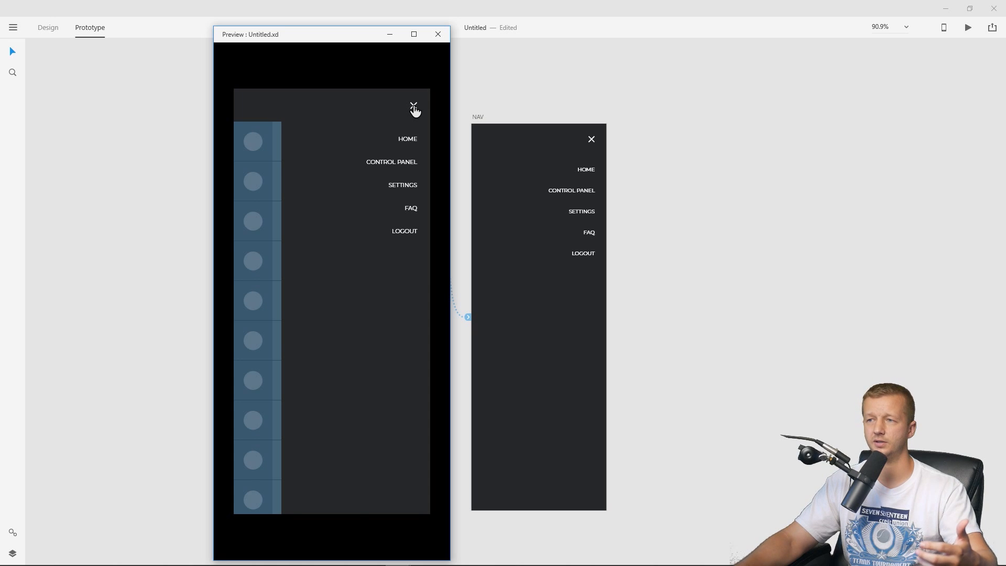
pyautogui.click(413, 107)
pyautogui.click(412, 107)
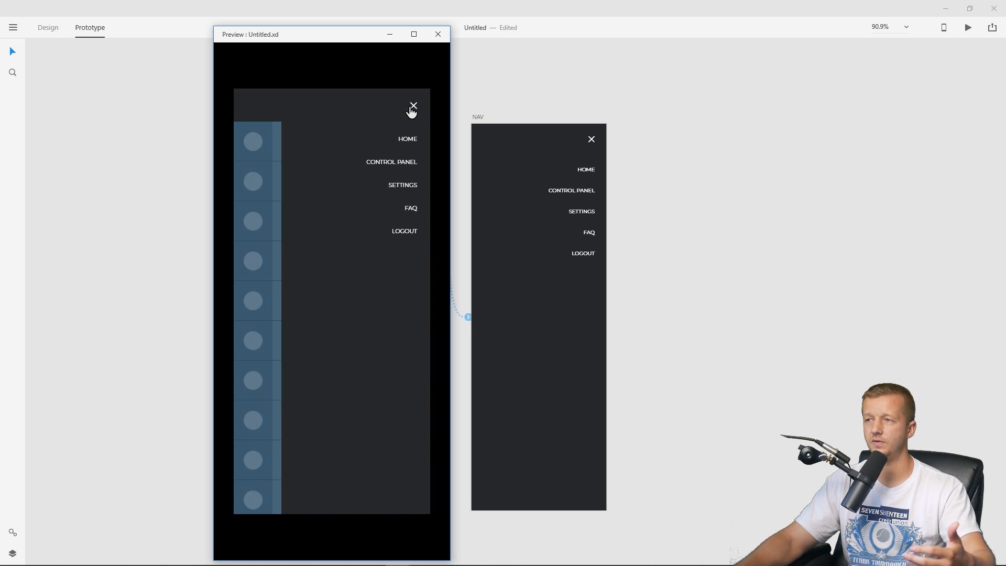
pyautogui.click(414, 108)
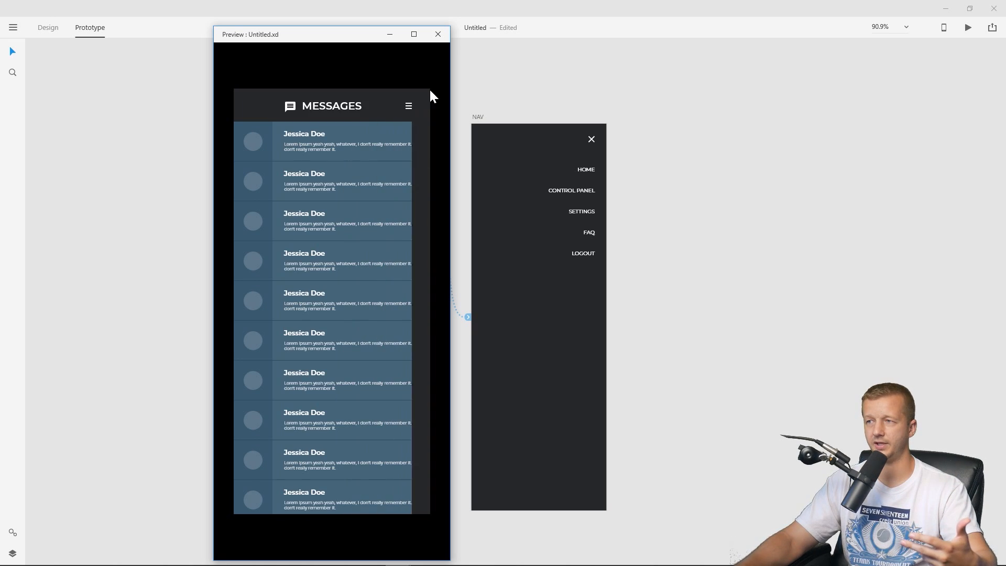
pyautogui.click(438, 34)
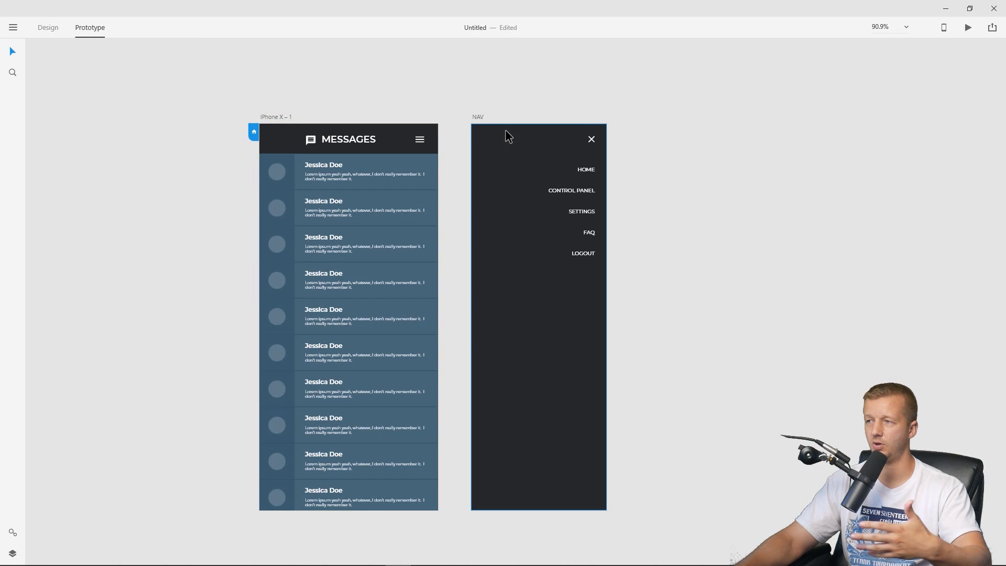
# Return to design mode and select the elements of the MESSAGES header on the iPhone X – 1 artboard.
pyautogui.click(480, 116)
pyautogui.click(443, 93)
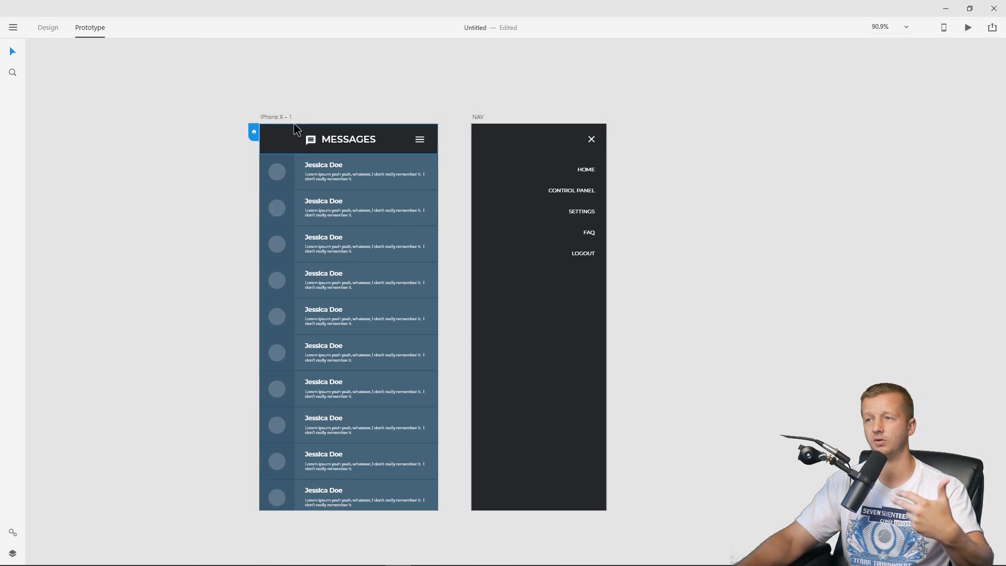
pyautogui.hotkey('ctrl', 'Tab')
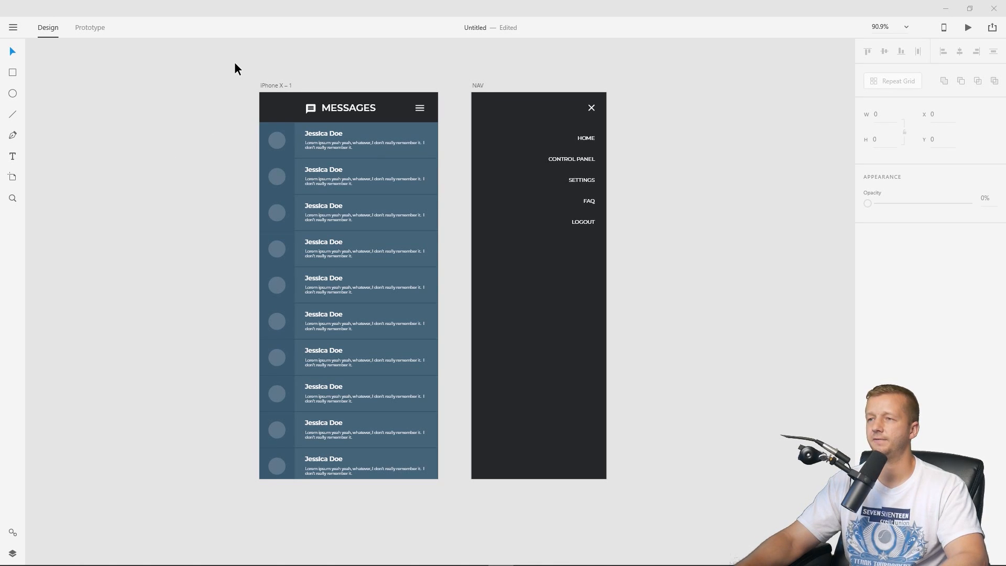
pyautogui.moveTo(235, 63); pyautogui.dragTo(438, 97)
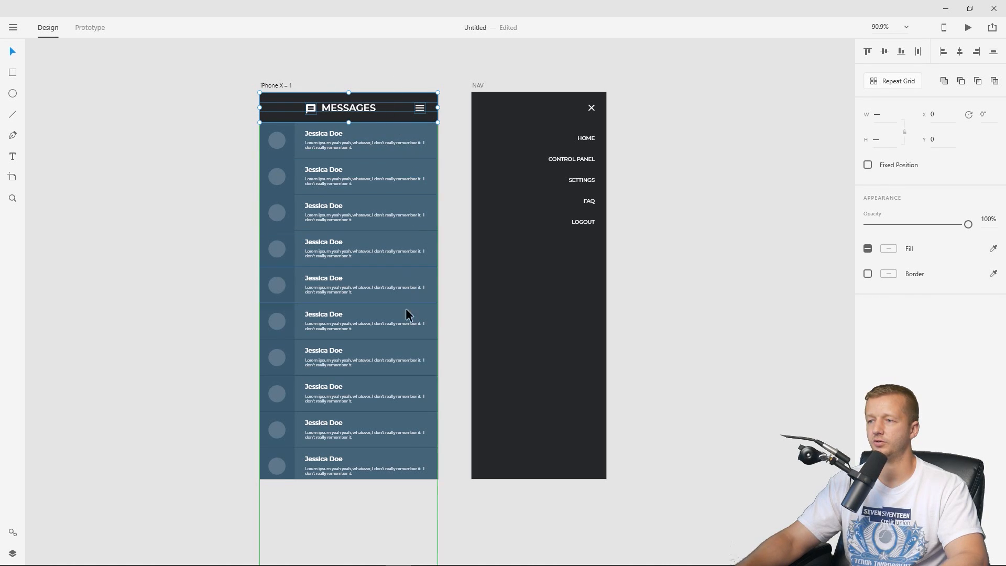
pyautogui.click(452, 383)
# Extend the iPhone X – 1 artboard's height to 947 to take in the rest of the message list.
pyautogui.click(341, 228)
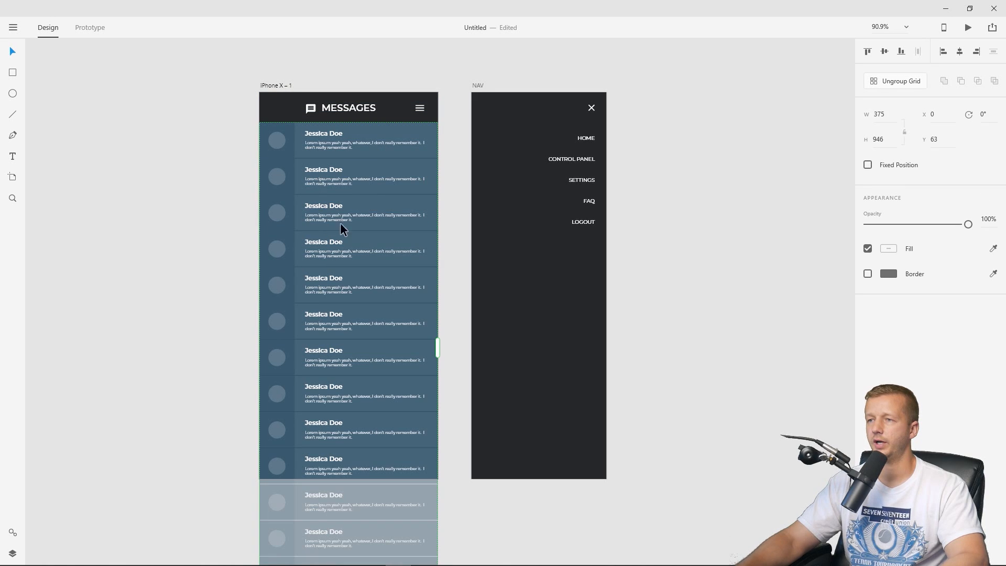
pyautogui.scroll(-2, 314, 490)
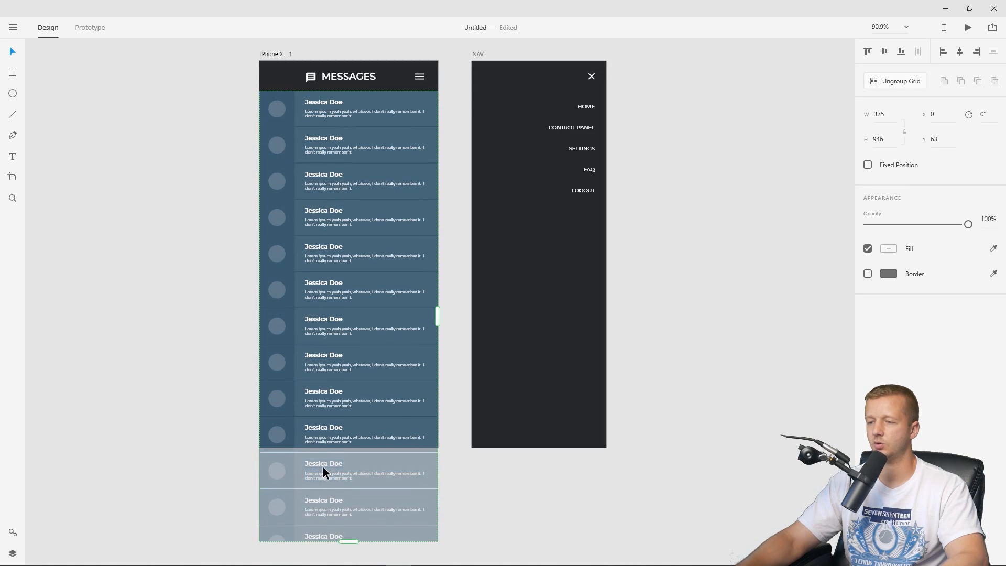
pyautogui.scroll(3, 345, 297)
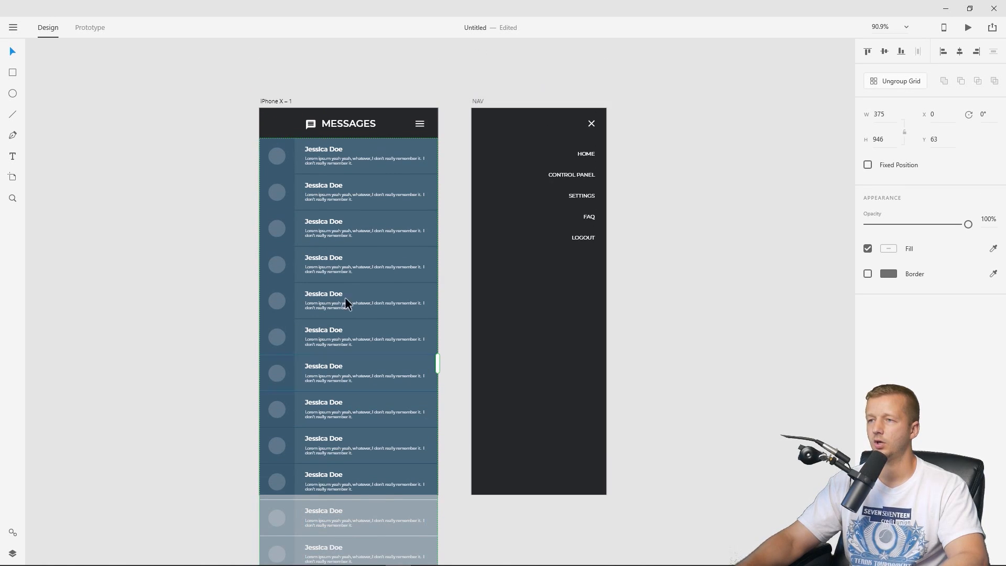
pyautogui.click(291, 103)
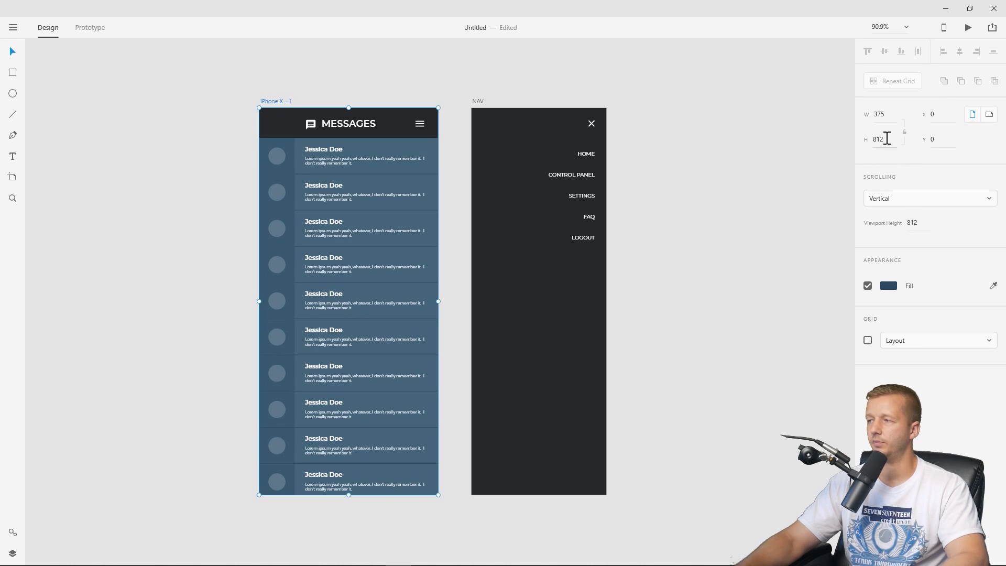
pyautogui.moveTo(887, 140); pyautogui.dragTo(877, 140)
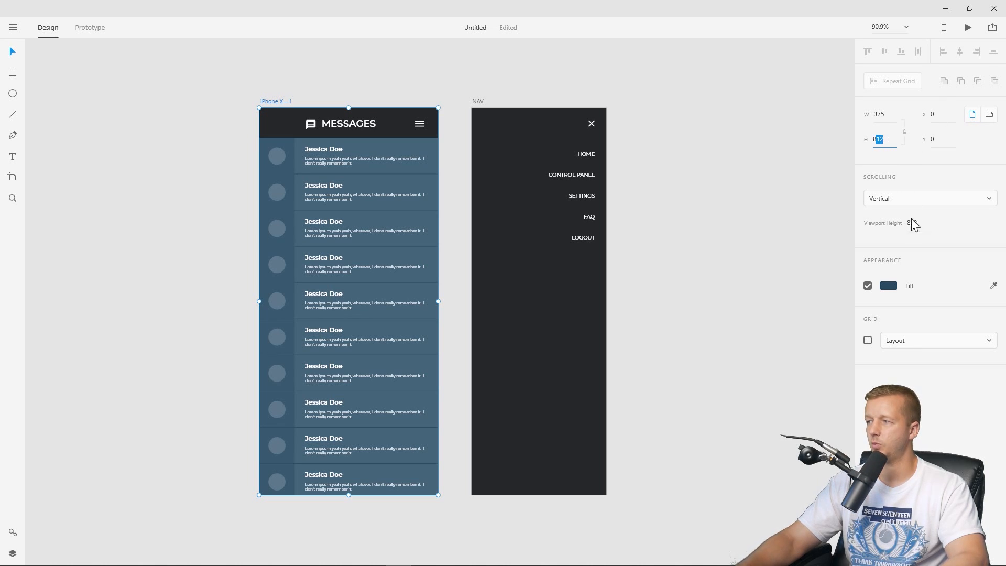
pyautogui.write('71')
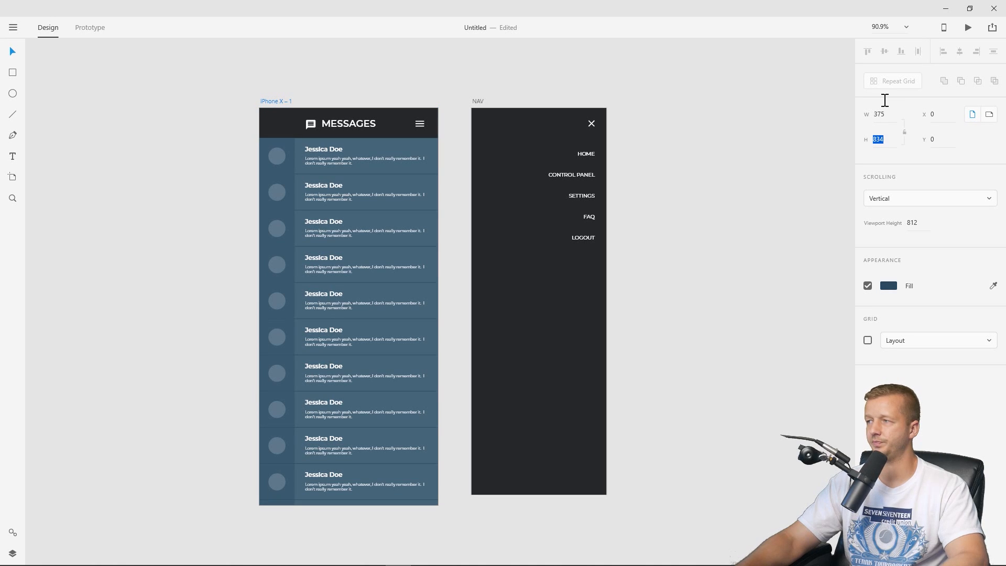
pyautogui.press('Return')
pyautogui.moveTo(883, 136); pyautogui.dragTo(887, 35)
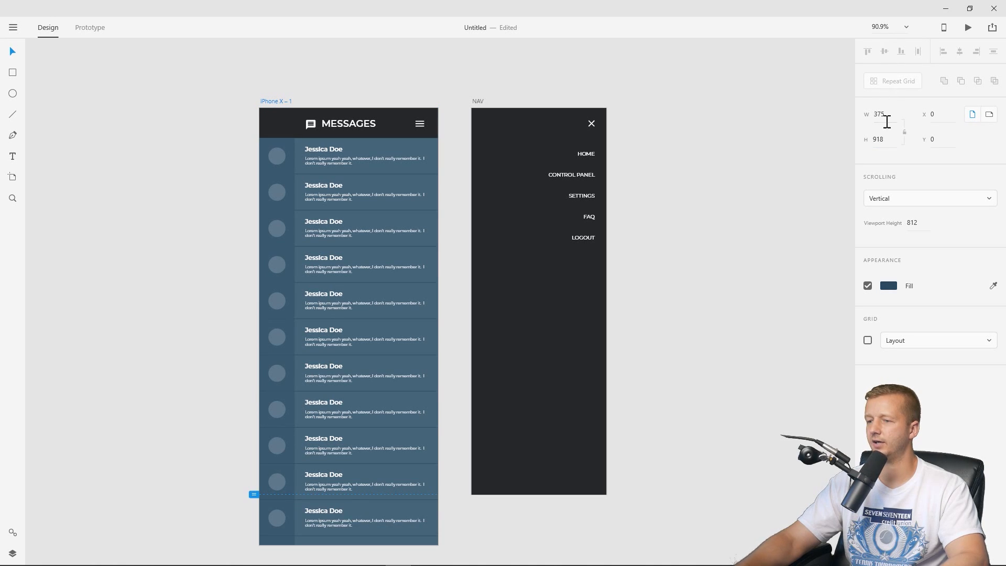
pyautogui.moveTo(887, 142); pyautogui.dragTo(886, 63)
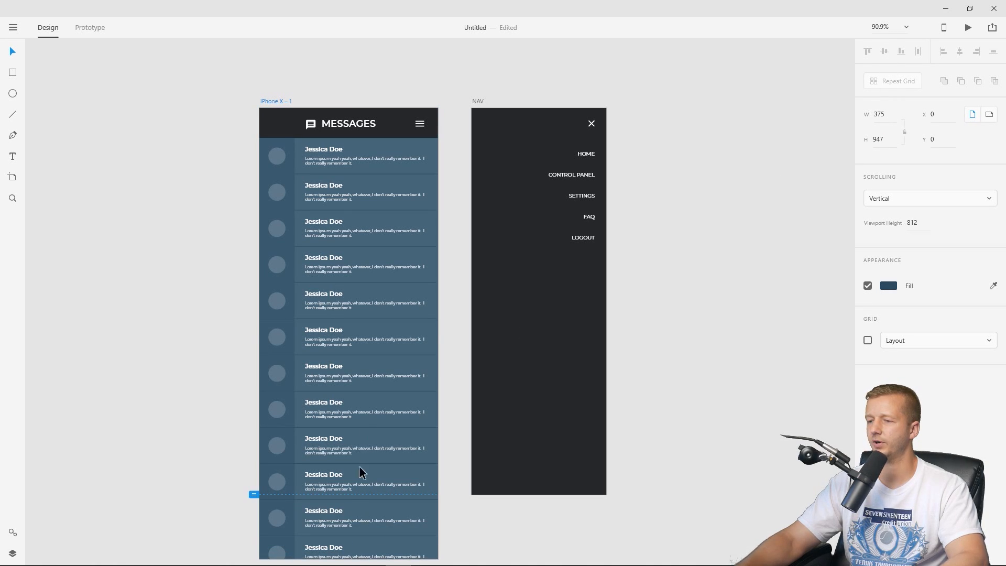
pyautogui.click(221, 206)
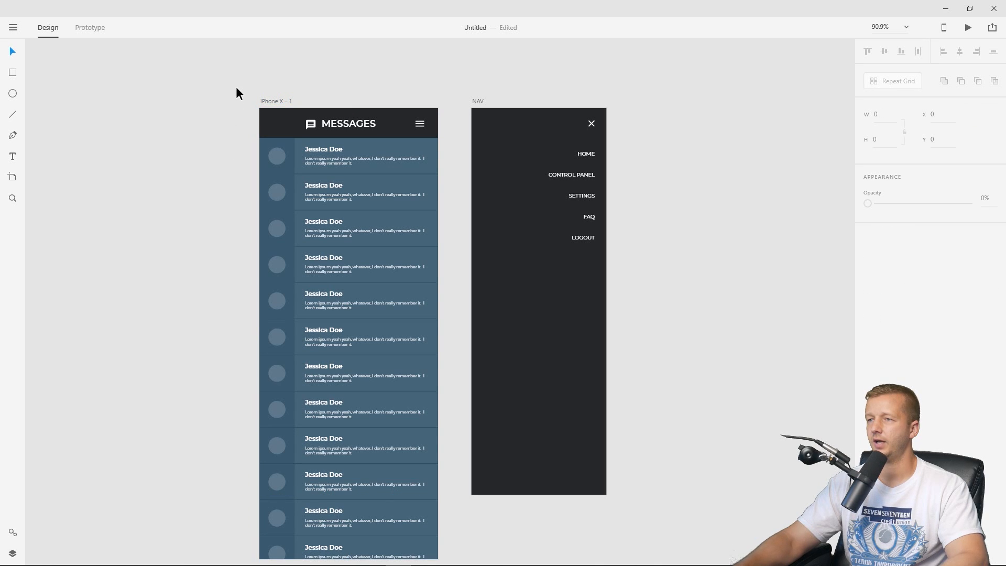
# Group the MESSAGES header elements and move the group above the message repeat grid in the layer order.
pyautogui.moveTo(237, 88); pyautogui.dragTo(437, 132)
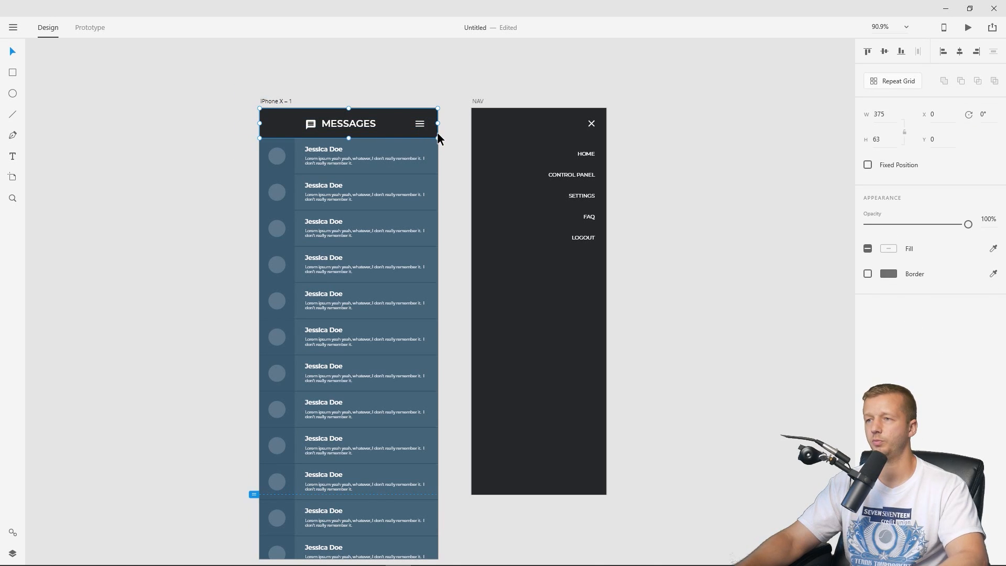
pyautogui.click(13, 553)
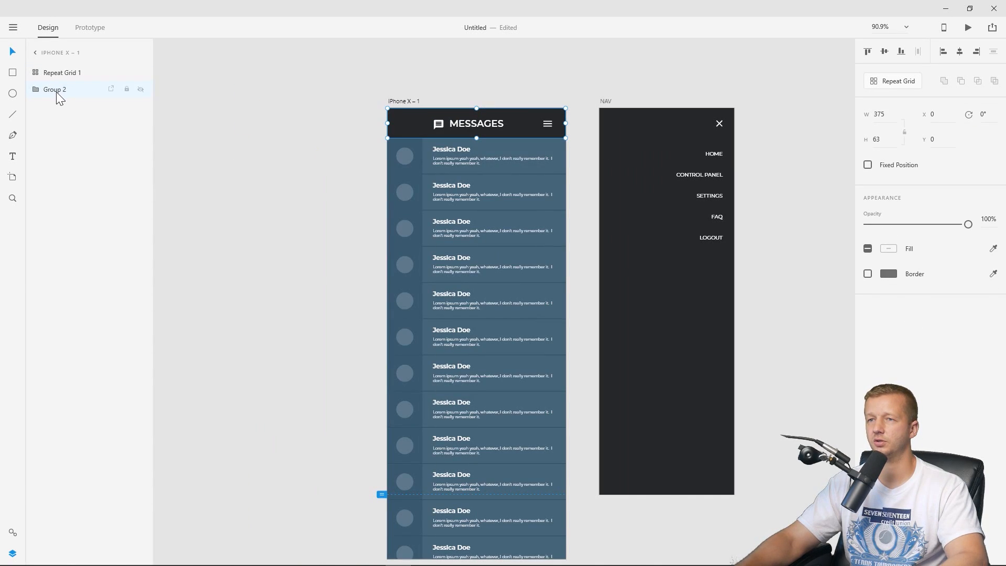
pyautogui.moveTo(57, 93); pyautogui.dragTo(63, 69)
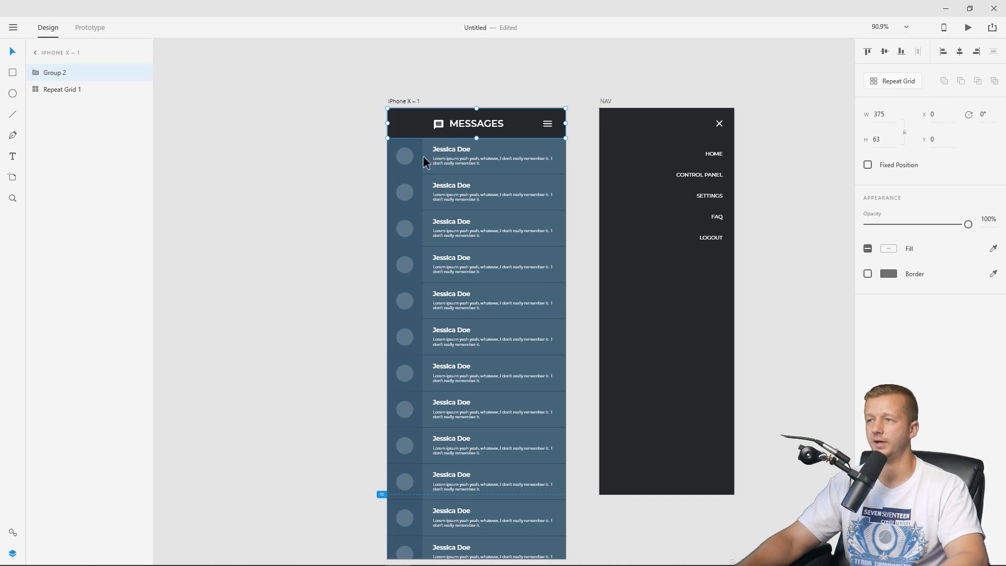
# Turn on Fixed Position for the MESSAGES header group.
pyautogui.click(307, 118)
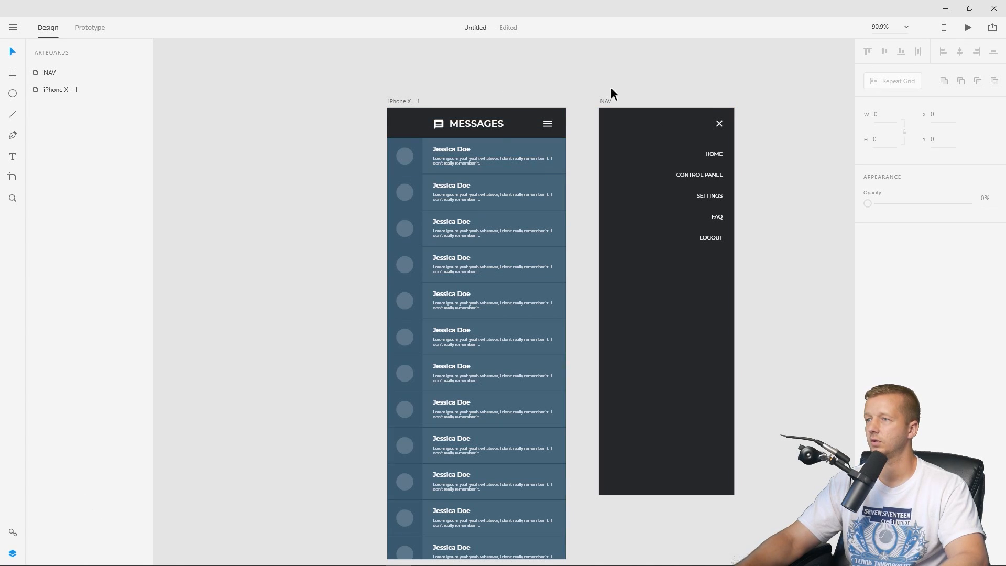
pyautogui.click(465, 113)
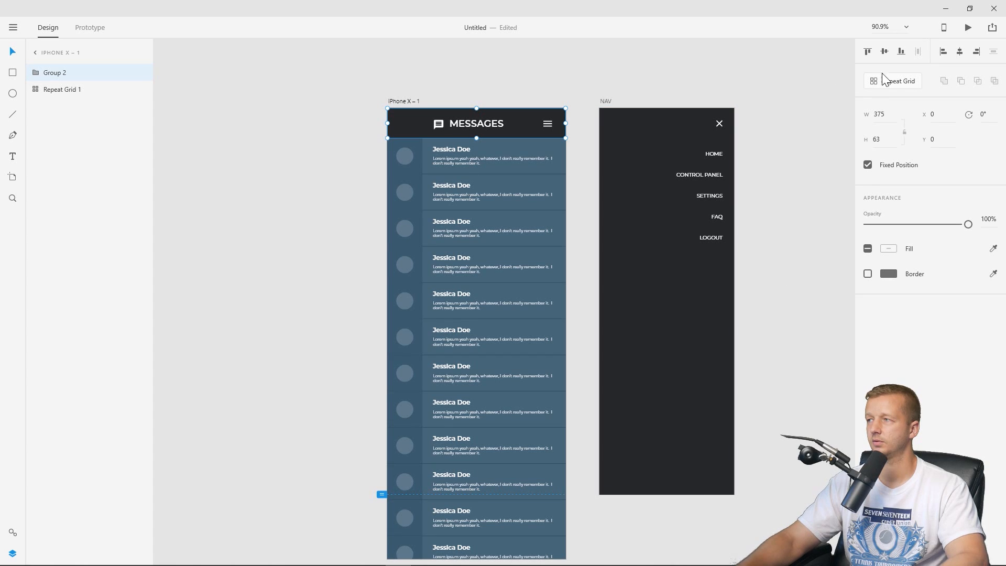
# Preview the artboard to check the list scrolling under the fixed header and the NAV overlay's sliding, and close the preview.
pyautogui.click(968, 28)
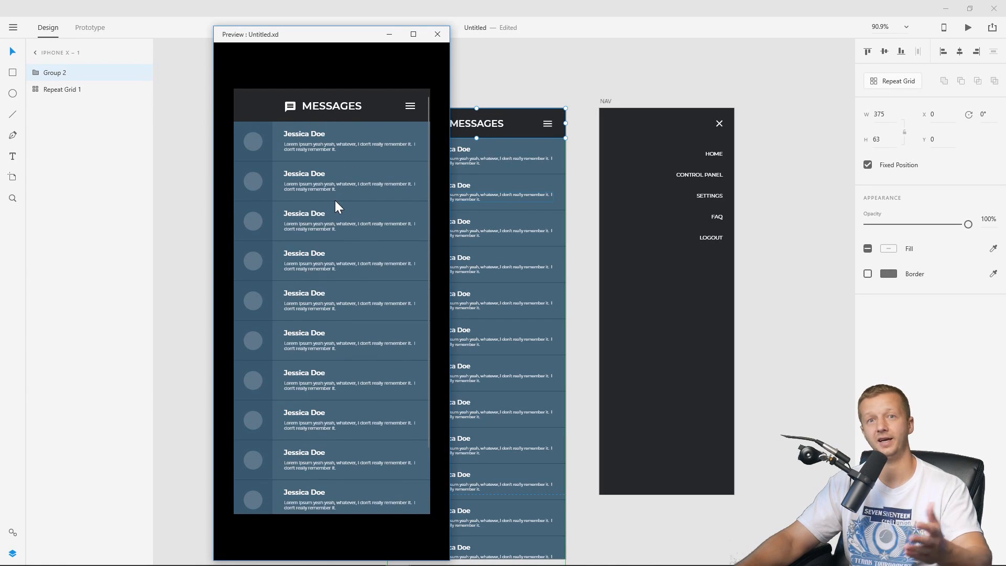
pyautogui.scroll(-1, 335, 200)
pyautogui.scroll(2, 338, 217)
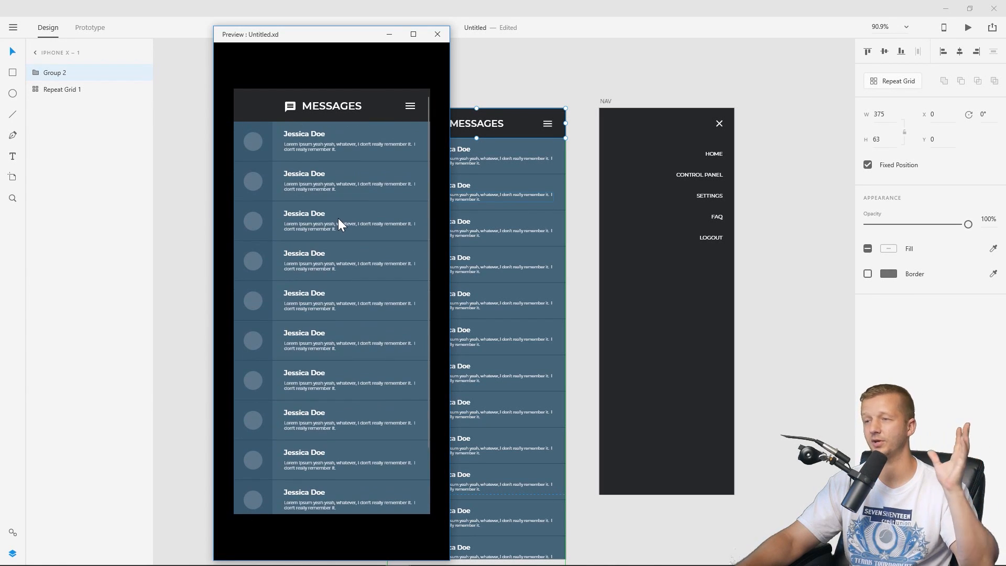
pyautogui.click(409, 106)
pyautogui.click(410, 106)
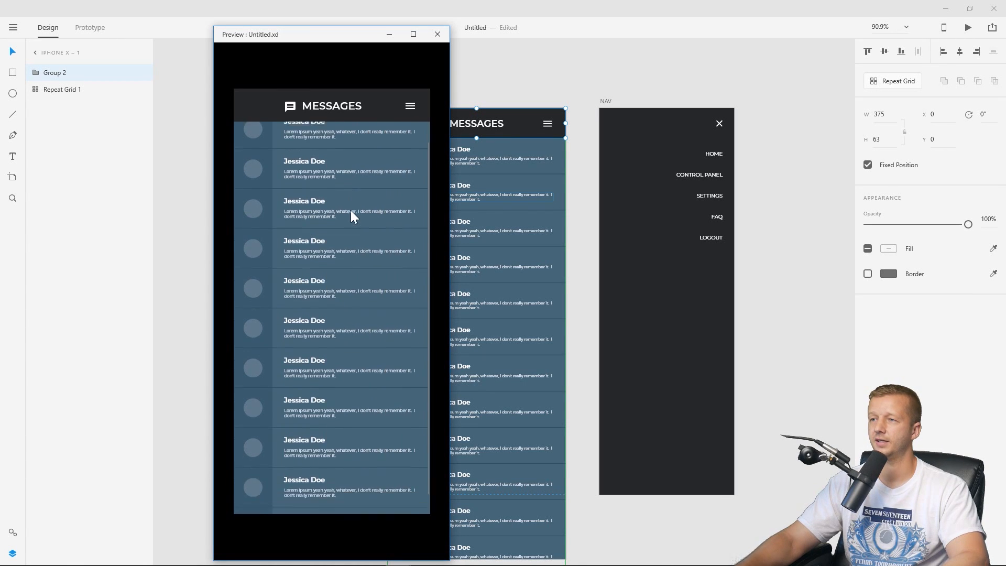
pyautogui.scroll(-1, 351, 209)
pyautogui.click(410, 107)
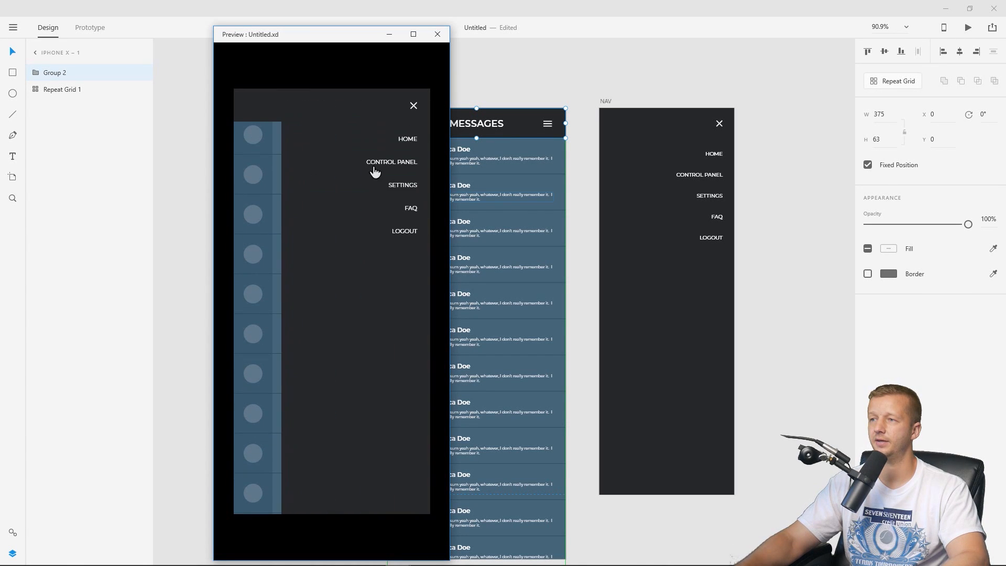
pyautogui.click(413, 105)
pyautogui.scroll(-1, 348, 226)
pyautogui.click(410, 106)
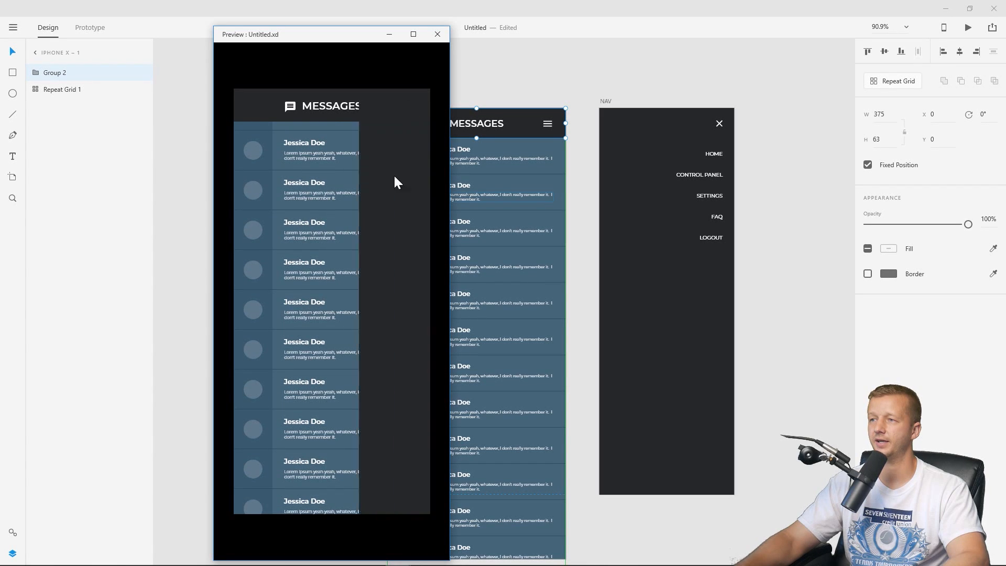
pyautogui.click(411, 105)
pyautogui.scroll(-1, 371, 233)
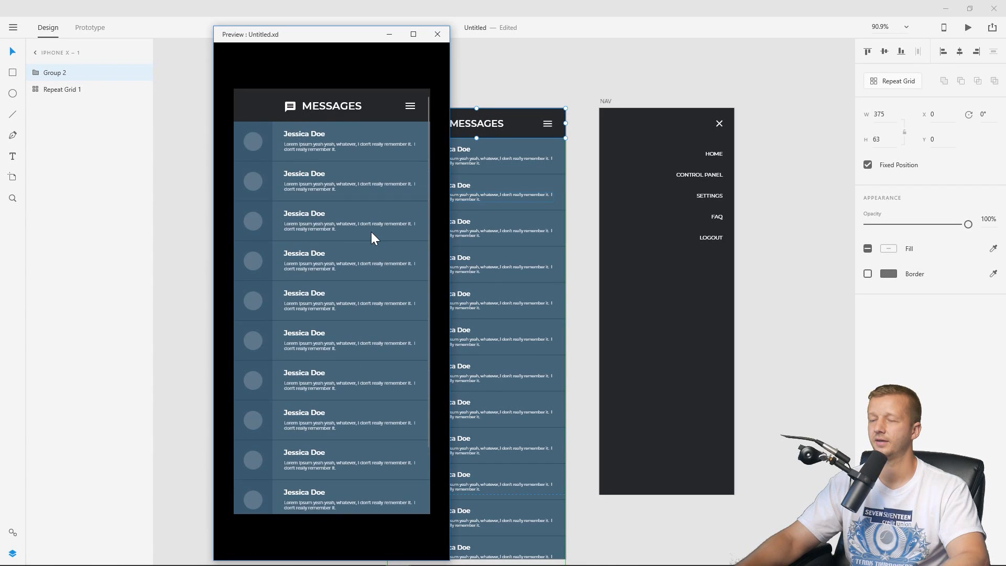
pyautogui.click(437, 35)
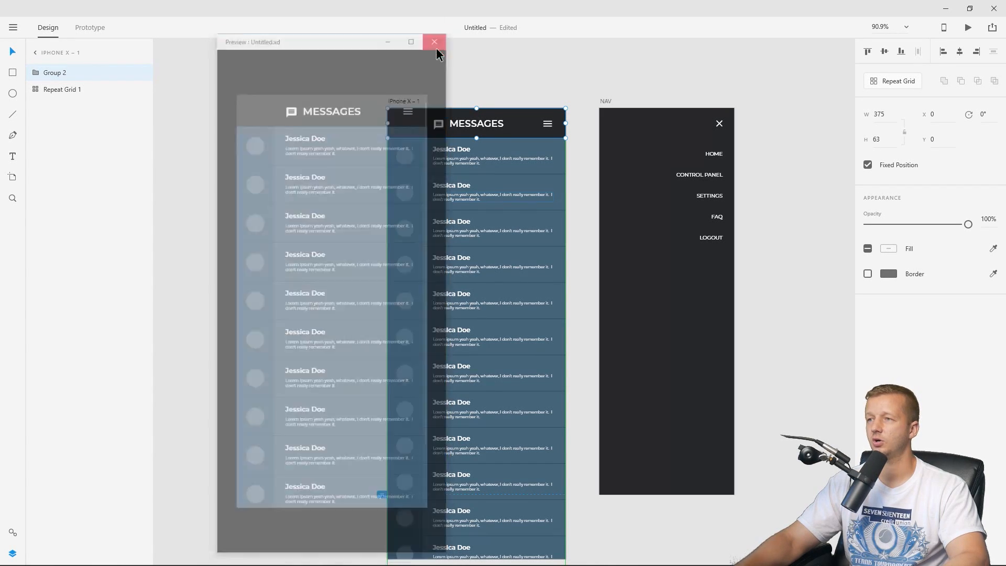
# Duplicate the iPhone X – 1 artboard and place the copy to the left of the original at X -427, Y 0.
pyautogui.click(356, 91)
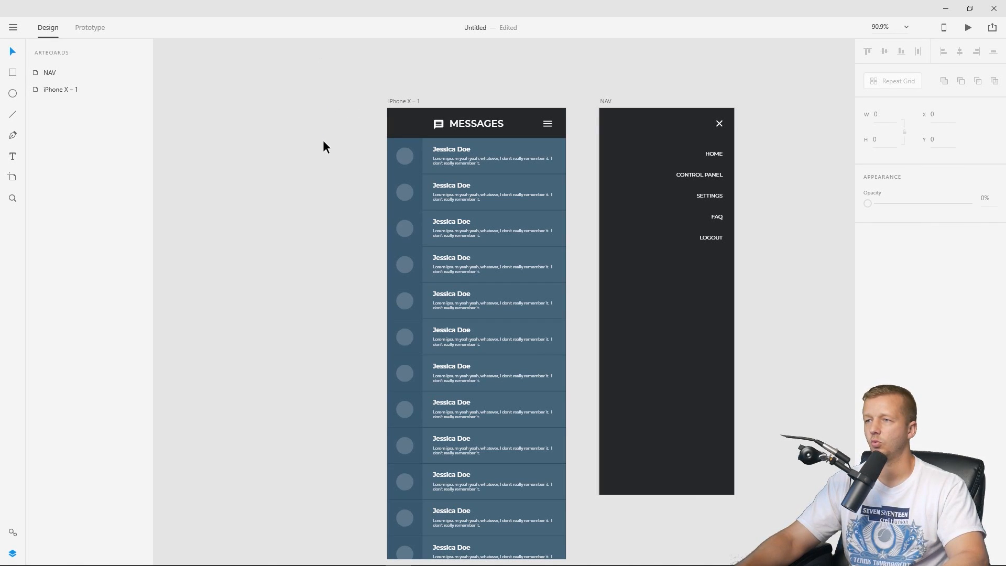
pyautogui.click(417, 103)
pyautogui.hotkey('ctrl', 'd')
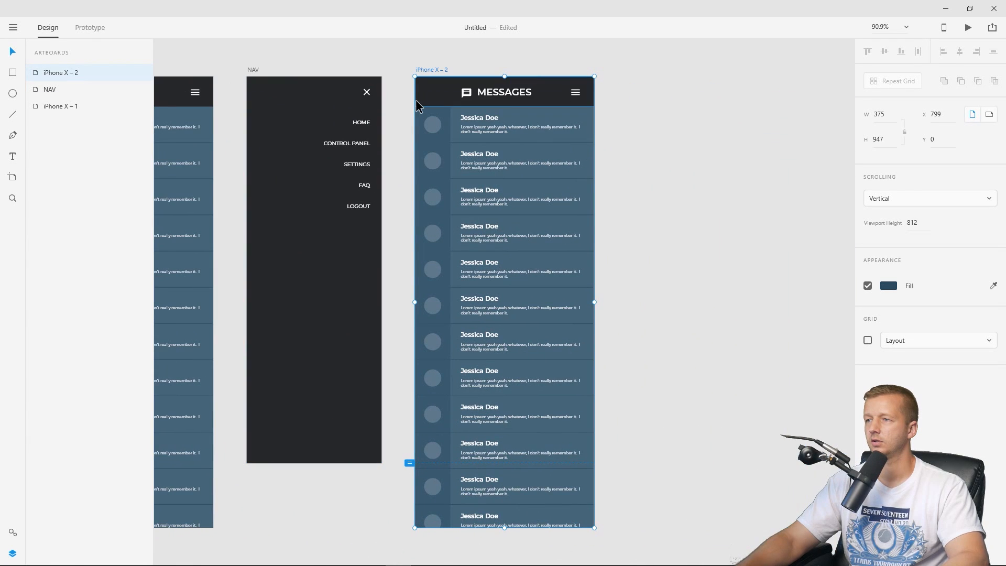
pyautogui.moveTo(417, 100); pyautogui.dragTo(359, 104)
pyautogui.scroll(-5, 596, 118)
pyautogui.scroll(3, 361, 107)
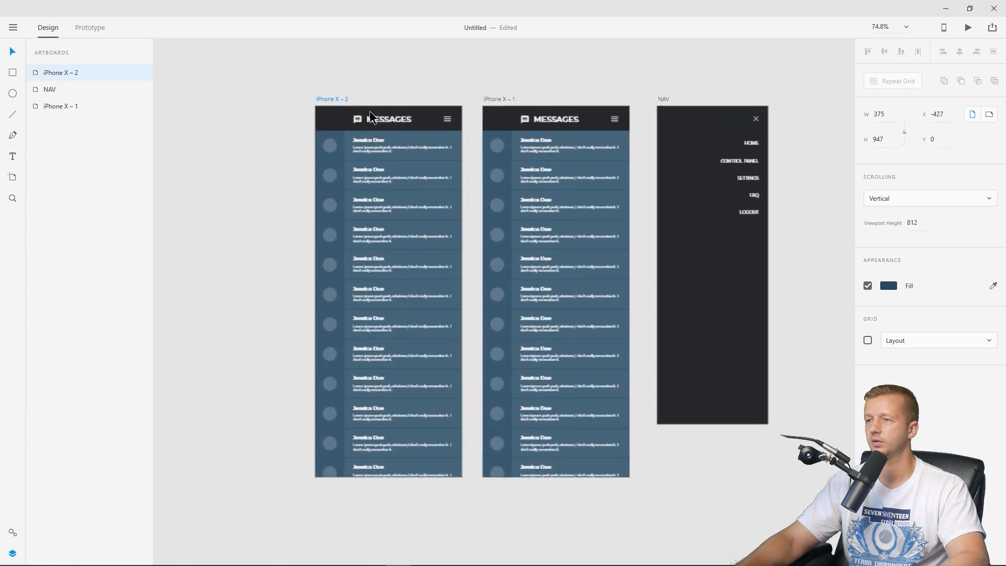
pyautogui.scroll(1, 370, 116)
# Delete the message repeat grid from the duplicated artboard, keeping its header.
pyautogui.click(386, 84)
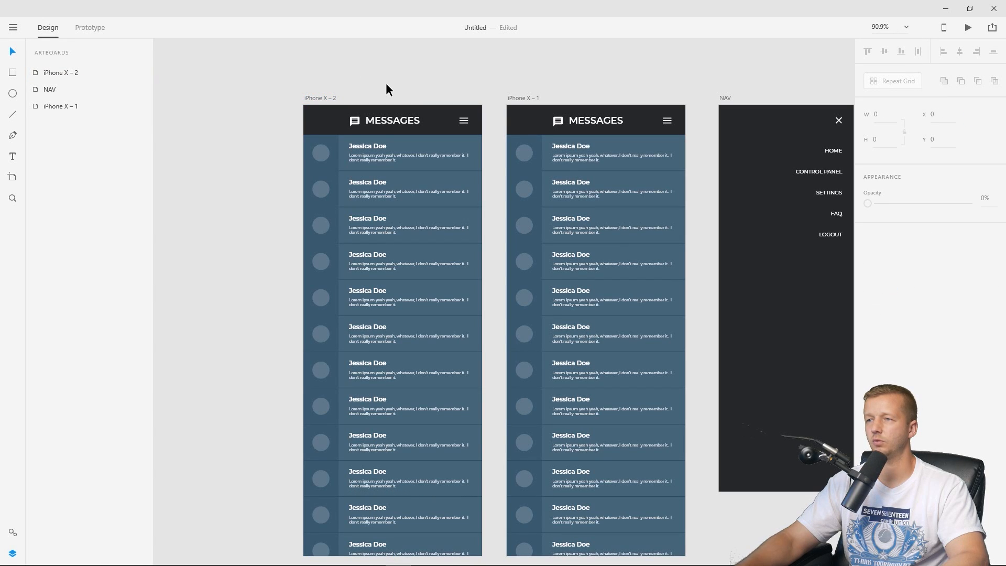
pyautogui.click(409, 157)
pyautogui.press('Delete')
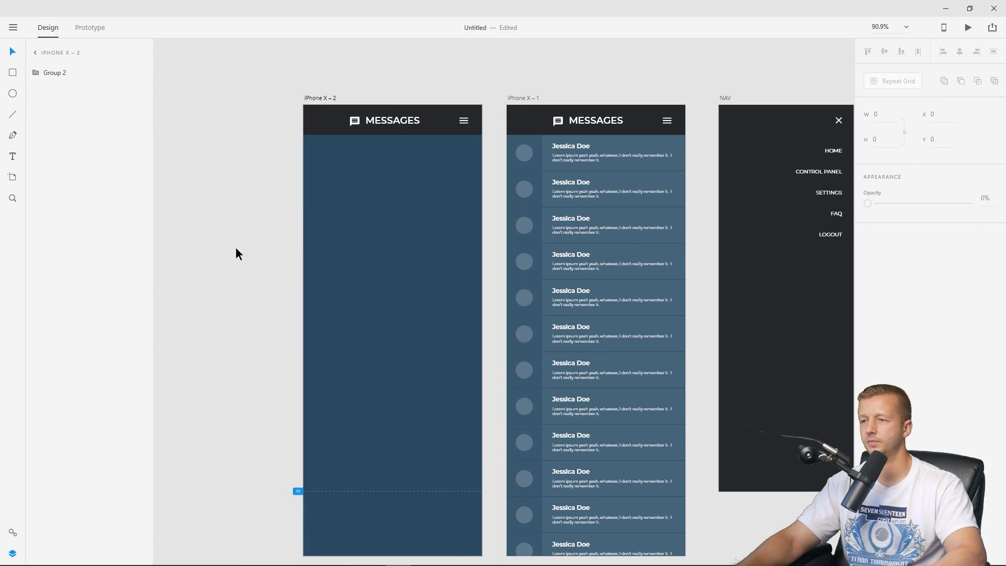
# Draw a borderless white rectangle, 375 wide and 405 high, directly under the header on the iPhone X – 2 artboard.
pyautogui.scroll(-3, 225, 250)
pyautogui.scroll(1, 225, 249)
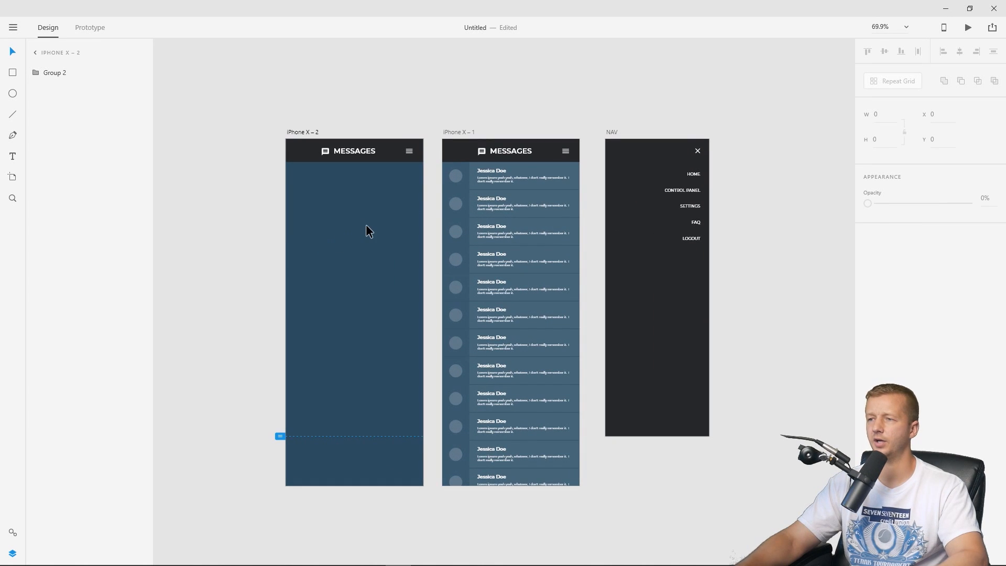
pyautogui.click(13, 74)
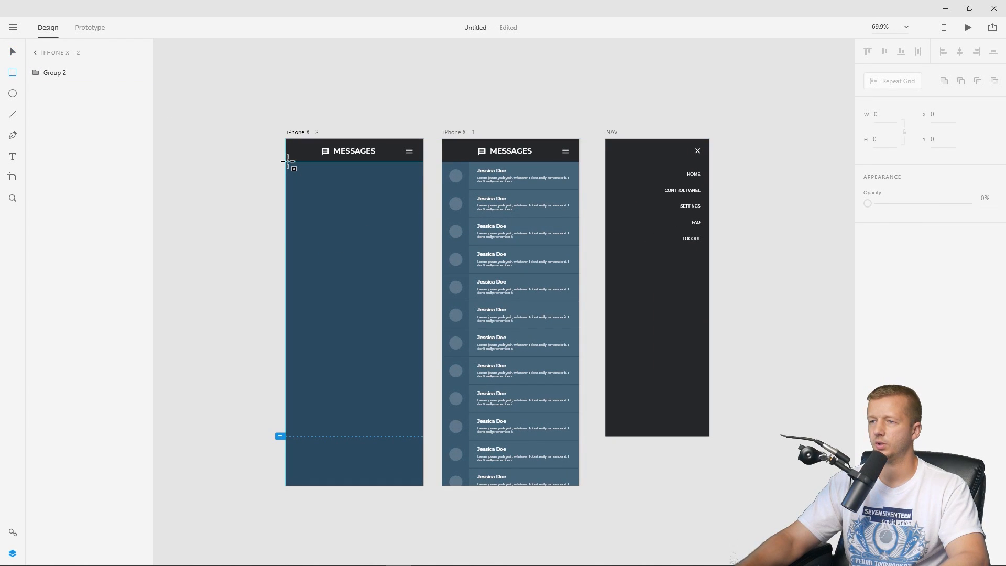
pyautogui.moveTo(287, 161)
pyautogui.mouseDown()
pyautogui.moveTo(433, 261)
pyautogui.moveTo(424, 278)
pyautogui.mouseUp()
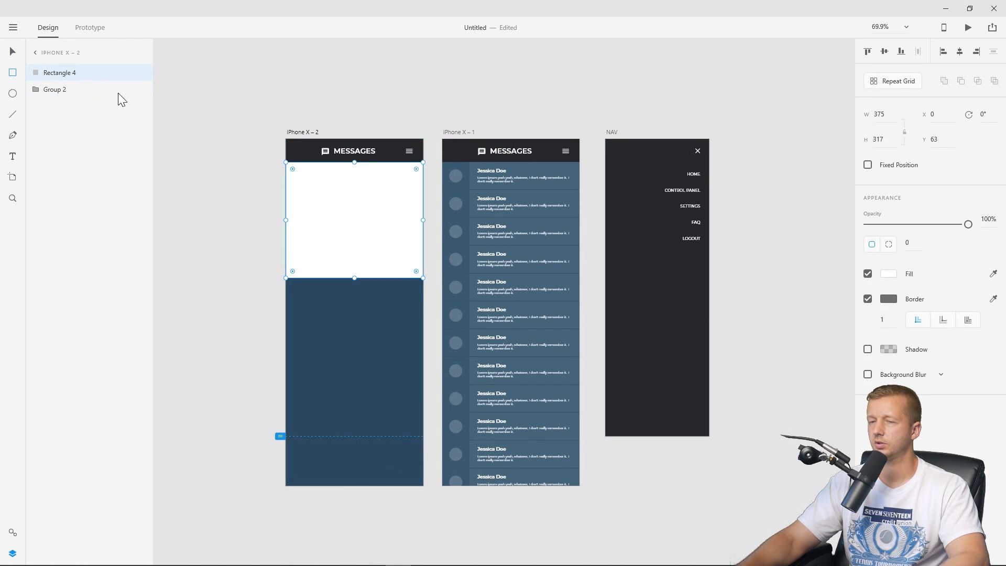
pyautogui.click(13, 51)
pyautogui.click(868, 298)
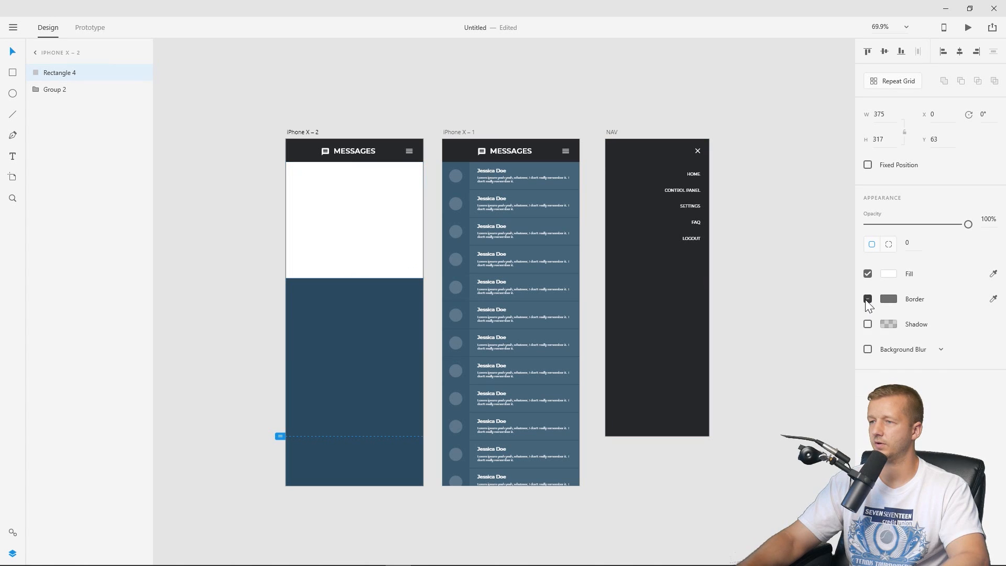
pyautogui.click(363, 216)
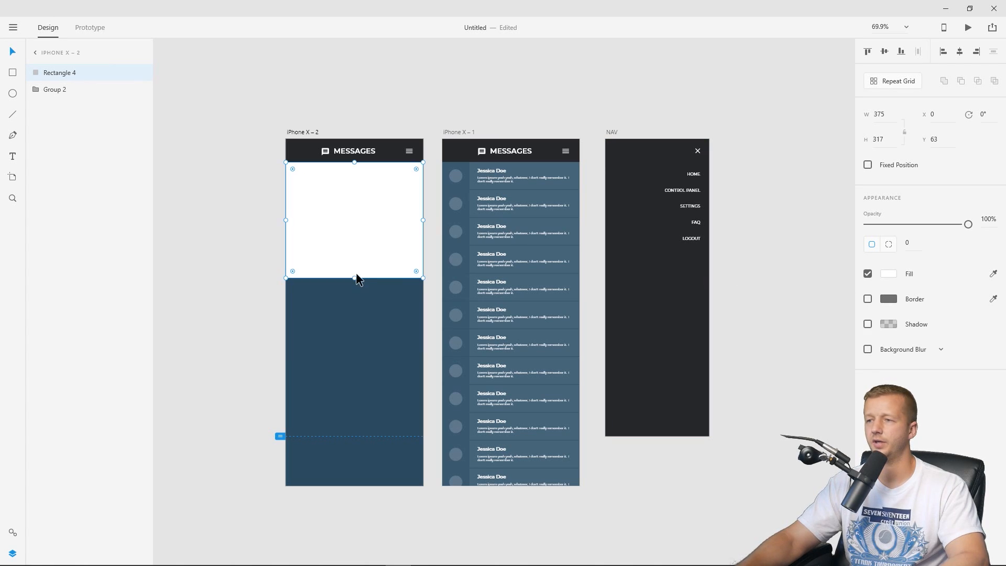
pyautogui.moveTo(355, 277); pyautogui.dragTo(356, 310)
pyautogui.click(252, 269)
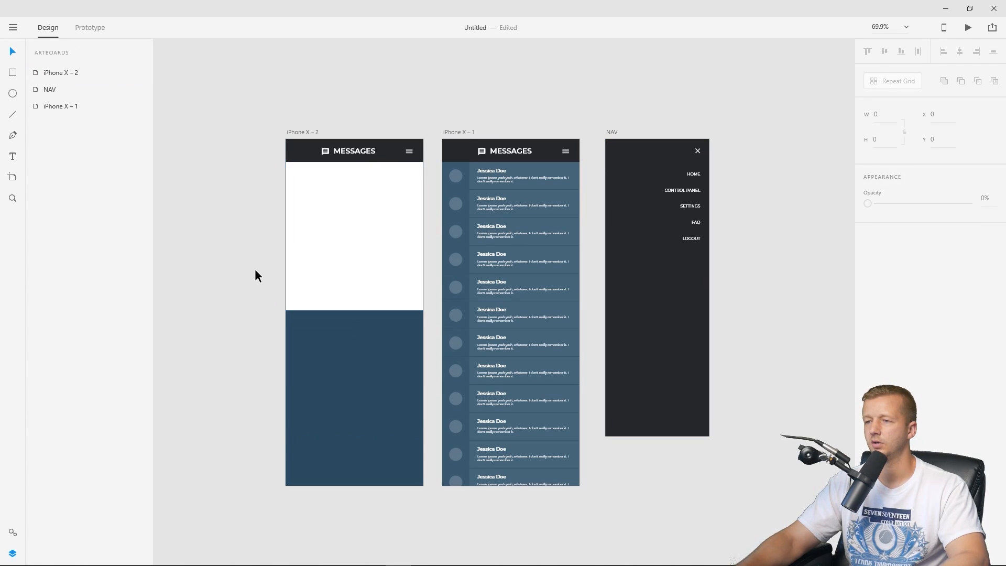
# Duplicate the white rectangle, place the copy directly below at Y 468, and stretch it to the artboard's bottom edge at 479 high.
pyautogui.click(357, 379)
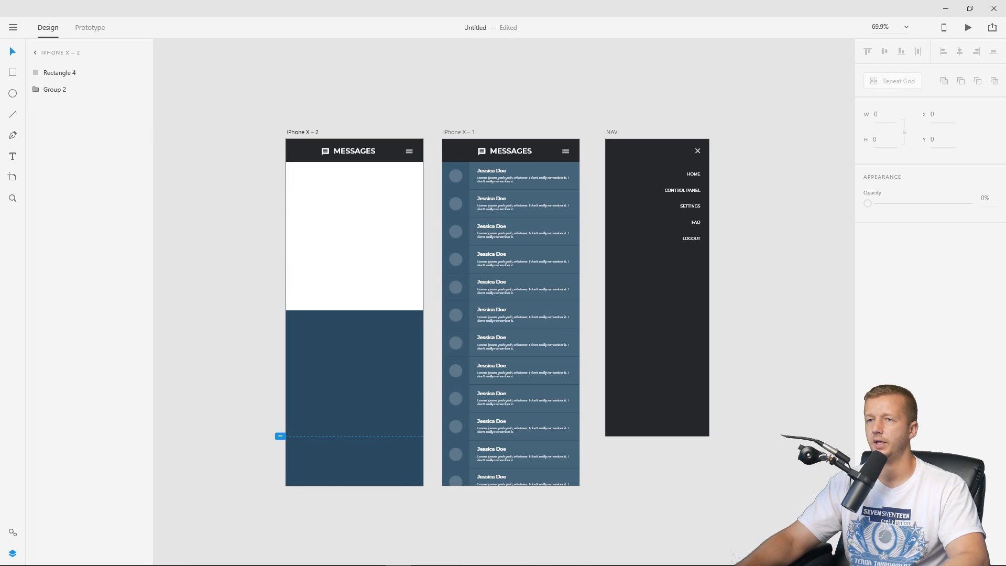
pyautogui.moveTo(286, 162)
pyautogui.mouseDown()
pyautogui.moveTo(306, 207)
pyautogui.moveTo(422, 310)
pyautogui.mouseUp()
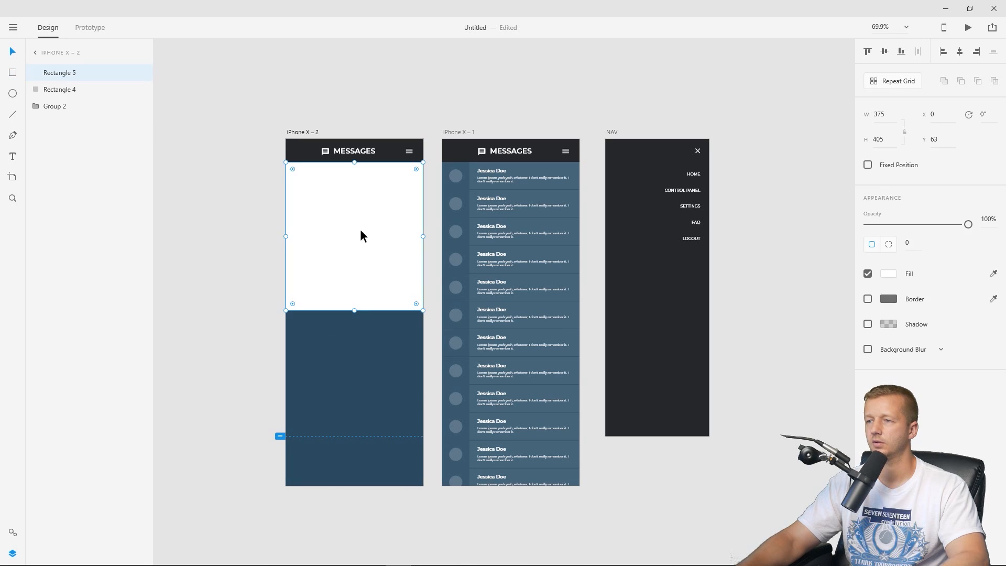
pyautogui.moveTo(350, 203)
pyautogui.mouseDown()
pyautogui.moveTo(351, 376)
pyautogui.moveTo(351, 353)
pyautogui.mouseUp()
pyautogui.moveTo(354, 459); pyautogui.dragTo(355, 485)
# Fill the lower rectangle with a light blue, sampling the message list's blue and picking a lighter shade.
pyautogui.click(886, 273)
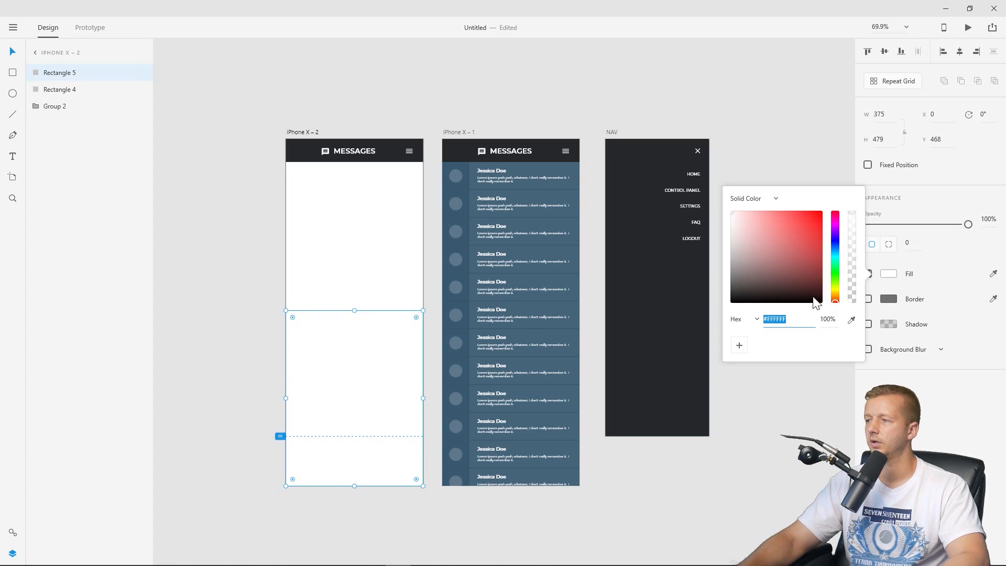
pyautogui.click(835, 251)
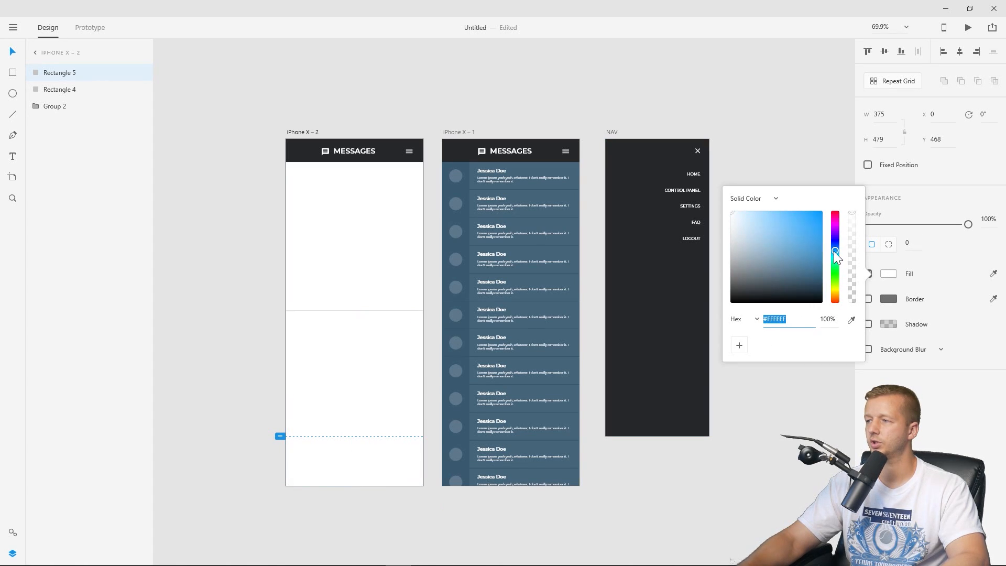
pyautogui.click(851, 319)
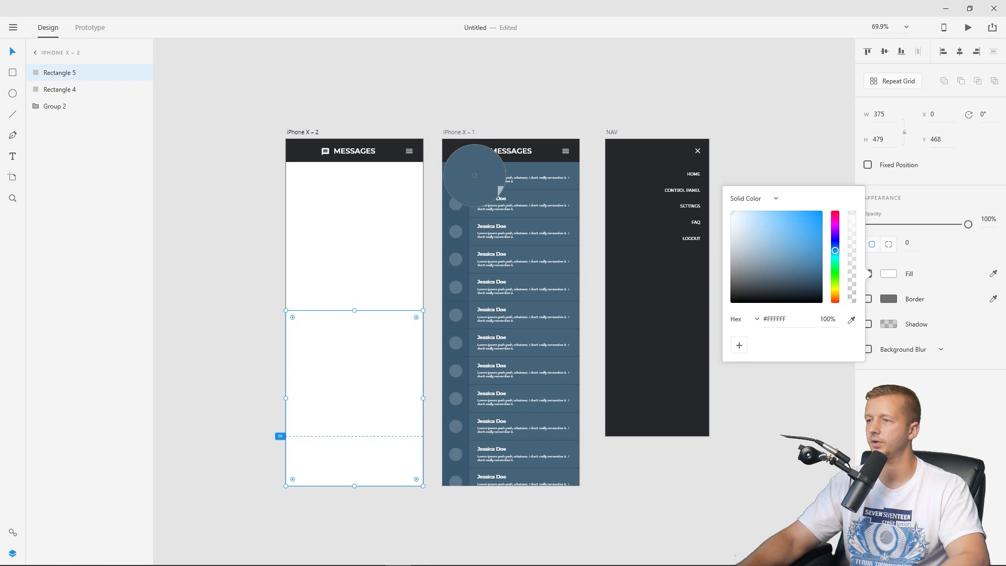
pyautogui.click(466, 175)
pyautogui.moveTo(801, 236); pyautogui.dragTo(768, 228)
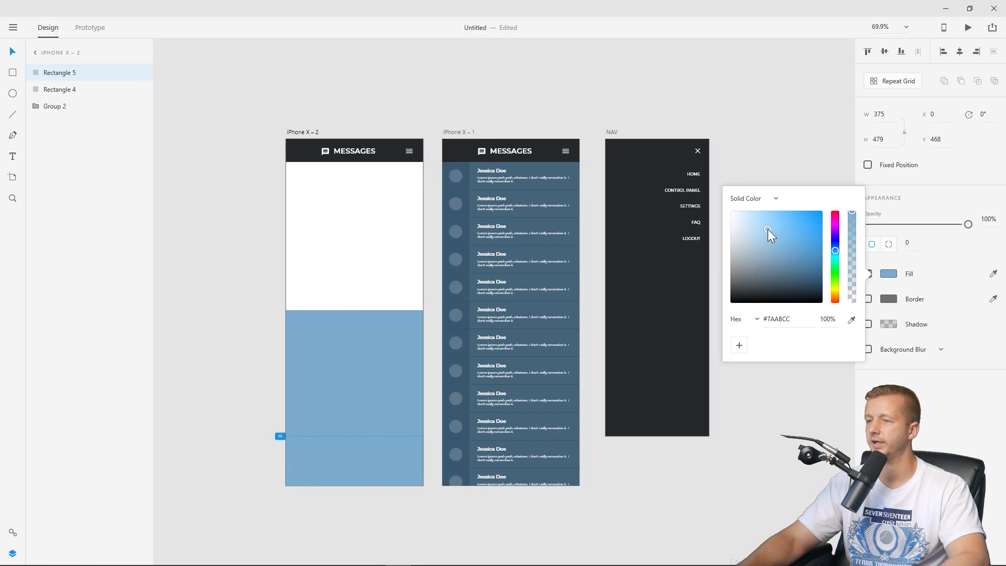
pyautogui.click(298, 95)
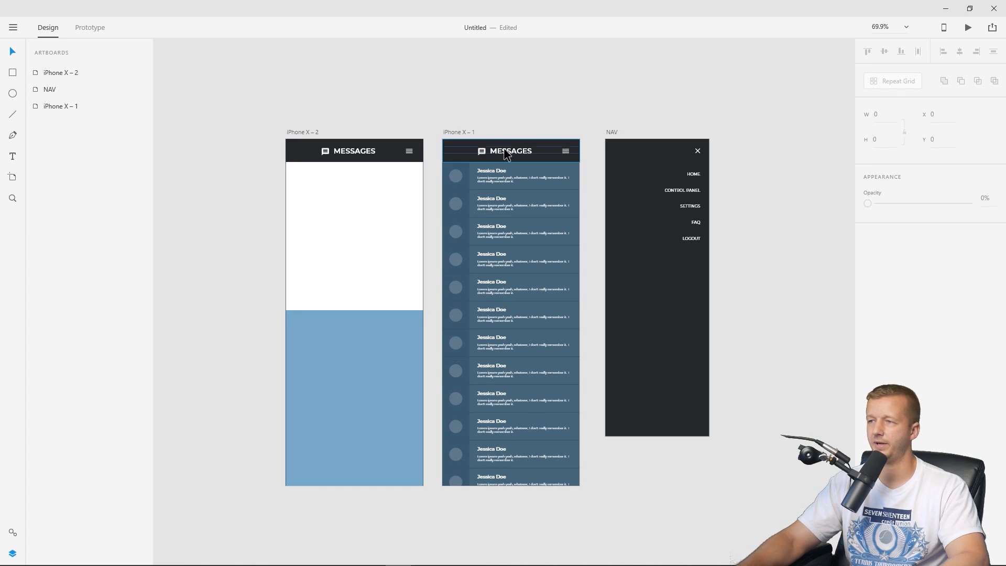
# Copy the message icon from the iPhone X – 1 header group and paste it onto the iPhone X – 2 artboard.
pyautogui.click(486, 151)
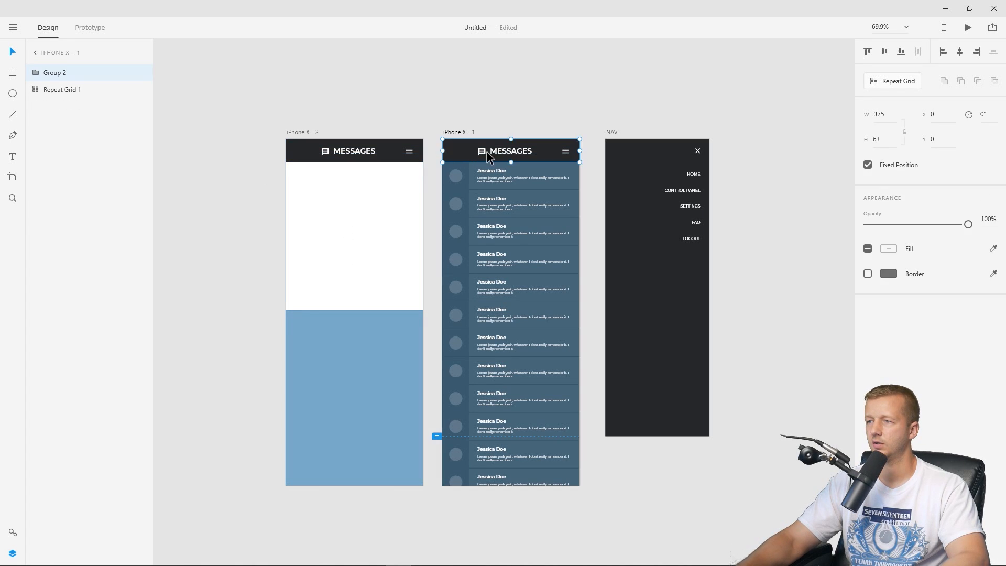
pyautogui.scroll(5, 486, 150)
pyautogui.doubleClick(491, 155)
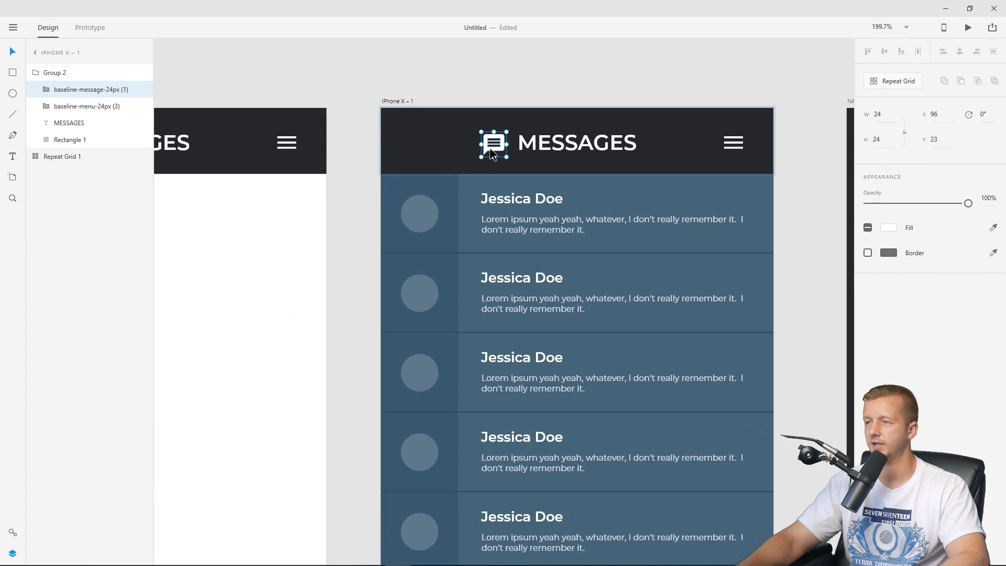
pyautogui.scroll(-5, 257, 253)
pyautogui.moveTo(216, 247); pyautogui.dragTo(370, 211)
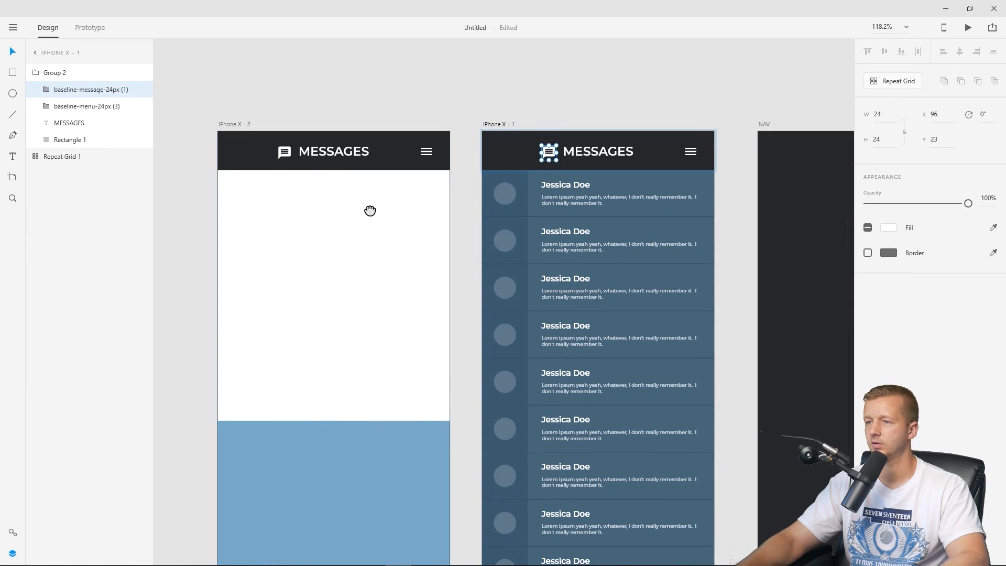
pyautogui.click(219, 253)
pyautogui.hotkey('ctrl', 'v')
pyautogui.hotkey('ctrl', 'z')
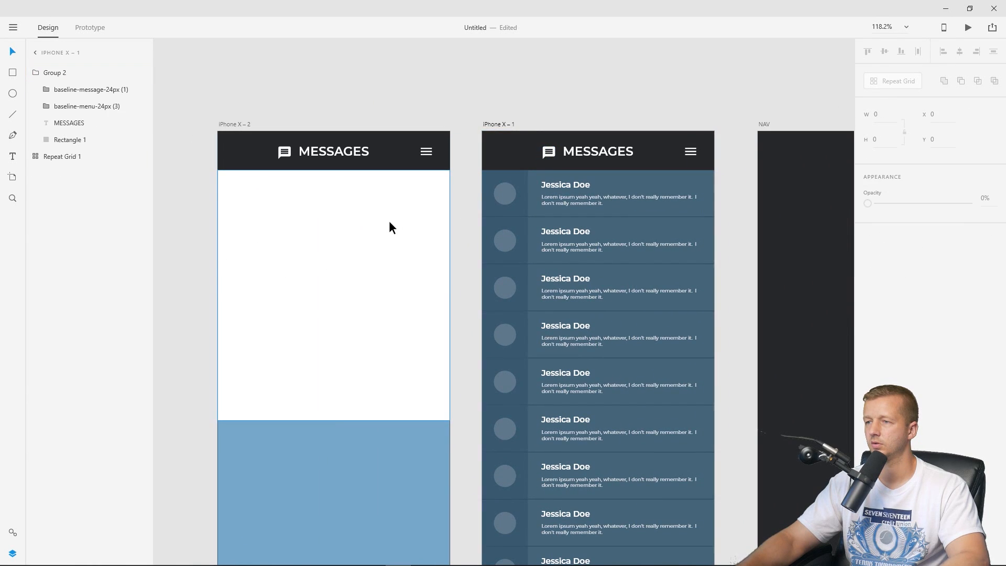
pyautogui.click(296, 265)
pyautogui.hotkey('ctrl', 'v')
pyautogui.scroll(-7, 336, 300)
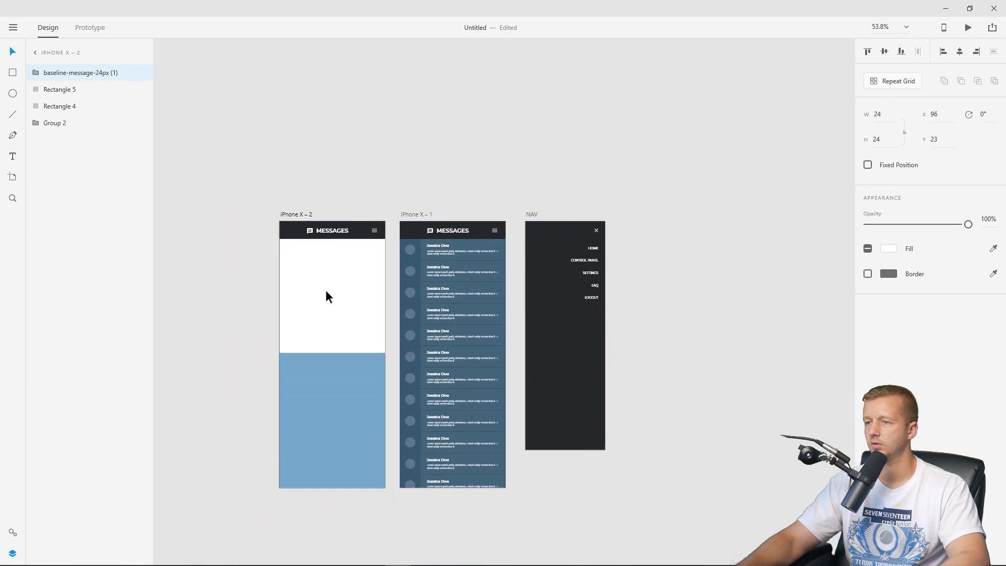
# Paste another message icon onto iPhone X – 2 and move it into the white rectangle at X 176, Y 229.
pyautogui.moveTo(285, 256); pyautogui.dragTo(294, 227)
pyautogui.moveTo(257, 179); pyautogui.dragTo(395, 452)
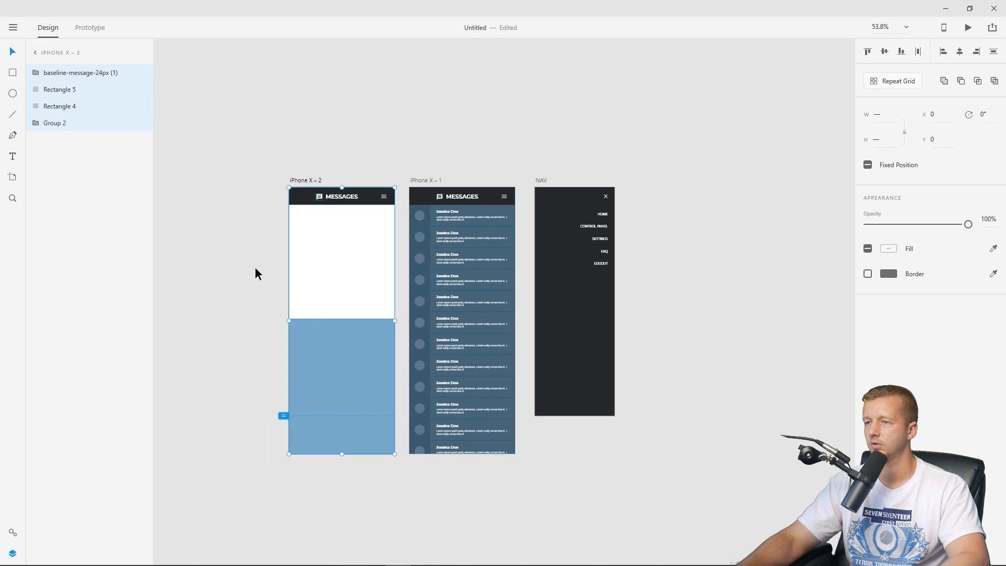
pyautogui.click(294, 178)
pyautogui.click(307, 180)
pyautogui.hotkey('ctrl', 'v')
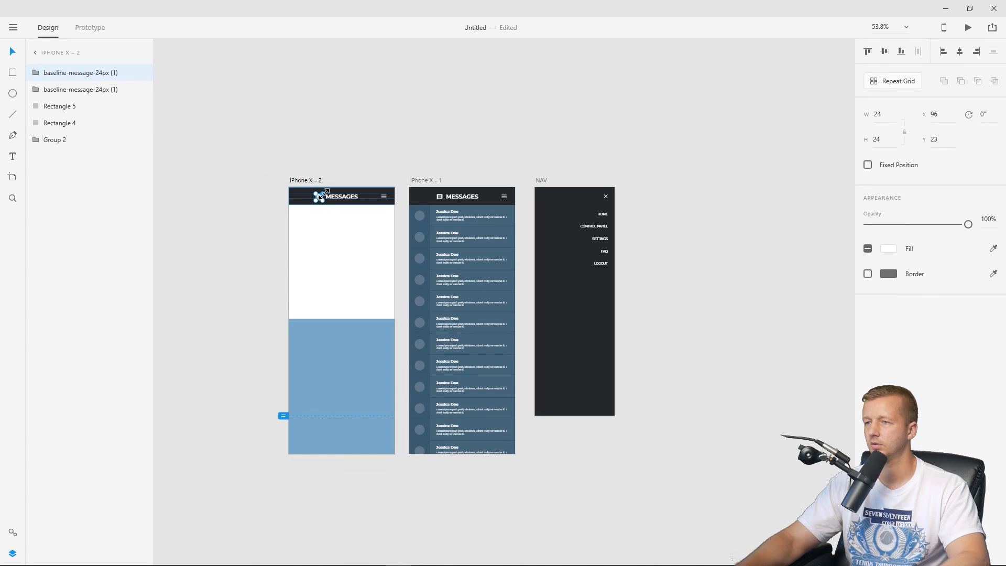
pyautogui.click(319, 196)
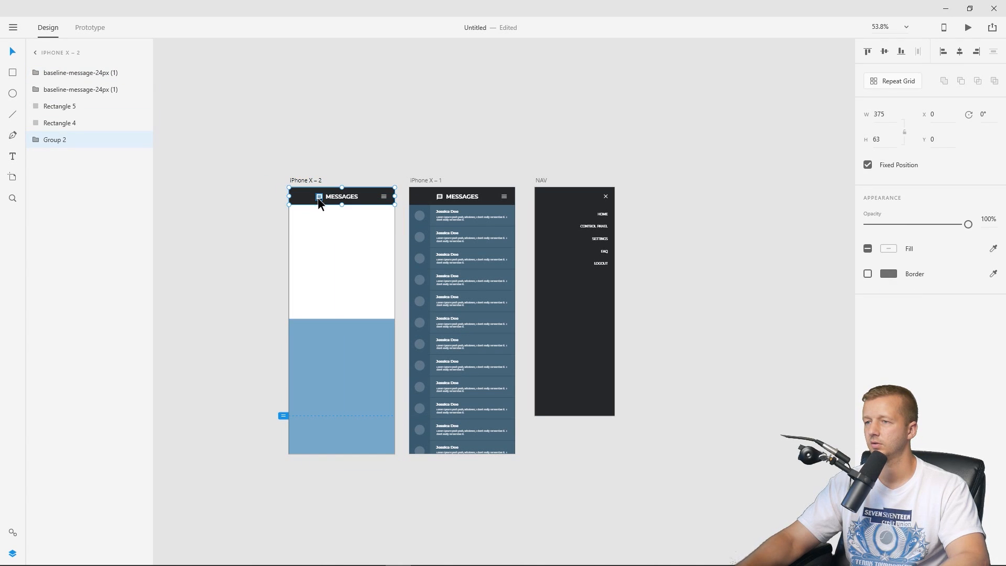
pyautogui.moveTo(317, 197); pyautogui.dragTo(340, 256)
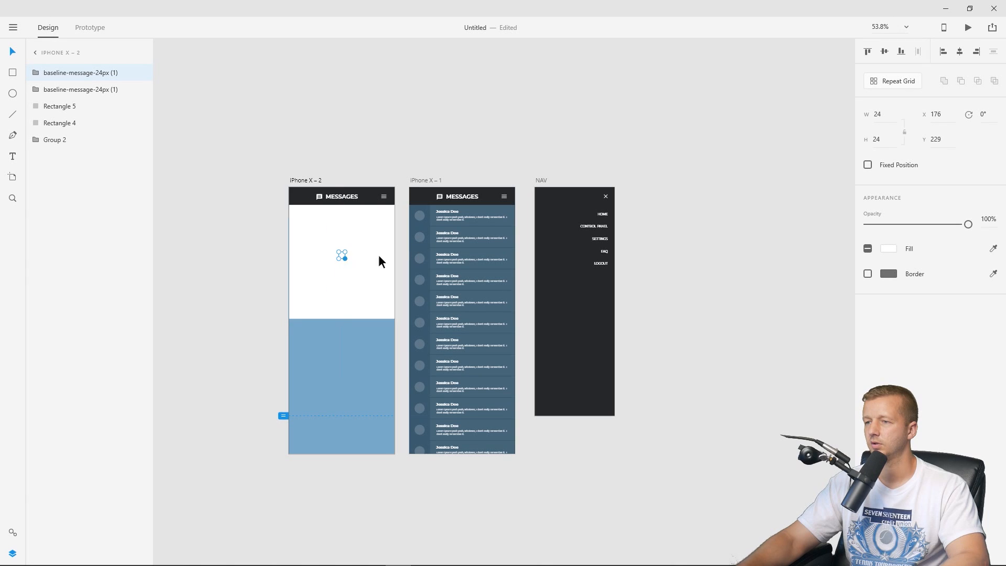
# Fill the message icon with #76A8CB and enlarge it in the middle of the white rectangle.
pyautogui.click(889, 248)
pyautogui.write('#76A8CB')
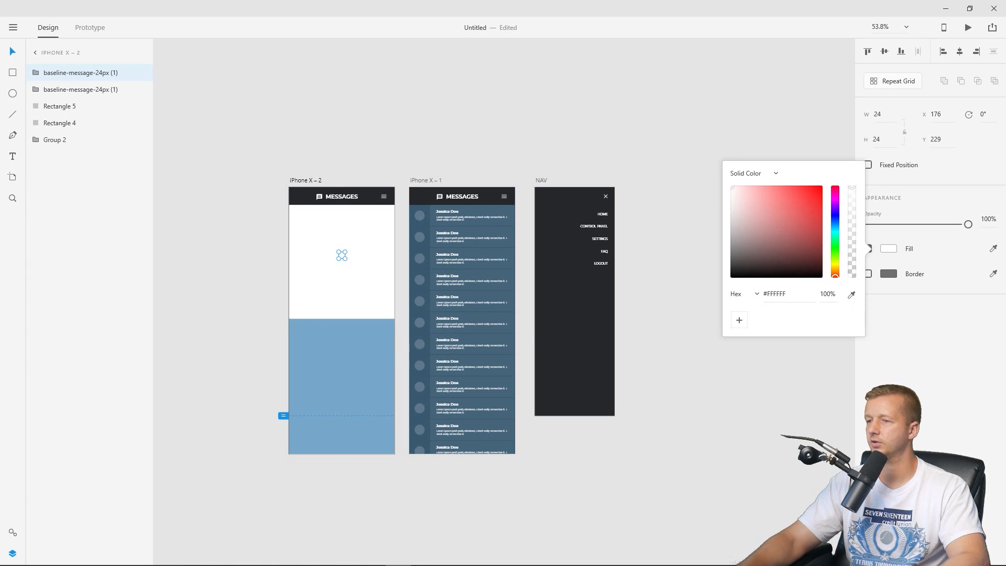
pyautogui.press('Return')
pyautogui.click(14, 54)
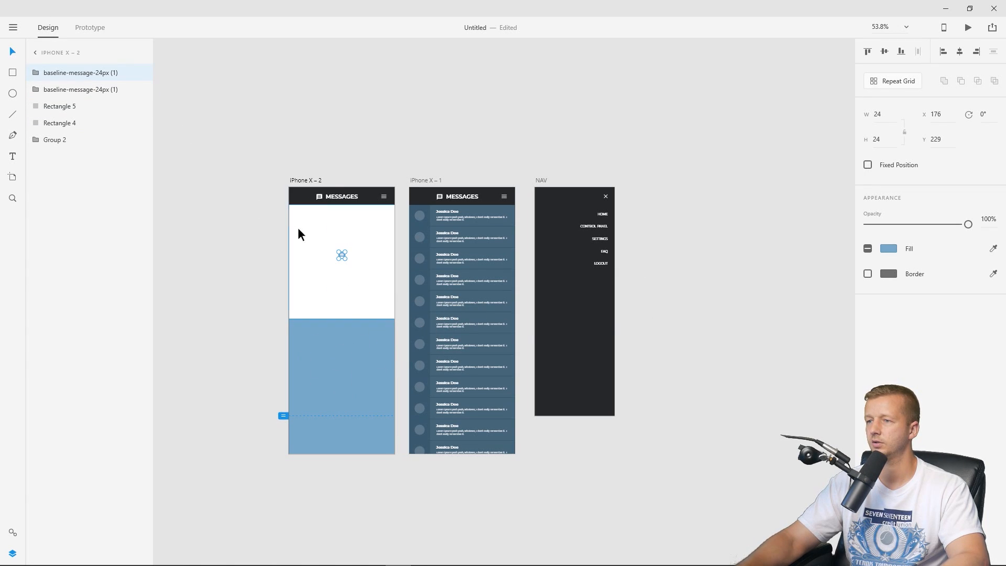
pyautogui.moveTo(343, 255)
pyautogui.mouseDown()
pyautogui.moveTo(366, 281)
pyautogui.moveTo(351, 272)
pyautogui.mouseUp()
pyautogui.click(238, 170)
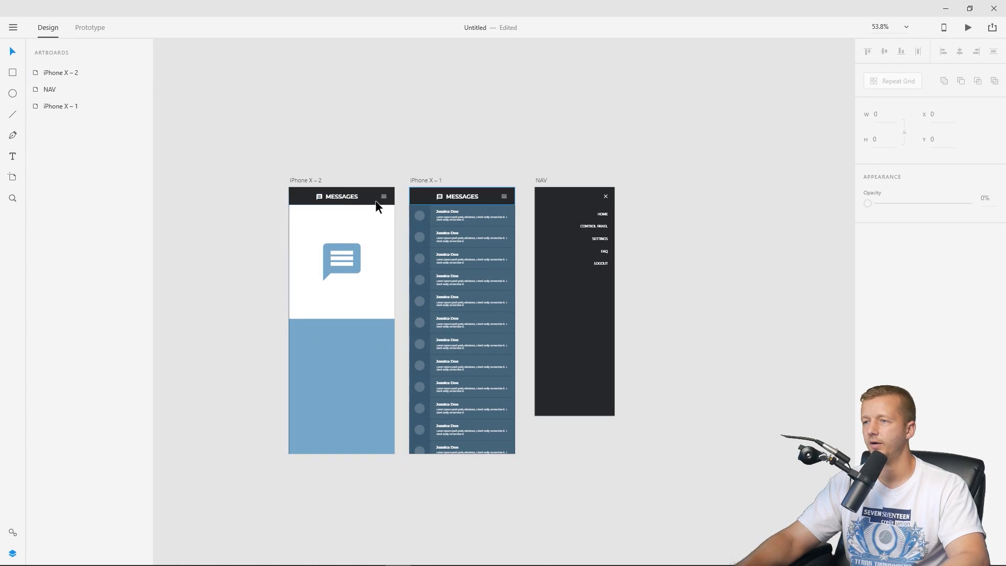
# Add a full-width, centre-aligned text box reading MESSAGES on the light blue rectangle, about 59 high at Y 557.
pyautogui.click(349, 198)
pyautogui.press('Escape')
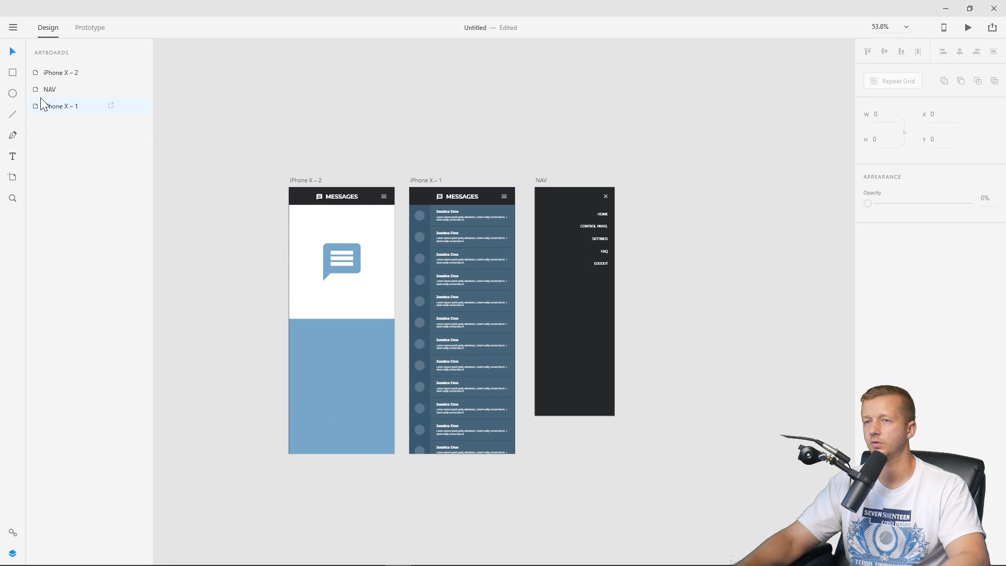
pyautogui.click(13, 157)
pyautogui.scroll(5, 291, 380)
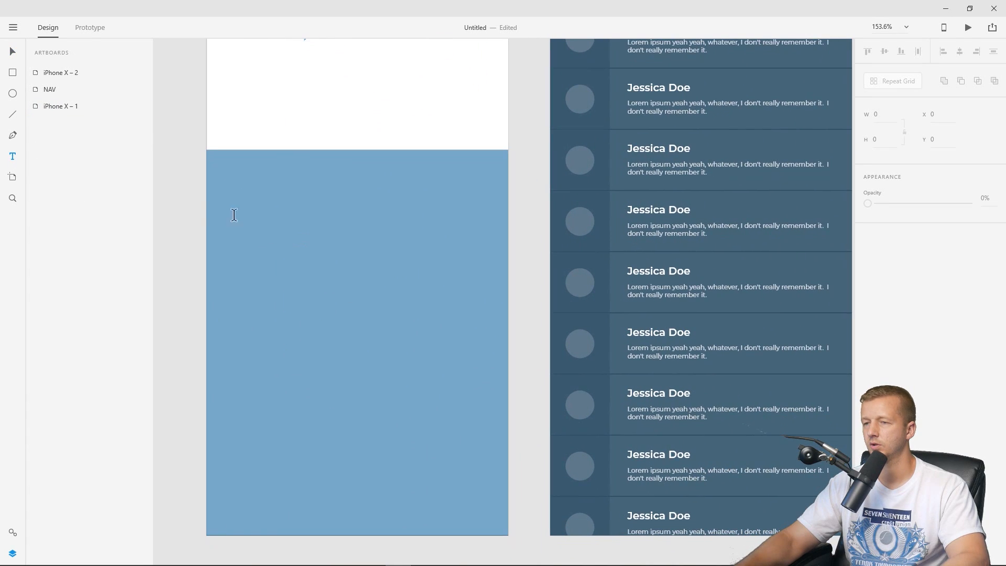
pyautogui.moveTo(223, 233); pyautogui.dragTo(507, 269)
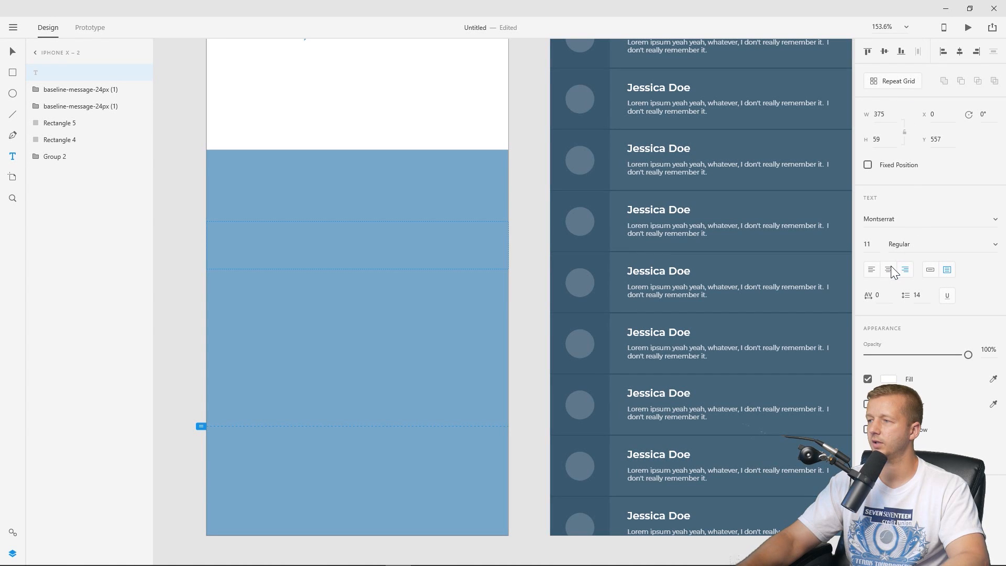
pyautogui.write('MESS')
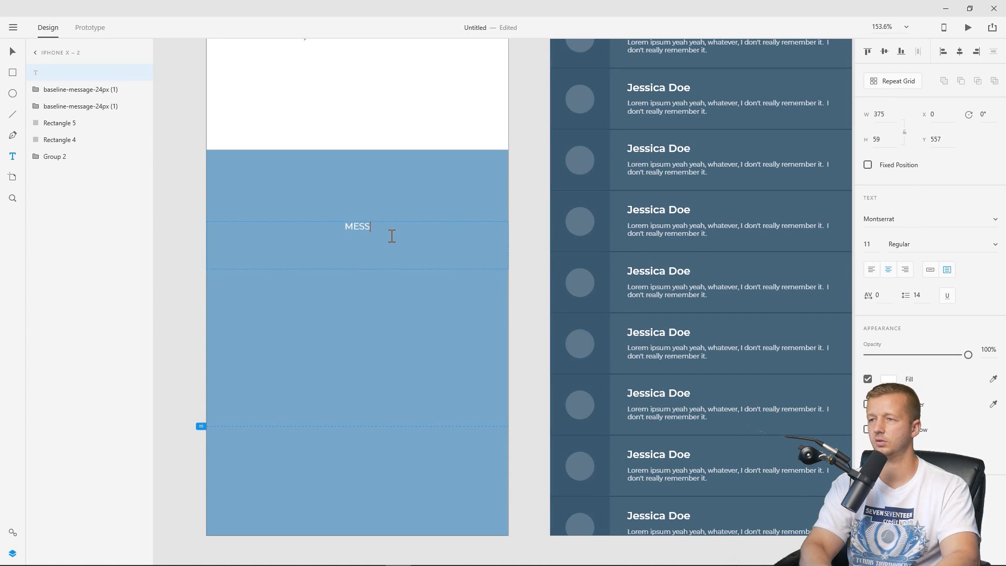
pyautogui.write('AGES')
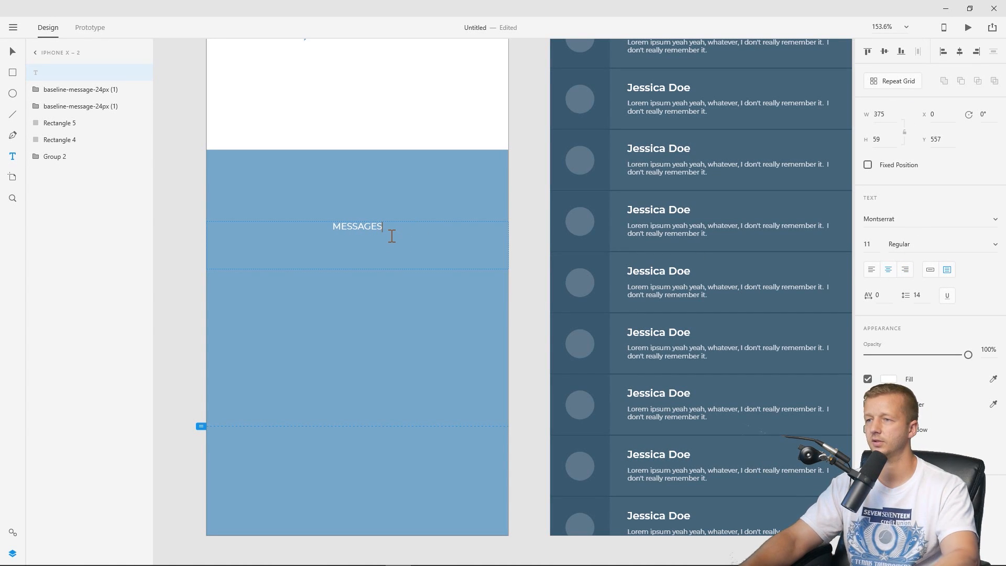
# Set the font size of the MESSAGES title on the light blue area to 34.
pyautogui.press('Escape')
pyautogui.moveTo(868, 245); pyautogui.dragTo(874, 178)
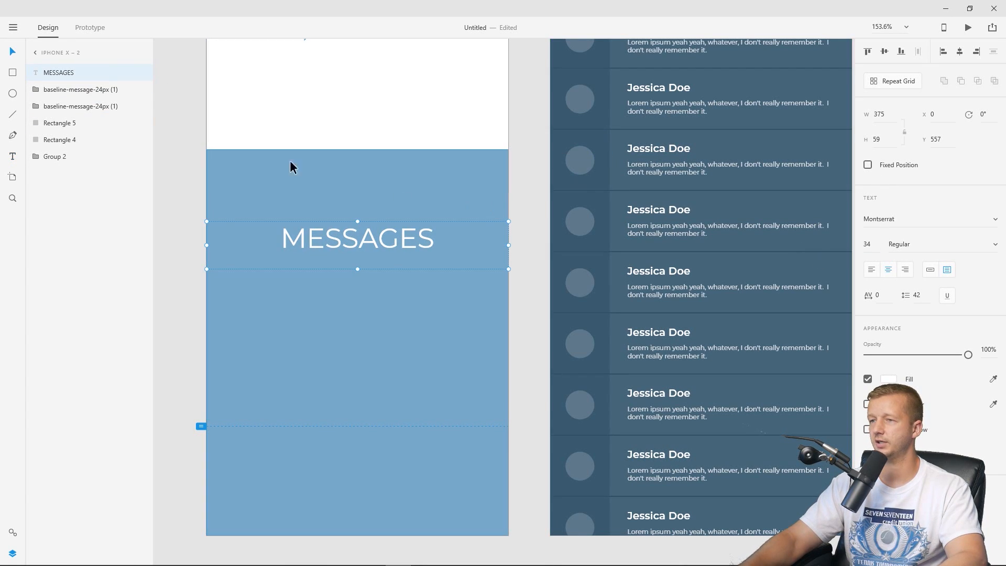
pyautogui.click(187, 174)
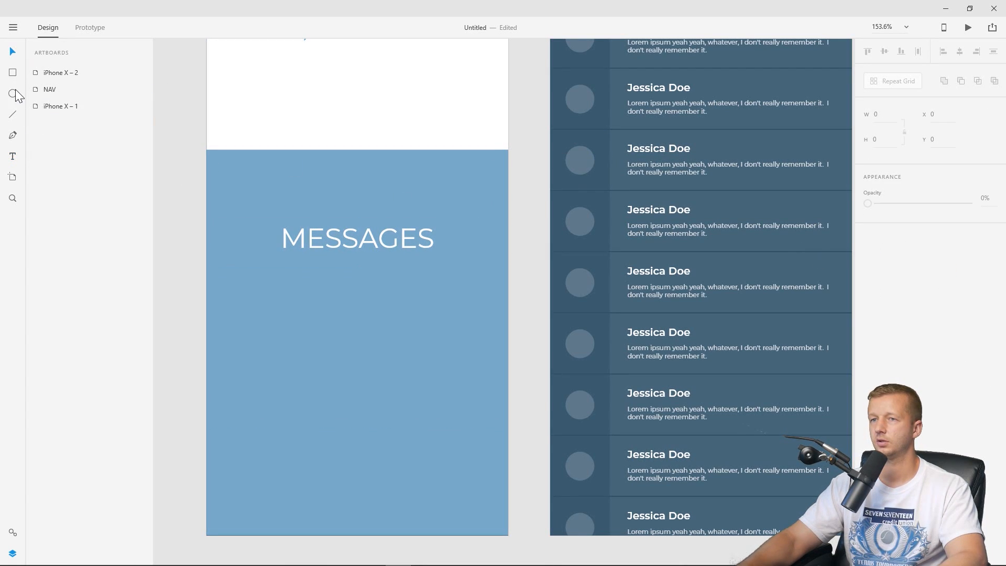
# Draw a borderless white rectangle about 304 by 38 below the MESSAGES title and round its corners to radius 19.
pyautogui.moveTo(235, 301); pyautogui.dragTo(480, 330)
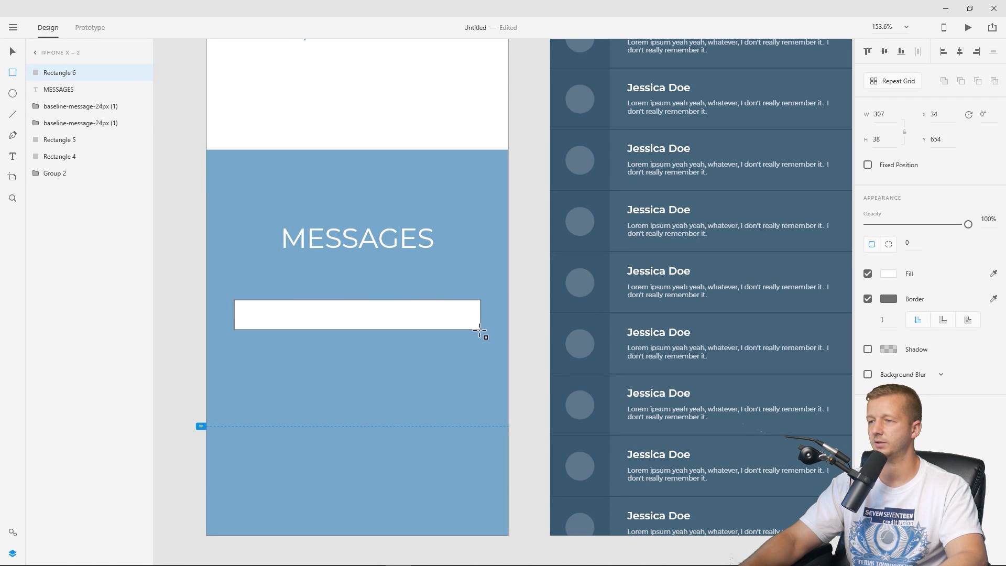
pyautogui.click(868, 298)
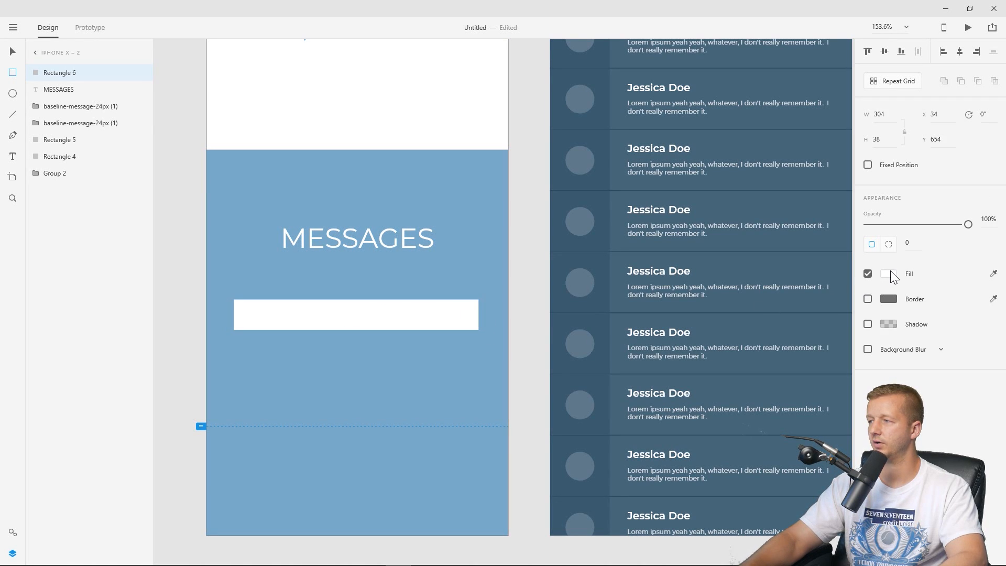
pyautogui.moveTo(472, 306); pyautogui.dragTo(445, 324)
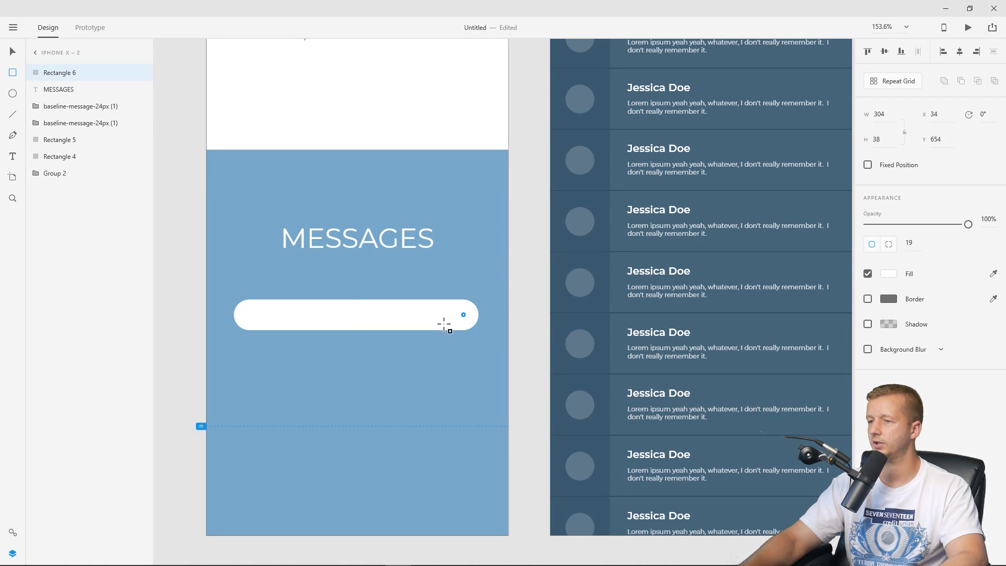
# Lower the opacity of the white rounded rectangle below the MESSAGES title to about 32%.
pyautogui.click(888, 274)
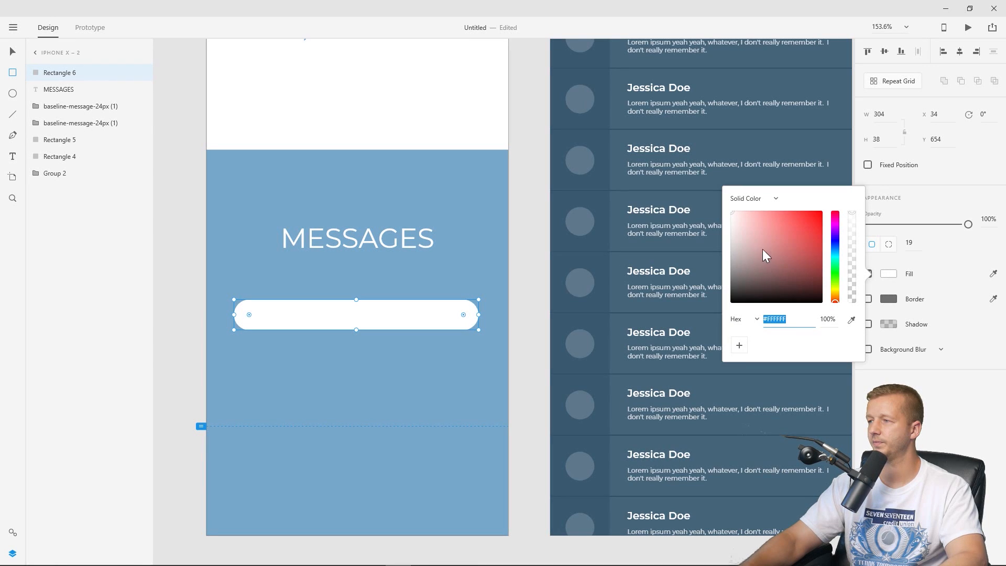
pyautogui.click(968, 224)
pyautogui.moveTo(969, 222); pyautogui.dragTo(900, 224)
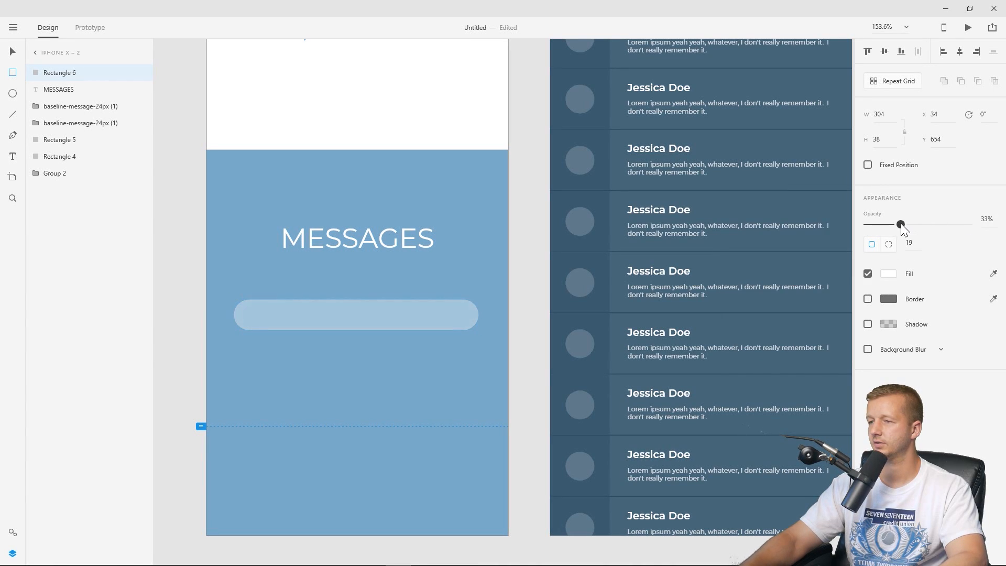
# Repeat the rounded rectangle downward into three stacked bars with Repeat Grid and ungroup the grid.
pyautogui.click(13, 52)
pyautogui.click(892, 81)
pyautogui.moveTo(356, 330); pyautogui.dragTo(372, 430)
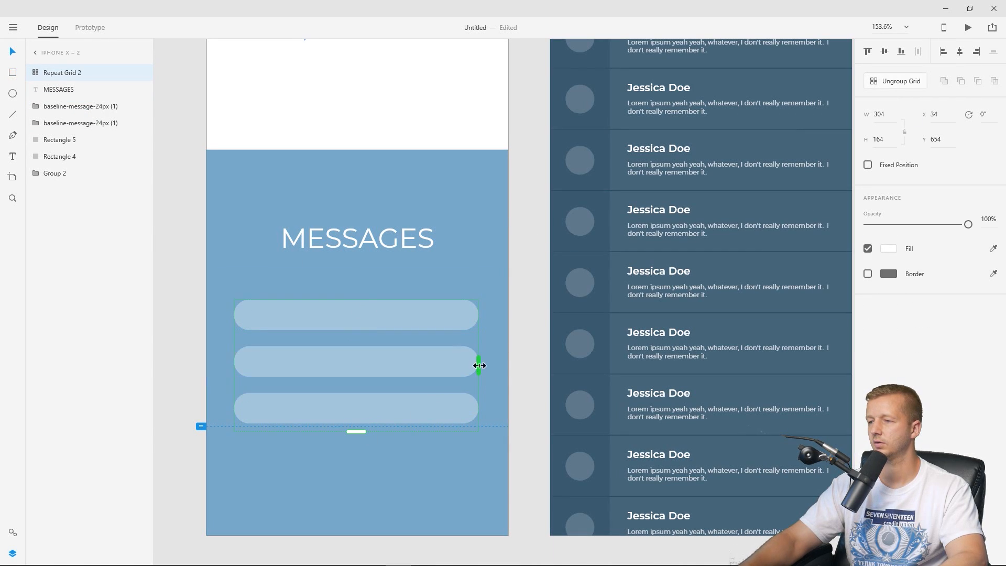
pyautogui.rightClick(426, 404)
pyautogui.click(889, 87)
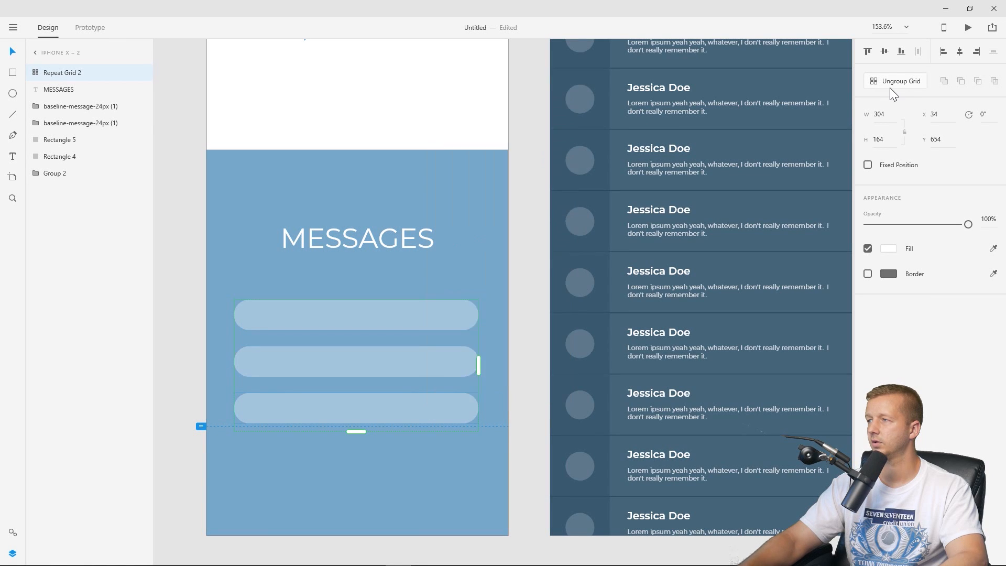
pyautogui.click(900, 84)
# Shorten the lowest of the three rounded bars from its right end to about half its width.
pyautogui.click(464, 411)
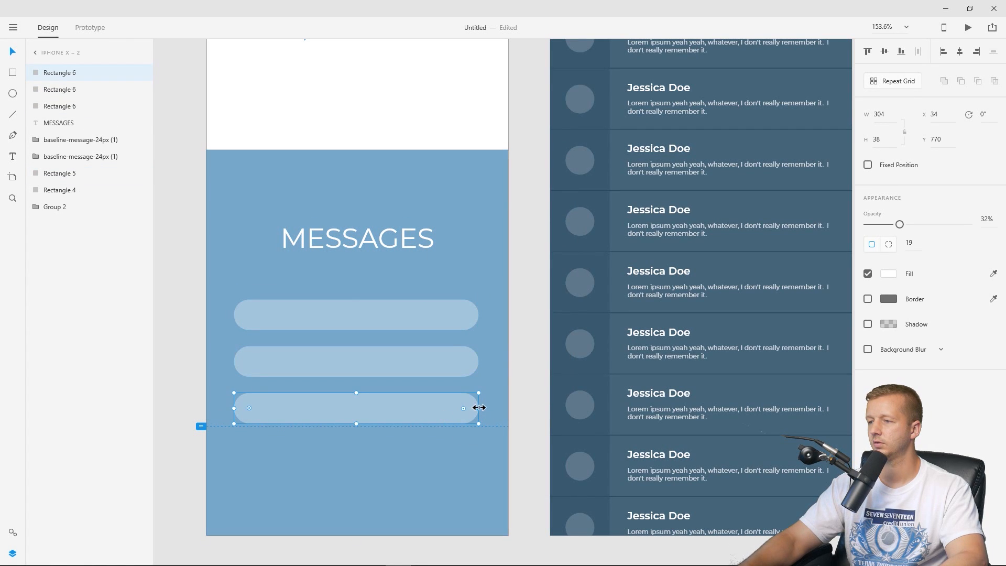
pyautogui.moveTo(478, 408); pyautogui.dragTo(361, 414)
pyautogui.click(404, 464)
pyautogui.scroll(-3, 423, 374)
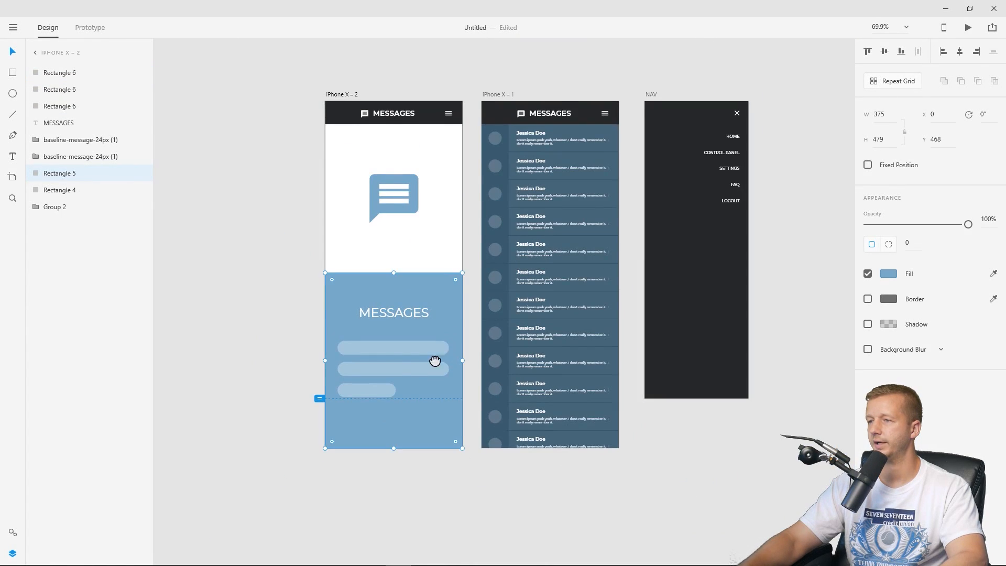
pyautogui.moveTo(434, 359); pyautogui.dragTo(357, 391)
pyautogui.click(232, 208)
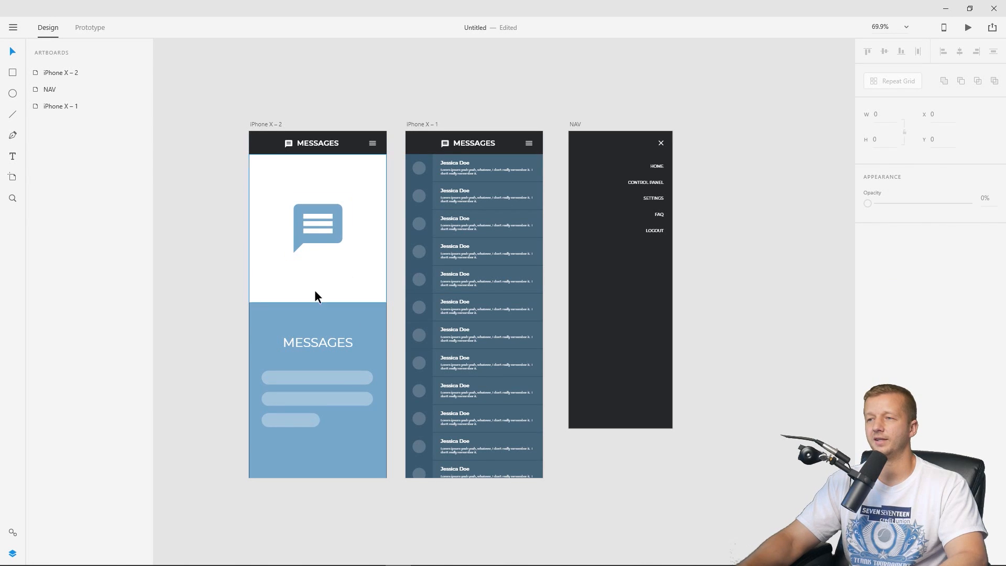
pyautogui.moveTo(221, 320); pyautogui.dragTo(359, 458)
pyautogui.click(231, 342)
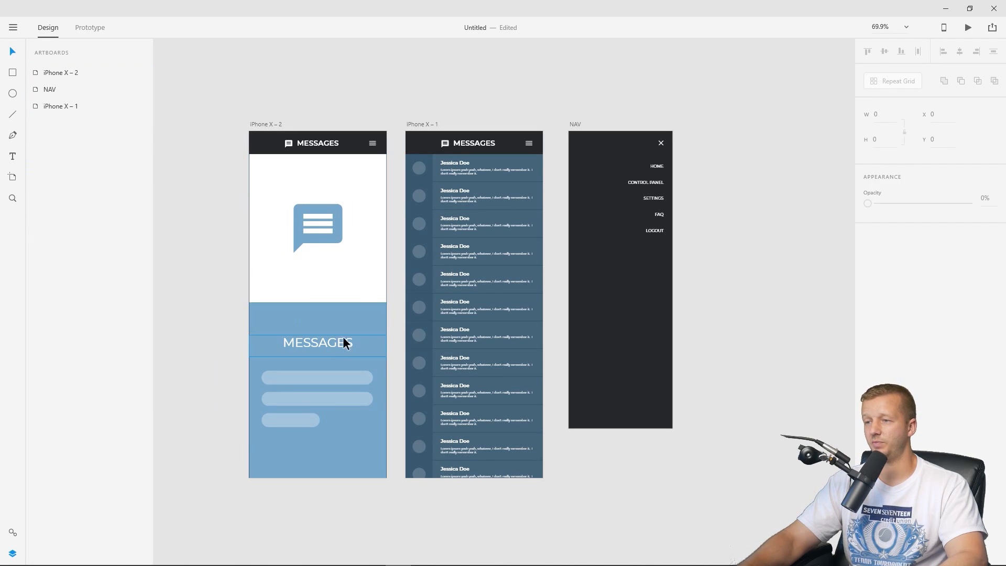
# Set the MESSAGES title on the light blue area to font size 24 and Bold weight.
pyautogui.click(343, 338)
pyautogui.click(871, 245)
pyautogui.hotkey('shift', 'Down')
pyautogui.press('Down')
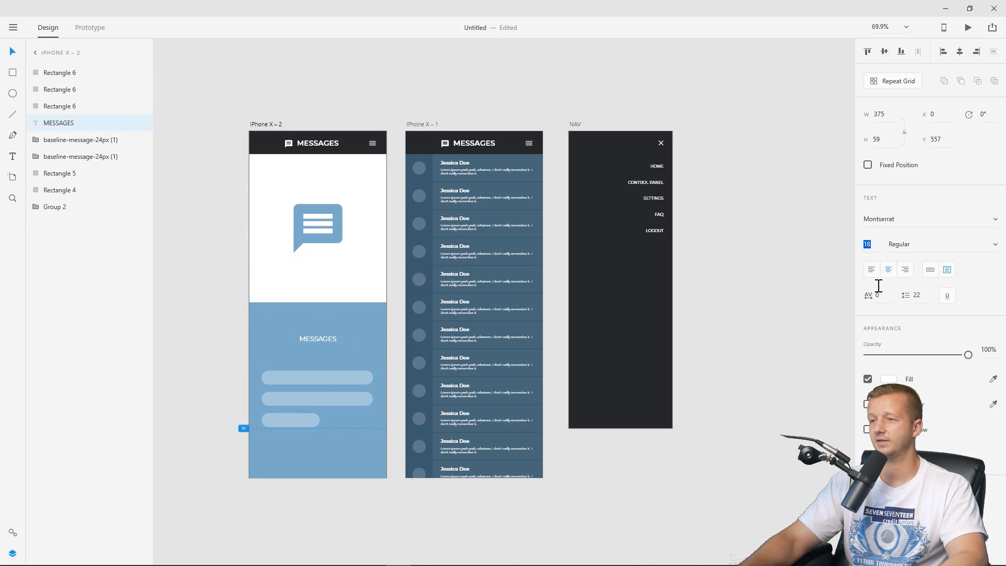
pyautogui.press('Up')
pyautogui.click(916, 244)
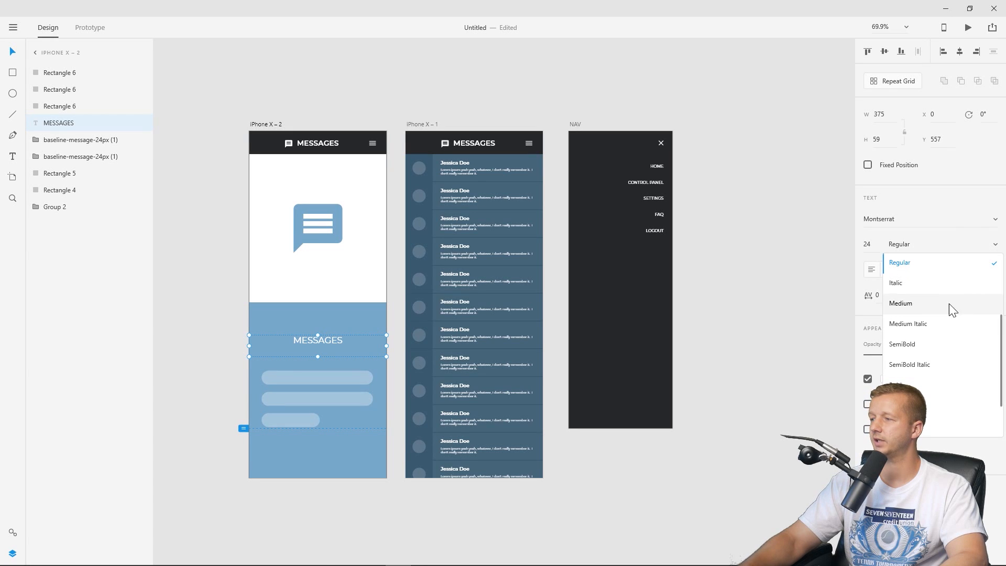
pyautogui.click(923, 383)
pyautogui.click(188, 229)
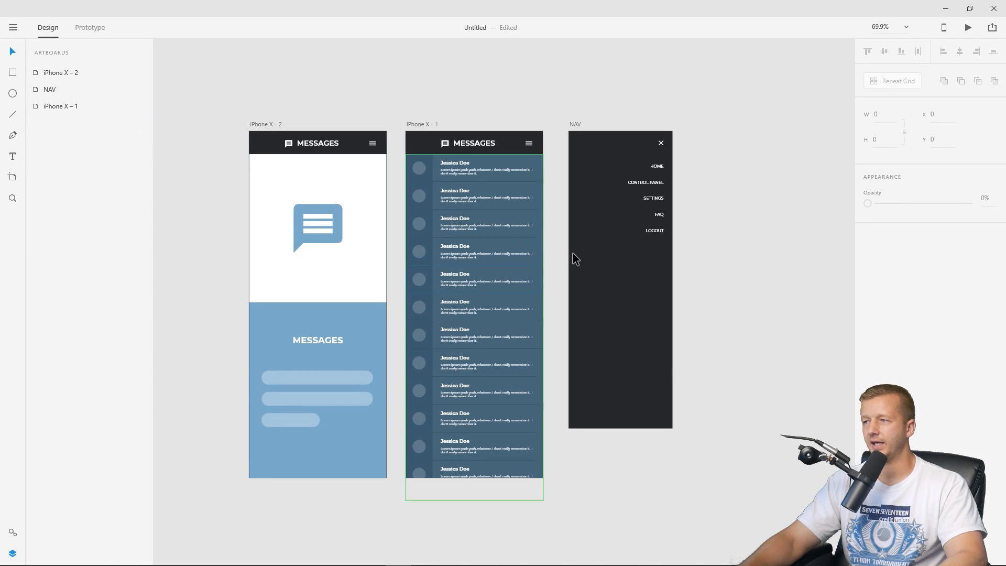
pyautogui.click(576, 127)
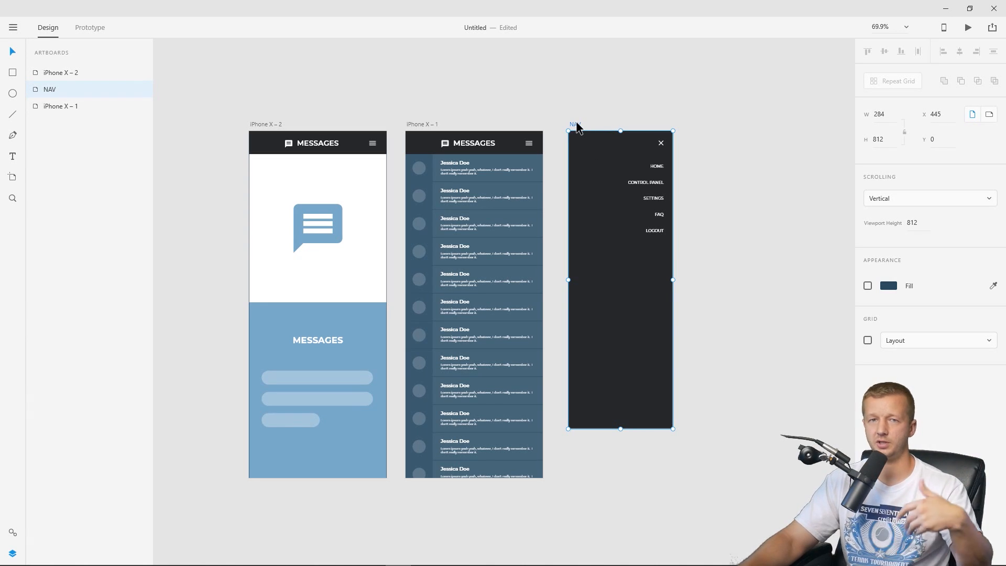
pyautogui.click(402, 89)
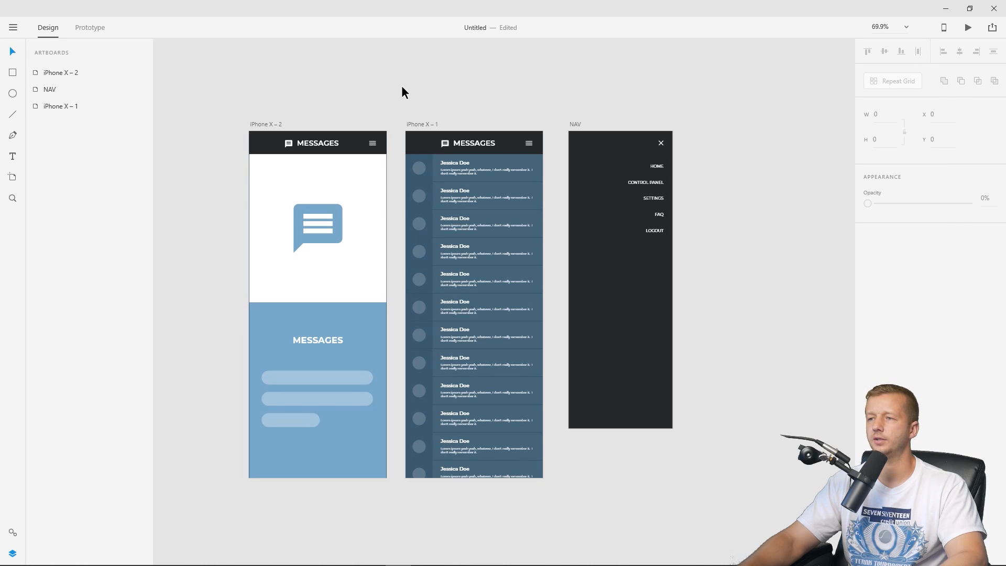
pyautogui.click(374, 148)
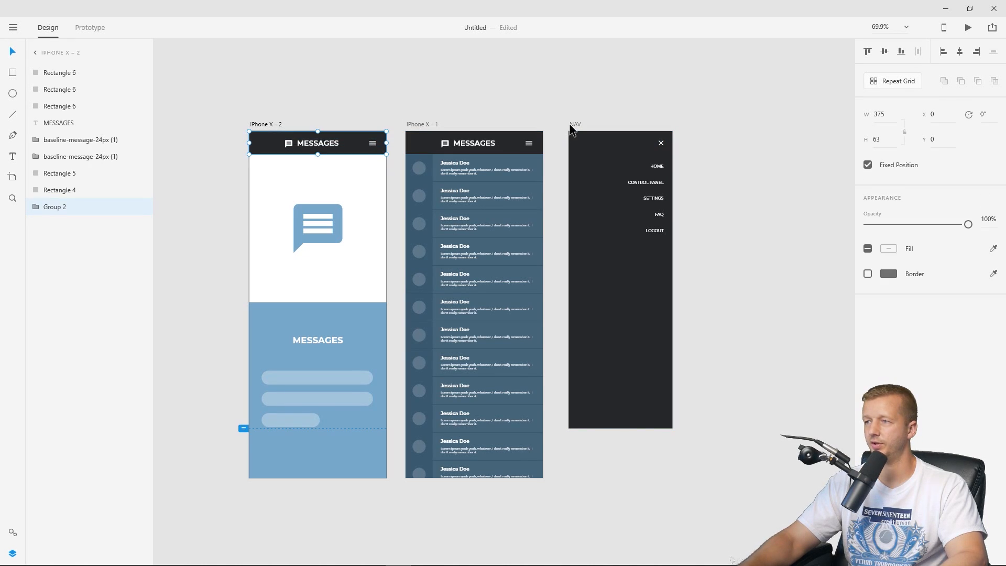
pyautogui.click(582, 87)
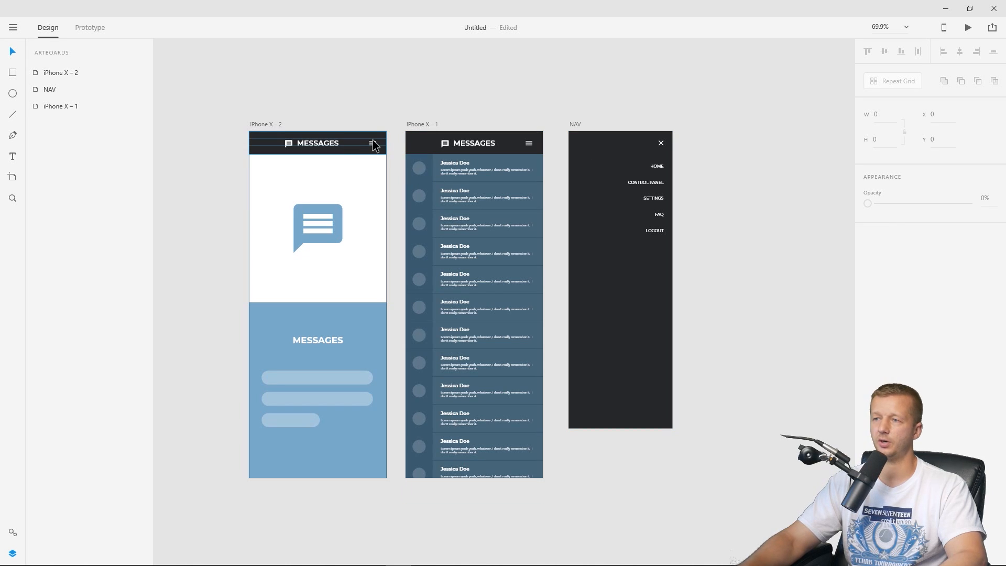
# Switch to Prototype mode and hide the list of artboards.
pyautogui.click(94, 27)
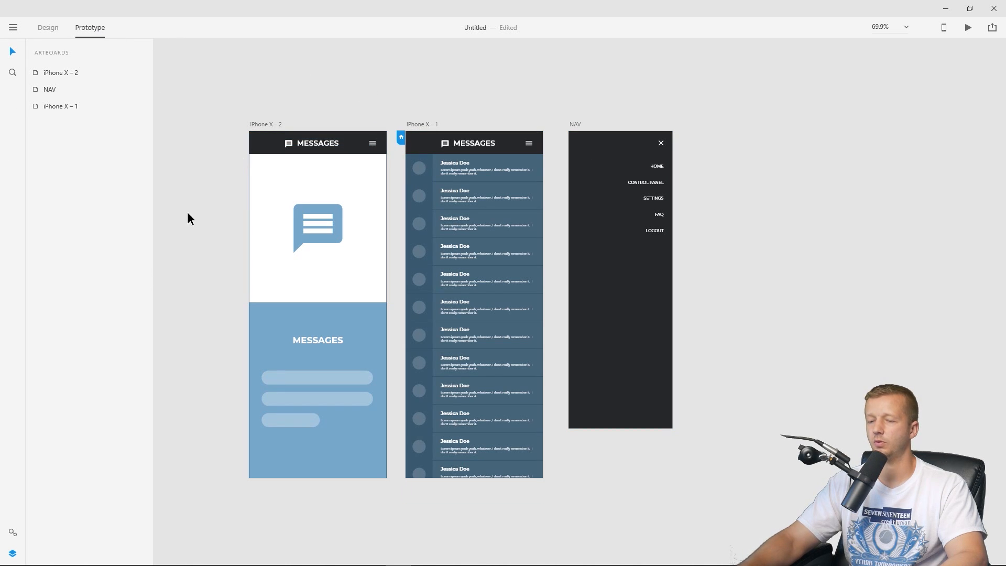
pyautogui.moveTo(11, 534)
pyautogui.click(12, 553)
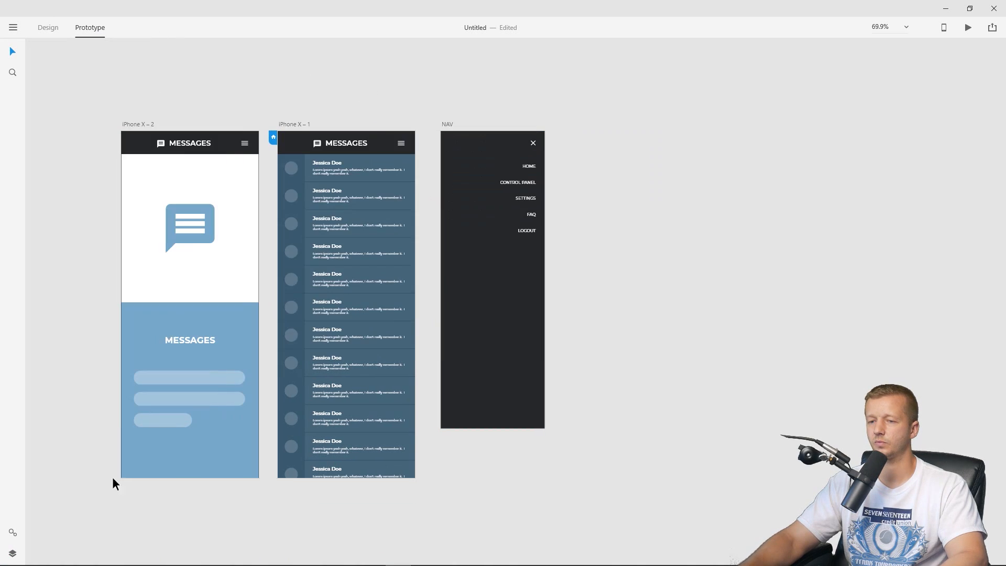
pyautogui.moveTo(184, 101); pyautogui.dragTo(345, 109)
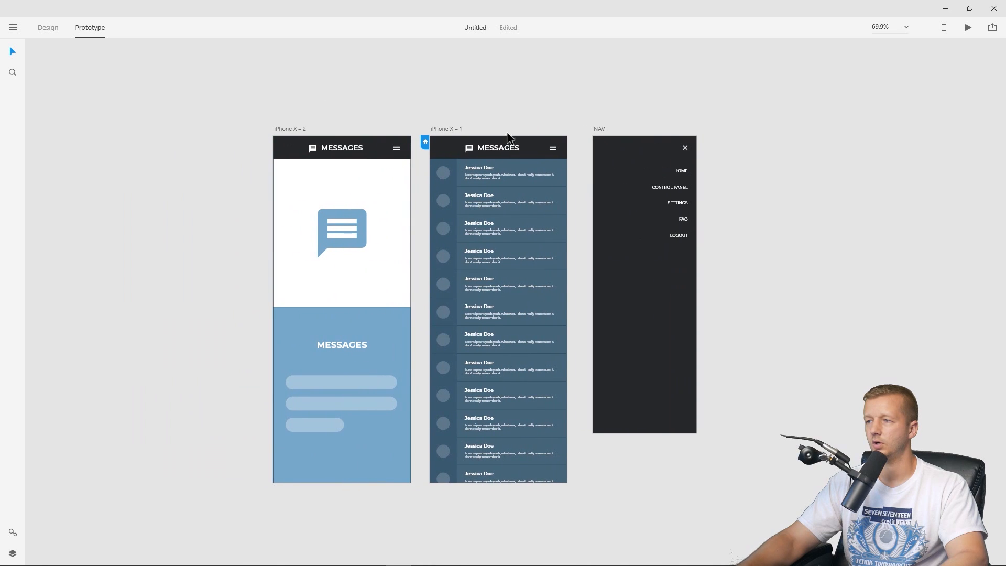
# Give the hamburger icon on iPhone X – 2 the same NAV overlay interaction as the hamburger icon on iPhone X – 1.
pyautogui.click(551, 149)
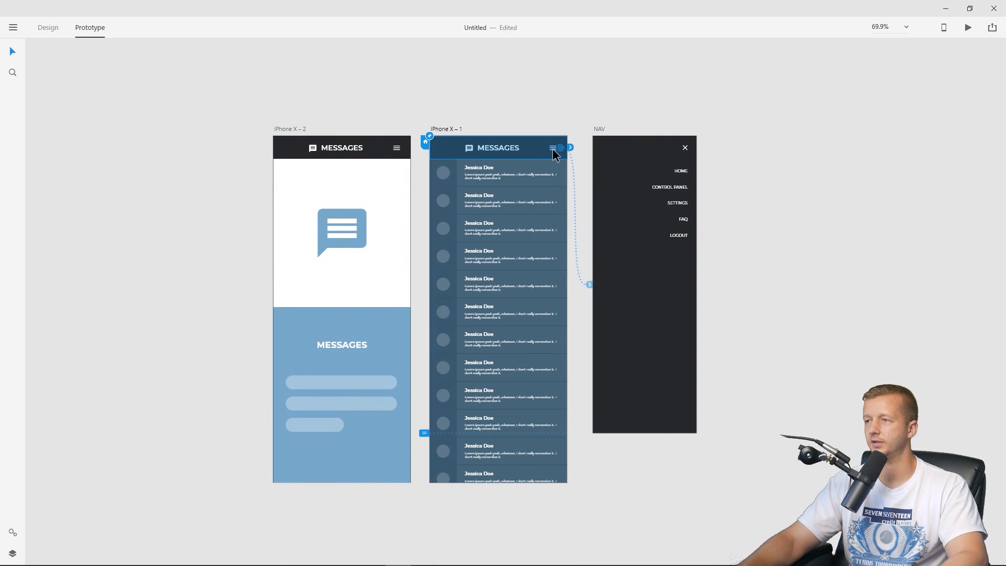
pyautogui.scroll(4, 553, 149)
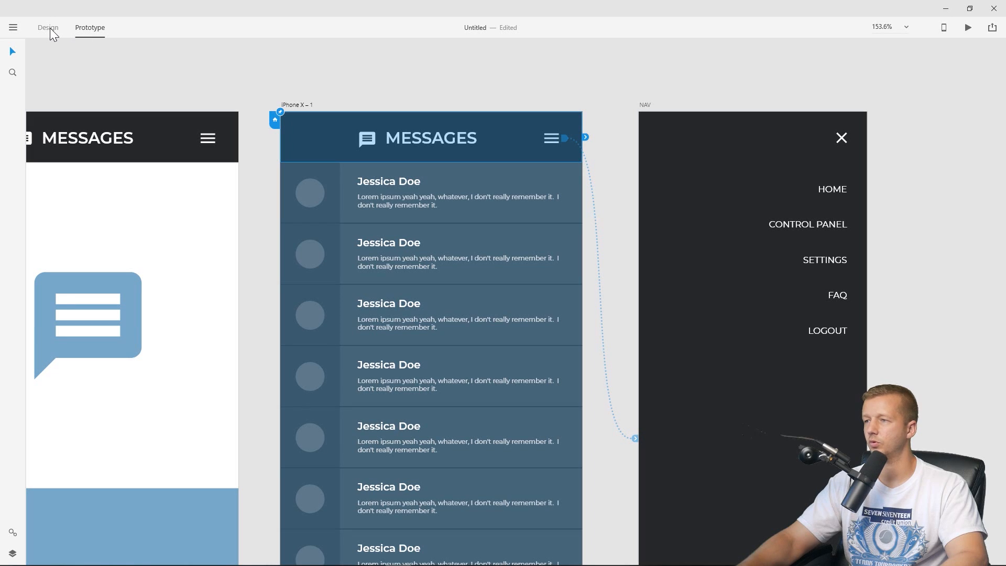
pyautogui.click(593, 113)
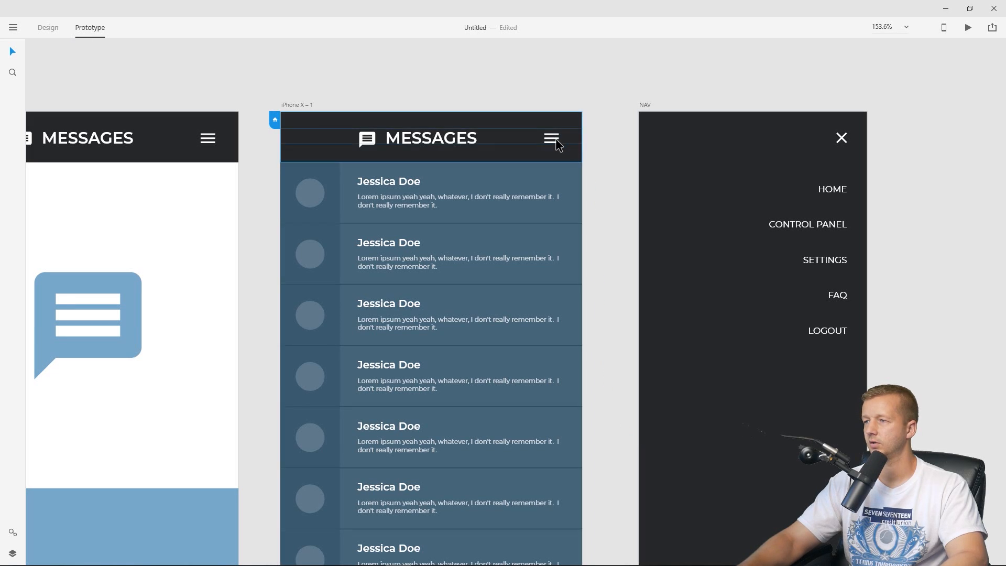
pyautogui.click(557, 145)
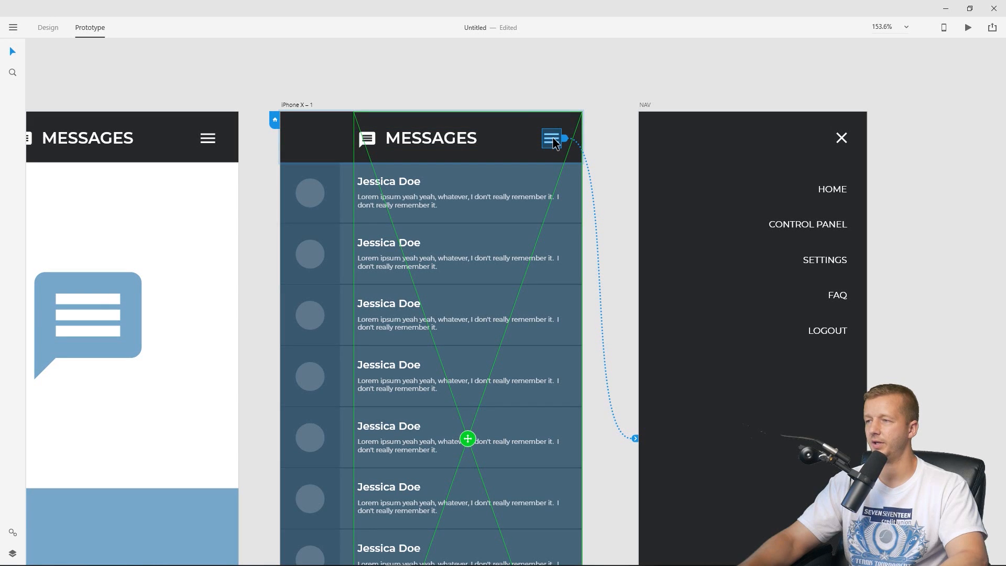
pyautogui.click(209, 140)
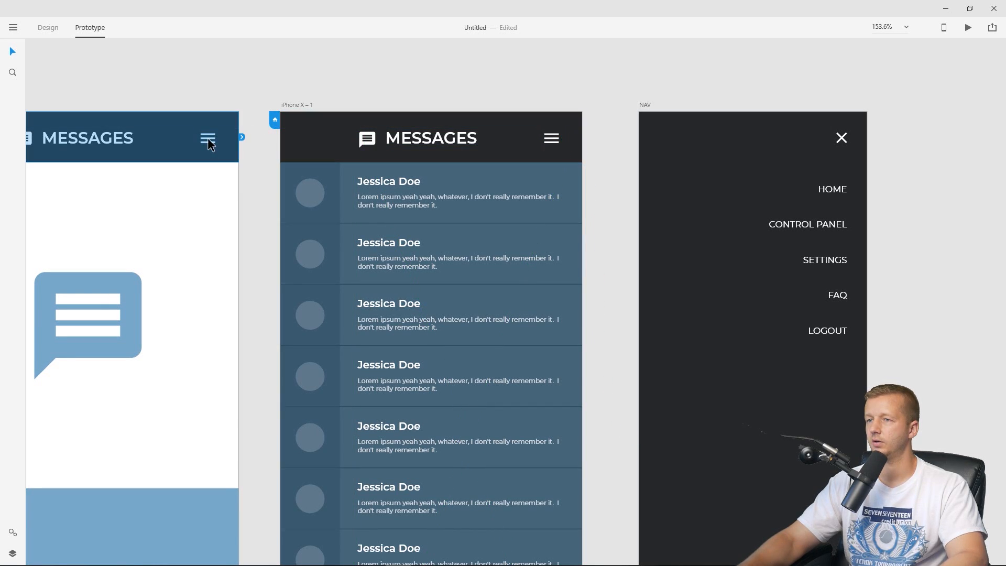
pyautogui.click(210, 141)
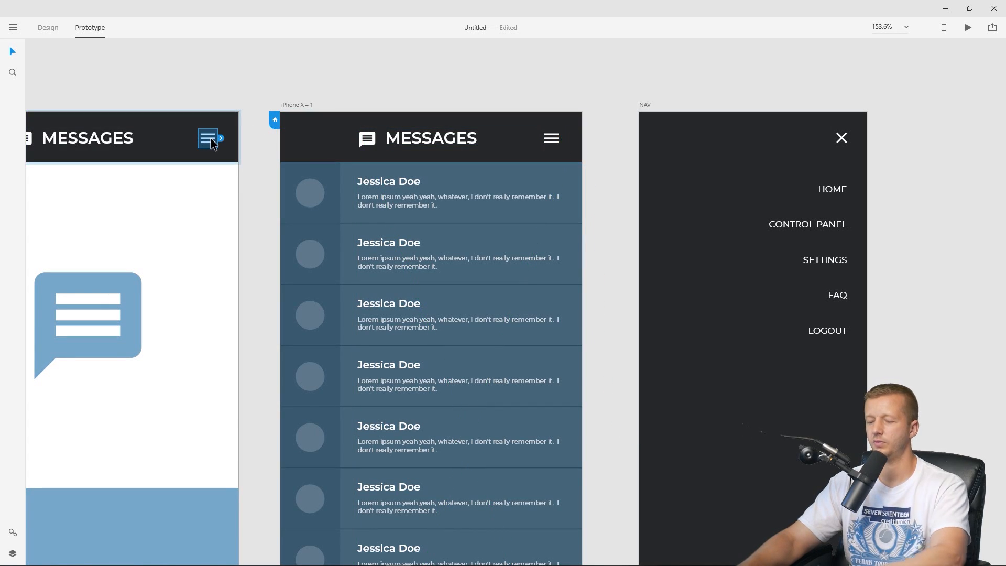
pyautogui.press('Delete')
pyautogui.hotkey('ctrl', 'z')
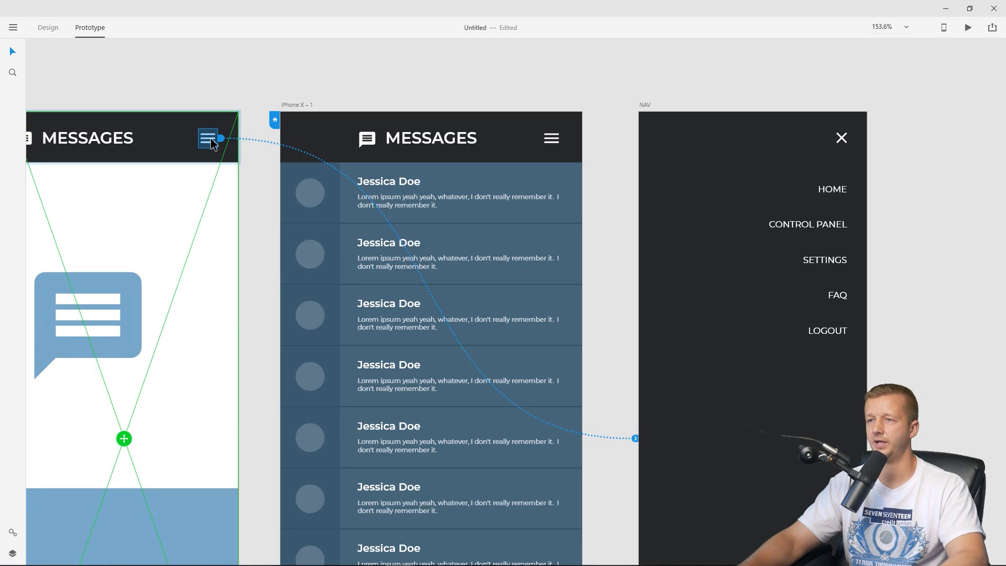
pyautogui.scroll(-3, 208, 251)
pyautogui.moveTo(213, 157); pyautogui.dragTo(317, 78)
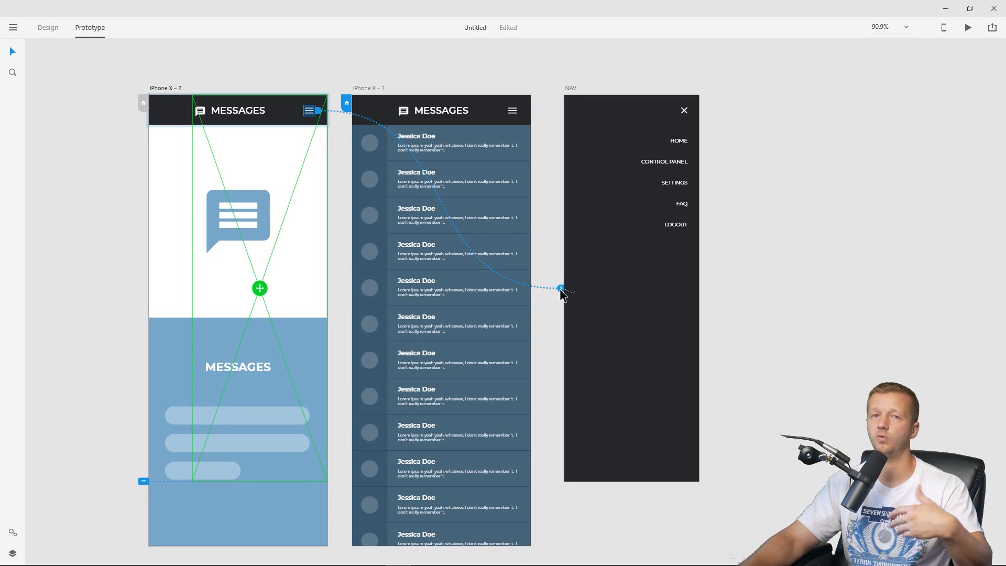
# Link the MESSAGES title on iPhone X – 2's blue area to iPhone X – 1 with a Slide Left transition, Ease Out, 0.4 s.
pyautogui.click(87, 183)
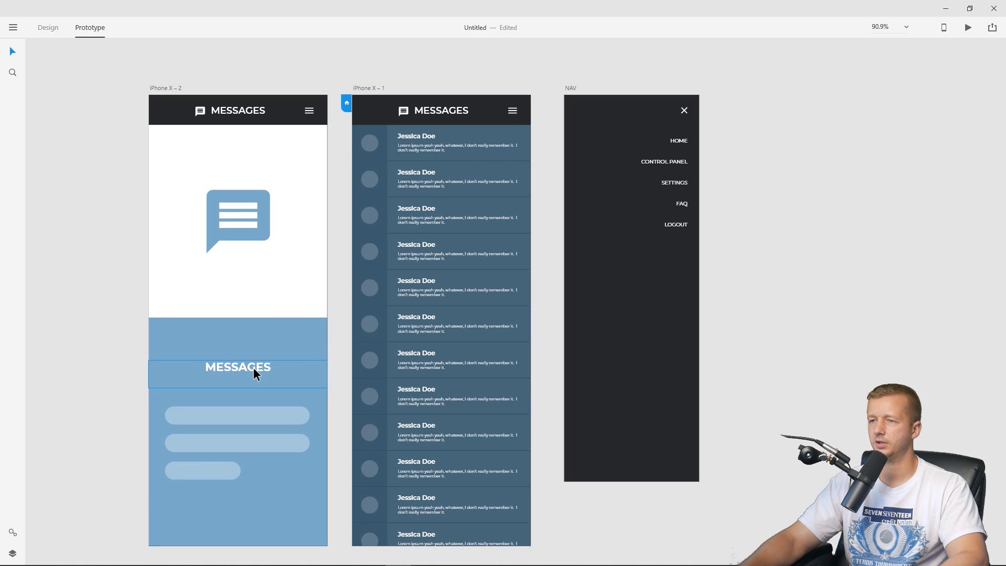
pyautogui.click(266, 223)
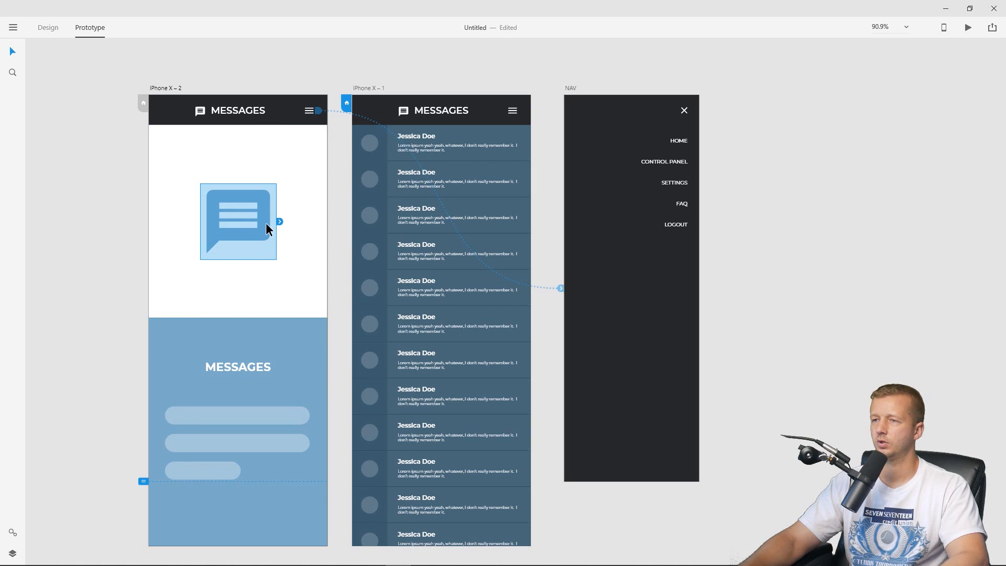
pyautogui.click(244, 366)
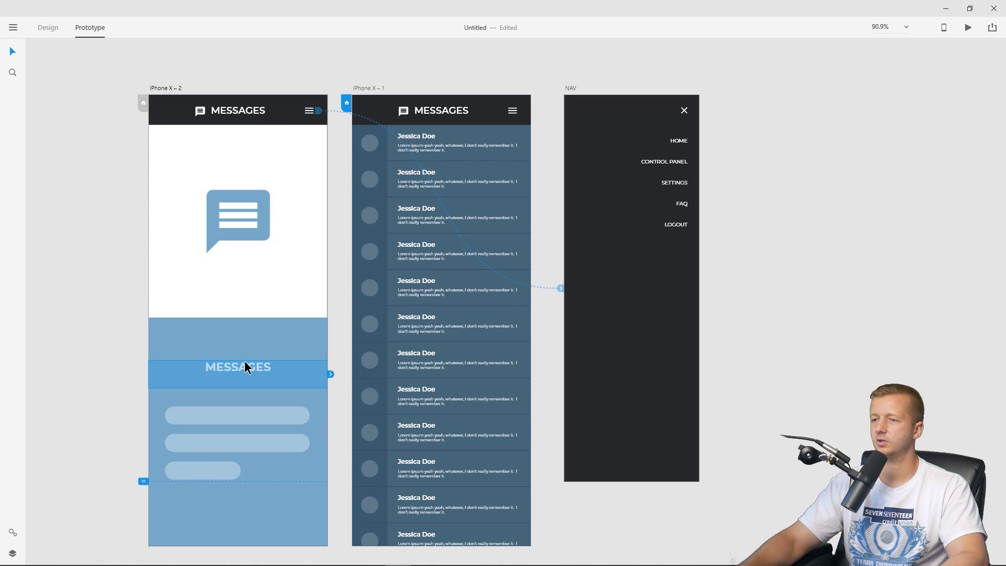
pyautogui.moveTo(330, 374); pyautogui.dragTo(374, 312)
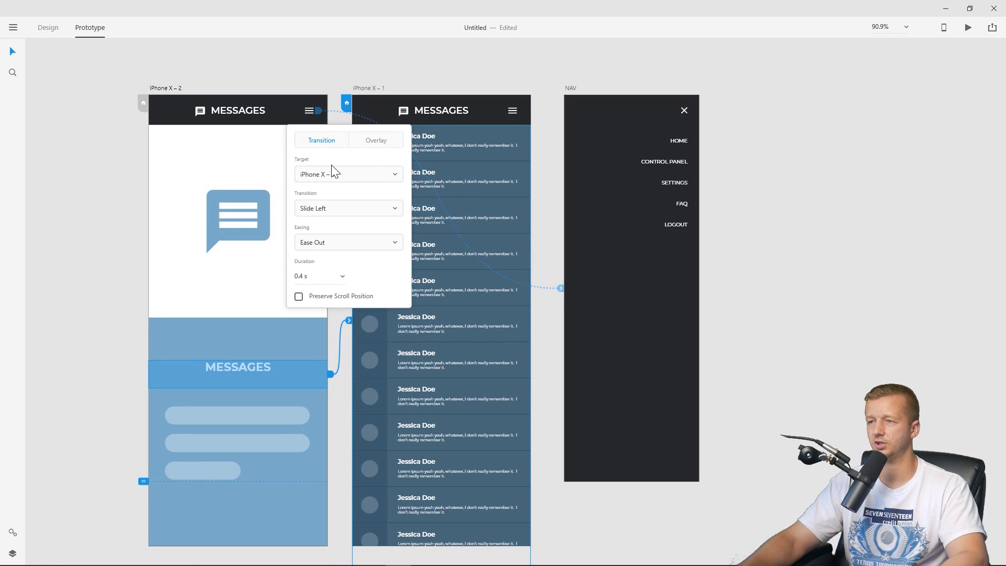
pyautogui.click(111, 187)
pyautogui.click(435, 109)
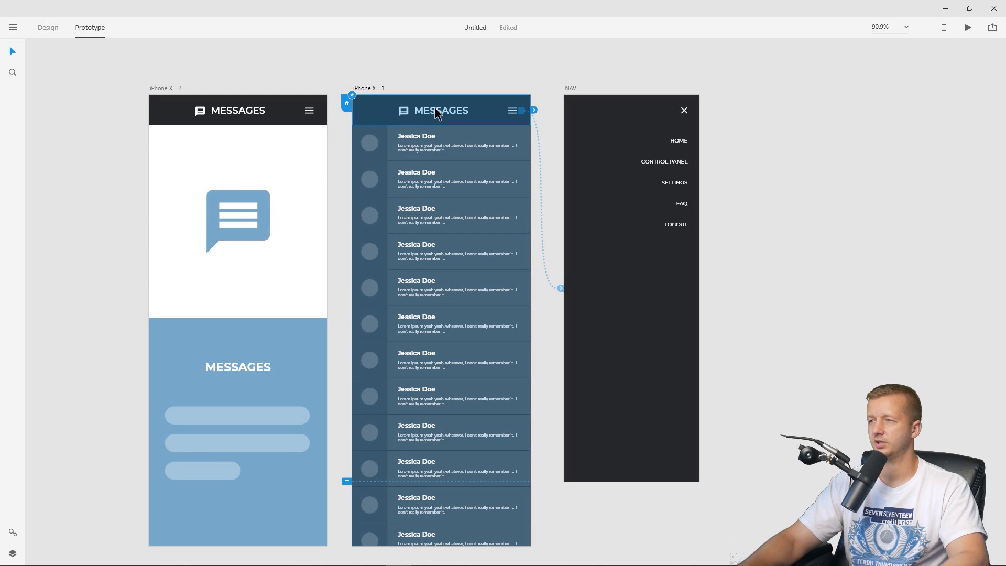
pyautogui.click(446, 134)
pyautogui.click(430, 68)
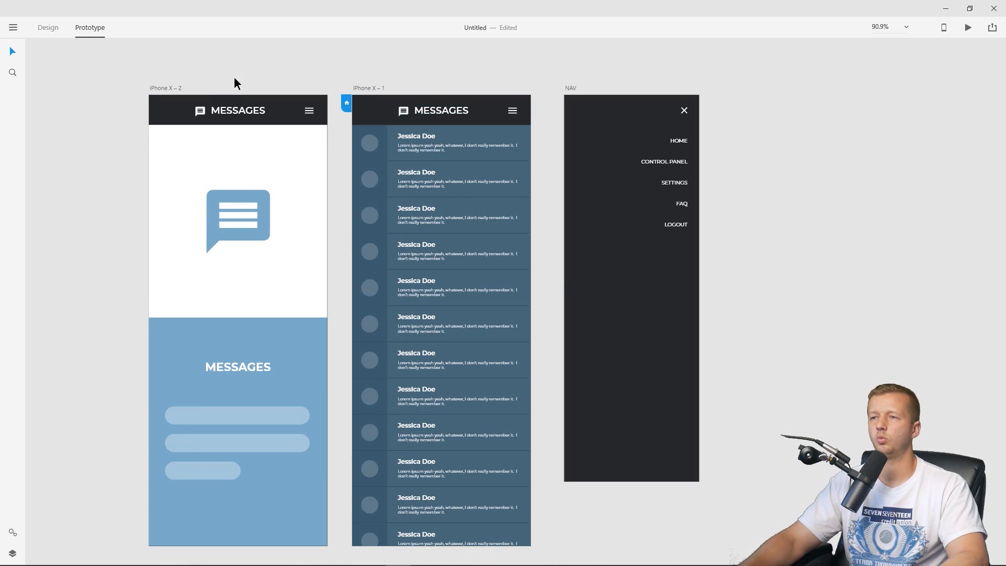
pyautogui.hotkey('ctrl', 's')
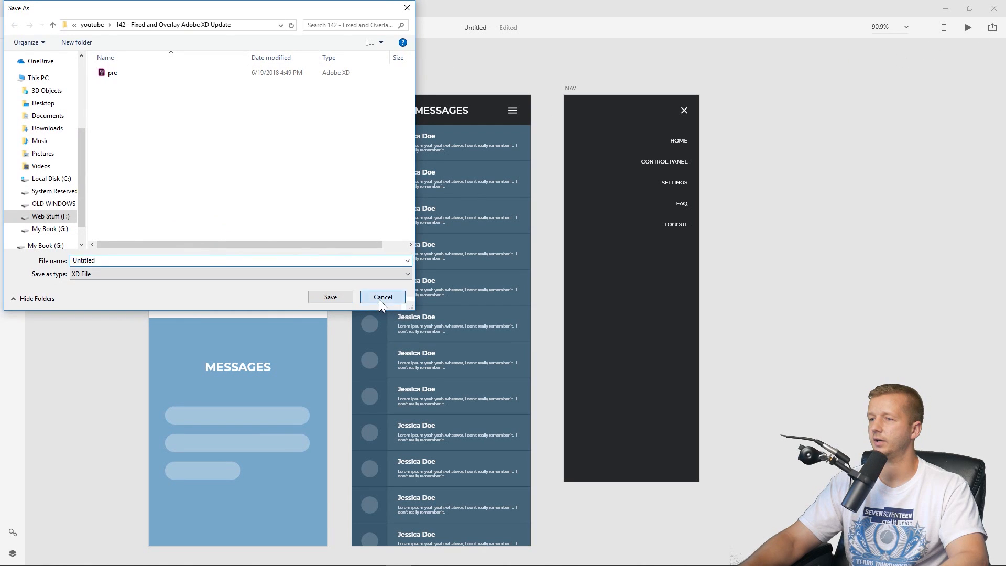
pyautogui.click(379, 298)
# Preview the prototype starting from iPhone X – 2, then open and close its NAV overlay.
pyautogui.click(968, 28)
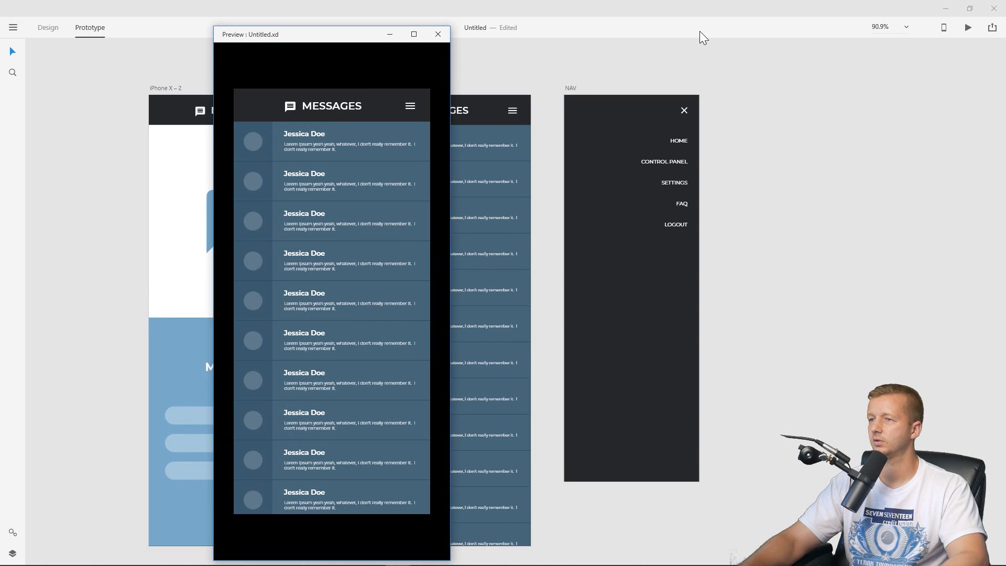
pyautogui.click(431, 33)
pyautogui.click(177, 87)
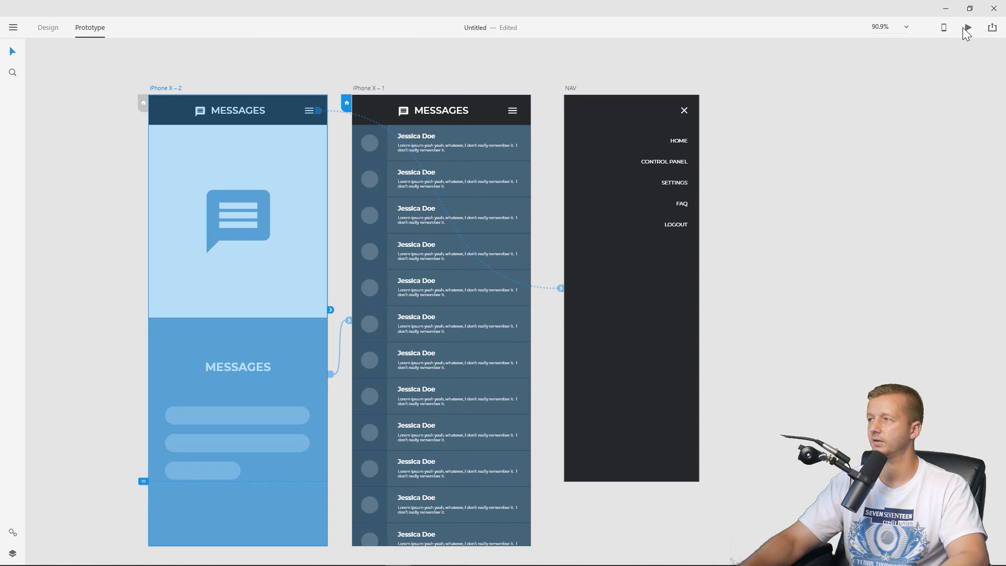
pyautogui.click(967, 28)
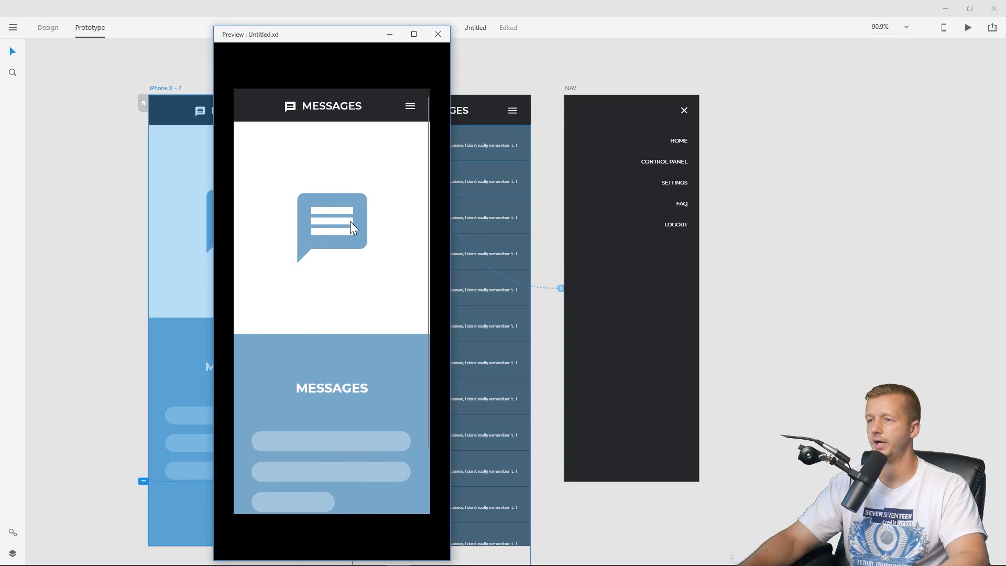
pyautogui.click(411, 106)
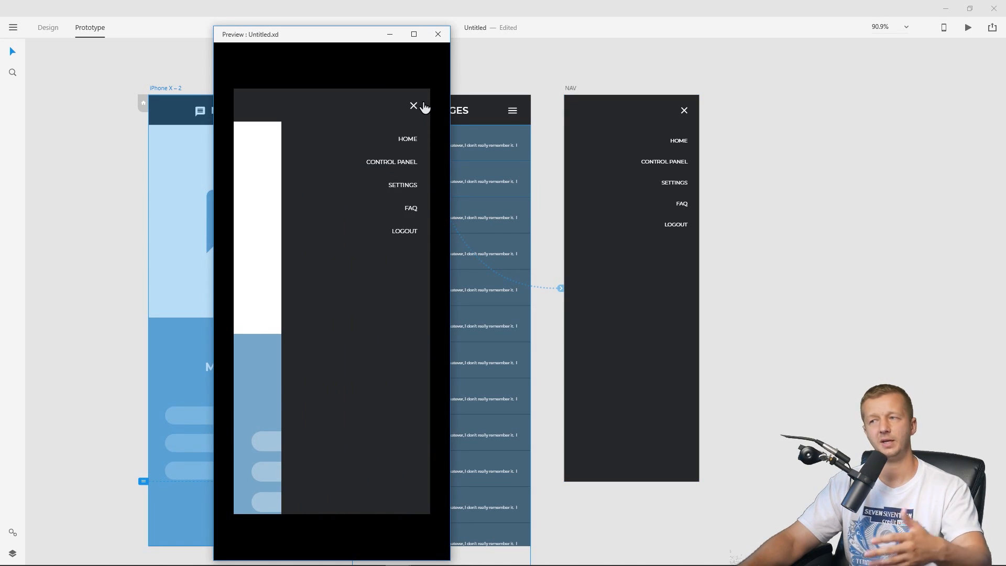
pyautogui.click(413, 106)
# Test the preview's scrolling, follow the link to iPhone X – 1, open and close its NAV overlay, and close the preview.
pyautogui.scroll(-1, 332, 398)
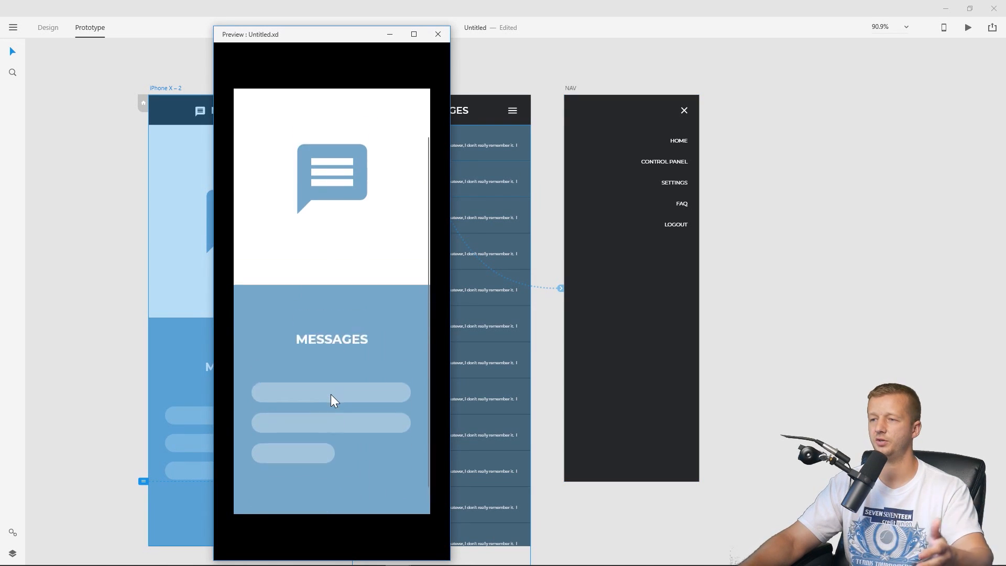
pyautogui.scroll(1, 331, 394)
pyautogui.click(331, 393)
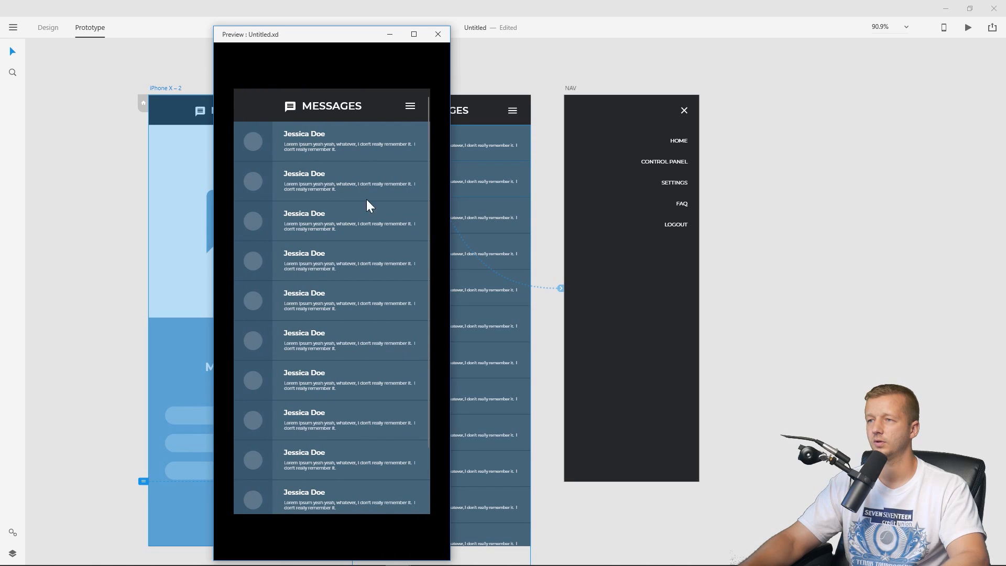
pyautogui.click(411, 107)
pyautogui.click(414, 107)
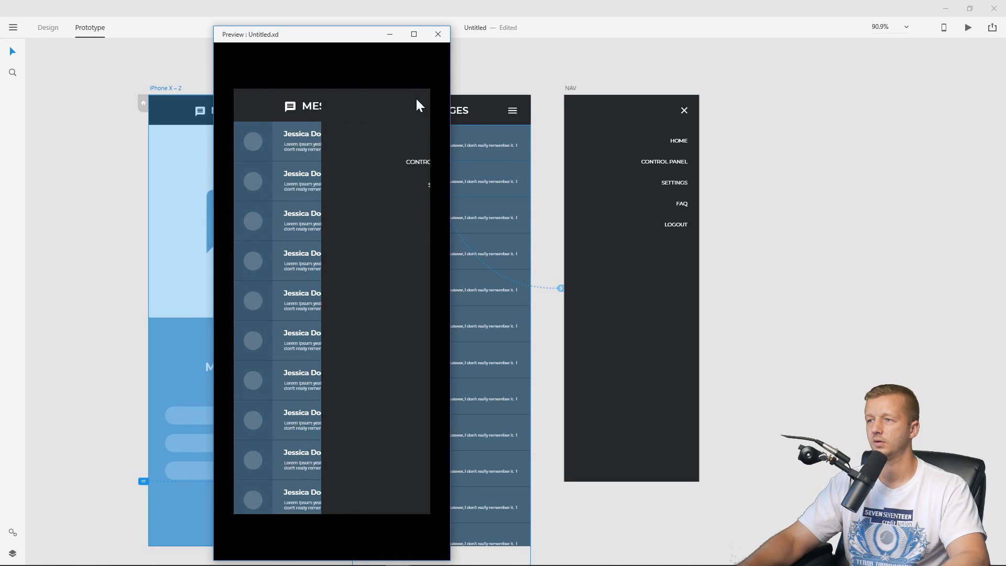
pyautogui.scroll(-1, 326, 264)
pyautogui.scroll(1, 325, 261)
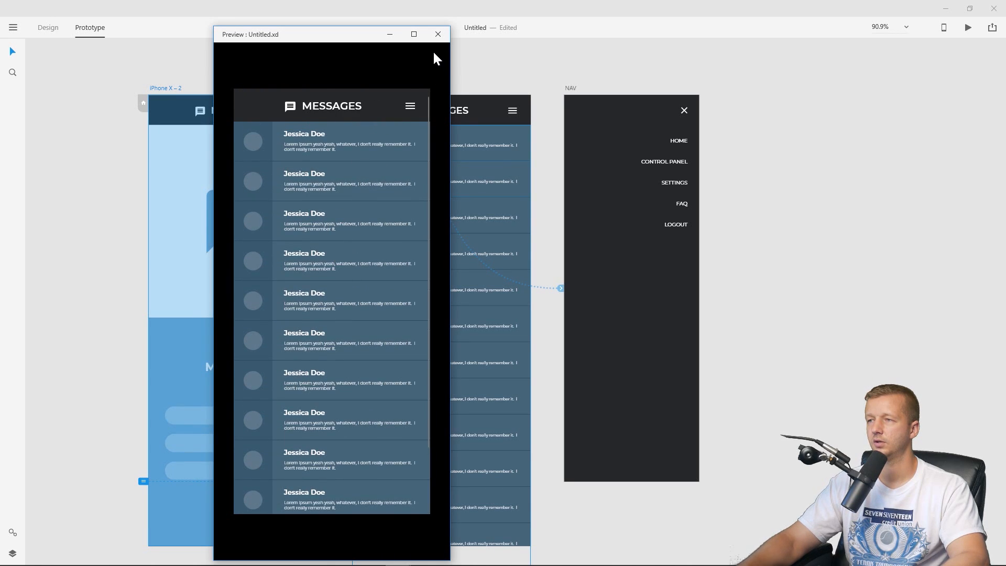
pyautogui.click(437, 35)
# Return to Design mode and move the NAV artboard slightly closer to iPhone X – 1.
pyautogui.click(45, 29)
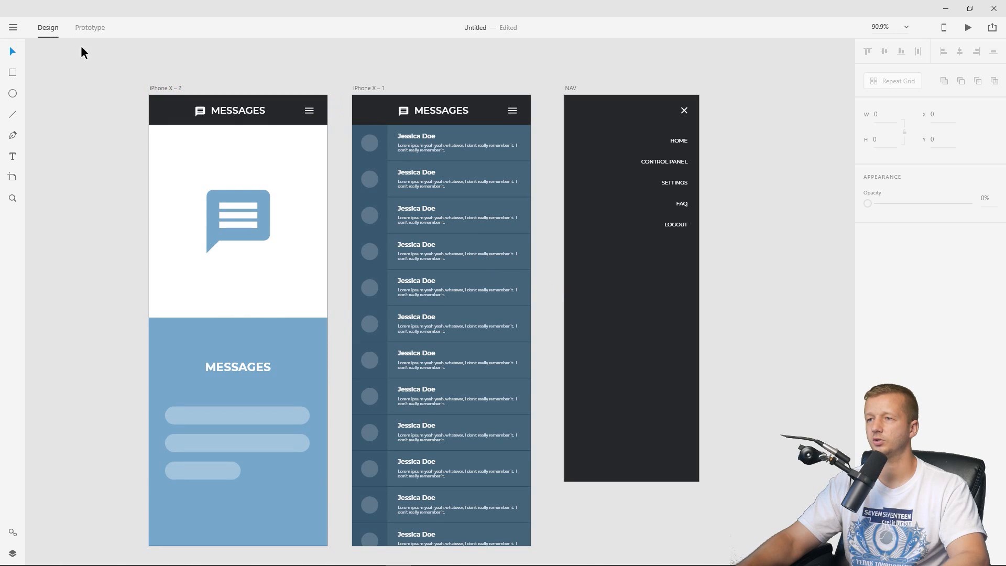
pyautogui.scroll(-3, 359, 58)
pyautogui.moveTo(586, 93); pyautogui.dragTo(598, 154)
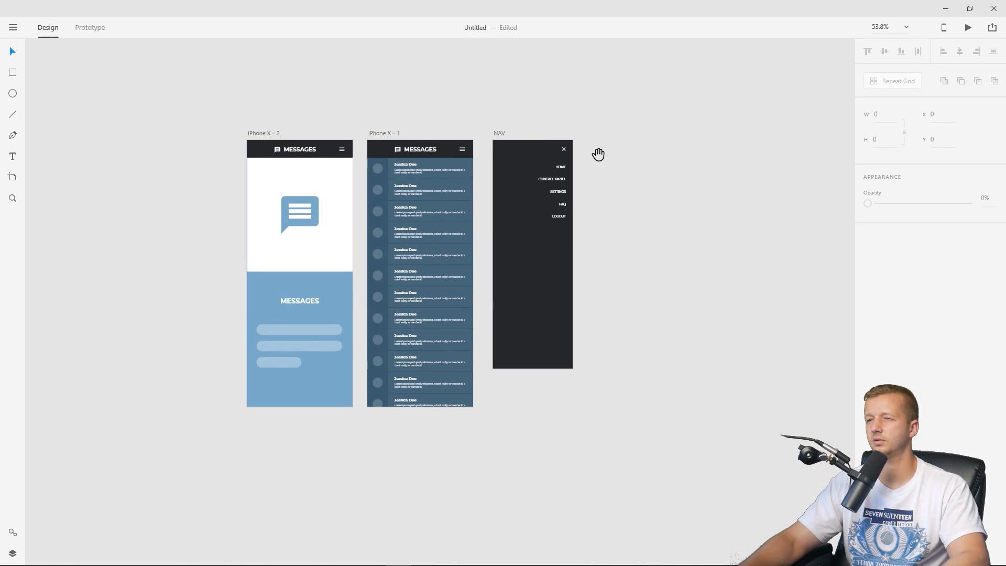
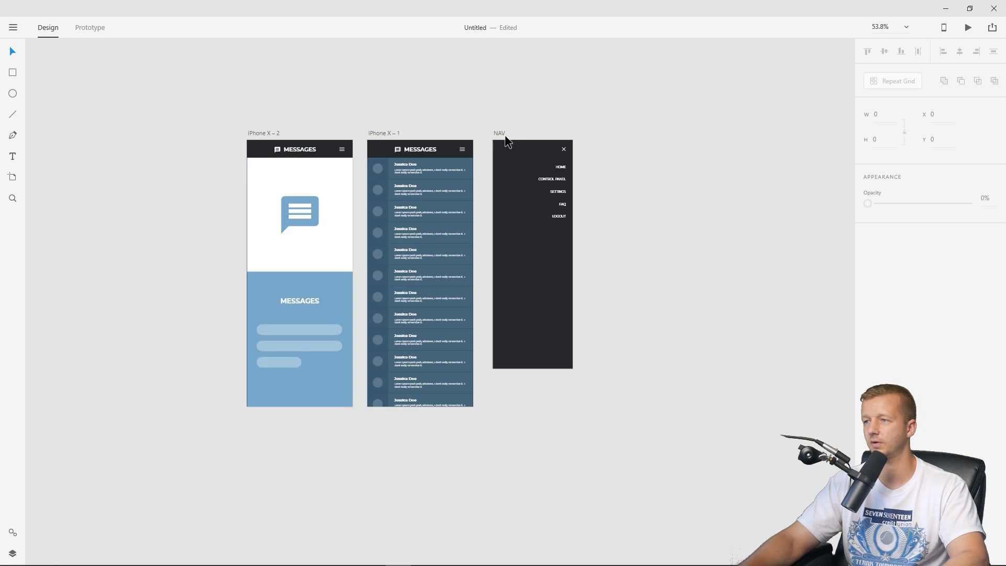
pyautogui.moveTo(505, 137); pyautogui.dragTo(498, 121)
pyautogui.click(497, 107)
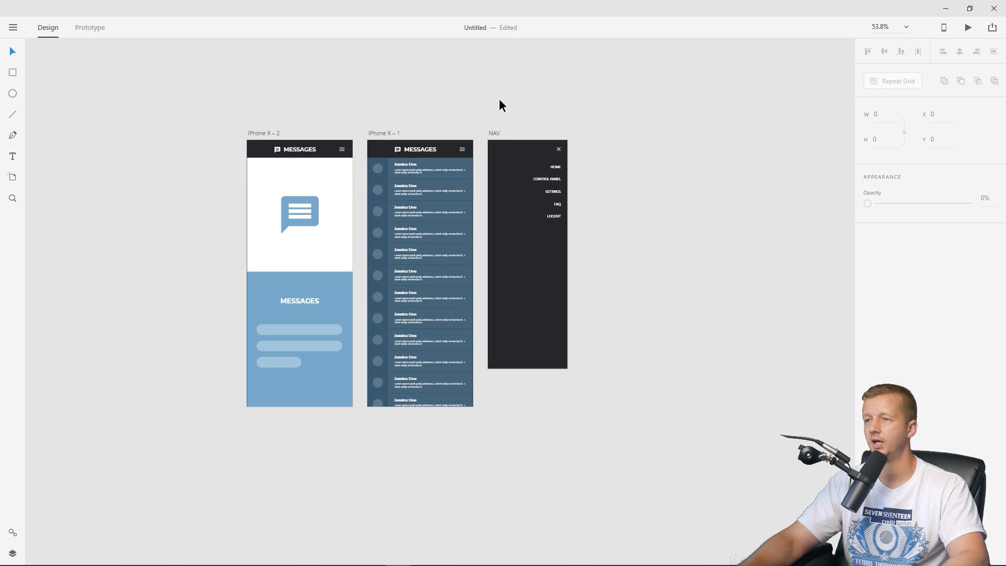
pyautogui.scroll(5, 413, 182)
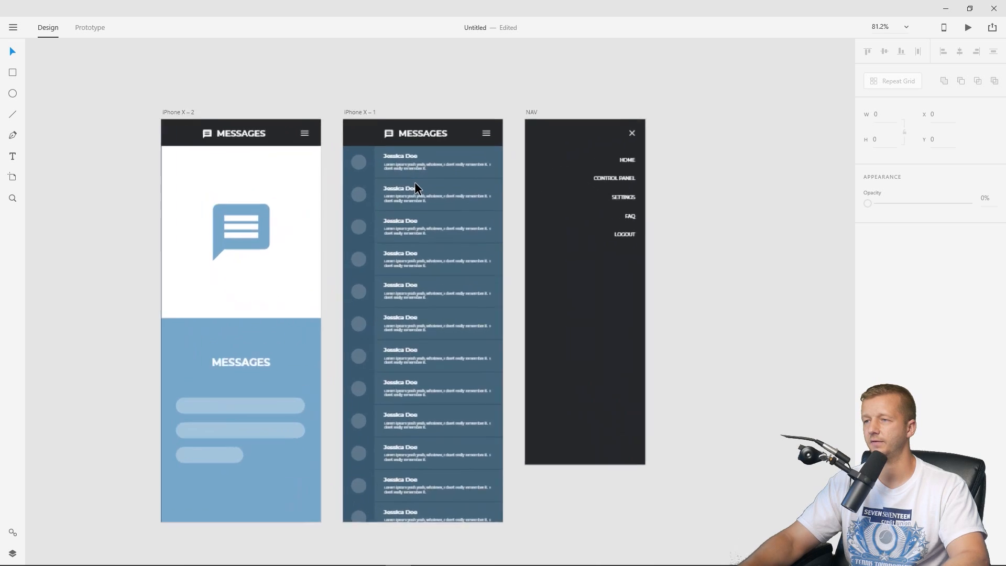
pyautogui.click(440, 148)
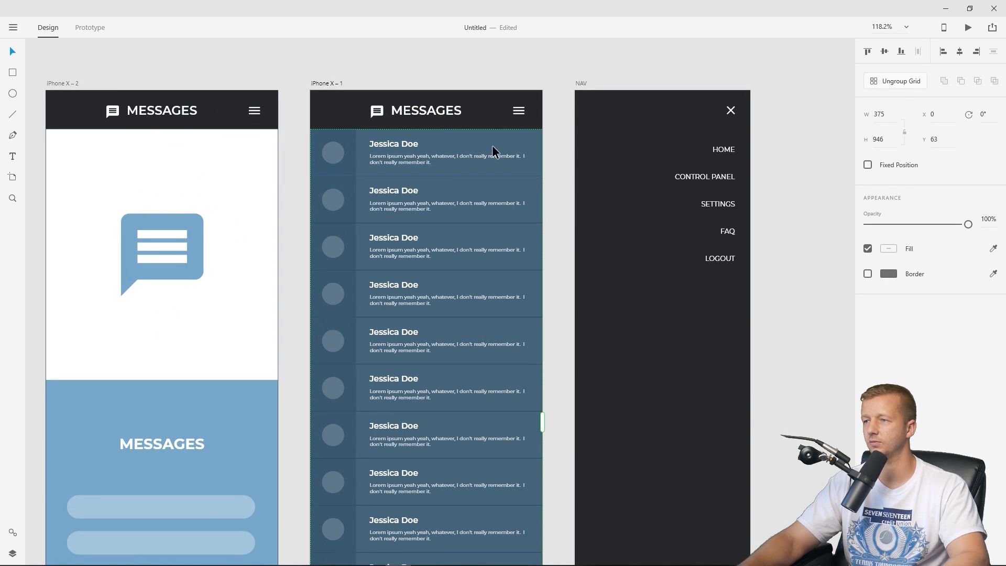
pyautogui.scroll(-2, 470, 152)
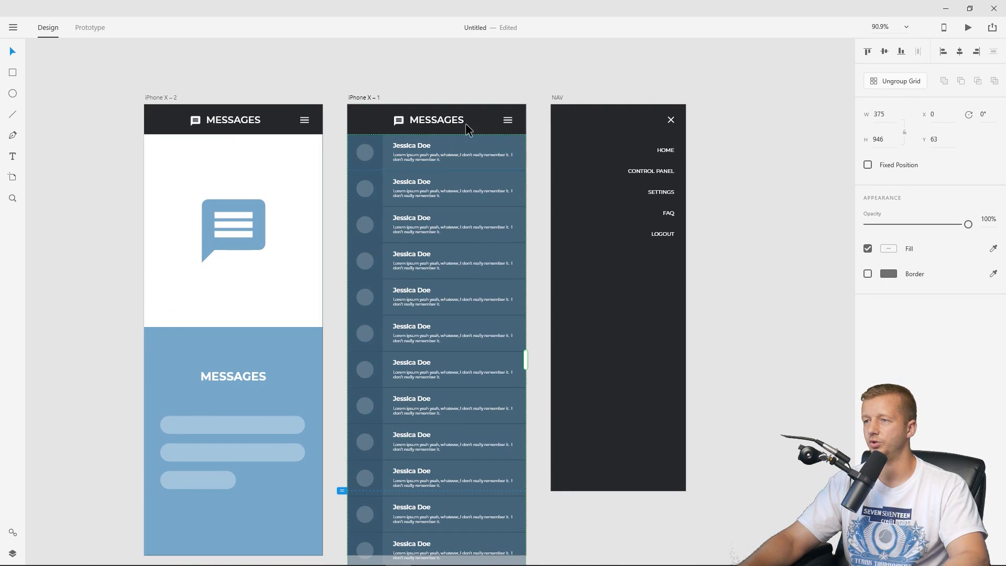
pyautogui.click(416, 62)
pyautogui.scroll(-1, 465, 120)
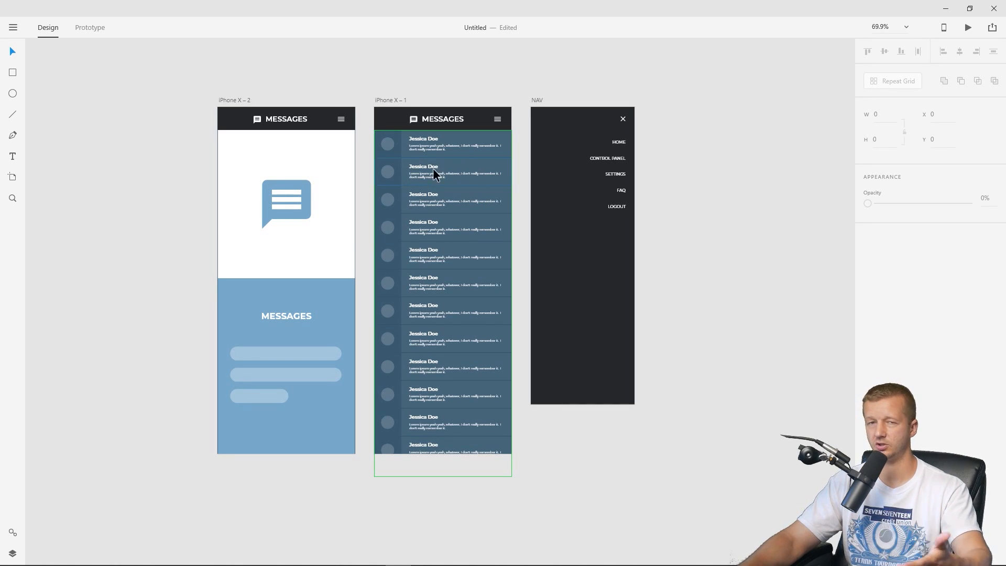
# Duplicate the NAV artboard.
pyautogui.click(538, 98)
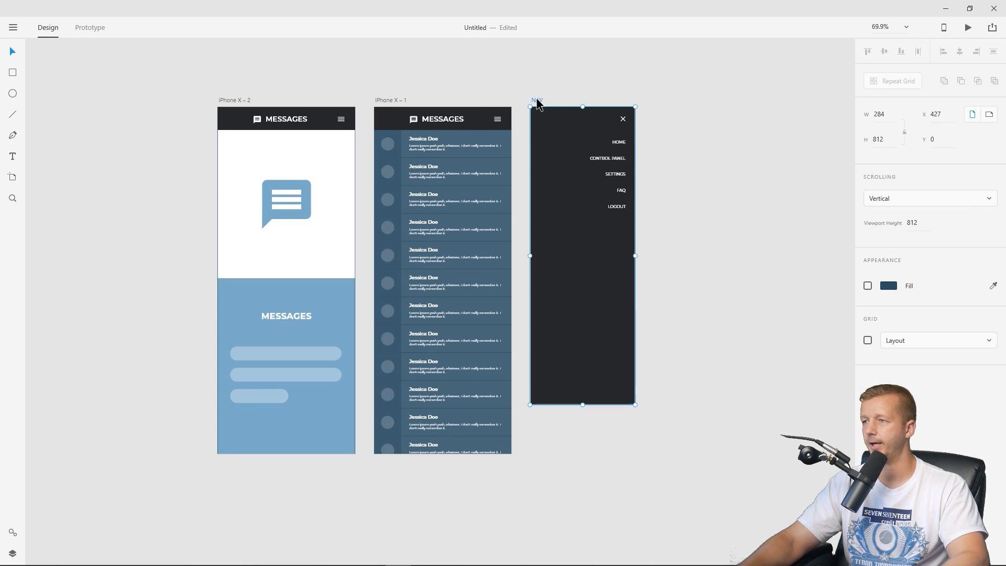
pyautogui.hotkey('ctrl', 'd')
pyautogui.click(681, 84)
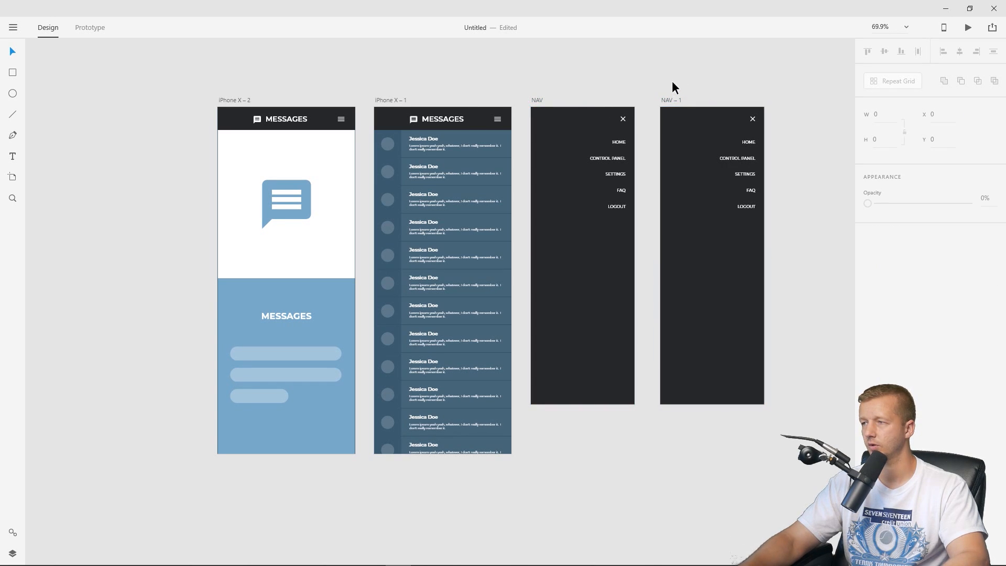
# Delete the close icon and all menu links from the duplicated NAV artboard, keeping its background rectangle.
pyautogui.moveTo(674, 78); pyautogui.dragTo(604, 89)
pyautogui.click(604, 111)
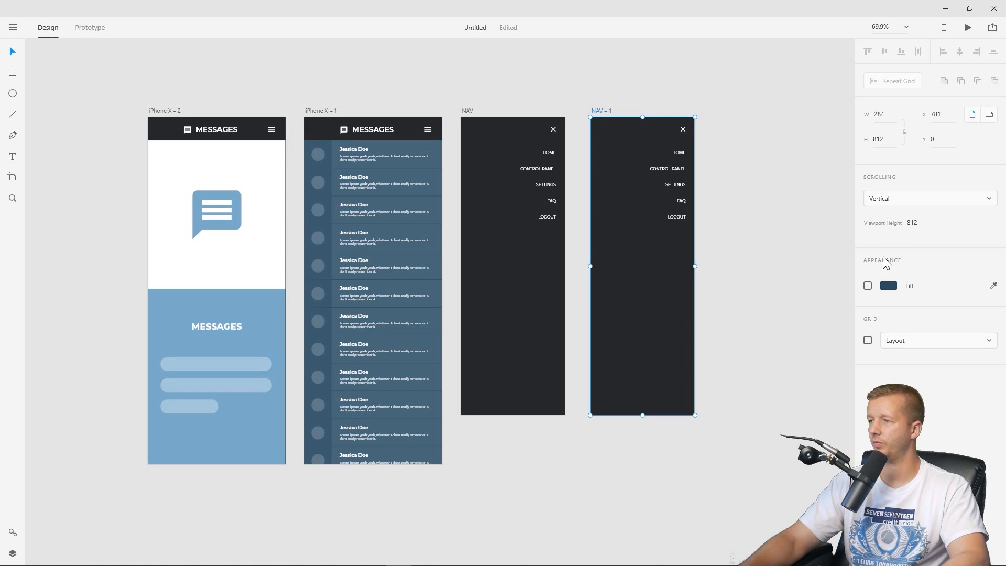
pyautogui.click(709, 227)
pyautogui.moveTo(709, 227); pyautogui.dragTo(665, 138)
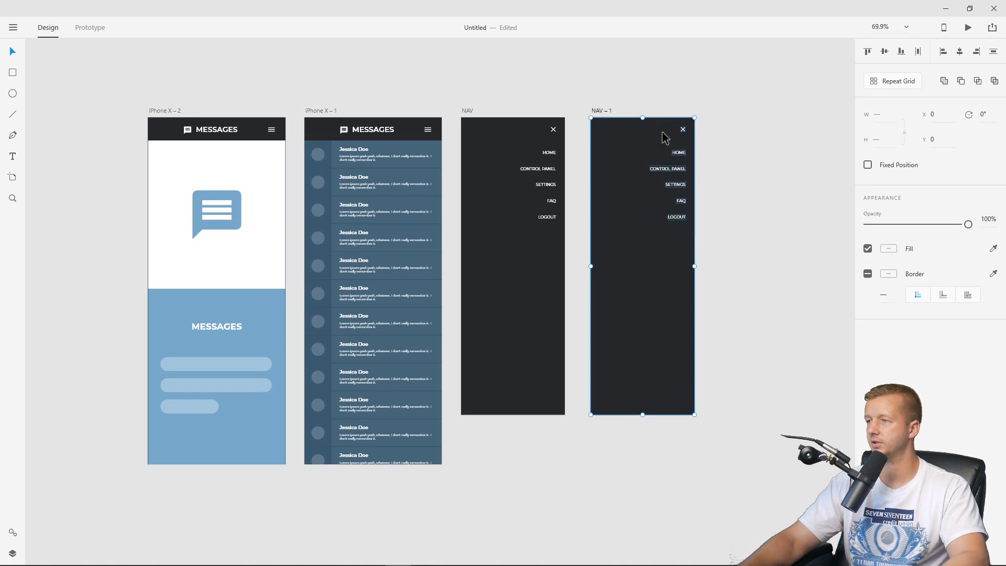
pyautogui.press('Delete')
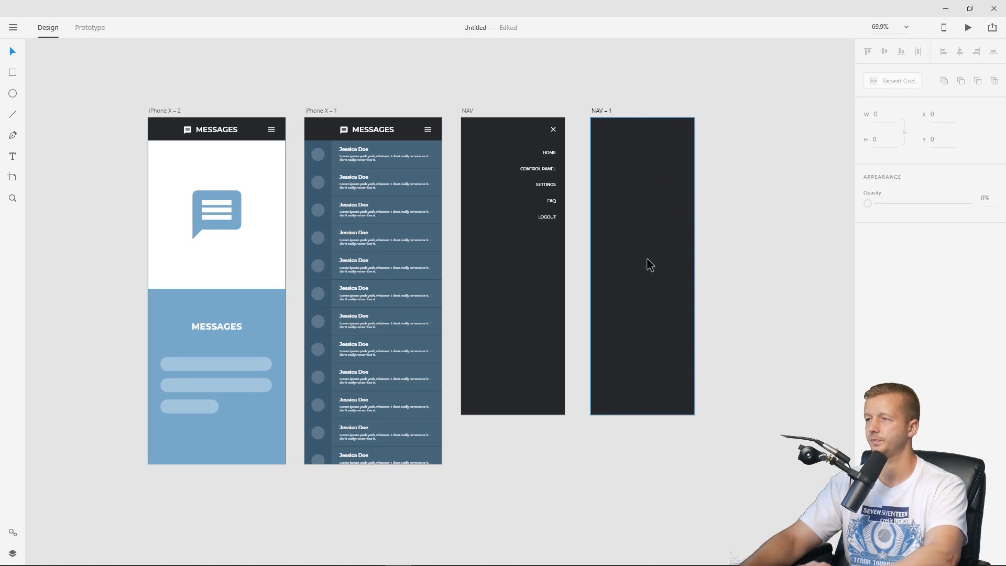
# Fill the background rectangle on NAV – 1 with white and shorten it to a height of about 358.
pyautogui.click(650, 263)
pyautogui.click(889, 273)
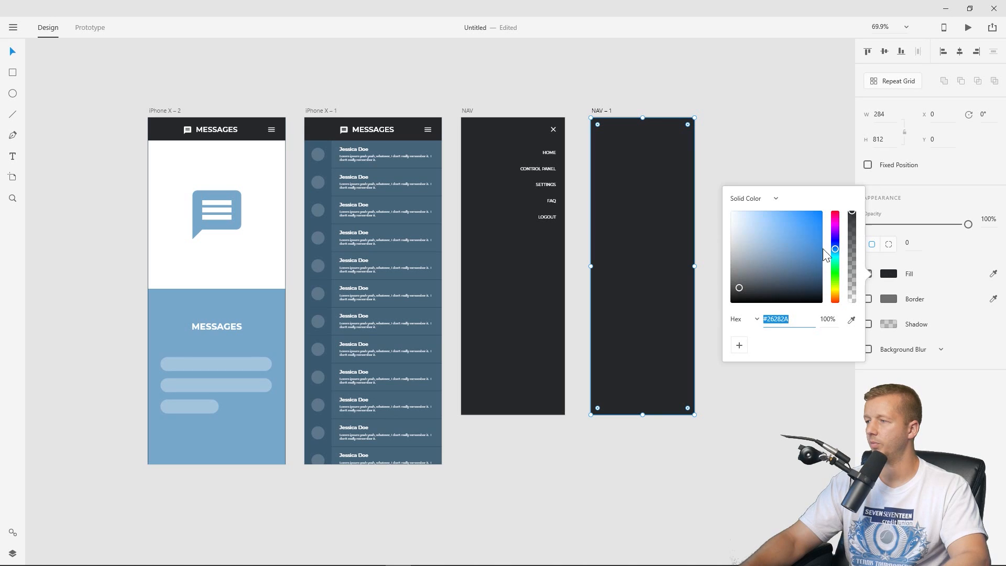
pyautogui.click(750, 231)
pyautogui.click(770, 154)
pyautogui.click(633, 167)
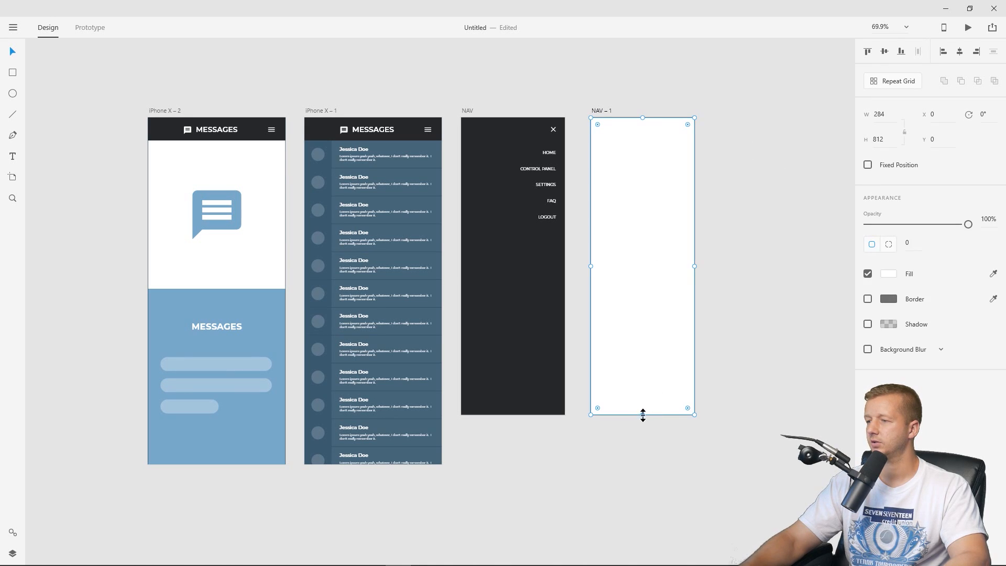
pyautogui.moveTo(642, 415); pyautogui.dragTo(645, 249)
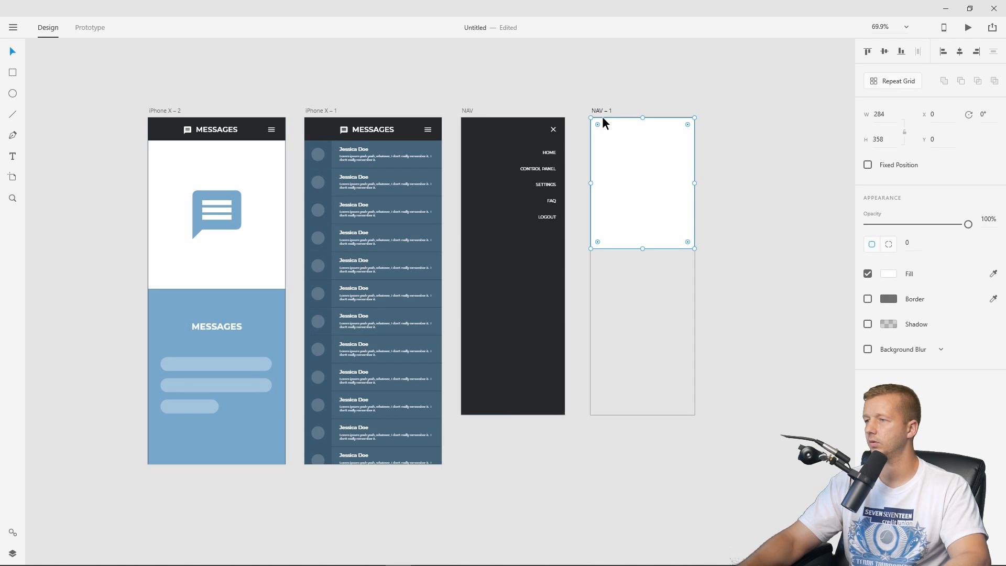
pyautogui.click(624, 284)
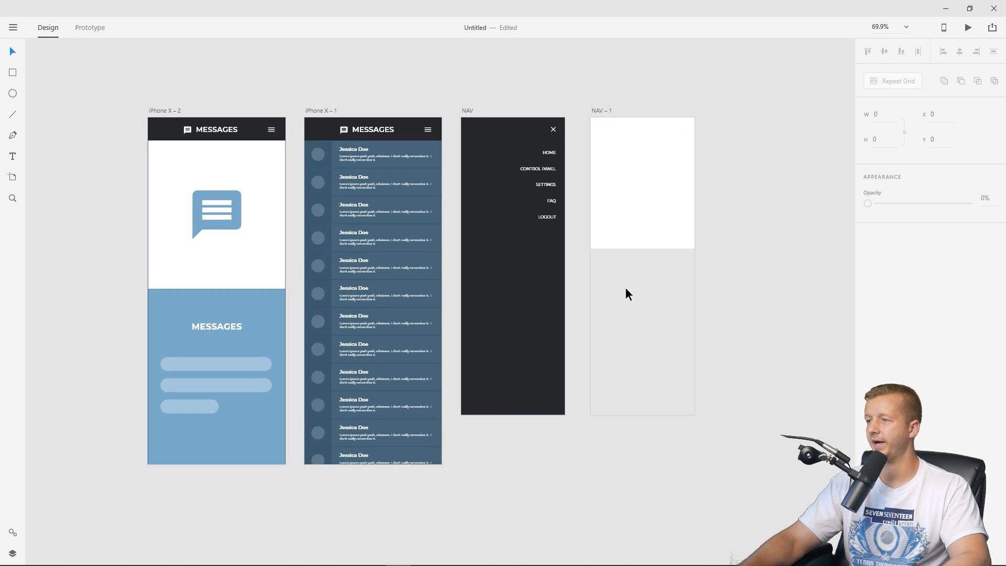
# Round all corners of the white rectangle on NAV – 1 to a radius of about 26.
pyautogui.click(653, 217)
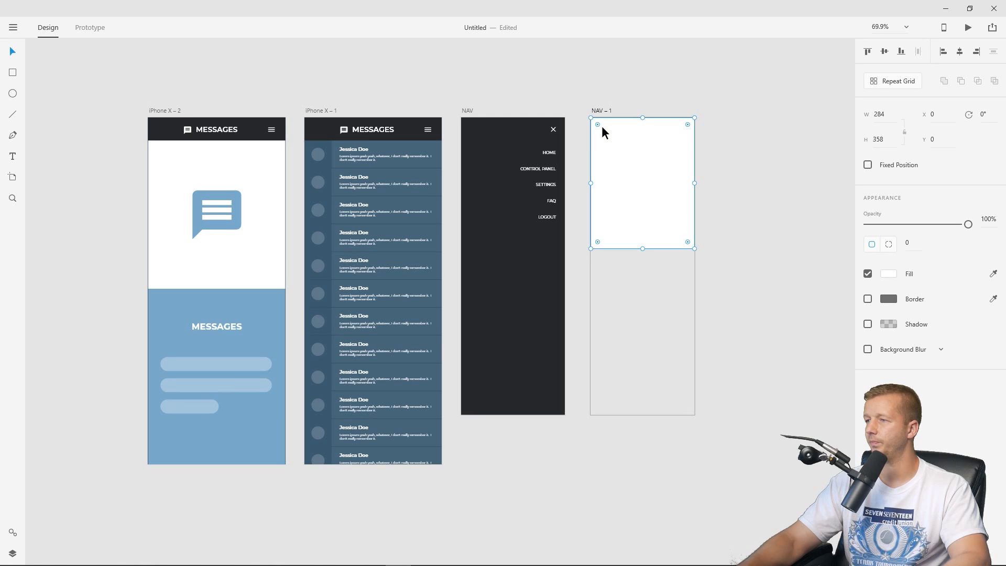
pyautogui.moveTo(688, 124); pyautogui.dragTo(681, 130)
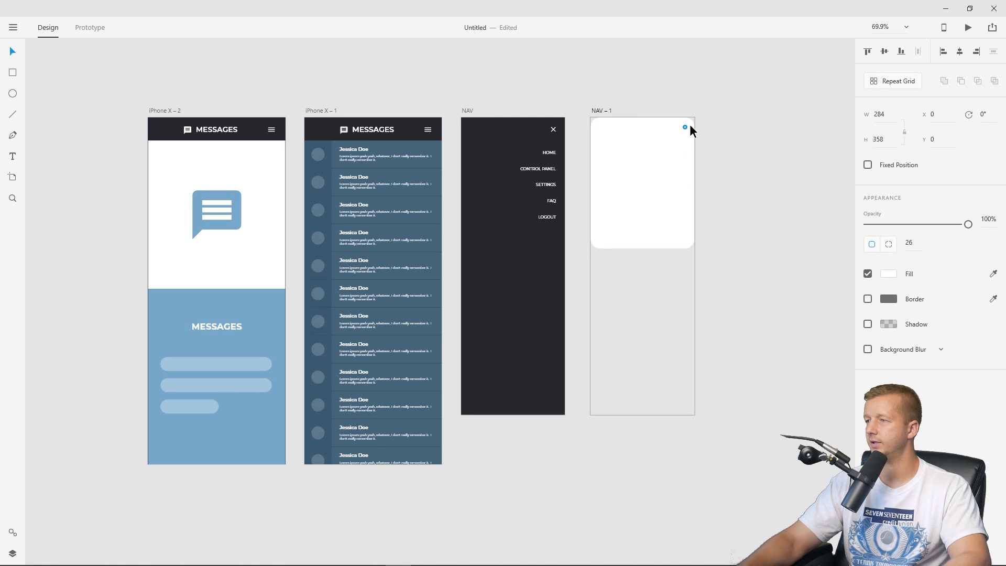
pyautogui.click(641, 113)
# Shorten the NAV – 1 artboard to the white rectangle's lower edge, with the rectangle about 360 high.
pyautogui.click(602, 111)
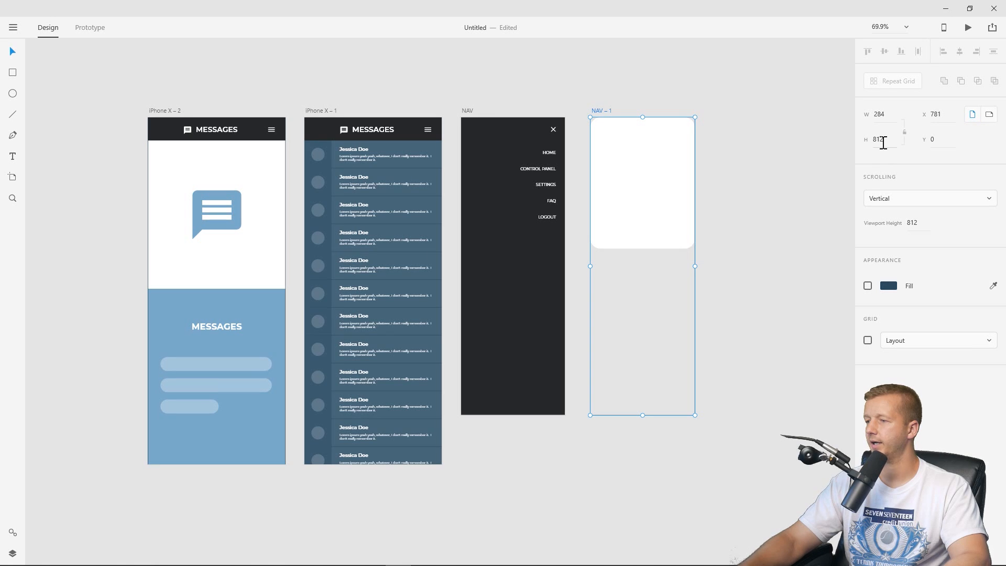
pyautogui.moveTo(642, 413); pyautogui.dragTo(643, 250)
pyautogui.click(647, 241)
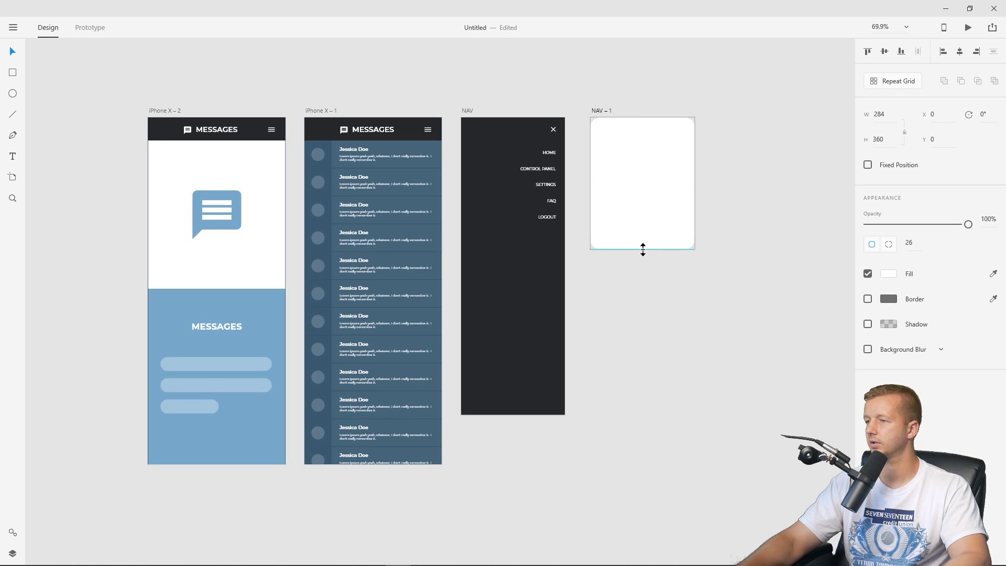
pyautogui.click(658, 277)
# Ungroup the repeat grid of the message list on iPhone X – 1.
pyautogui.click(318, 152)
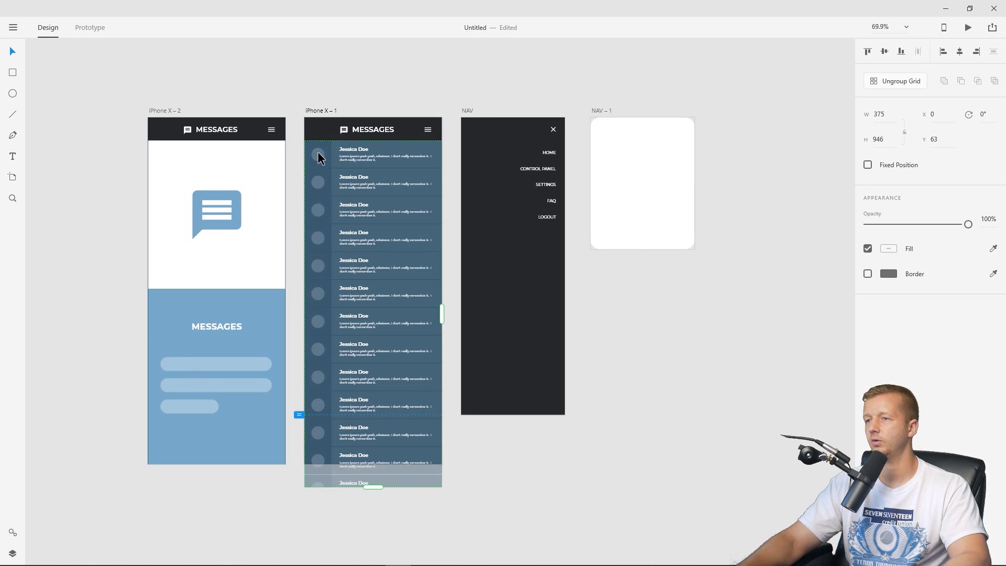
pyautogui.scroll(4, 320, 158)
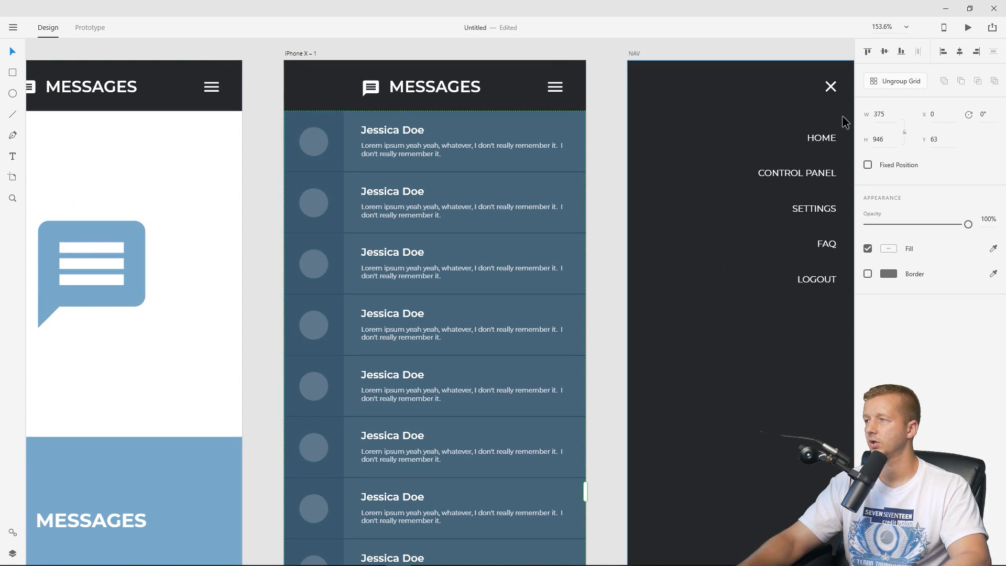
pyautogui.click(907, 82)
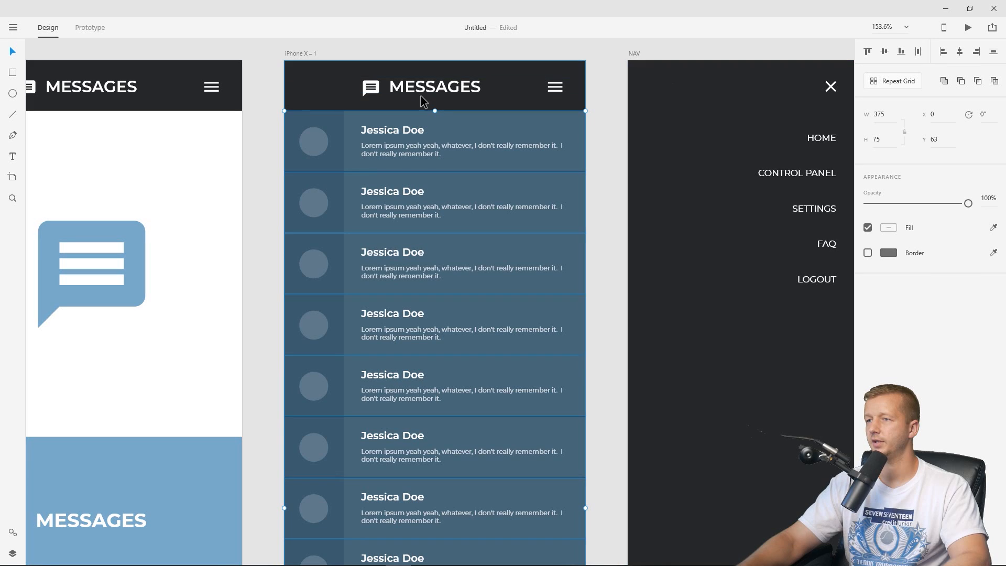
# Copy the first message row from iPhone X – 1 and paste it onto the NAV – 1 artboard.
pyautogui.click(323, 118)
pyautogui.scroll(-3, 398, 168)
pyautogui.moveTo(487, 191); pyautogui.dragTo(178, 193)
pyautogui.hotkey('ctrl', 'c')
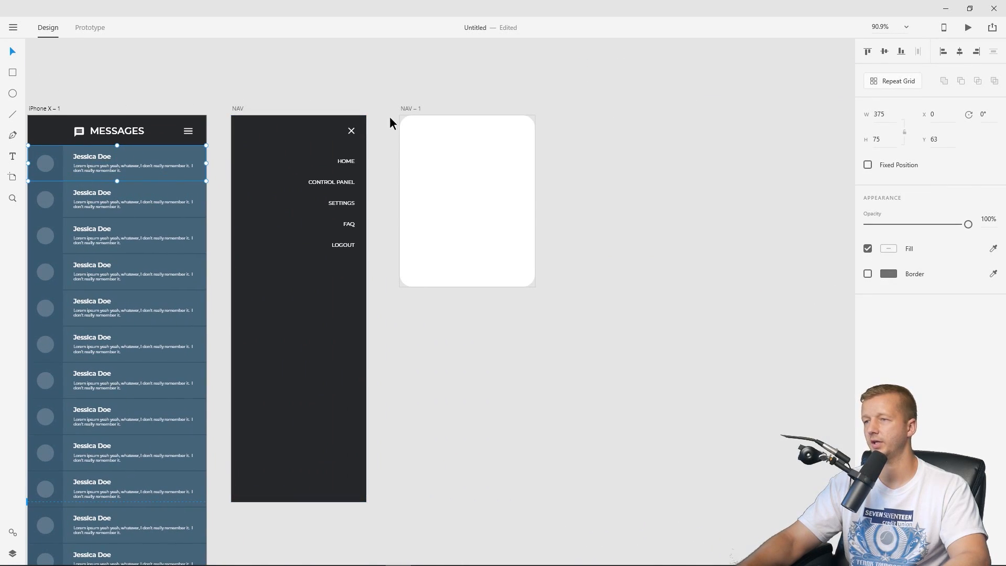
pyautogui.click(433, 128)
pyautogui.hotkey('ctrl', 'v')
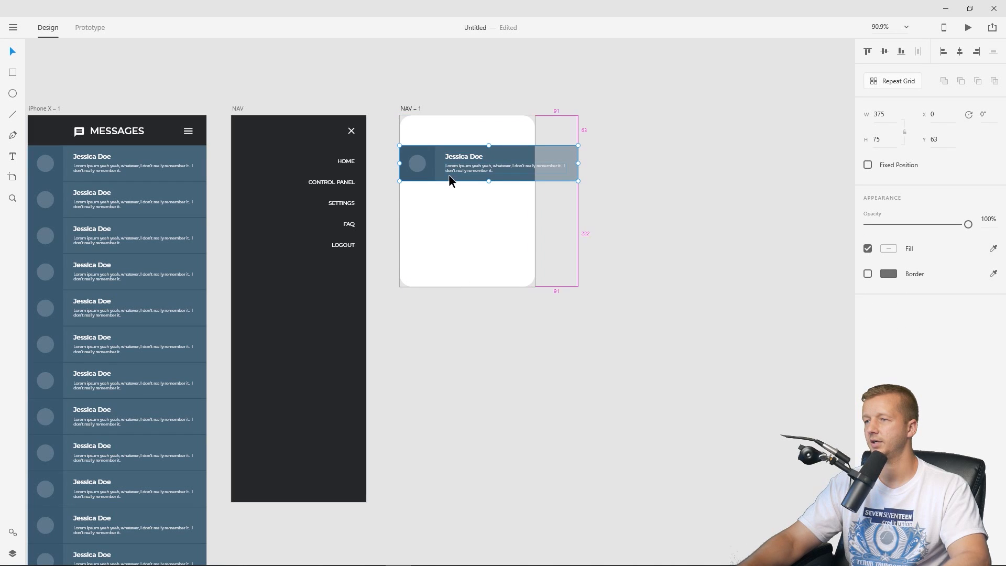
# Ungroup the pasted message row on NAV – 1 and delete its wide background bar and its message text.
pyautogui.scroll(3, 448, 175)
pyautogui.rightClick(443, 152)
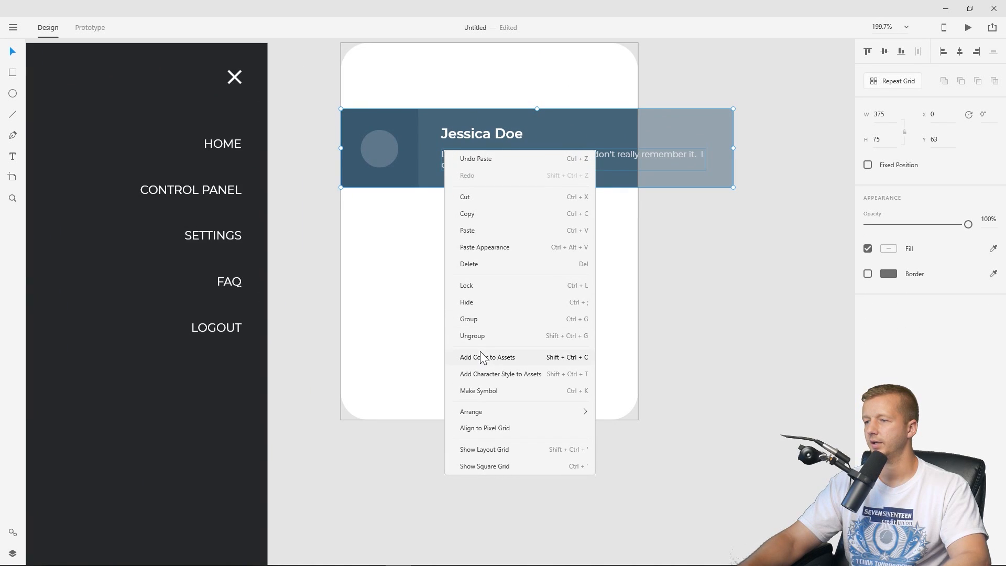
pyautogui.click(485, 327)
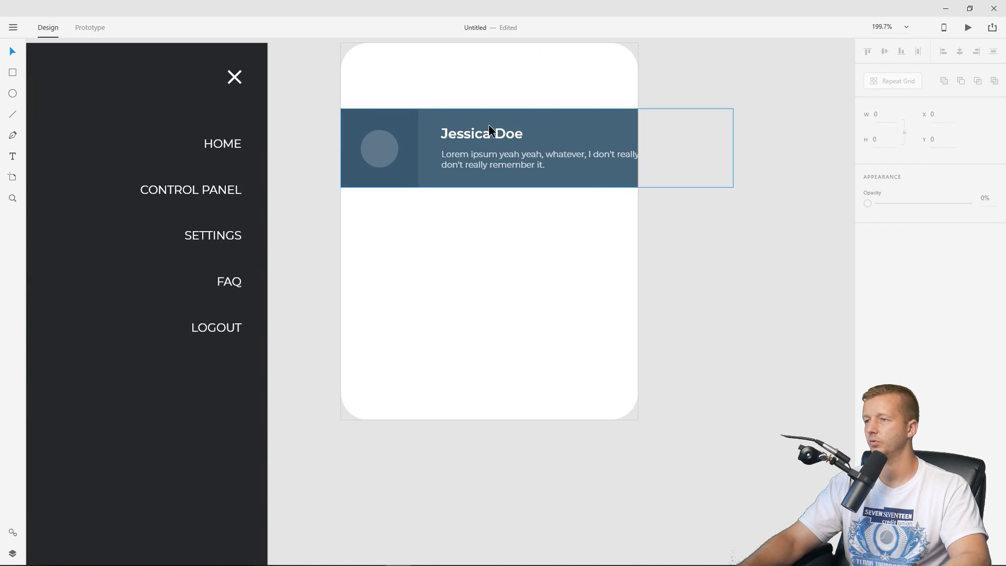
pyautogui.click(462, 122)
pyautogui.press('Delete')
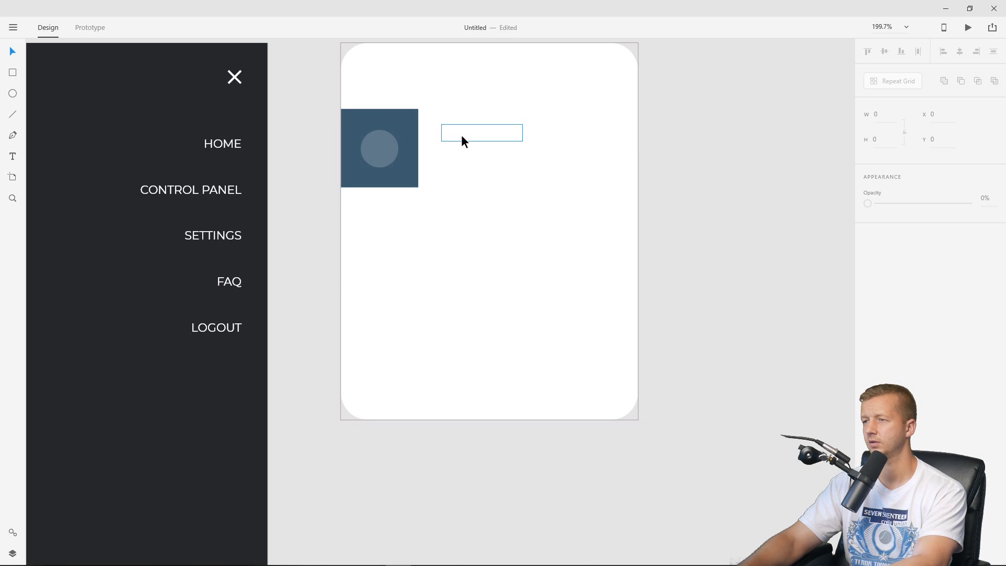
pyautogui.click(463, 135)
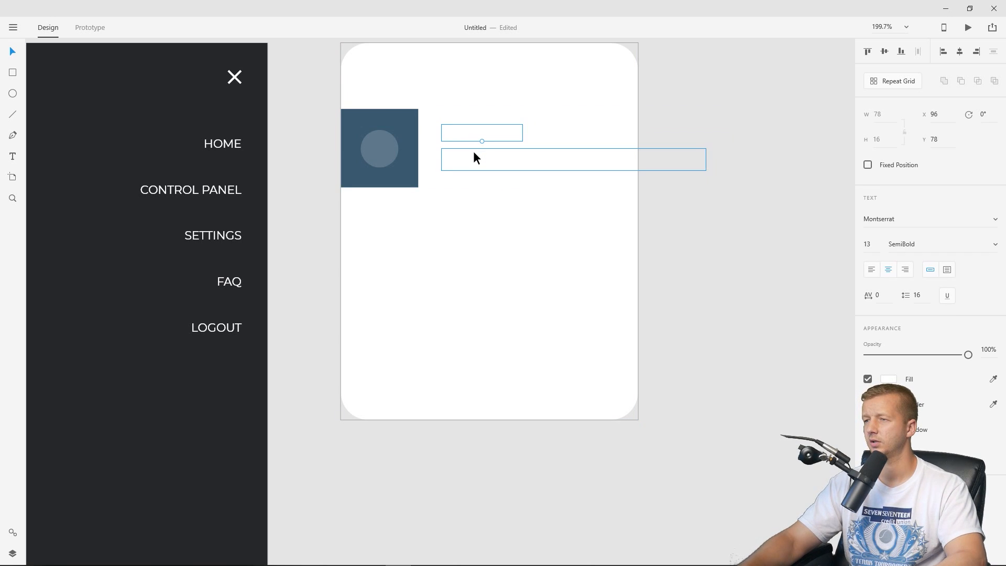
pyautogui.click(473, 157)
pyautogui.press('Delete')
# Fill the sender name on NAV – 1 with the dark blue #385970 sampled from the square behind the avatar.
pyautogui.click(463, 135)
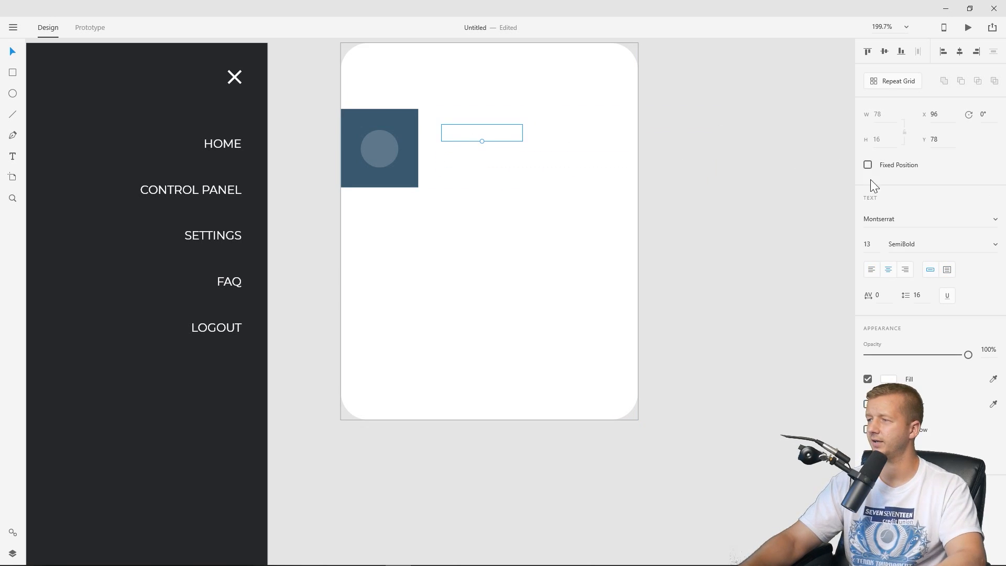
pyautogui.click(888, 380)
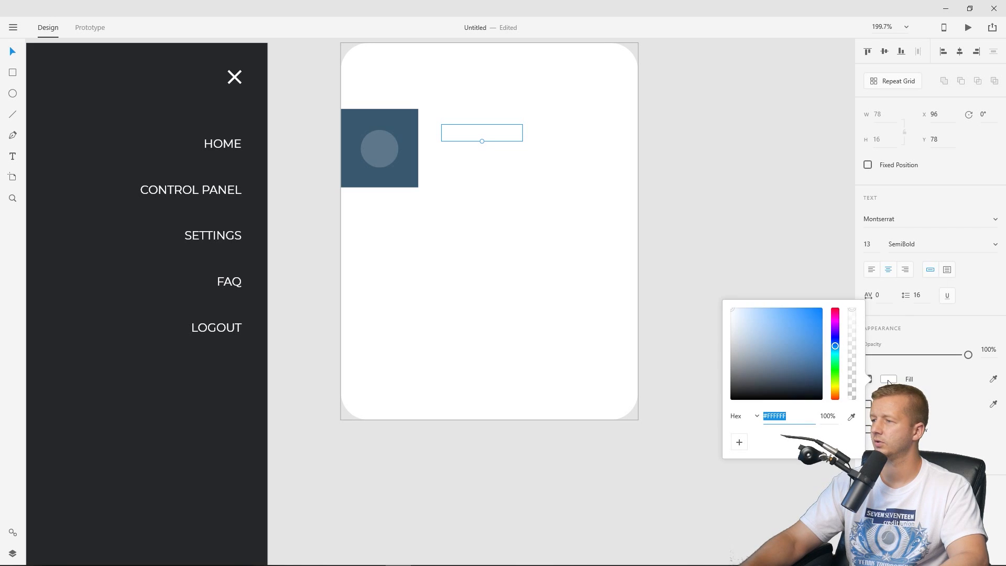
pyautogui.click(852, 418)
pyautogui.click(378, 175)
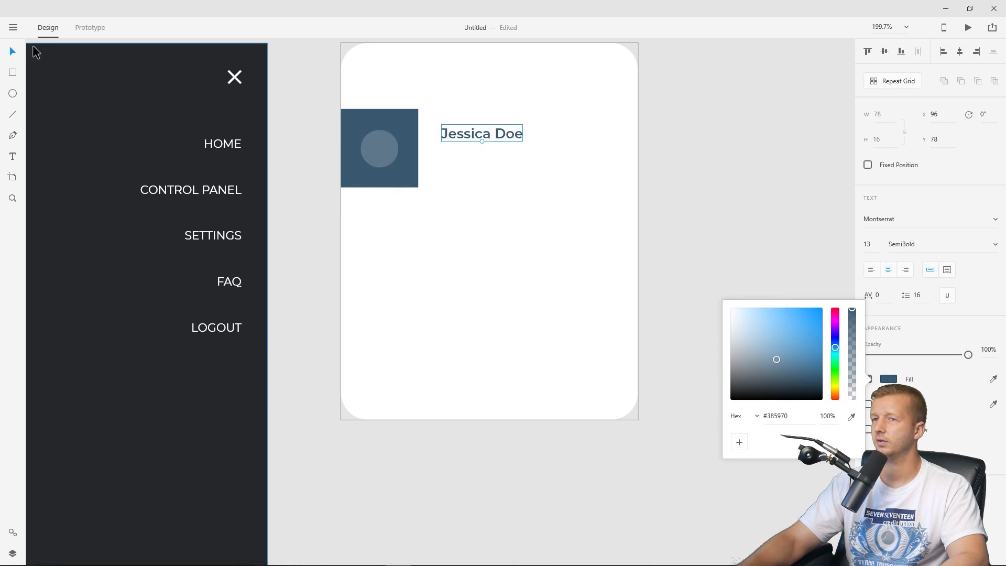
pyautogui.click(11, 48)
# Delete the dark blue square behind the avatar circle and fill the circle with the sampled blue-grey #8699A7 at 38% opacity.
pyautogui.click(408, 130)
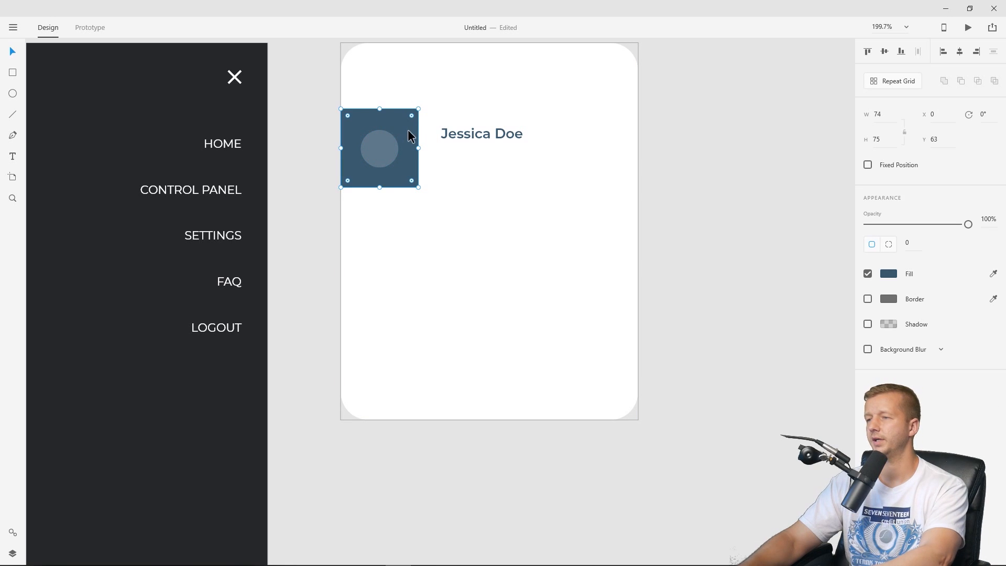
pyautogui.press('Delete')
pyautogui.click(387, 144)
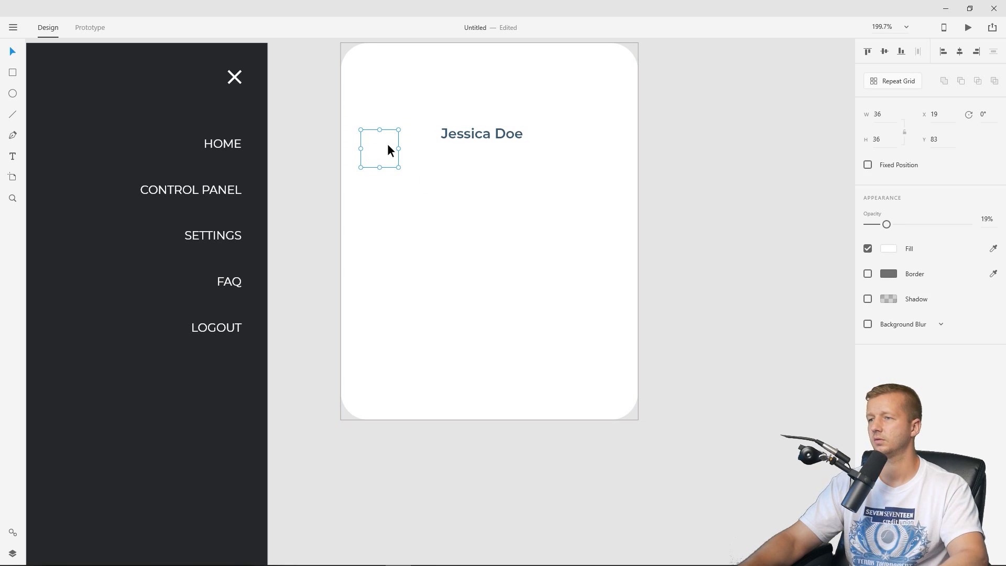
pyautogui.click(892, 248)
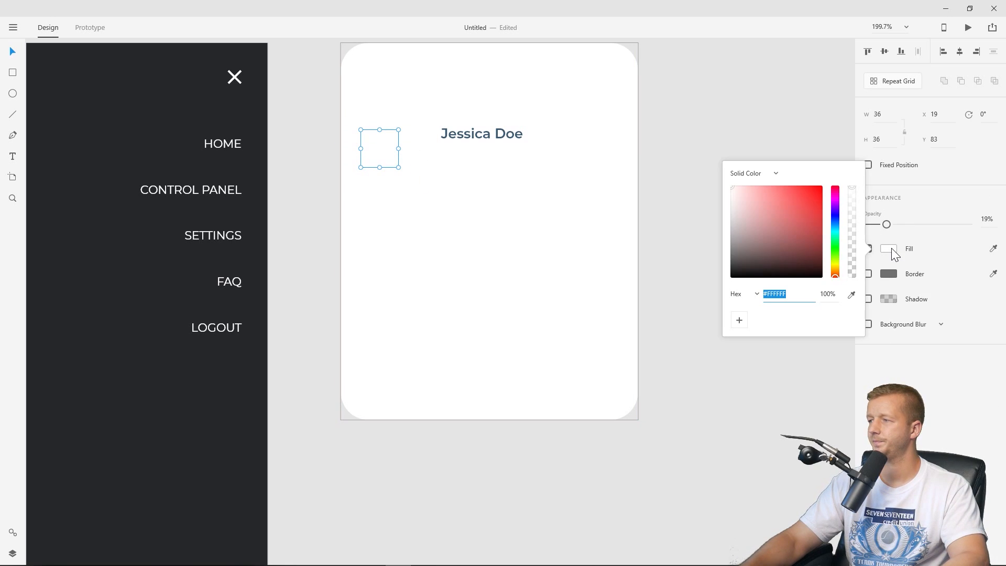
pyautogui.click(851, 294)
pyautogui.click(507, 134)
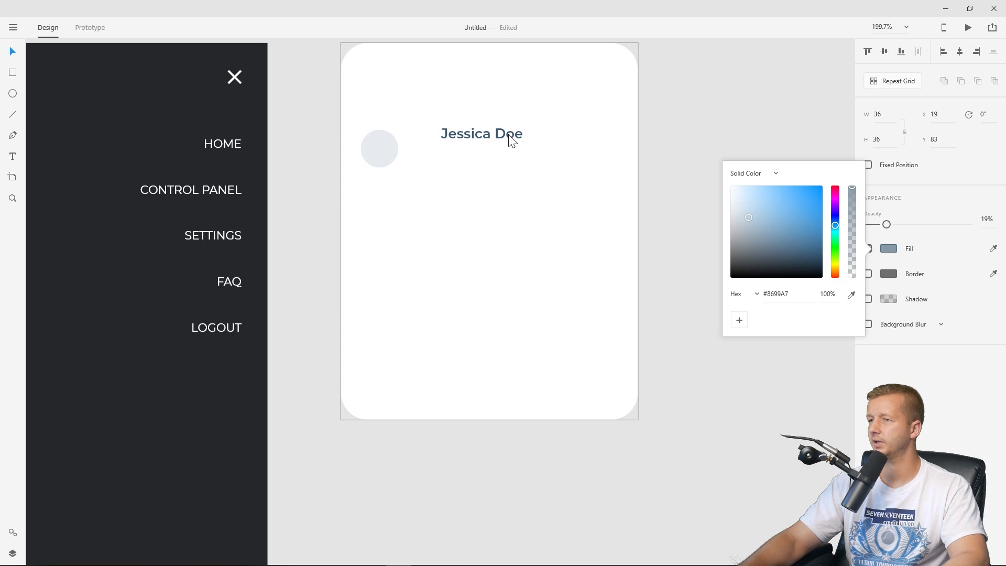
pyautogui.click(386, 143)
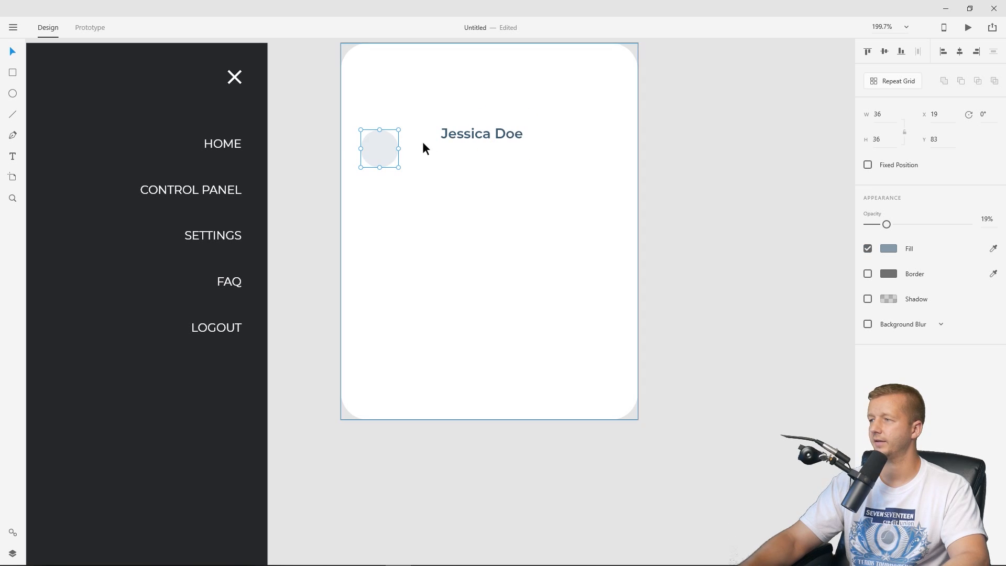
pyautogui.moveTo(888, 225); pyautogui.dragTo(906, 225)
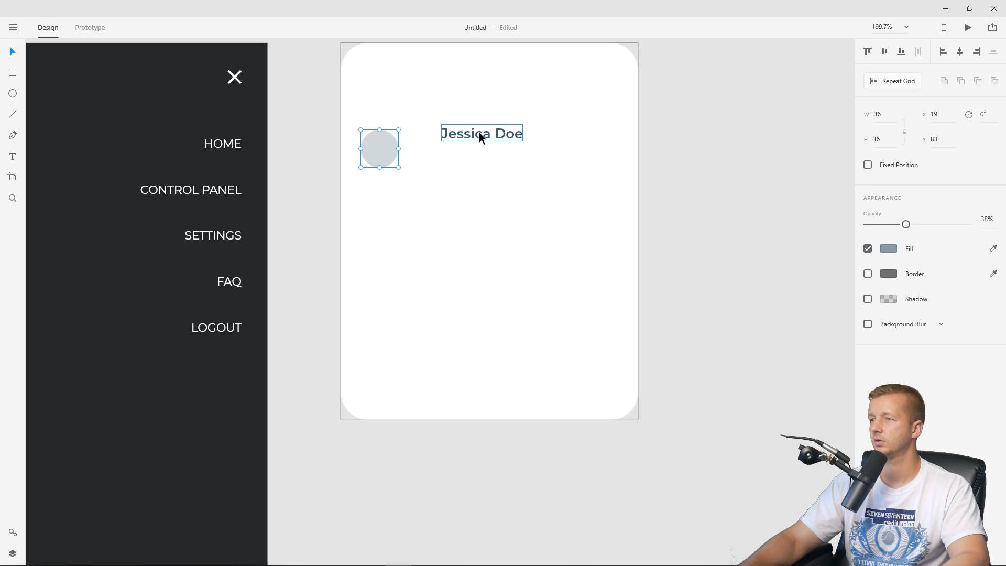
# Set the sender name's font size to 20 and arrange it beside the avatar circle with a clear gap between them.
pyautogui.moveTo(386, 142); pyautogui.dragTo(406, 127)
pyautogui.click(454, 131)
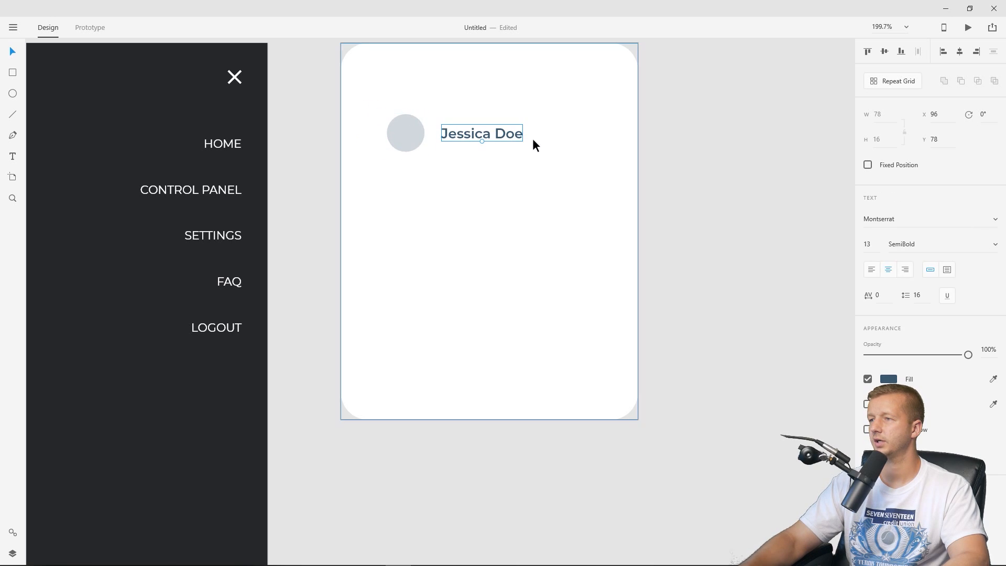
pyautogui.moveTo(878, 244); pyautogui.dragTo(879, 222)
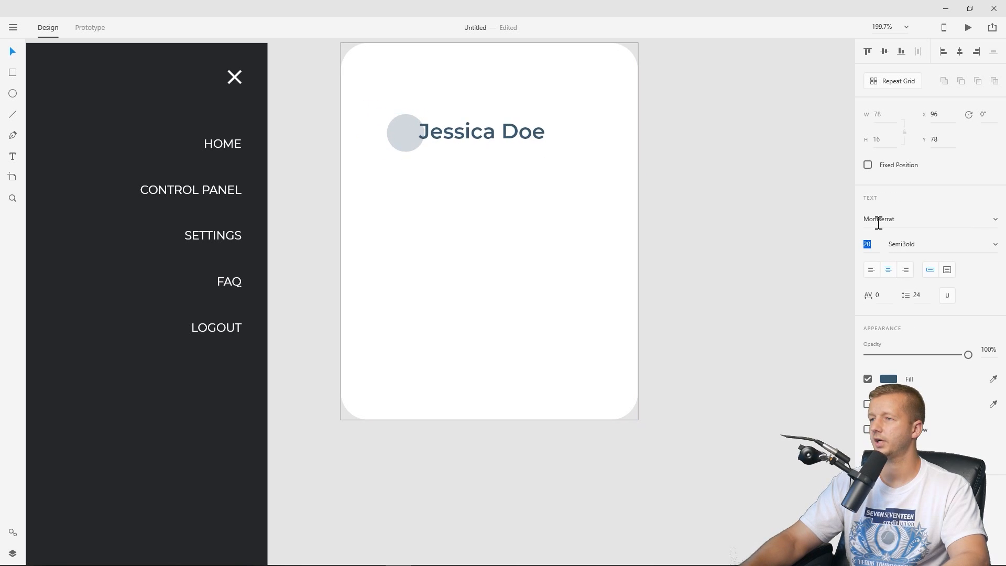
pyautogui.moveTo(486, 133); pyautogui.dragTo(508, 132)
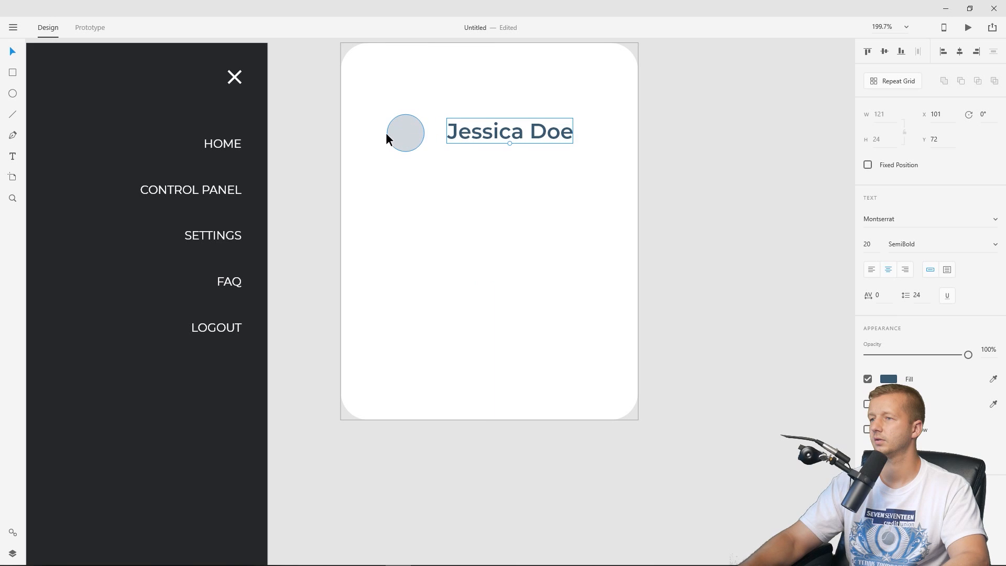
pyautogui.moveTo(399, 131); pyautogui.dragTo(387, 130)
pyautogui.moveTo(482, 134); pyautogui.dragTo(488, 134)
pyautogui.click(700, 137)
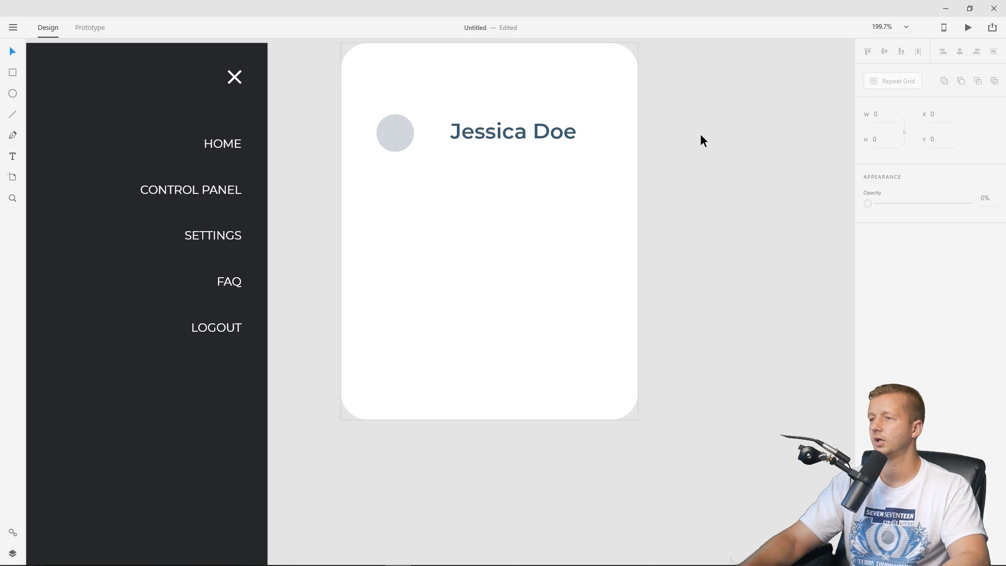
# Add an area text box about 216 by 126 below the avatar and name, containing the placeholder SAFASDF.
pyautogui.click(14, 155)
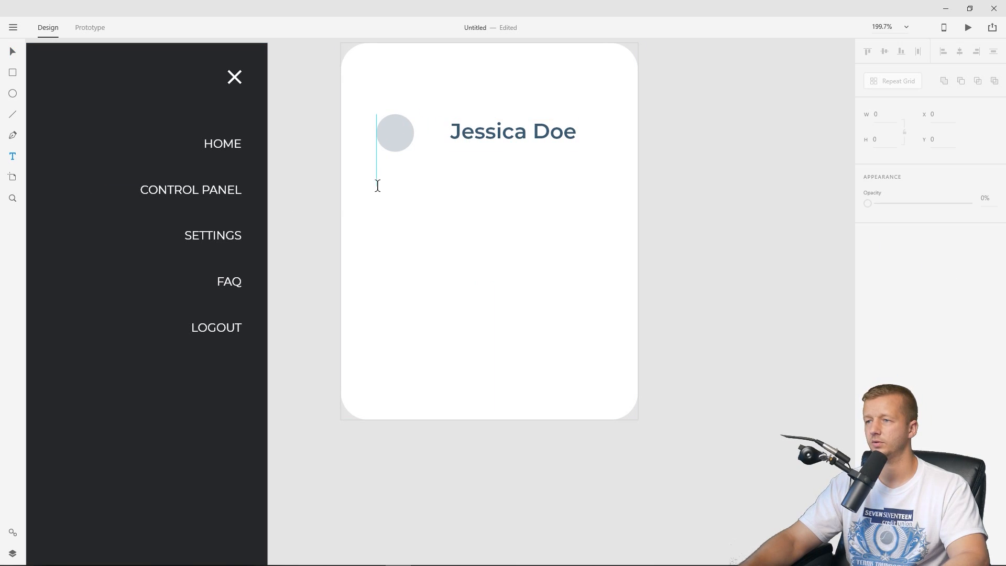
pyautogui.moveTo(376, 198); pyautogui.dragTo(603, 331)
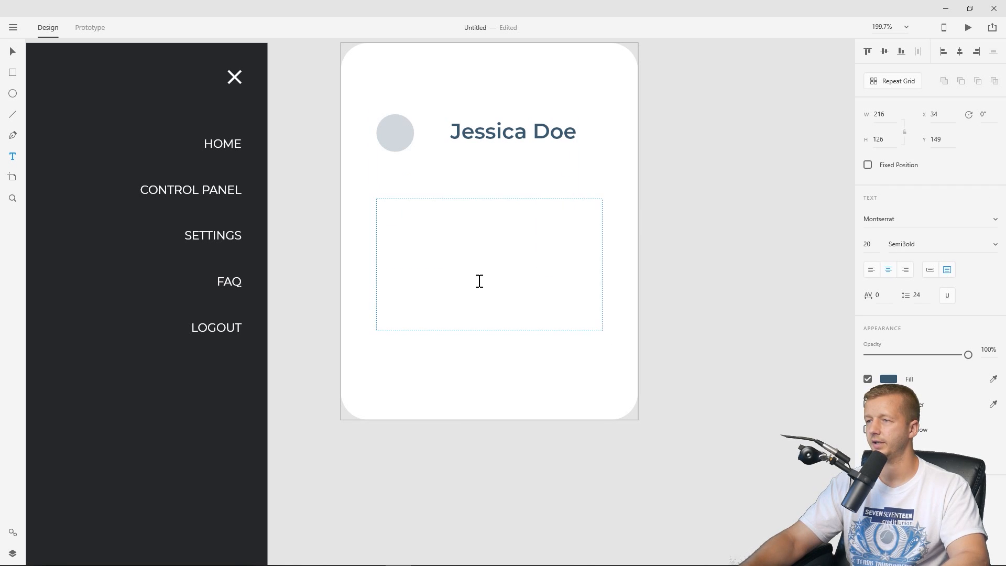
pyautogui.write('SAFASDF')
pyautogui.press('Escape')
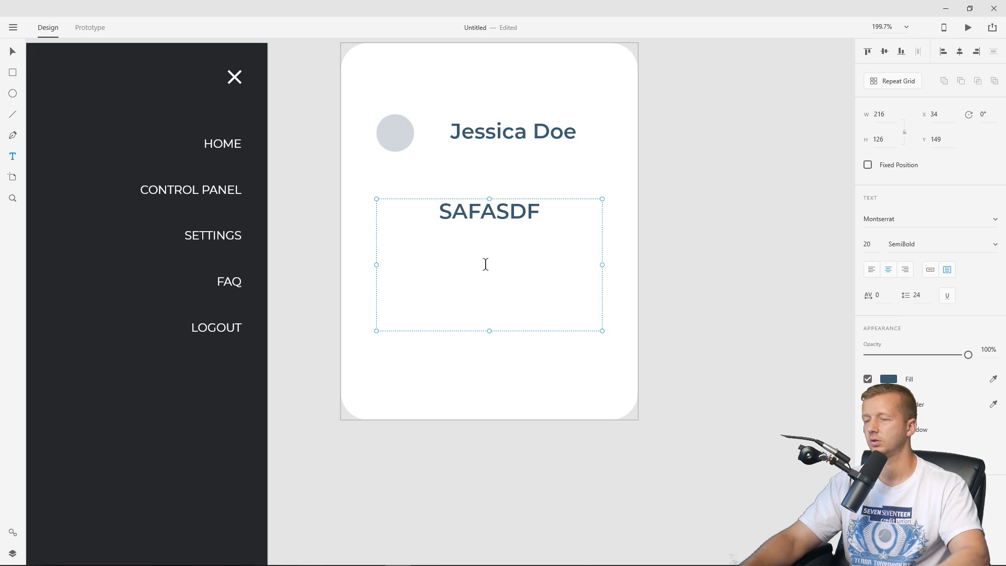
# Replace the placeholder in the NAV – 1 text box with the lorem ipsum message copied from a row on iPhone X – 1.
pyautogui.scroll(-5, 486, 264)
pyautogui.moveTo(538, 341); pyautogui.dragTo(560, 314)
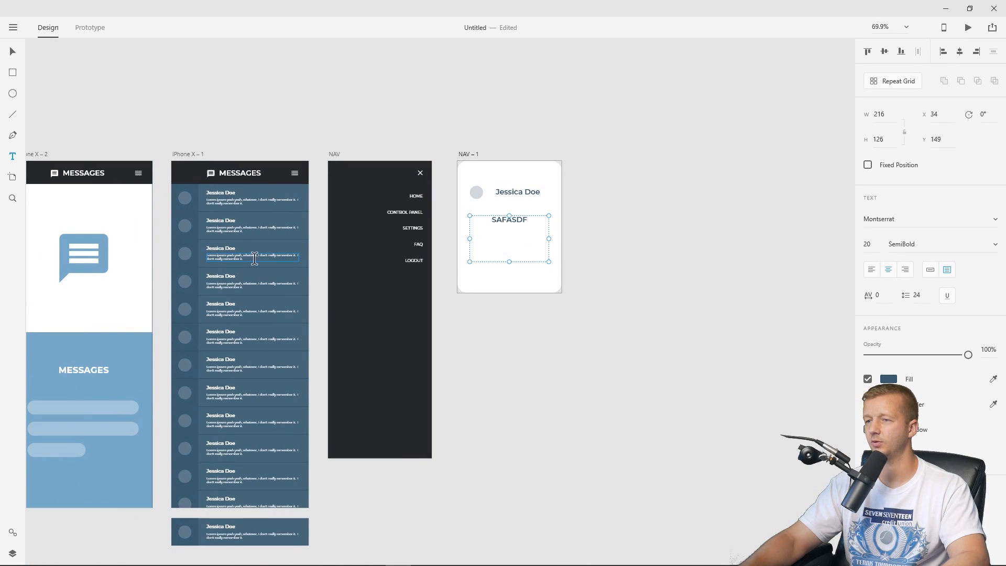
pyautogui.doubleClick(252, 257)
pyautogui.doubleClick(248, 257)
pyautogui.hotkey('ctrl', 'c')
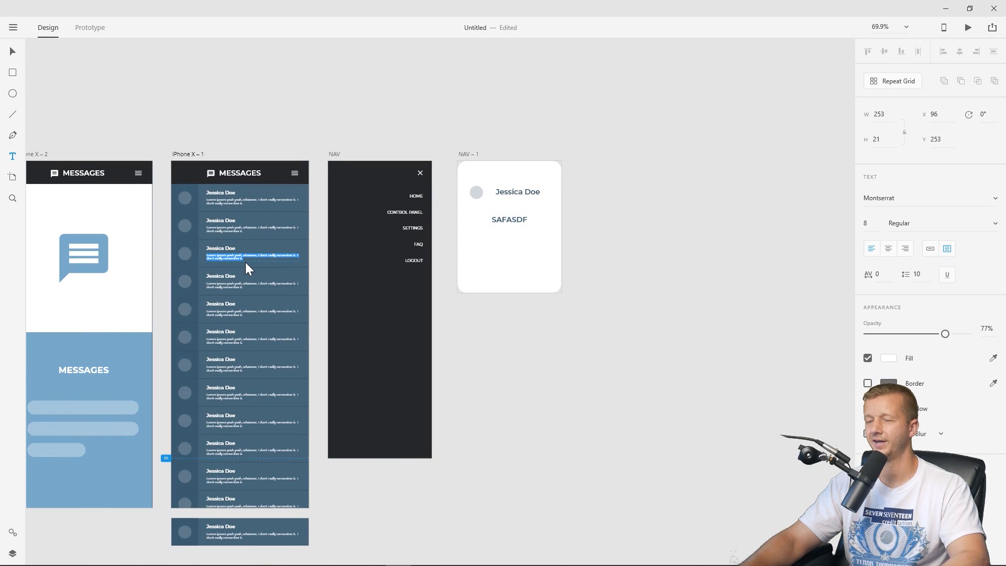
pyautogui.click(506, 220)
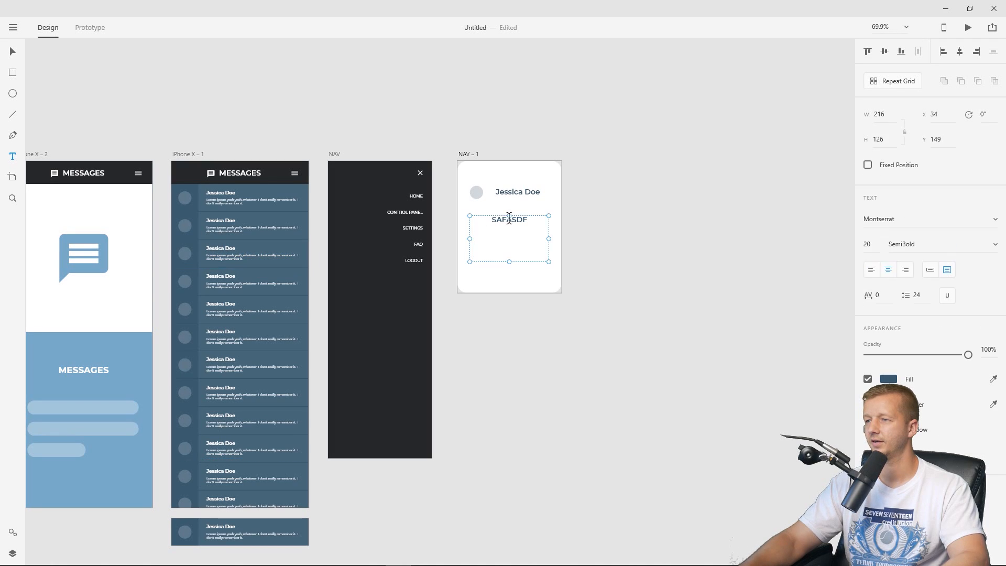
pyautogui.doubleClick(507, 220)
pyautogui.hotkey('ctrl', 'v')
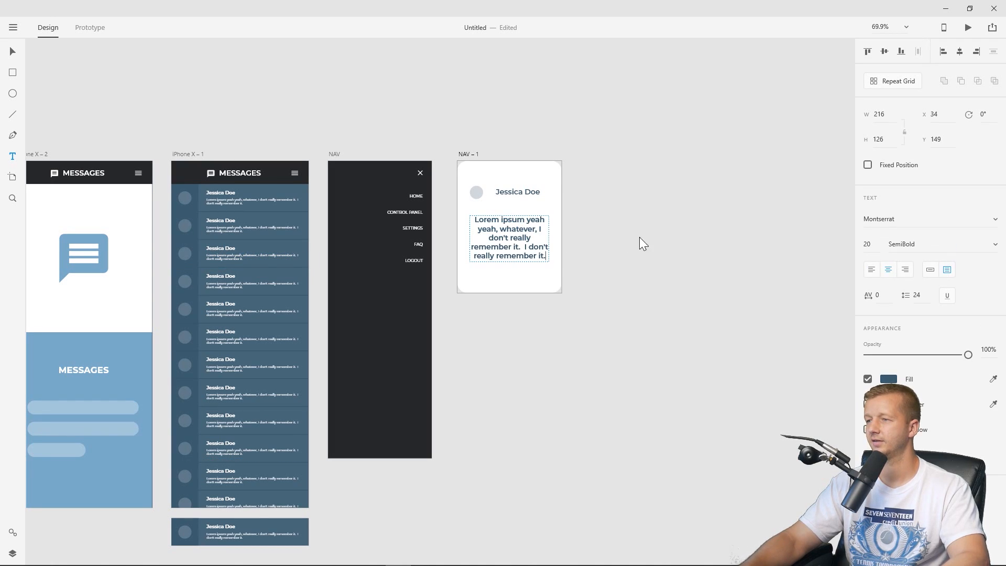
# Set the NAV – 1 message text to font size 15 and align it left.
pyautogui.hotkey('ctrl', 'a')
pyautogui.click(869, 243)
pyautogui.press('Down')
pyautogui.press('Down')
pyautogui.press('Down')
pyautogui.press('Down')
pyautogui.press('Down')
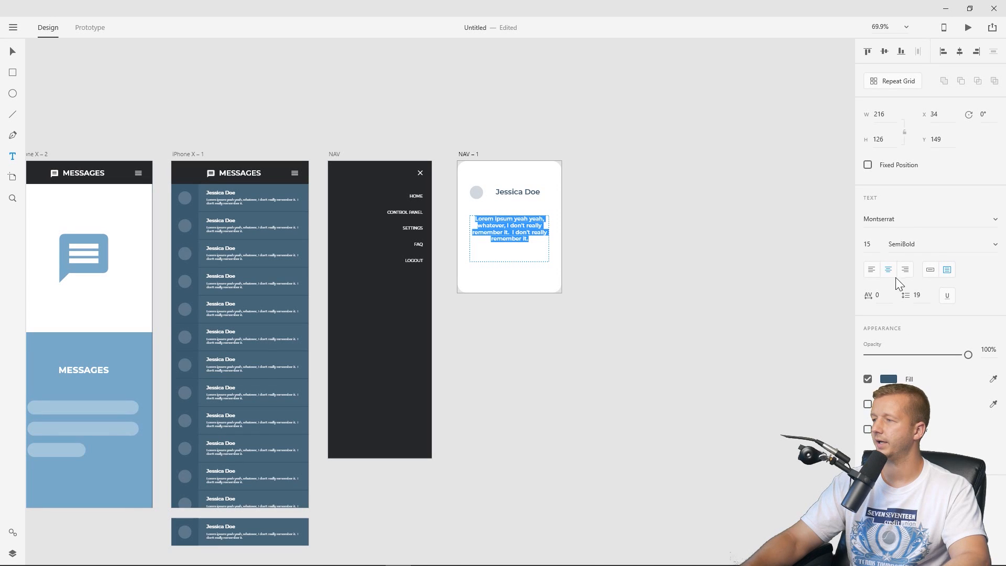
pyautogui.click(871, 269)
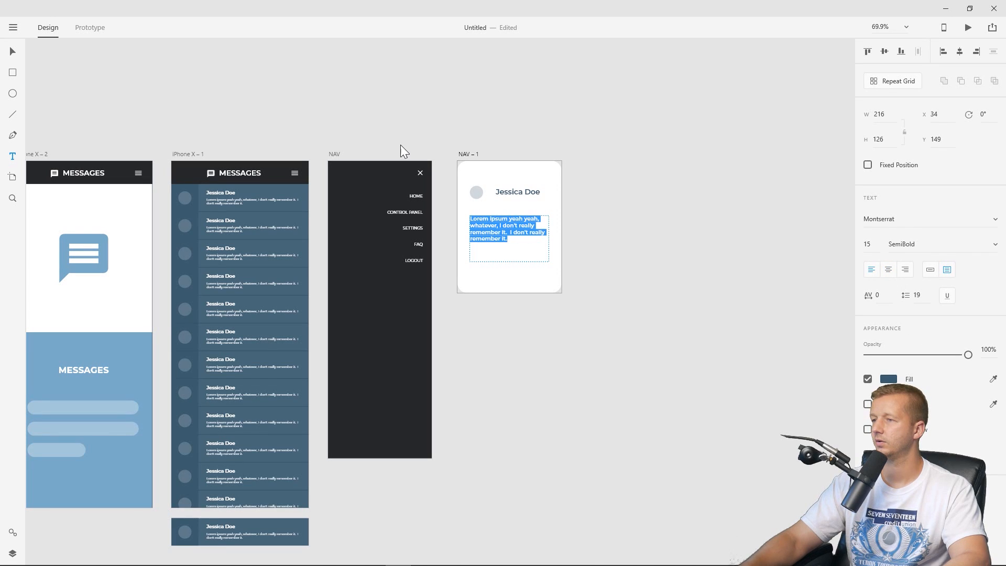
# Change the font weight of the NAV – 1 message text to Regular.
pyautogui.click(12, 51)
pyautogui.click(993, 247)
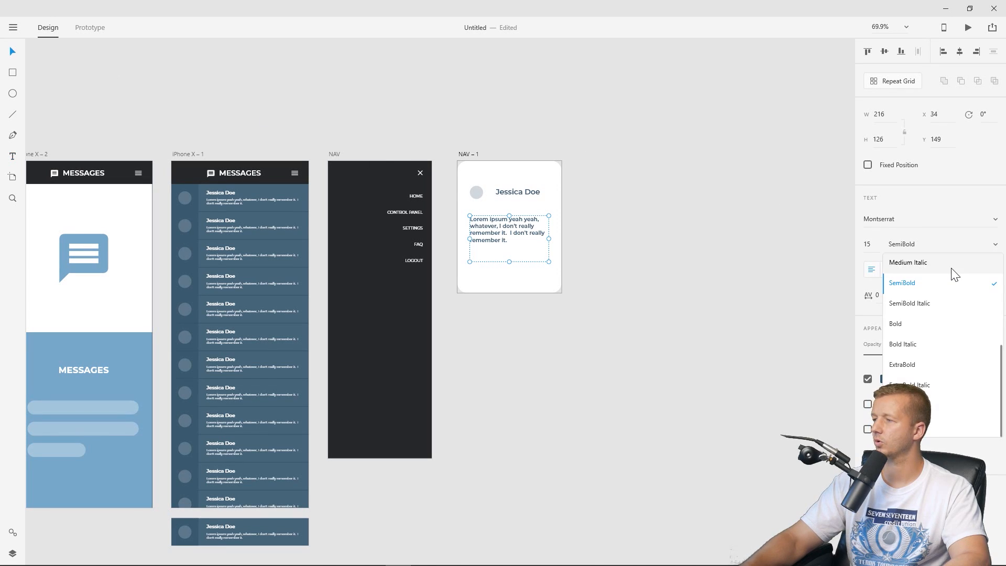
pyautogui.scroll(2, 950, 272)
pyautogui.click(938, 285)
# Lengthen the NAV – 1 message by appending a copy of its own lorem ipsum text.
pyautogui.click(502, 232)
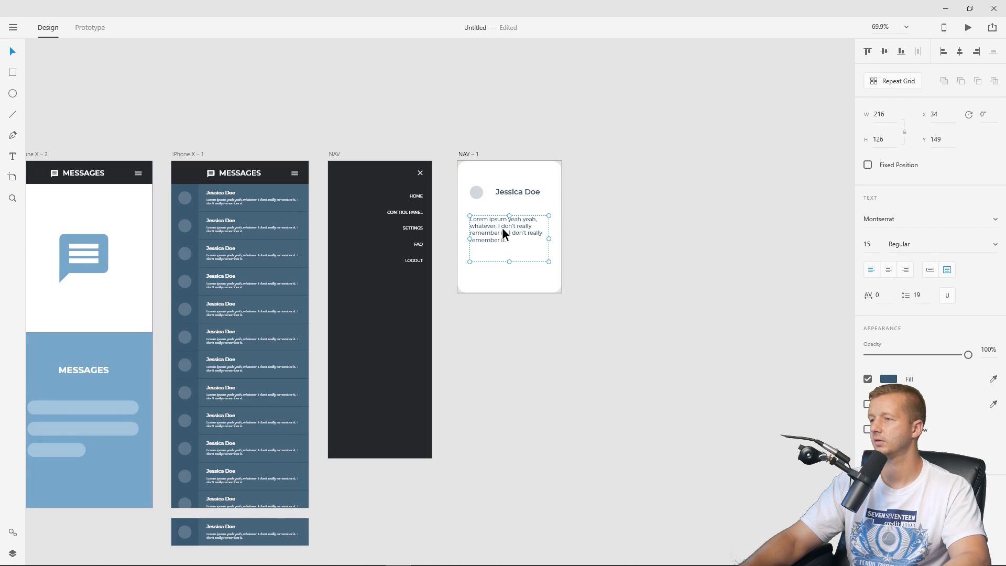
pyautogui.doubleClick(491, 228)
pyautogui.hotkey('ctrl', 'c')
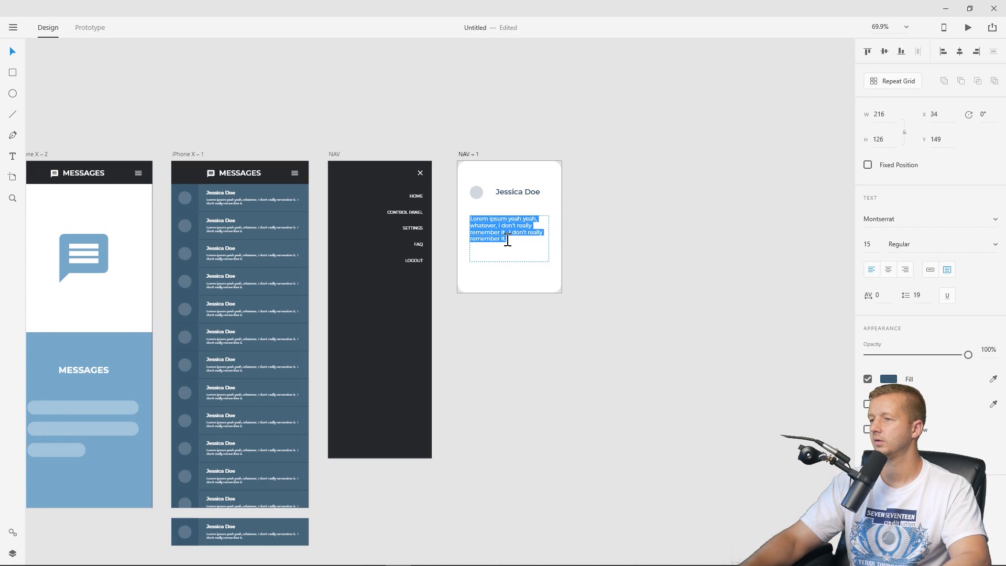
pyautogui.click(515, 241)
pyautogui.hotkey('ctrl', 'v')
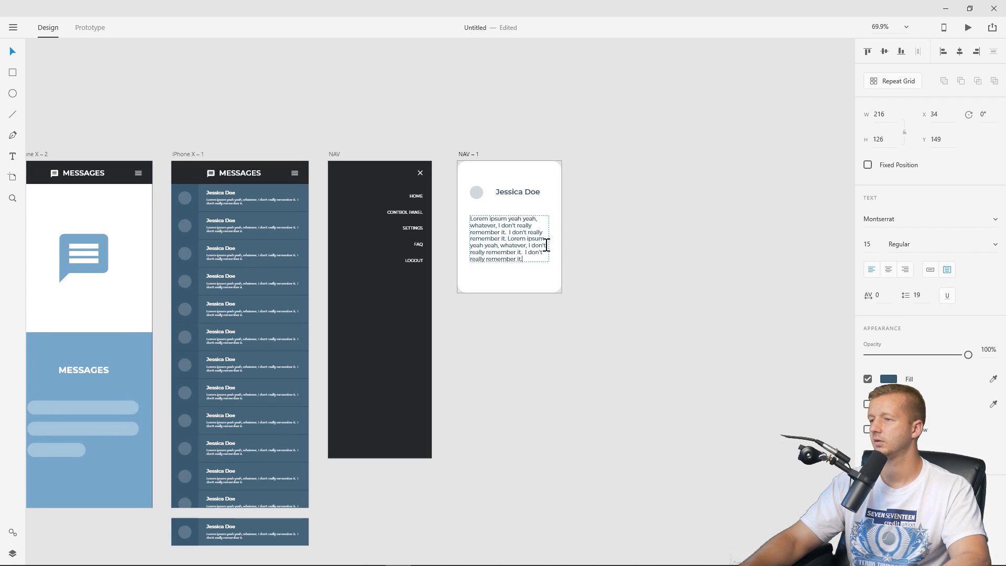
pyautogui.click(12, 53)
pyautogui.click(346, 133)
# Move the avatar circle and sender name up together on NAV – 1, and shift the message text up beneath them.
pyautogui.scroll(2, 505, 243)
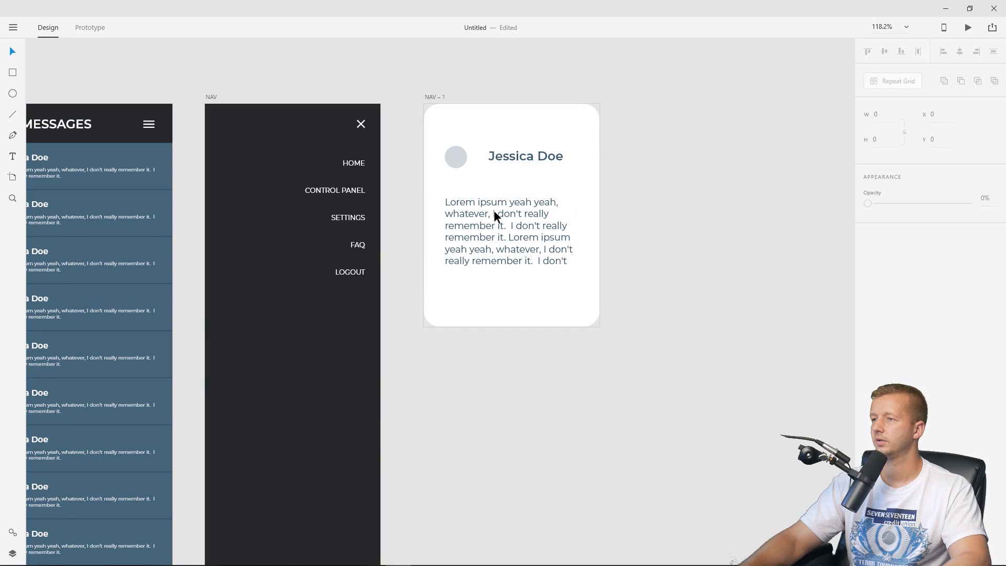
pyautogui.click(453, 155)
pyautogui.keyDown('shift'); pyautogui.click(532, 157); pyautogui.keyUp('shift')
pyautogui.moveTo(532, 157); pyautogui.dragTo(532, 148)
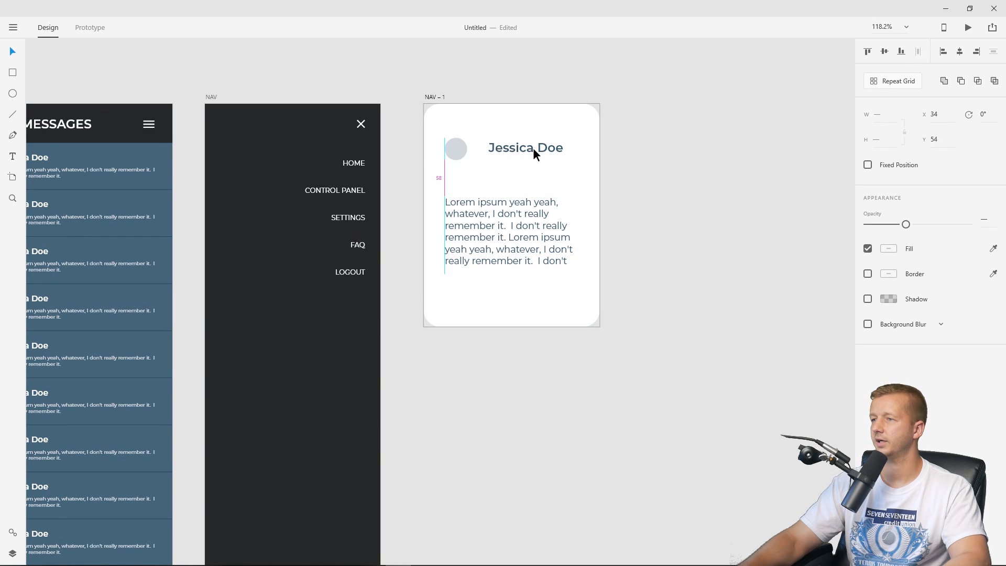
pyautogui.click(484, 229)
pyautogui.moveTo(506, 221); pyautogui.dragTo(505, 206)
pyautogui.click(669, 193)
# Shorten the white rounded rectangle on NAV – 1 to about 306 high from its lower edge.
pyautogui.click(548, 282)
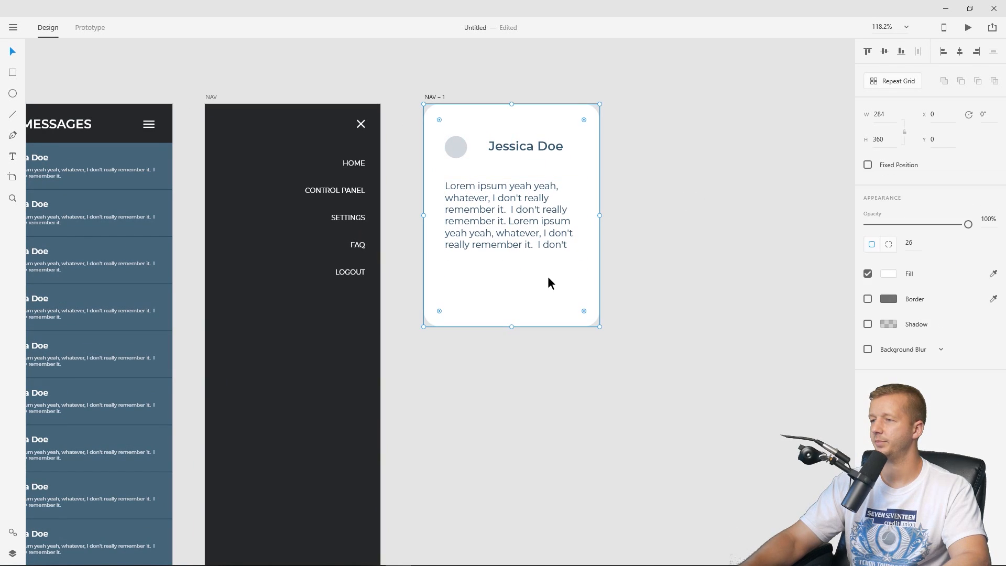
pyautogui.moveTo(520, 319); pyautogui.dragTo(516, 293)
pyautogui.click(442, 105)
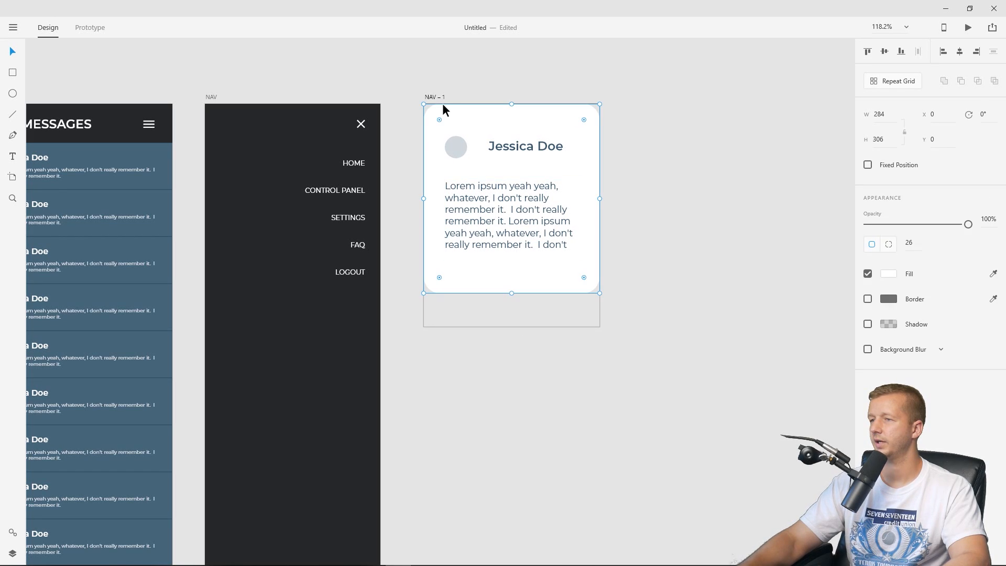
pyautogui.click(516, 300)
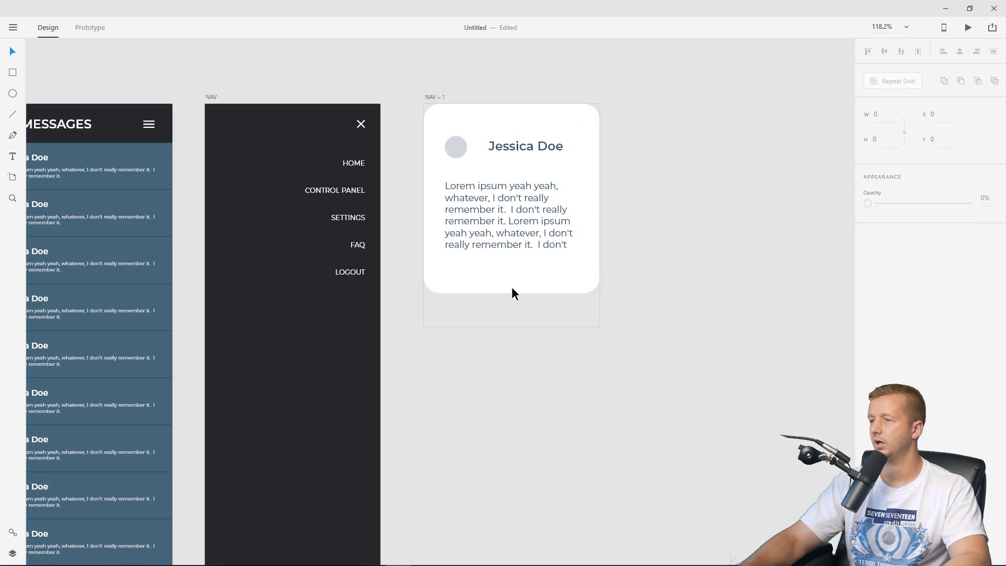
# Shorten the NAV – 1 artboard from its lower edge to 307 high, fitting the white card.
pyautogui.click(433, 99)
pyautogui.moveTo(514, 327); pyautogui.dragTo(517, 293)
pyautogui.click(537, 312)
# Rename the NAV – 1 artboard as POPUP.
pyautogui.scroll(-5, 571, 209)
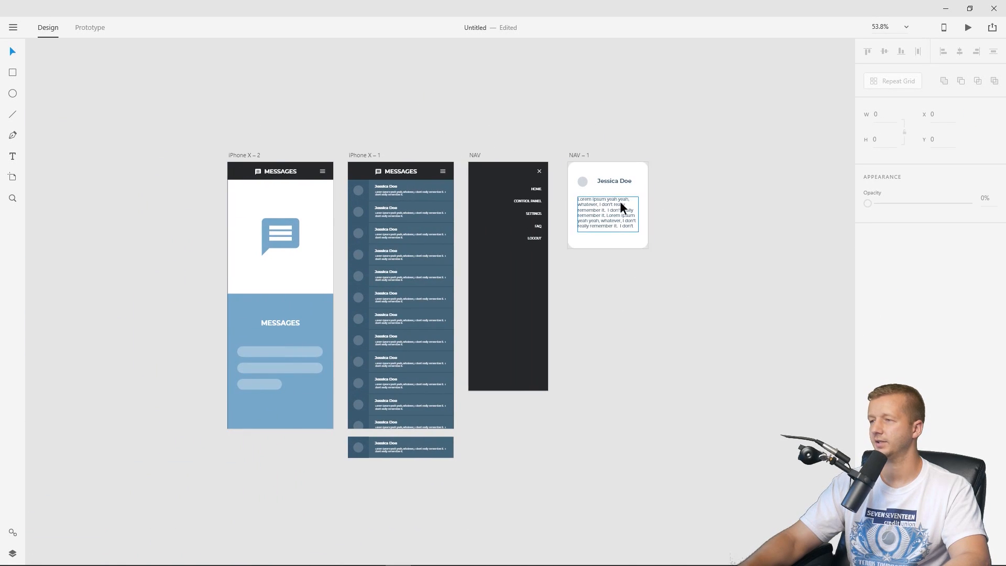
pyautogui.doubleClick(579, 155)
pyautogui.write('POPUP')
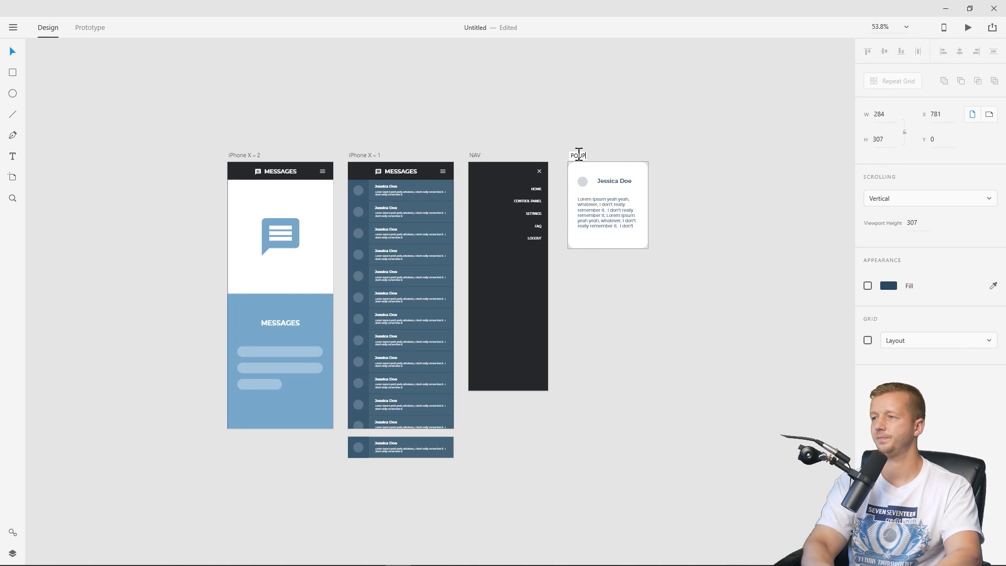
pyautogui.press('Return')
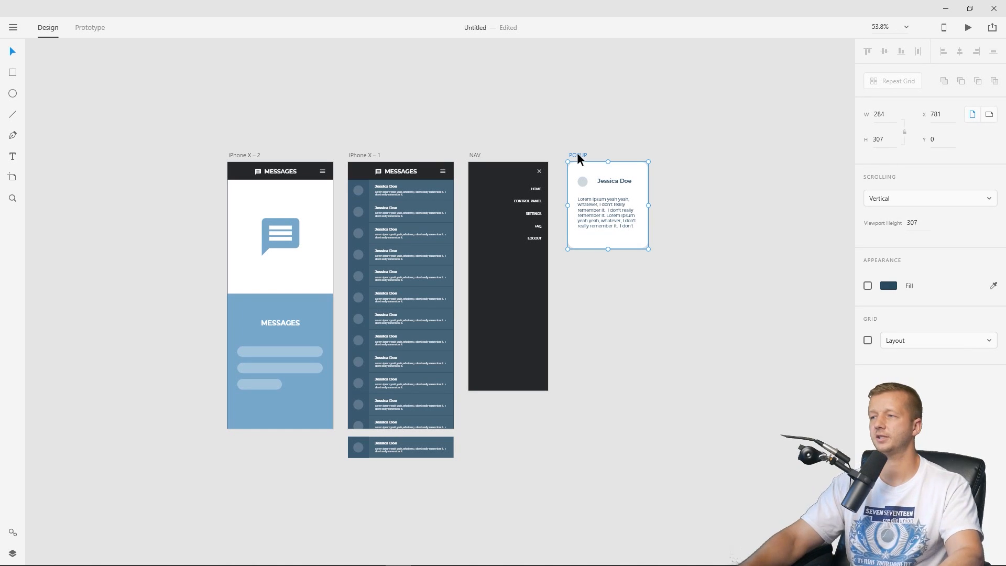
pyautogui.click(727, 192)
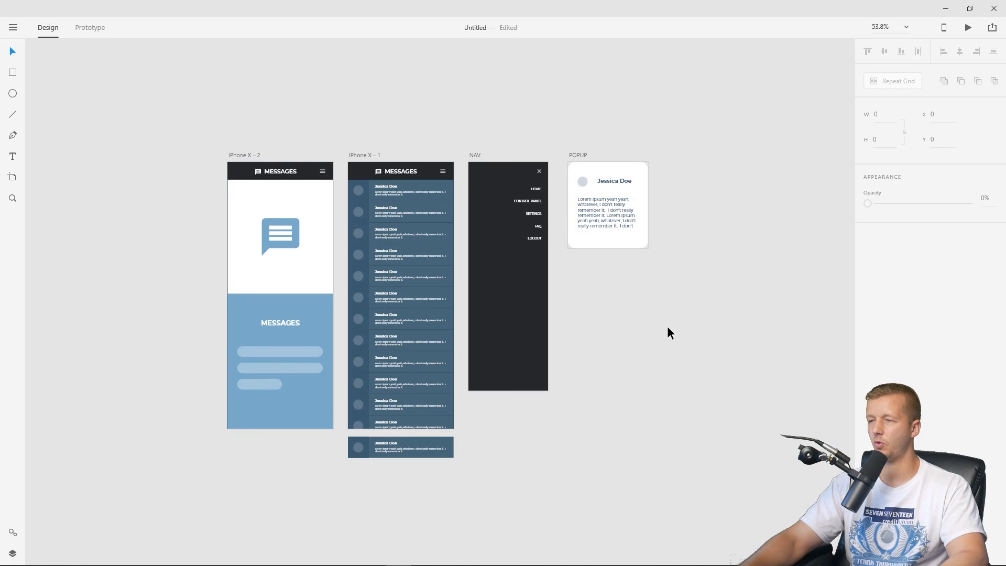
# In Prototype mode, link the first message row on iPhone X – 1 to the POPUP artboard as an overlay.
pyautogui.click(90, 29)
pyautogui.click(416, 187)
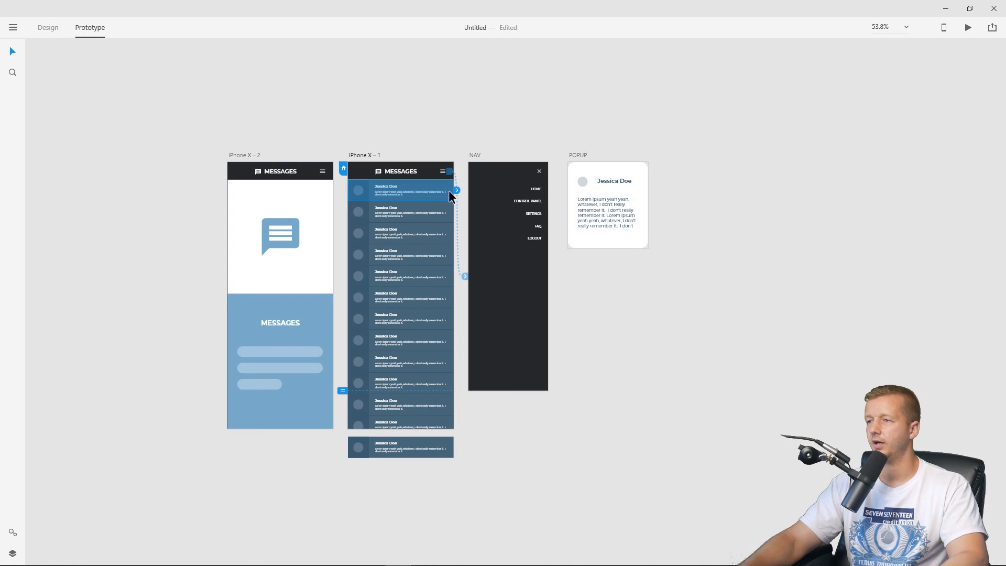
pyautogui.moveTo(456, 190); pyautogui.dragTo(586, 204)
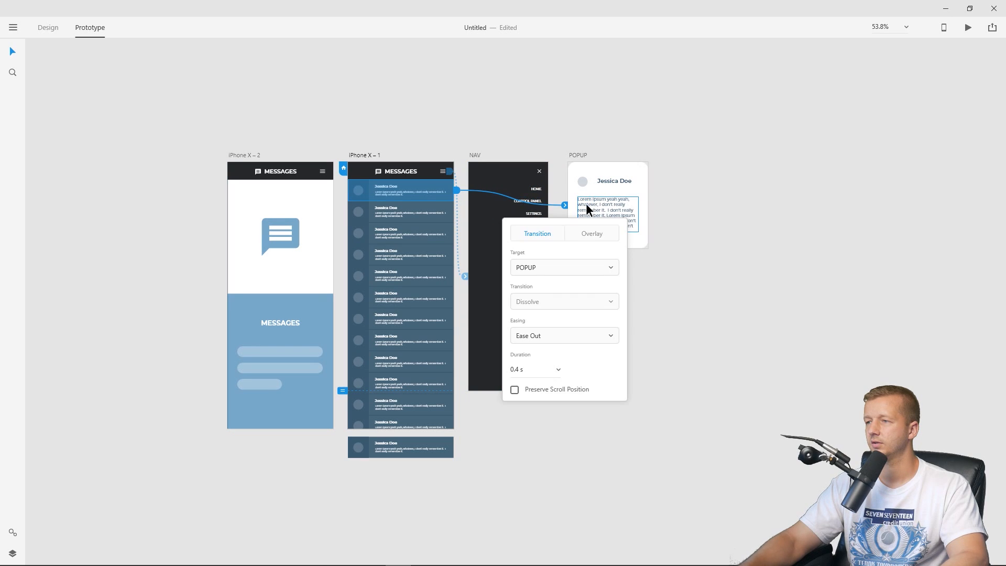
pyautogui.click(588, 236)
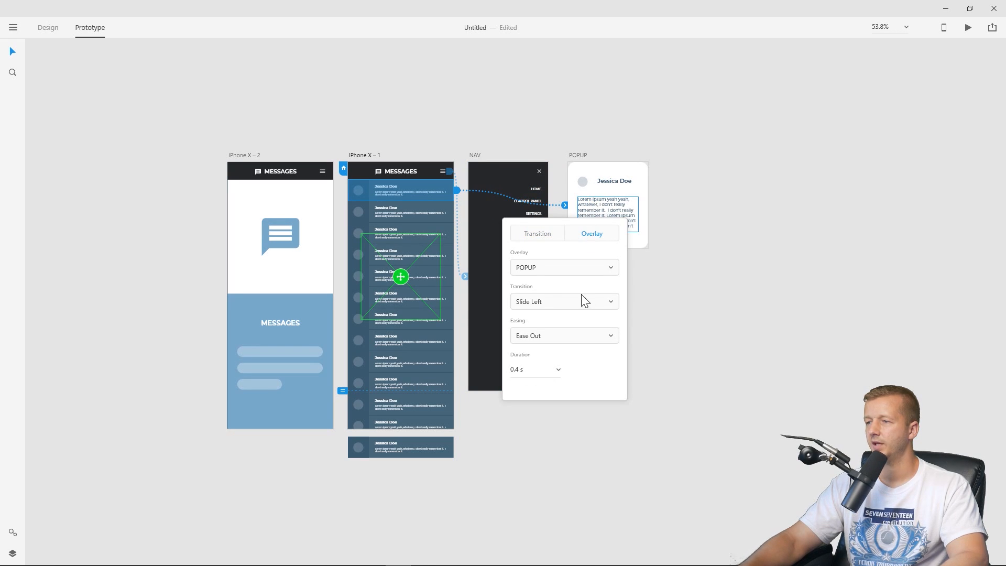
# Set the POPUP overlay's transition to Slide Up with Ease In-Out easing and a duration of 0.2 s.
pyautogui.click(557, 308)
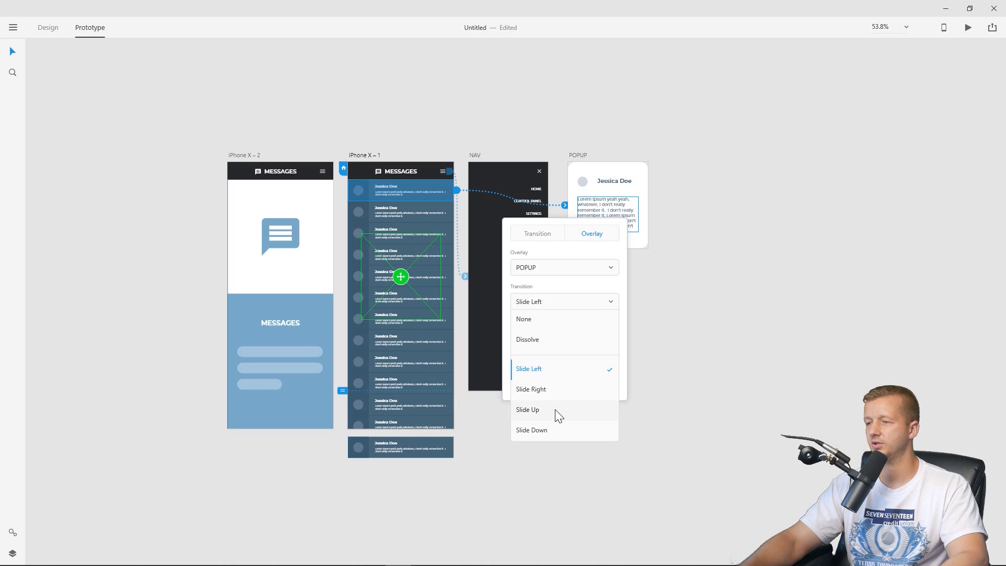
pyautogui.click(555, 410)
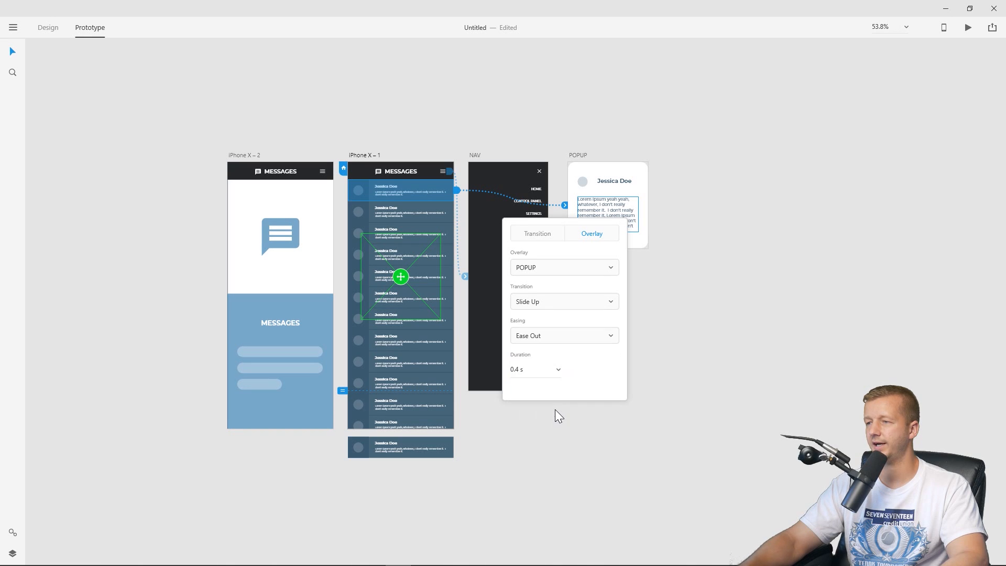
pyautogui.click(519, 371)
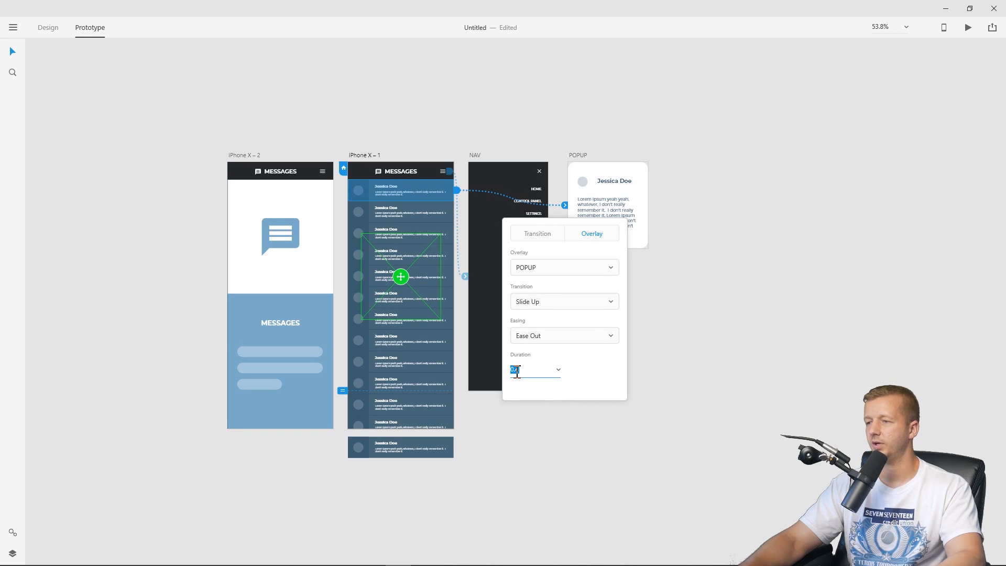
pyautogui.click(522, 371)
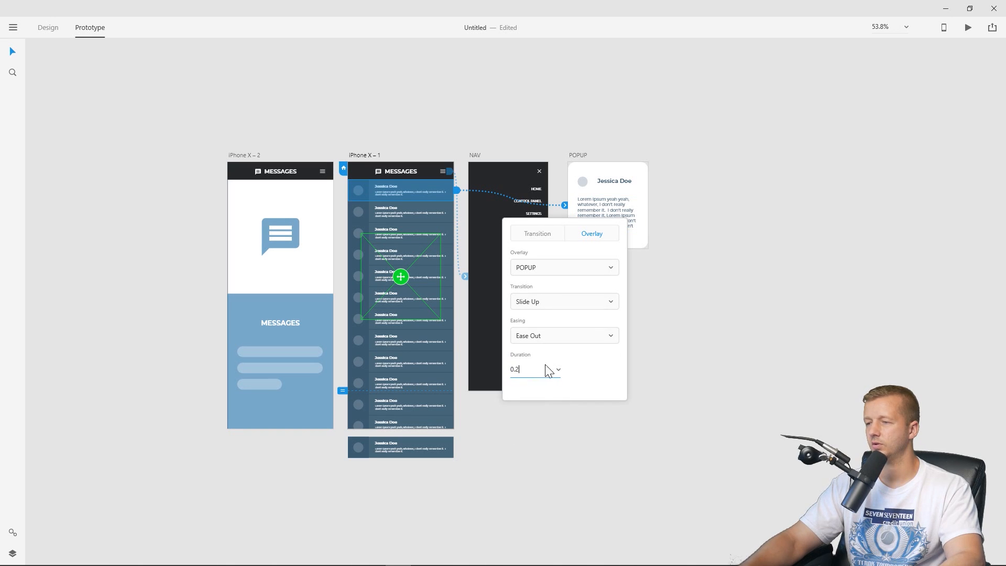
pyautogui.write('0.2')
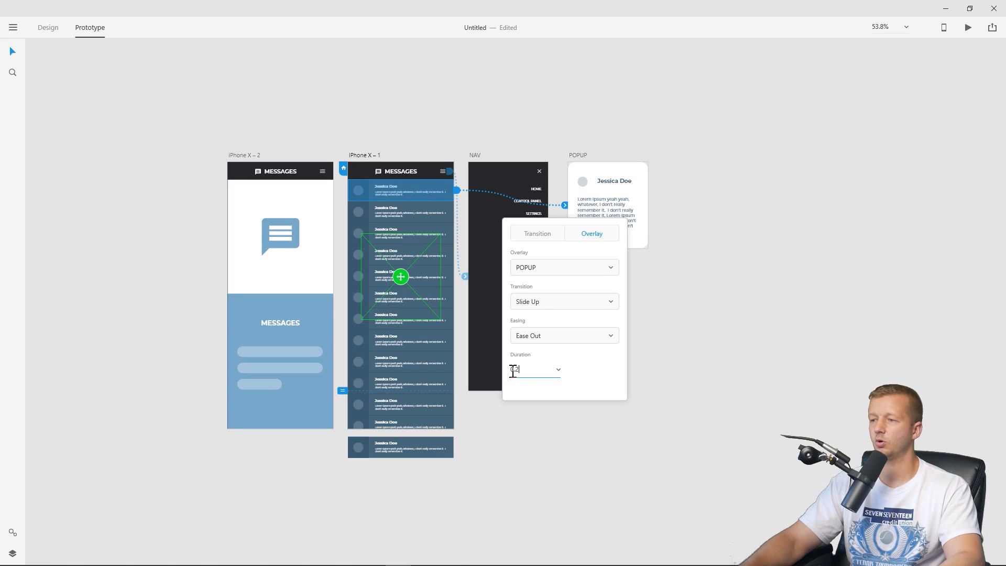
pyautogui.click(555, 339)
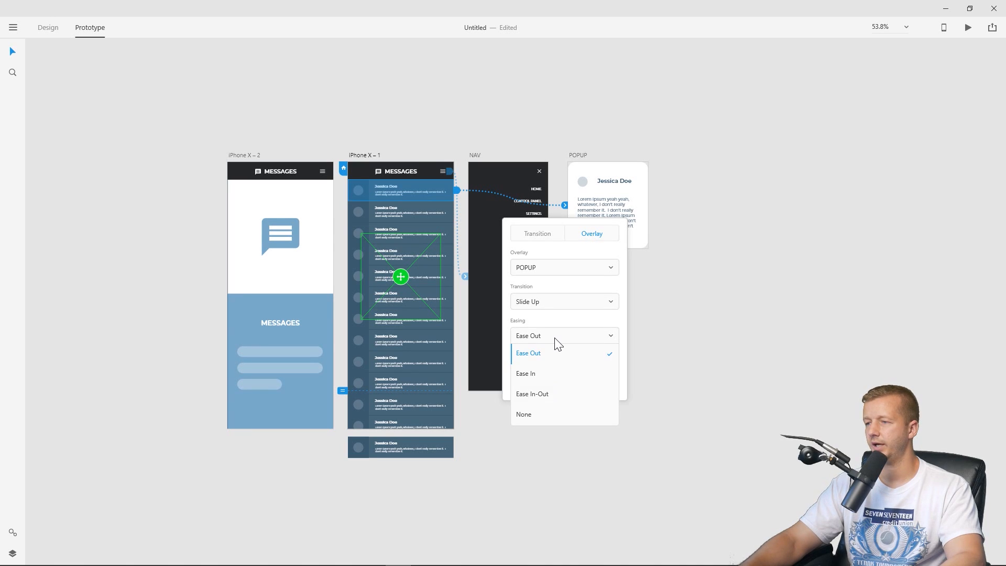
pyautogui.click(559, 394)
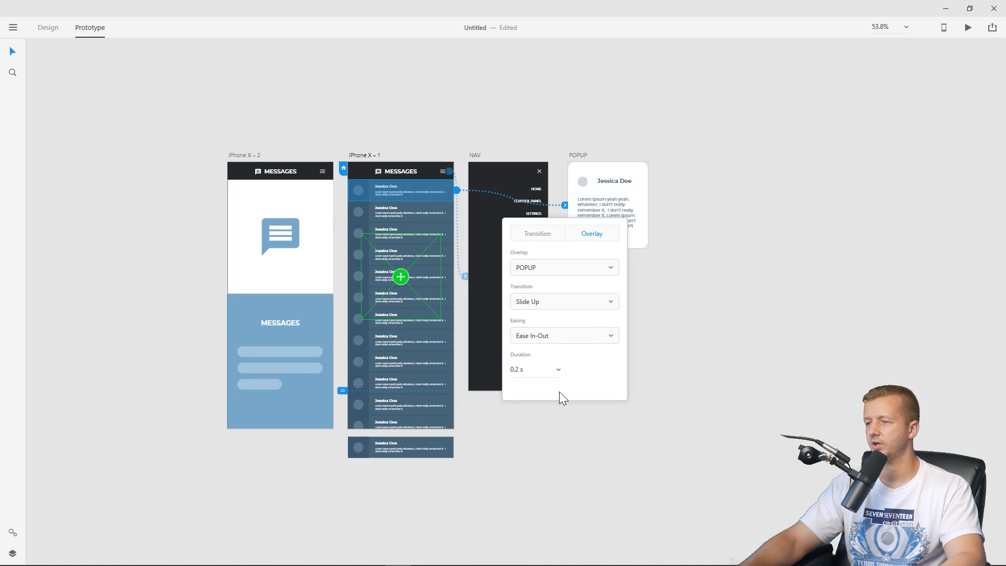
pyautogui.click(685, 344)
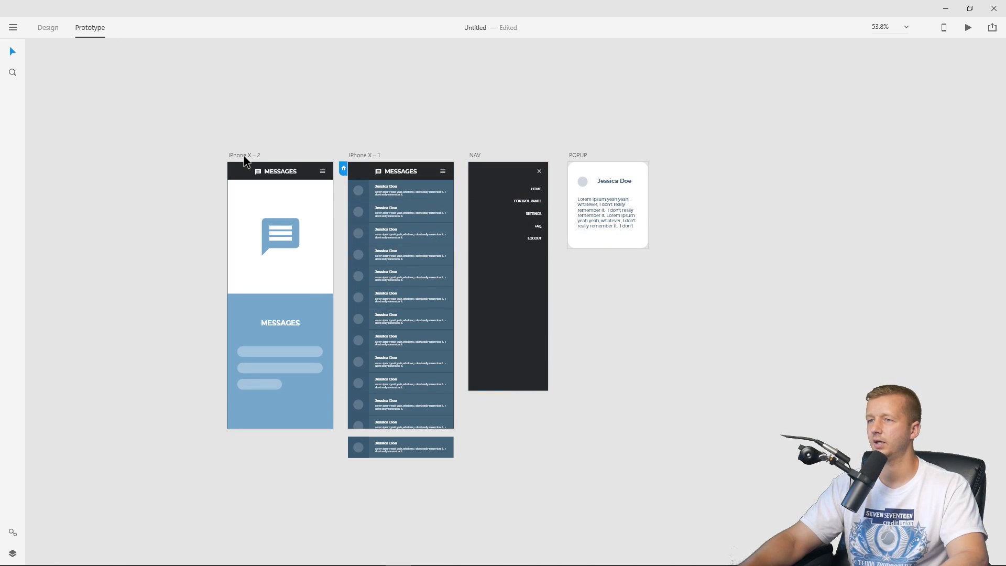
# Preview the prototype from iPhone X – 1, testing the first message's popup and the hamburger menu, and close the preview.
pyautogui.click(361, 155)
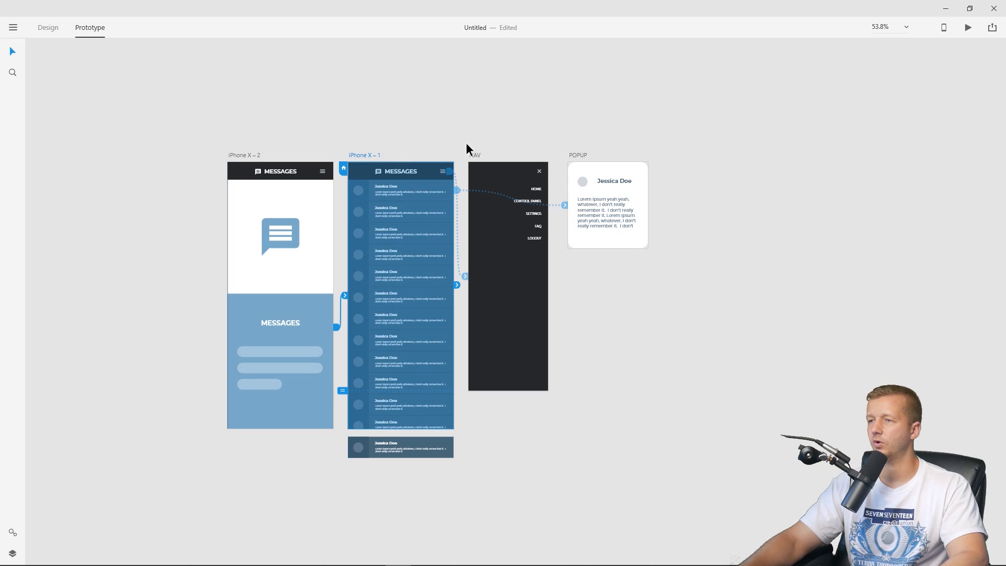
pyautogui.click(968, 28)
pyautogui.click(346, 135)
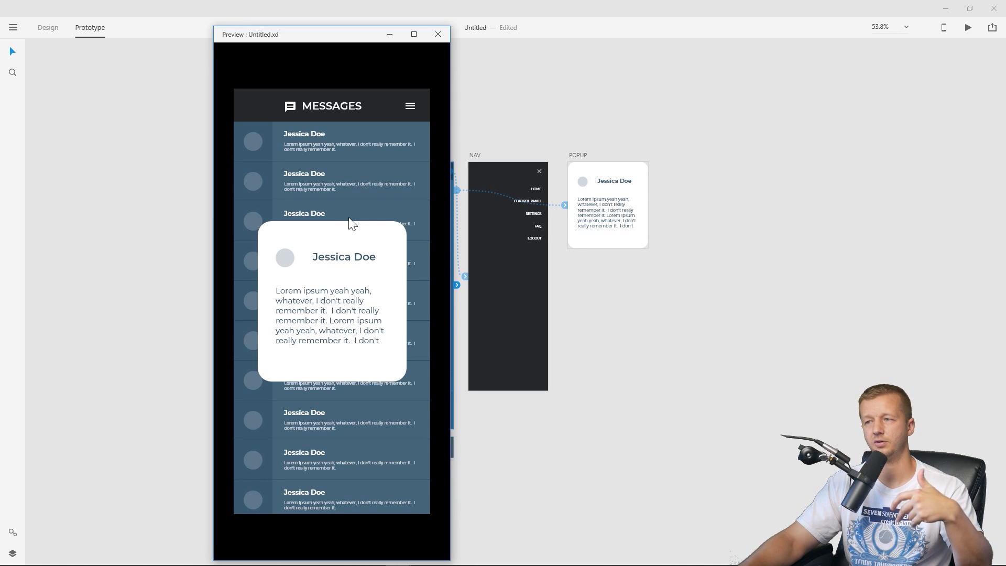
pyautogui.click(350, 238)
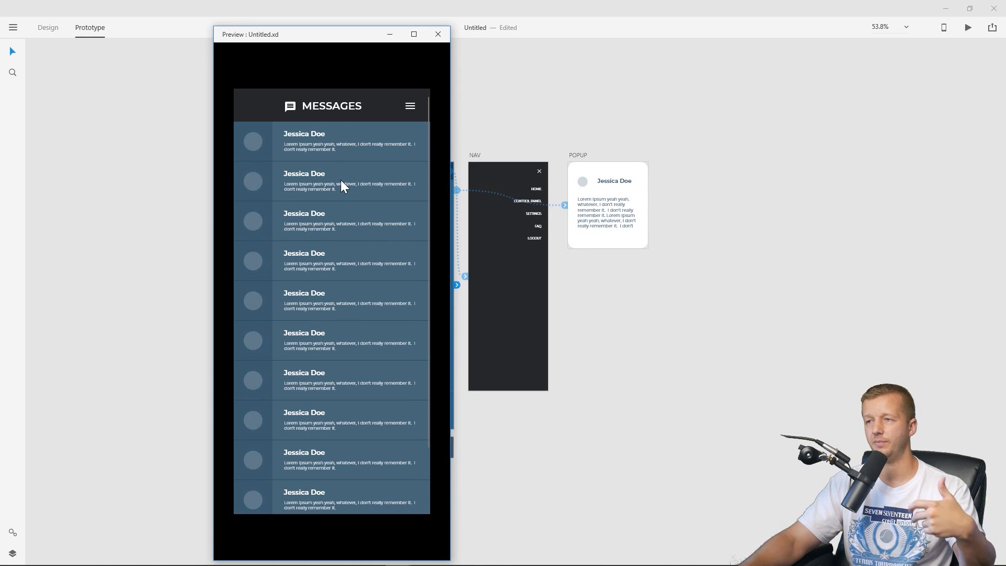
pyautogui.click(410, 108)
pyautogui.click(411, 108)
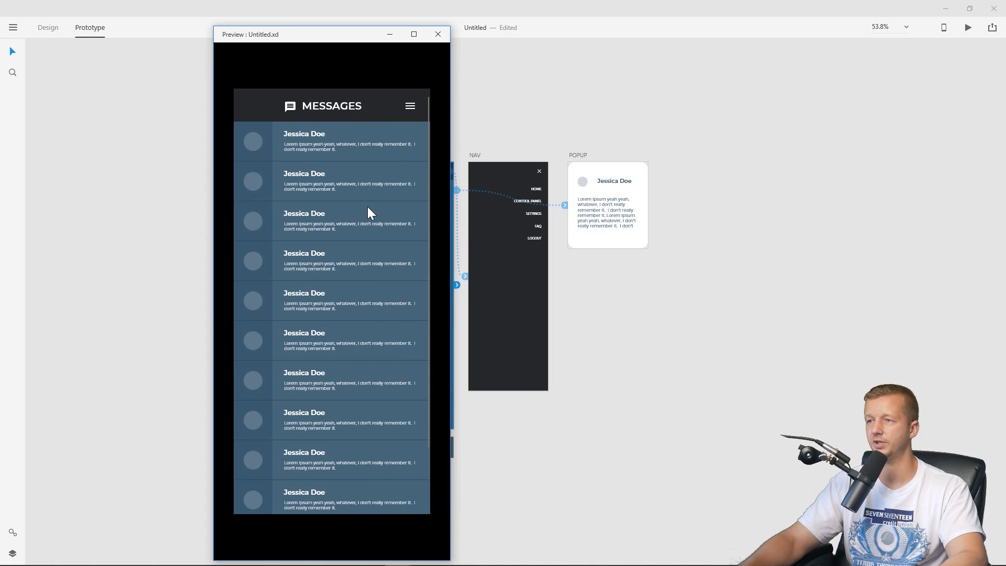
pyautogui.click(344, 156)
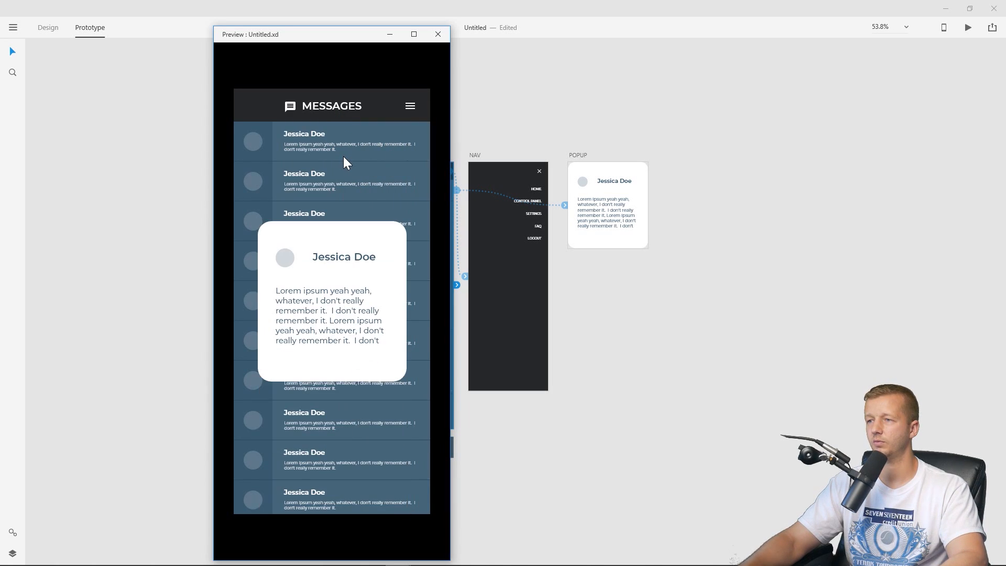
pyautogui.click(341, 125)
pyautogui.click(344, 149)
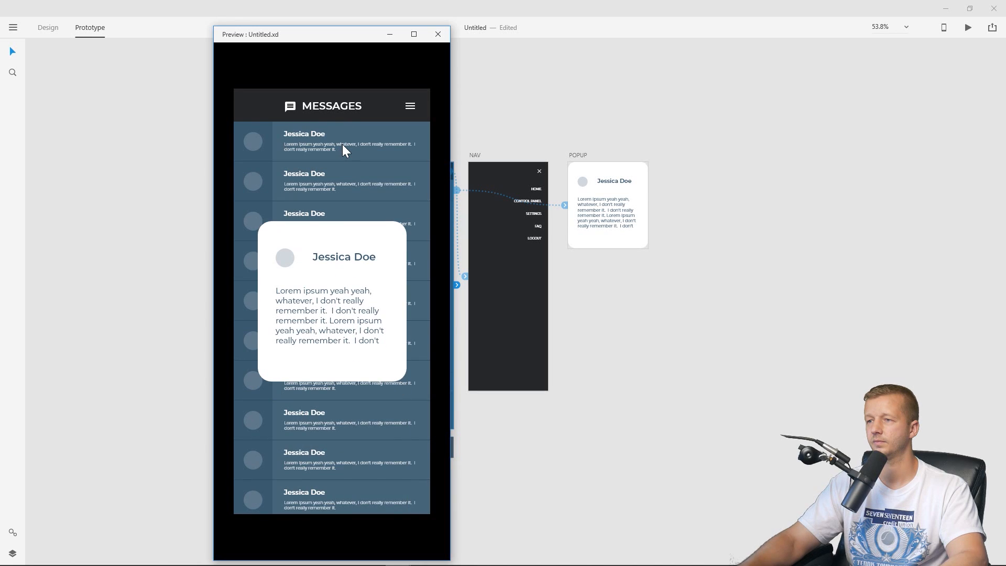
pyautogui.click(349, 140)
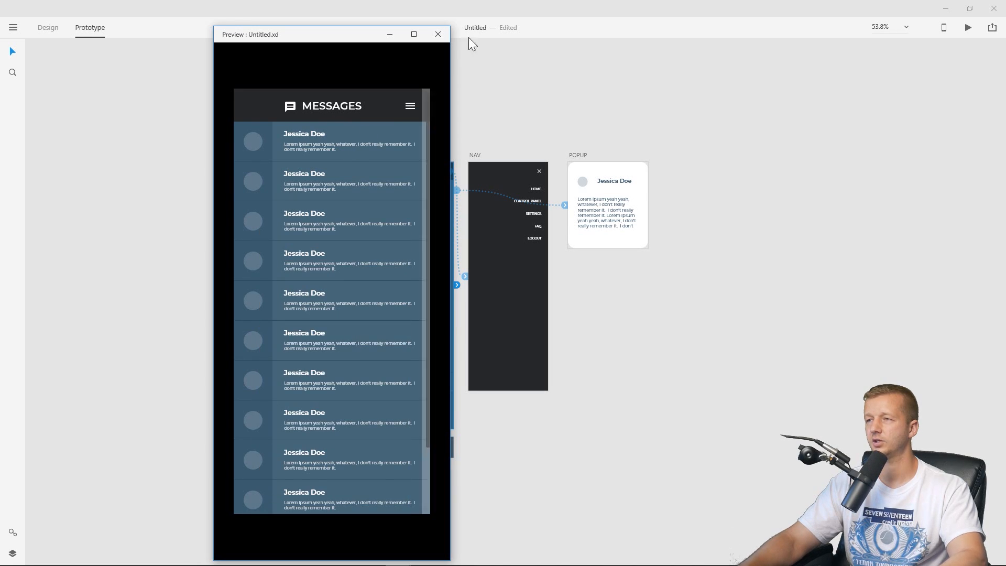
pyautogui.click(438, 33)
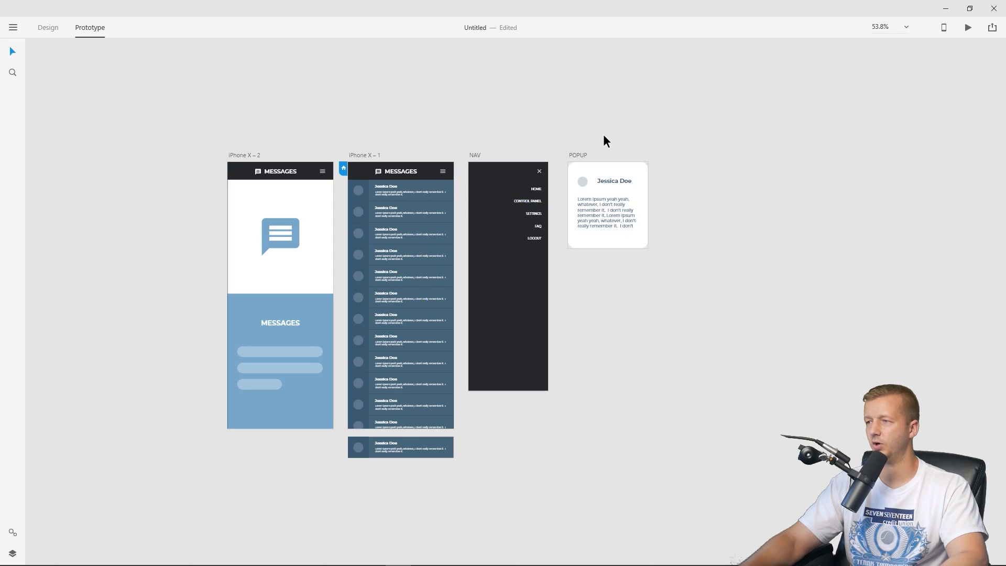
# Duplicate the POPUP artboard and place the copy directly beneath the original.
pyautogui.click(579, 153)
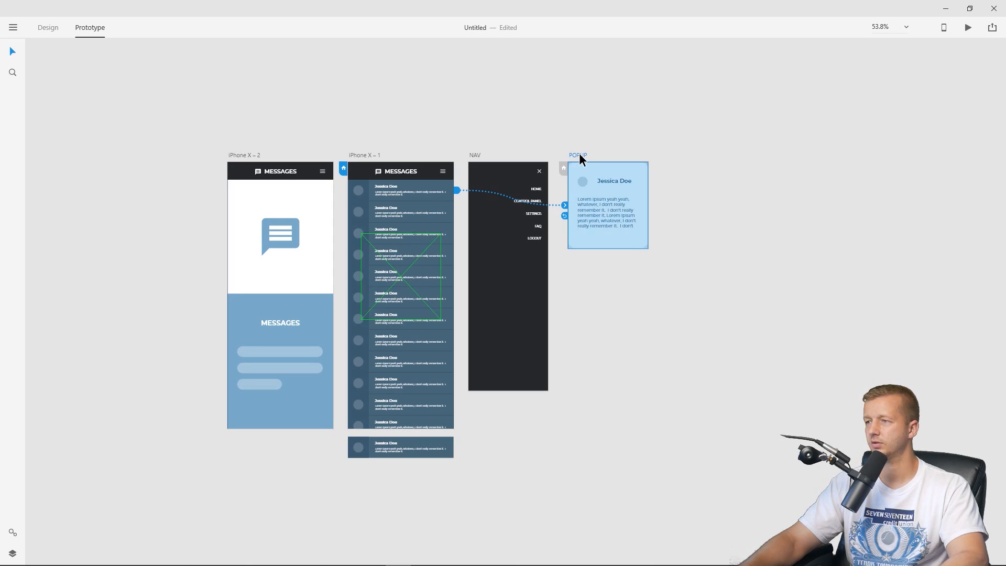
pyautogui.hotkey('ctrl', 'd')
pyautogui.moveTo(684, 153); pyautogui.dragTo(583, 263)
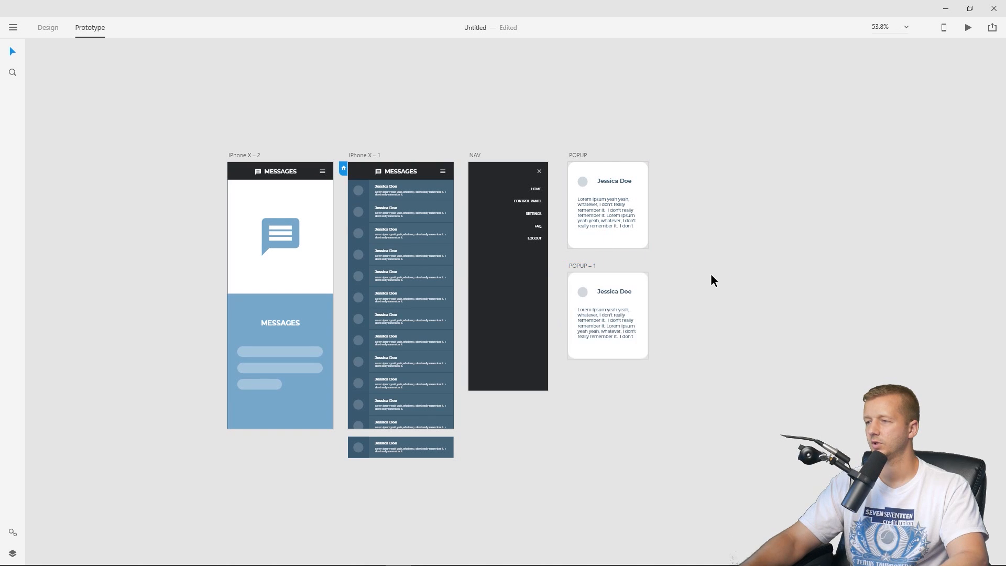
# Replace the sender name on the POPUP – 1 card with "Close Message".
pyautogui.click(600, 323)
pyautogui.click(613, 290)
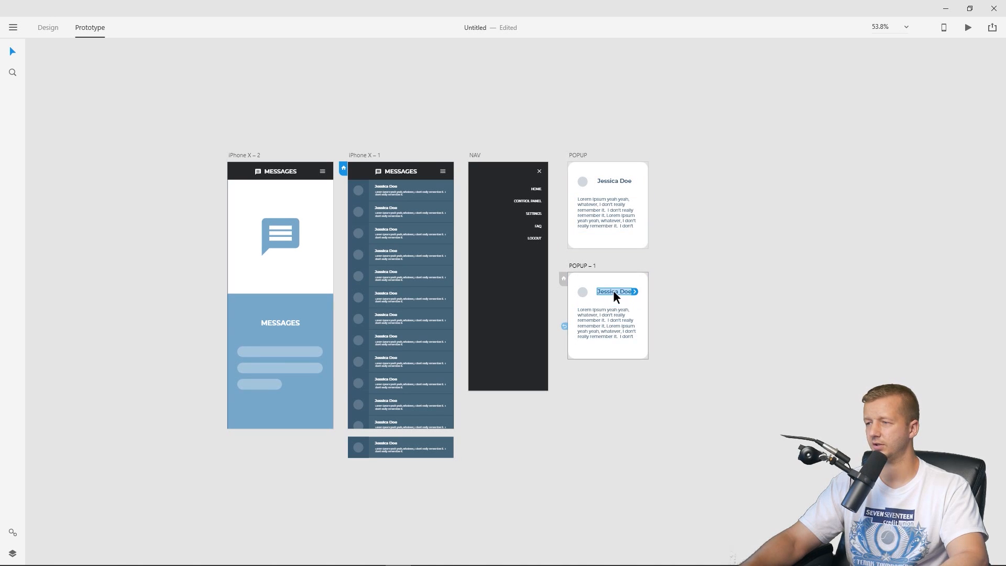
pyautogui.doubleClick(613, 291)
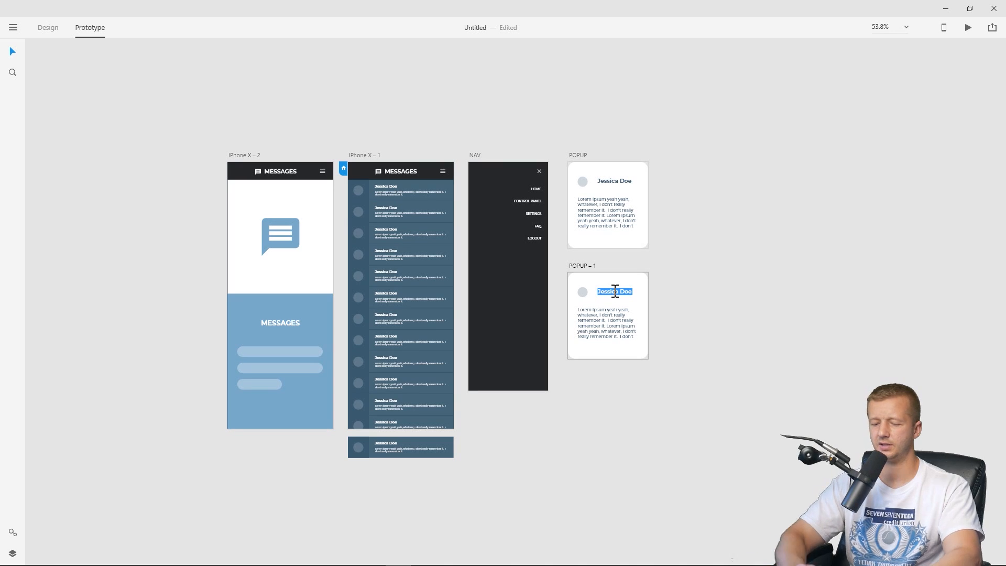
pyautogui.press('BackSpace')
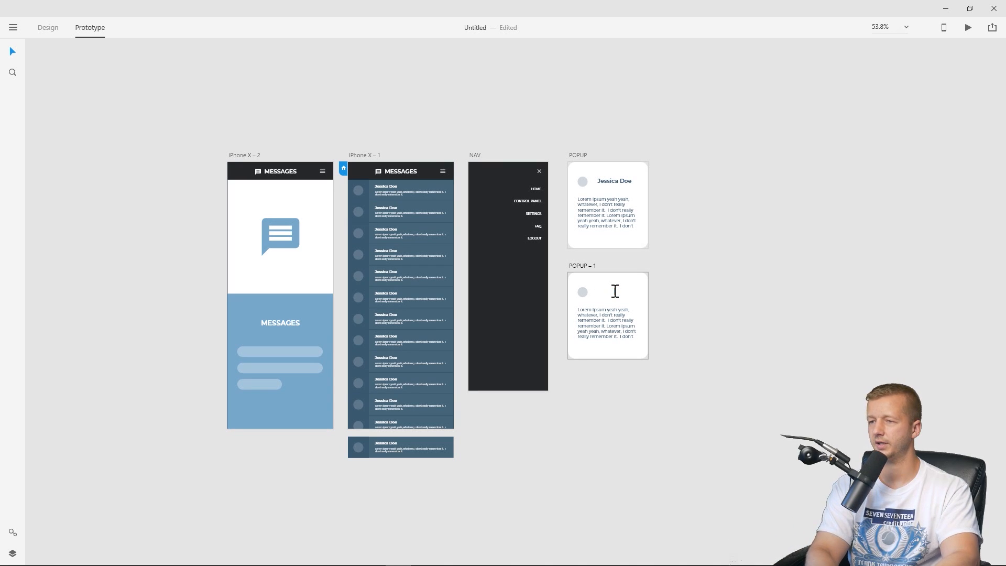
pyautogui.write('Close M')
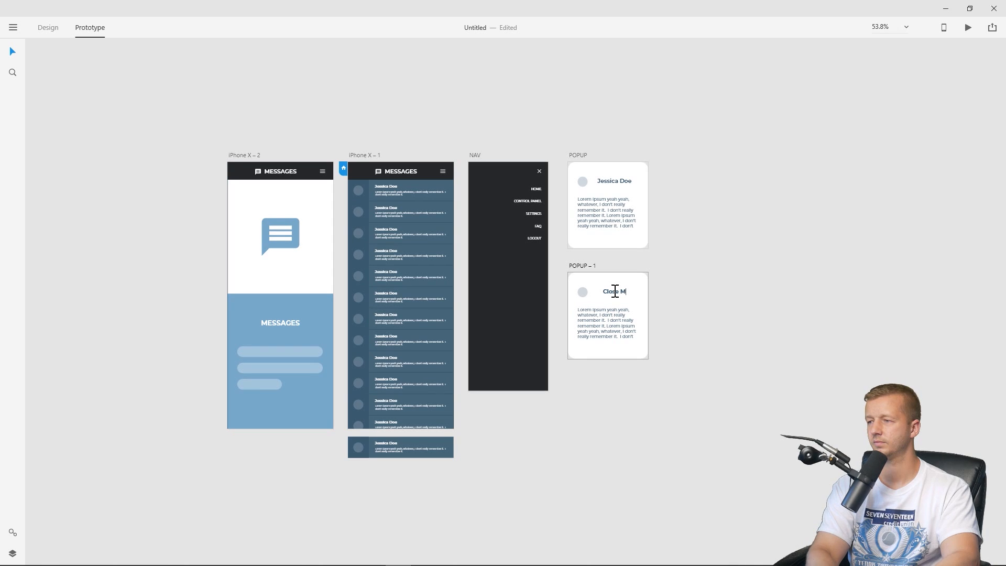
pyautogui.write('essage')
pyautogui.click(593, 324)
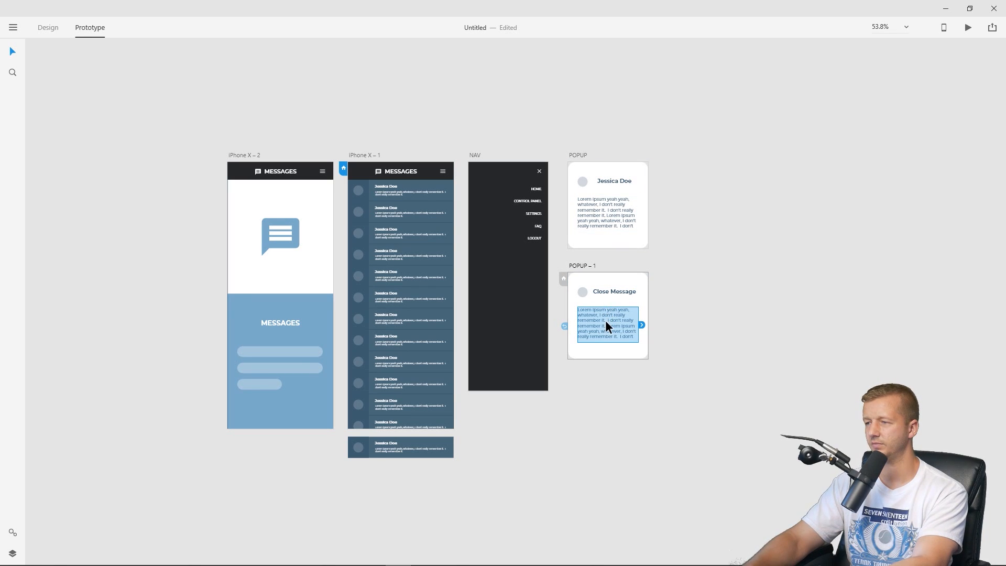
pyautogui.click(665, 269)
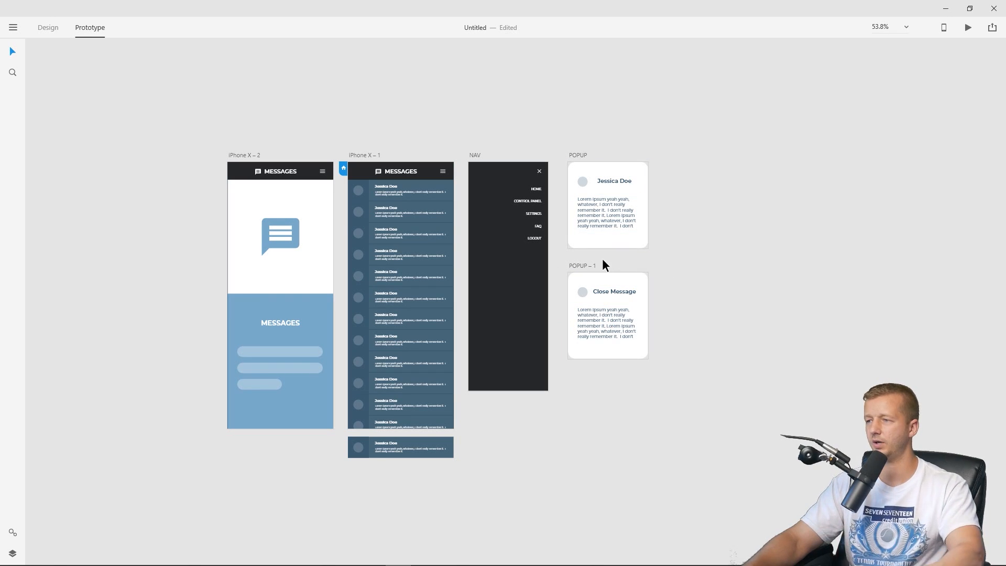
# Return to Design mode and check the properties of the white rounded rectangle on POPUP – 1.
pyautogui.click(594, 278)
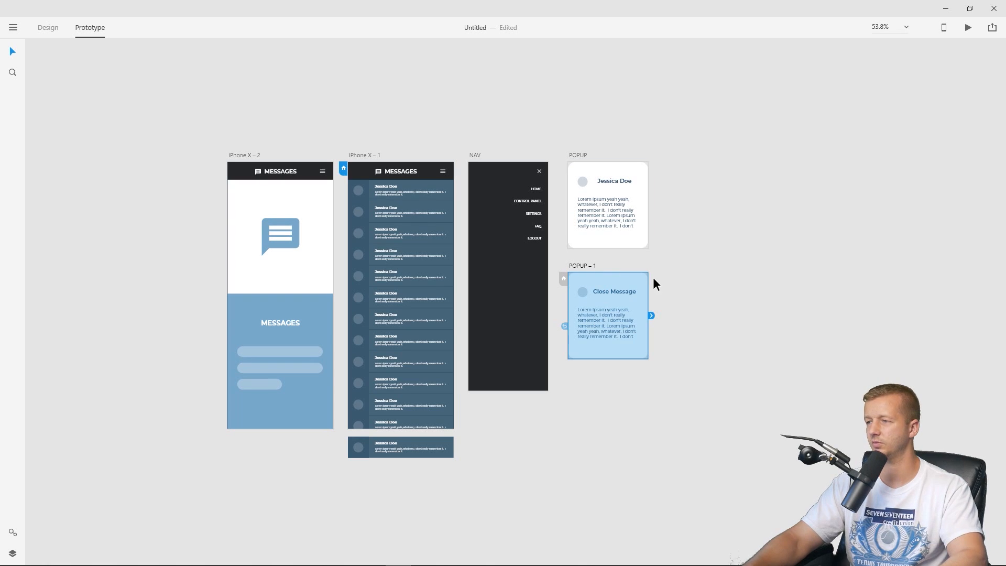
pyautogui.click(48, 28)
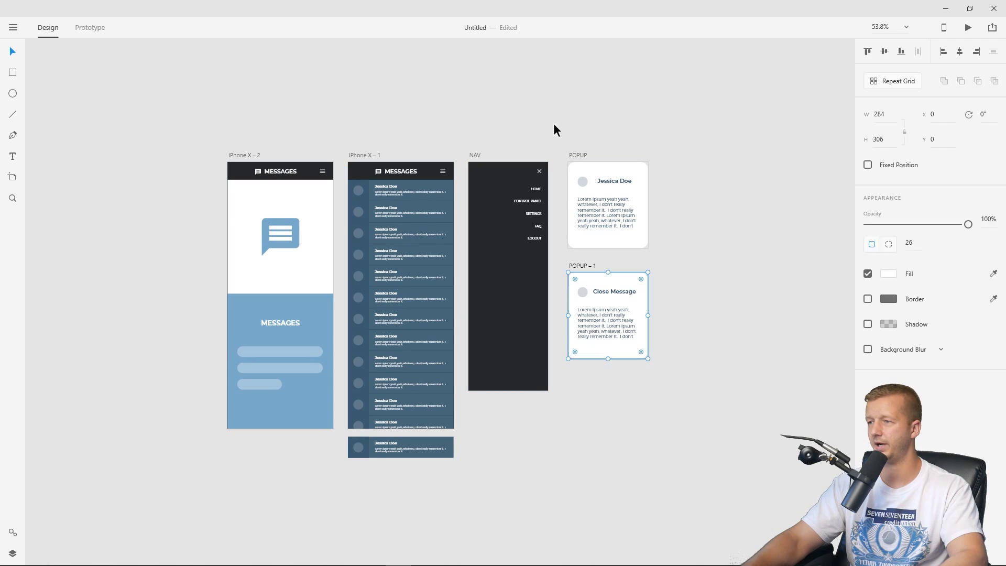
pyautogui.click(619, 290)
pyautogui.click(618, 281)
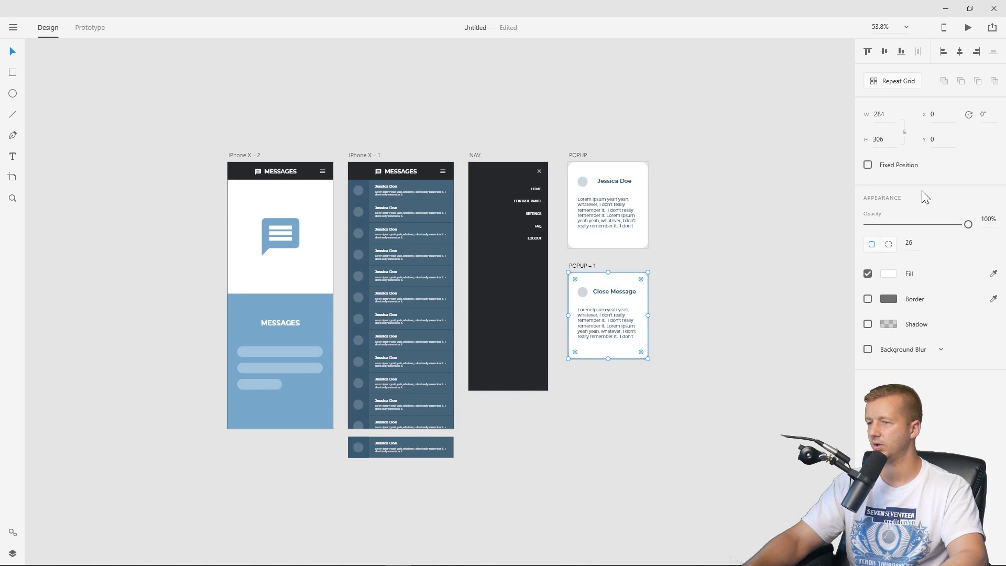
pyautogui.click(695, 234)
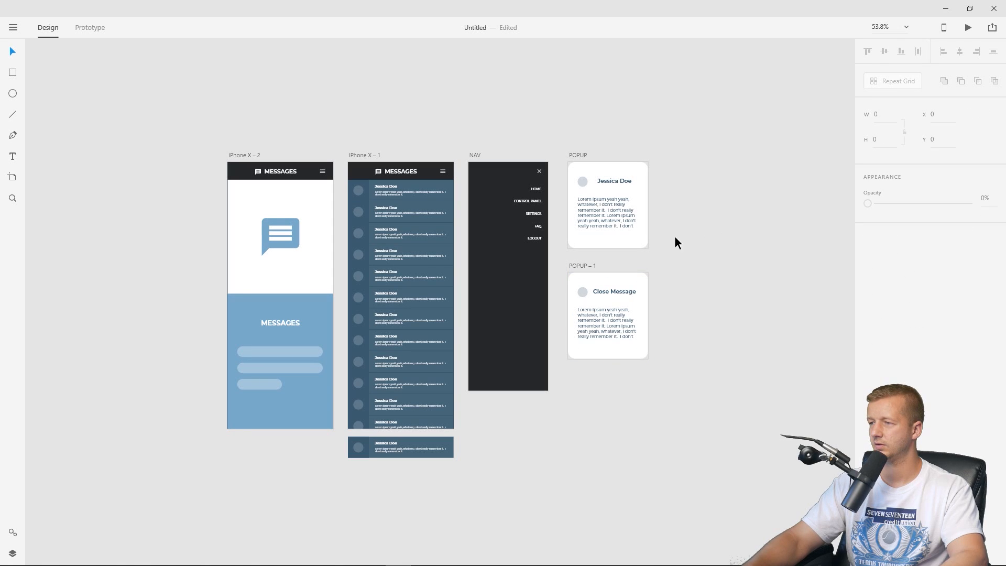
# Enable a border on the white rounded rectangle of POPUP – 1 and set its width to 3.
pyautogui.click(621, 283)
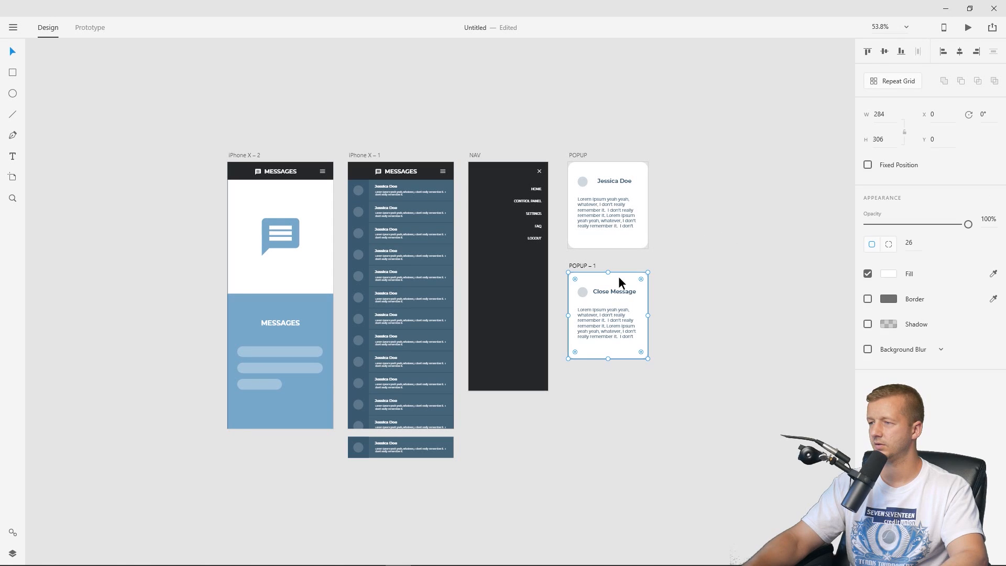
pyautogui.click(889, 299)
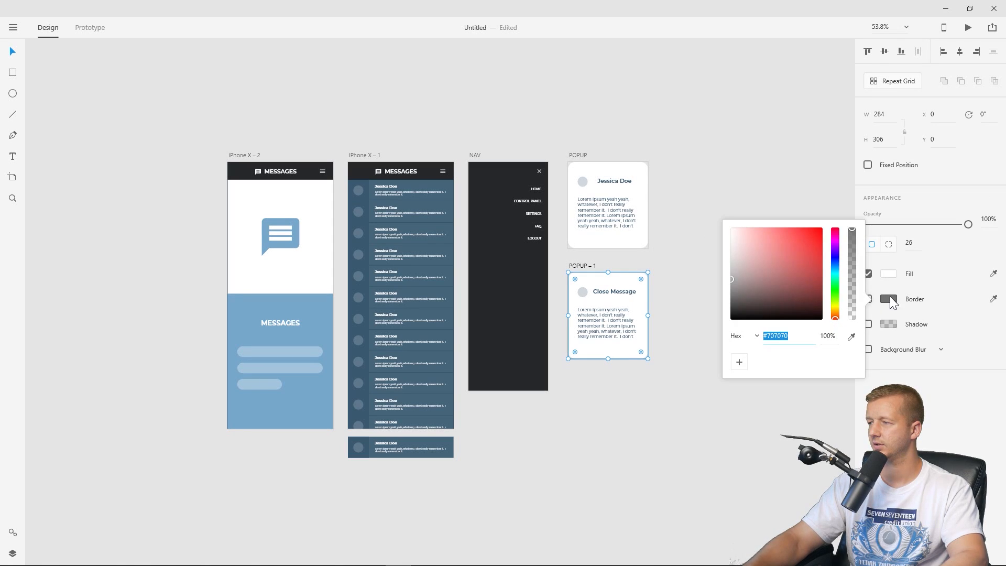
pyautogui.click(868, 299)
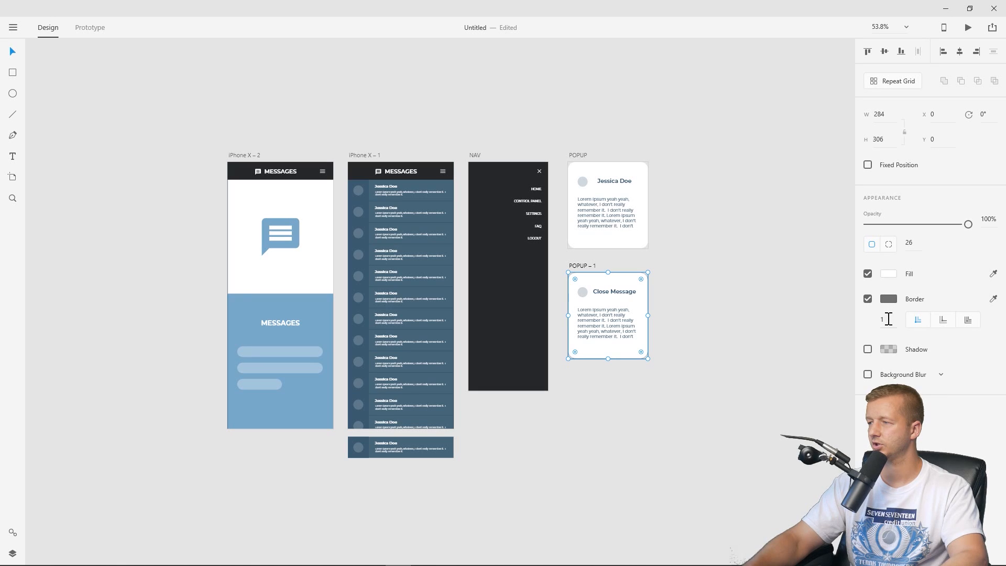
pyautogui.click(886, 318)
pyautogui.press('Up')
pyautogui.press('Up')
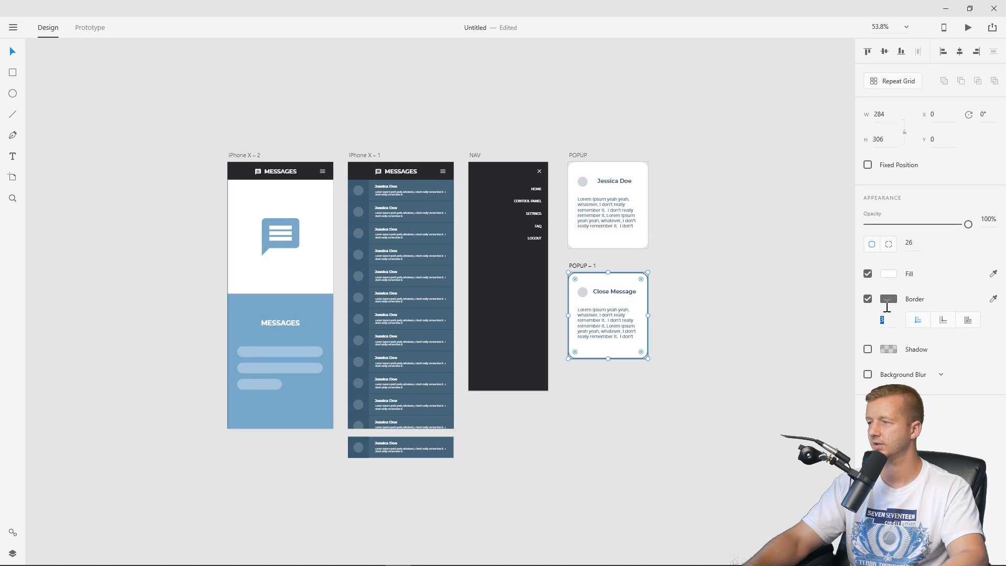
# Color the border of the POPUP – 1 card pale yellow, #ECE8BF, and deselect it.
pyautogui.click(888, 300)
pyautogui.moveTo(833, 291); pyautogui.dragTo(837, 309)
pyautogui.click(748, 232)
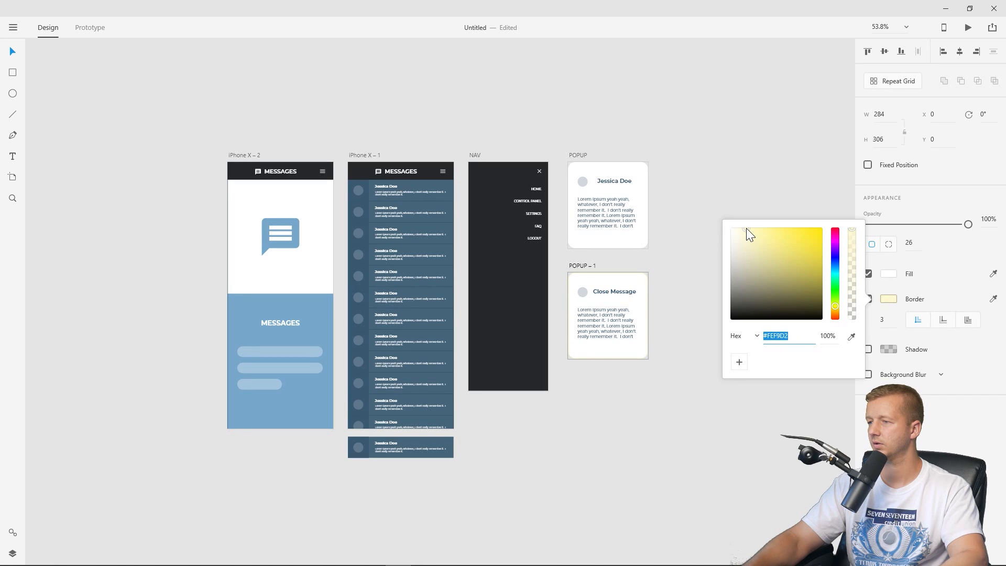
pyautogui.moveTo(749, 230); pyautogui.dragTo(749, 235)
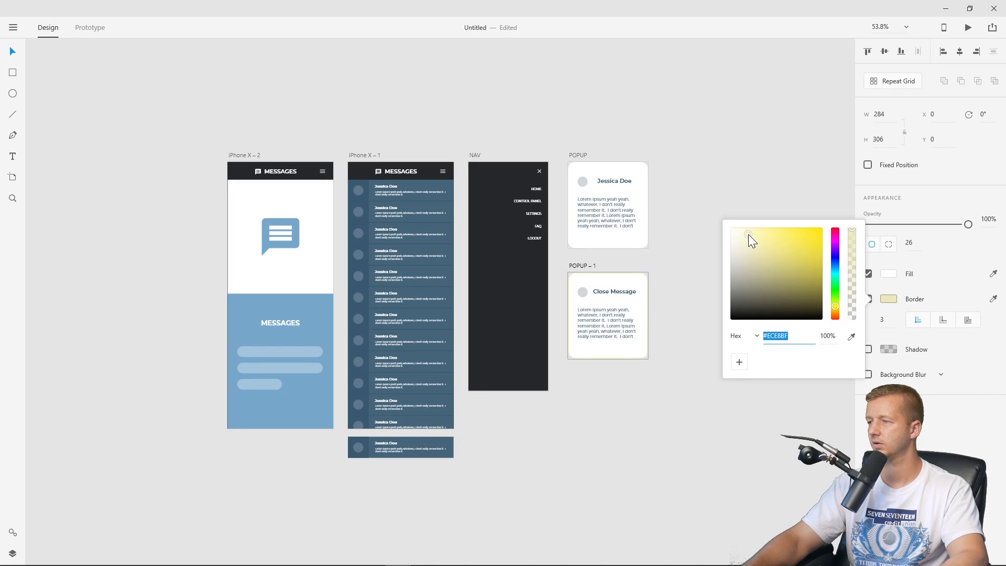
pyautogui.click(733, 176)
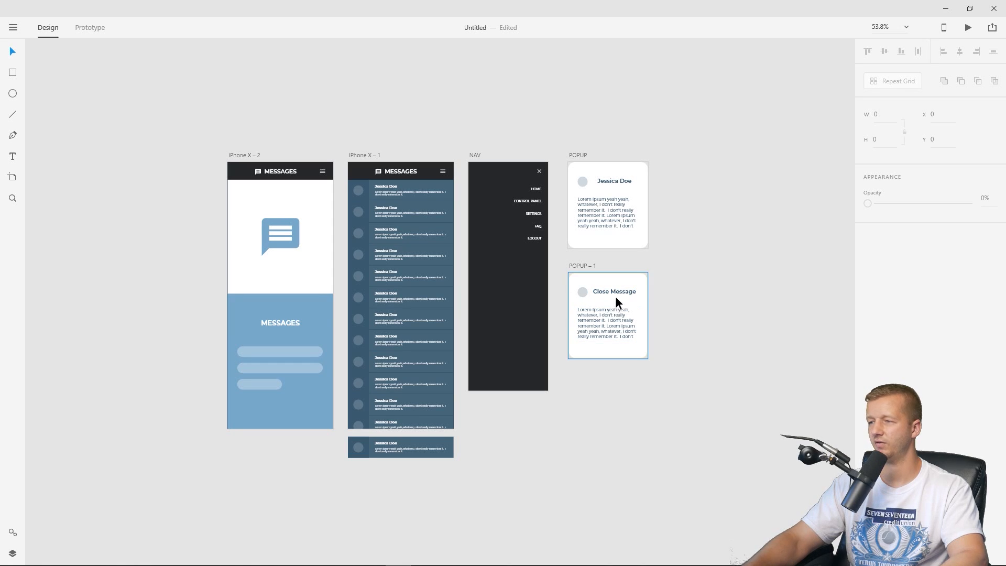
pyautogui.click(580, 272)
pyautogui.click(155, 60)
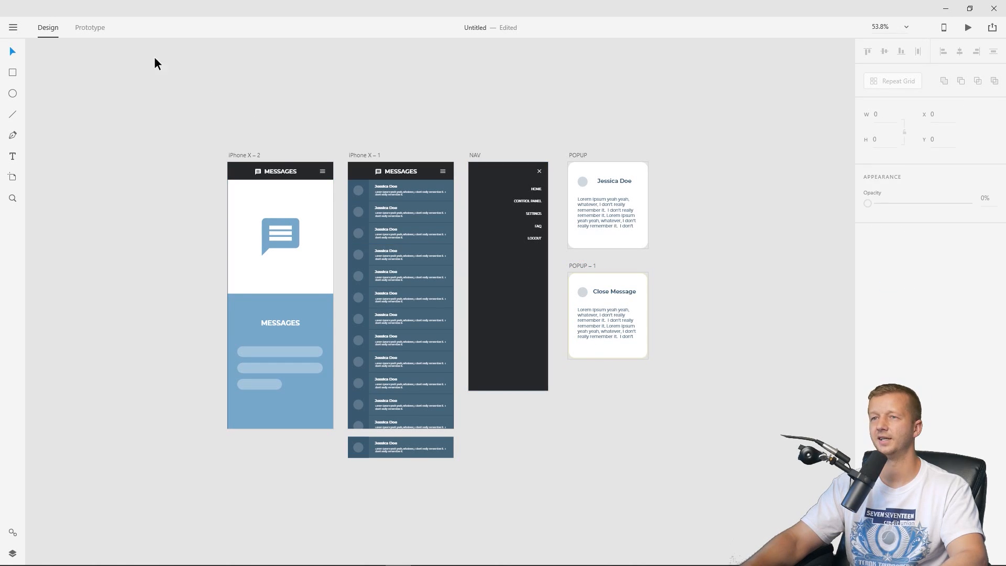
# In Prototype mode, link the large message icon on iPhone X – 2 to POPUP – 1 as a Slide Up overlay.
pyautogui.click(90, 28)
pyautogui.click(329, 325)
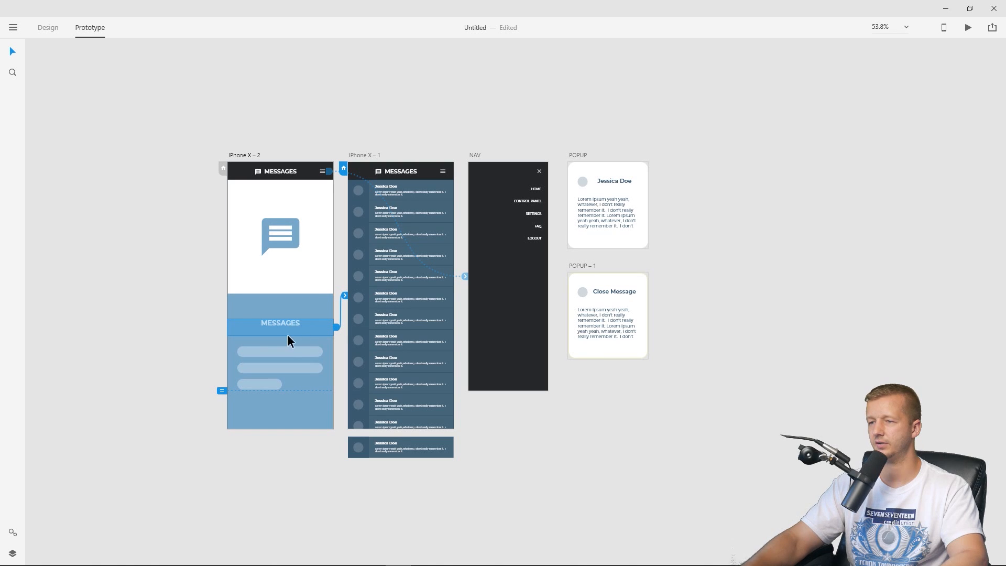
pyautogui.click(283, 253)
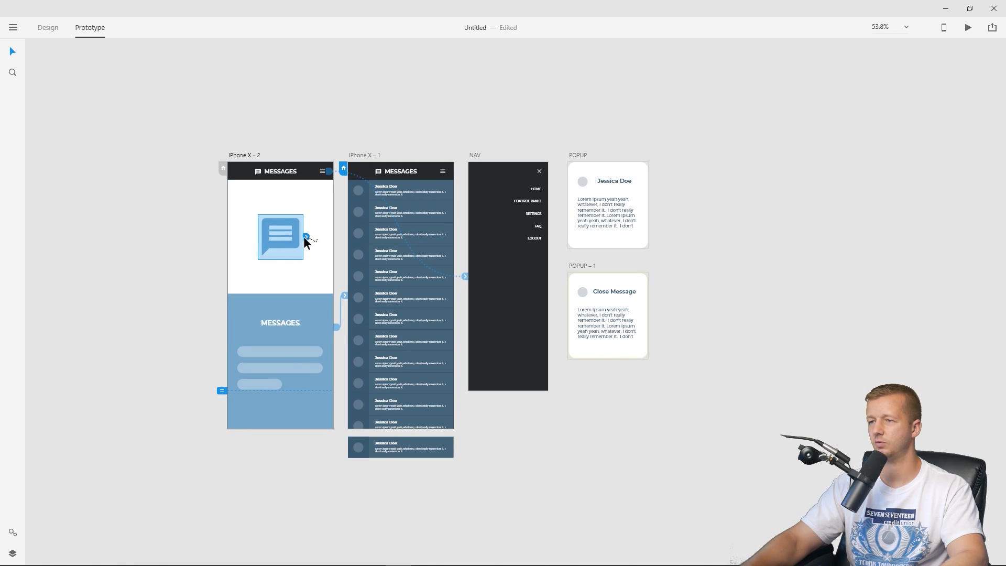
pyautogui.moveTo(306, 238); pyautogui.dragTo(583, 316)
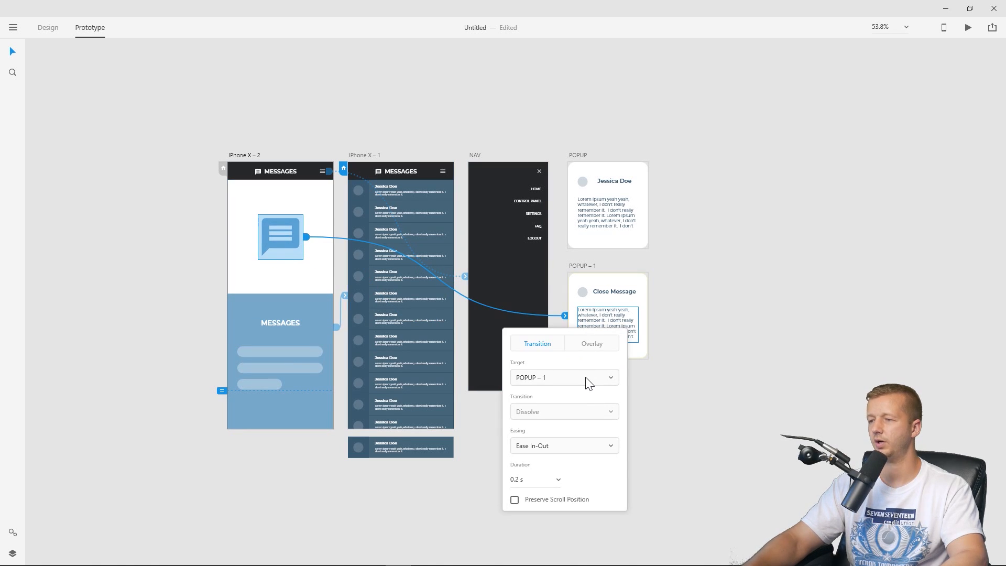
pyautogui.click(591, 344)
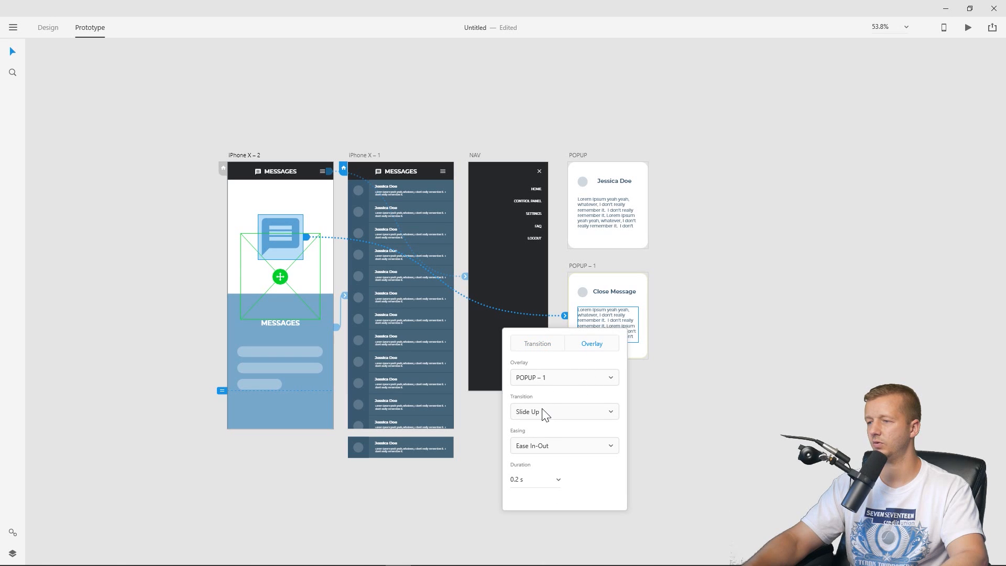
pyautogui.click(747, 394)
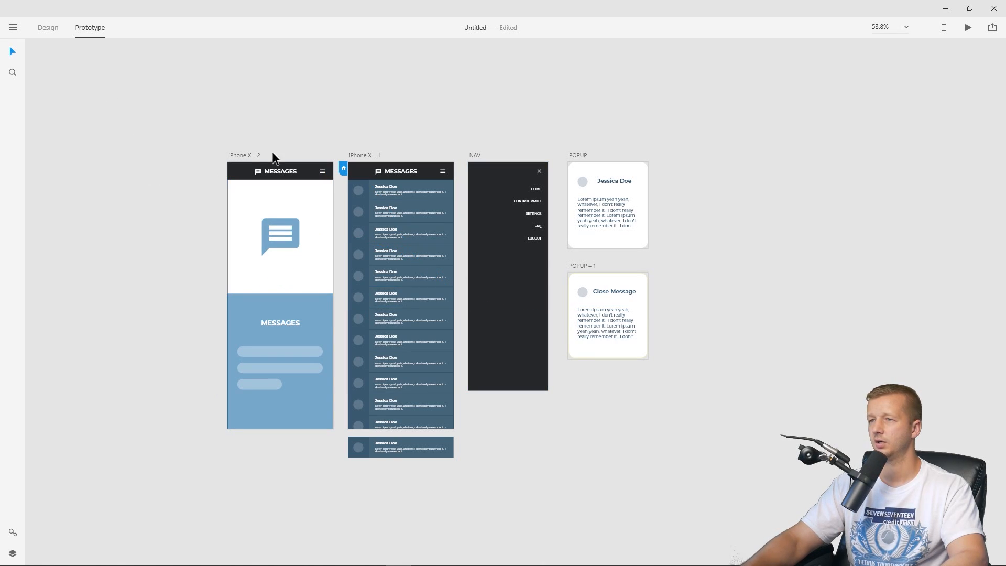
# Preview the prototype from iPhone X – 2, opening the message icon's popup and dismissing it.
pyautogui.click(256, 155)
pyautogui.click(969, 27)
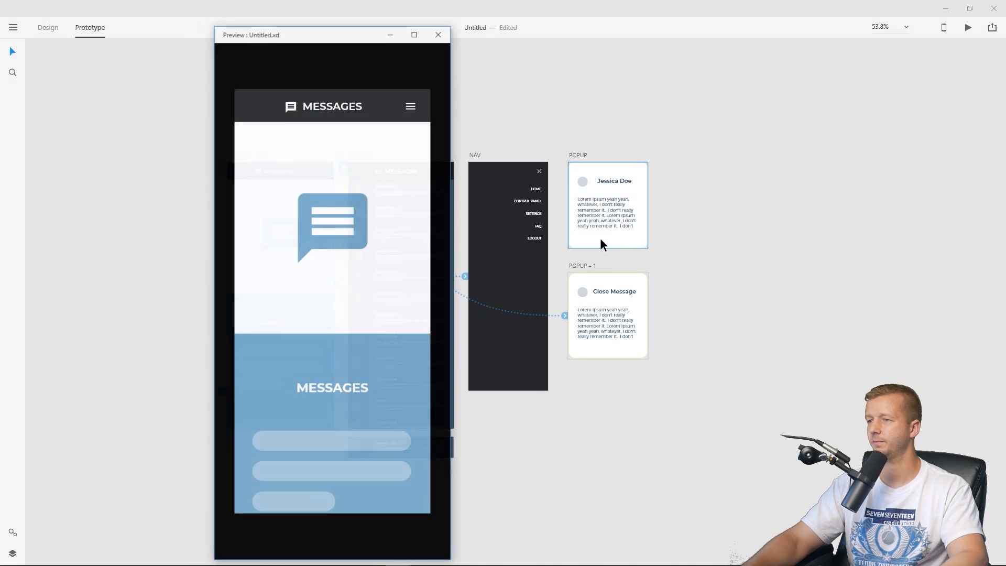
pyautogui.click(343, 253)
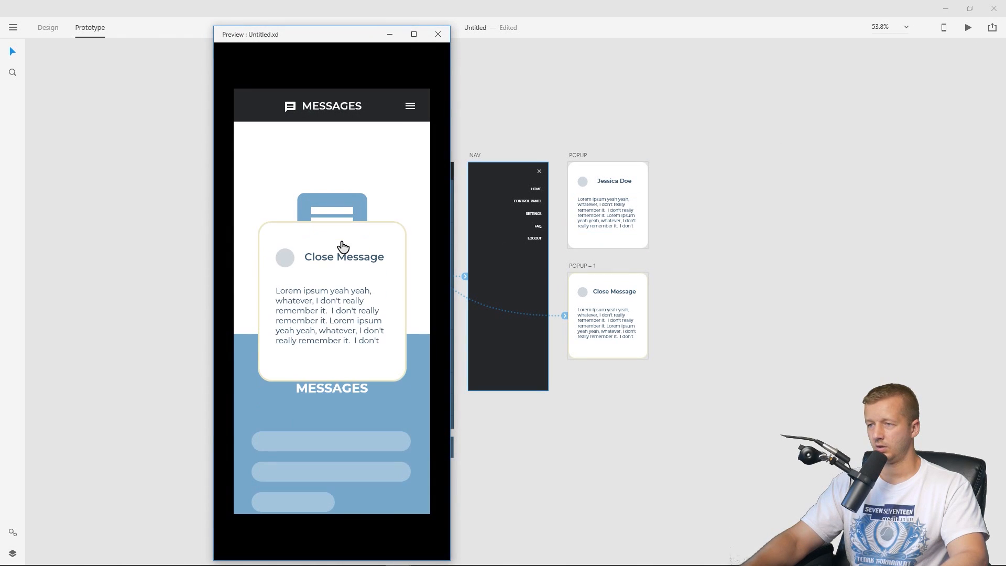
pyautogui.click(371, 200)
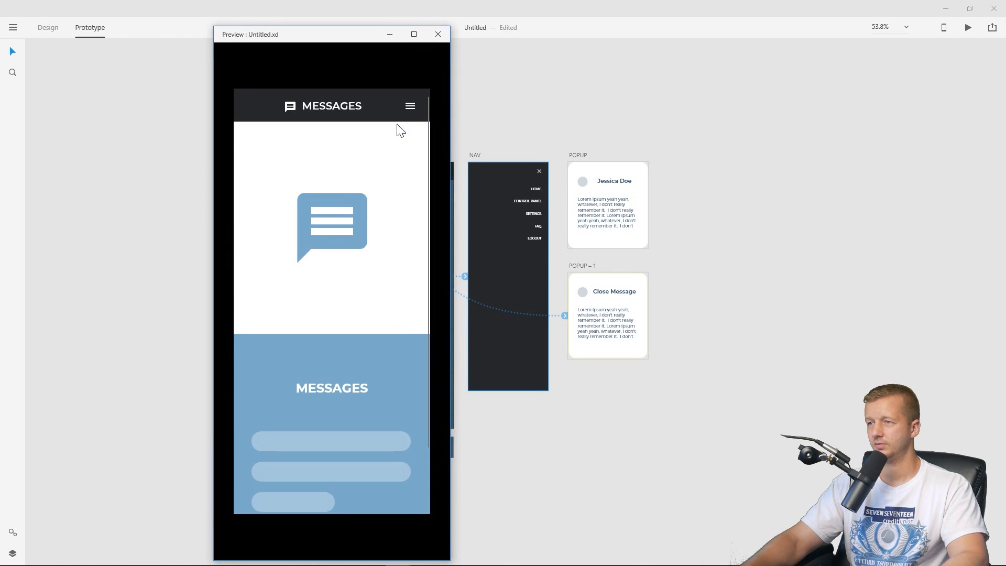
# In the preview, follow the MESSAGES link to the list, check its scrolling, and test the first message's popup.
pyautogui.click(325, 383)
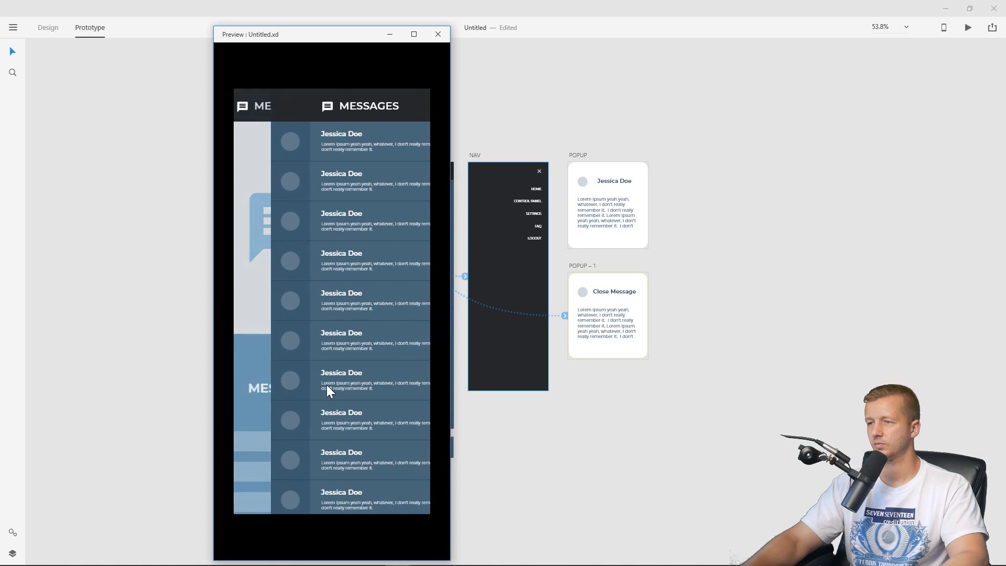
pyautogui.scroll(-2, 301, 111)
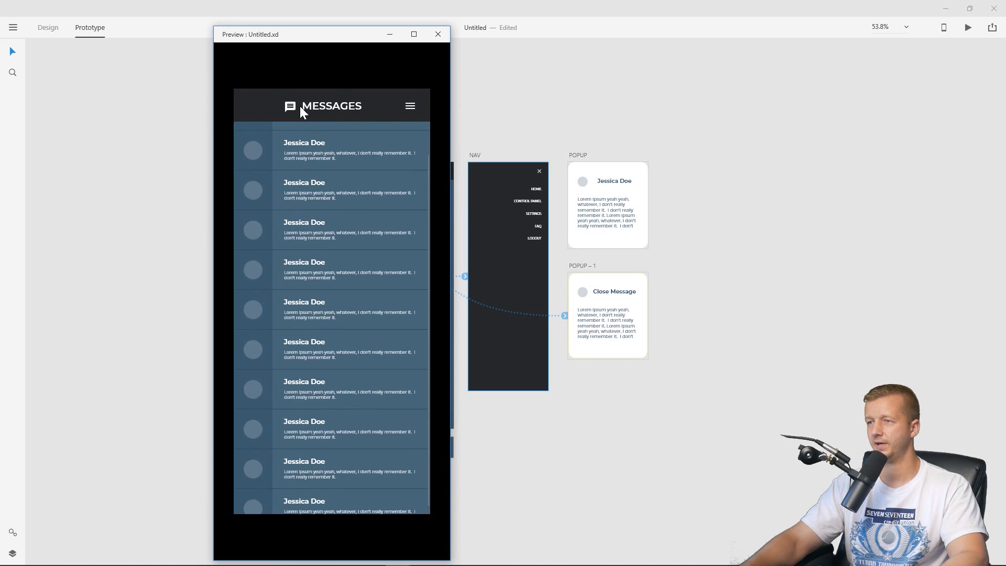
pyautogui.scroll(2, 359, 229)
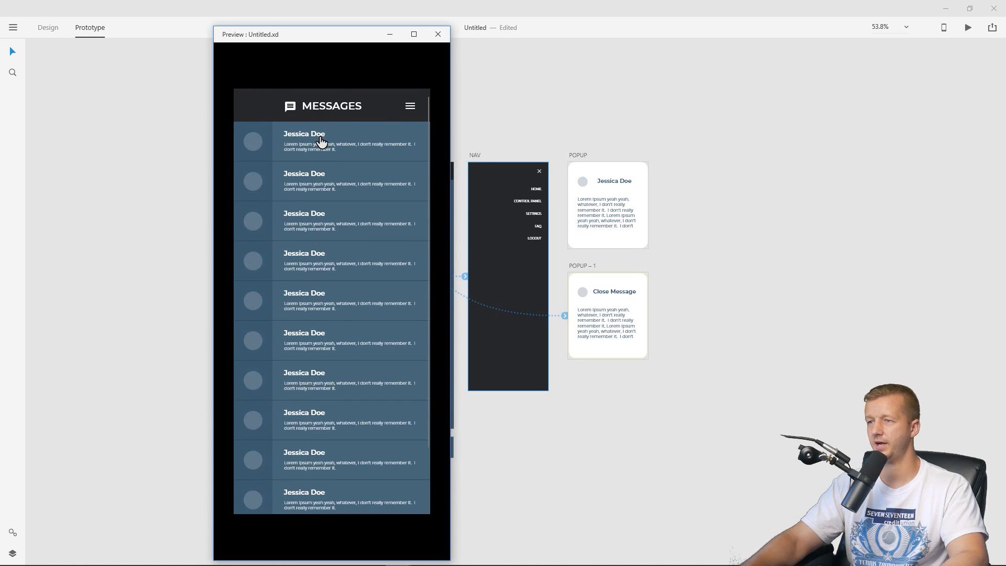
pyautogui.click(321, 142)
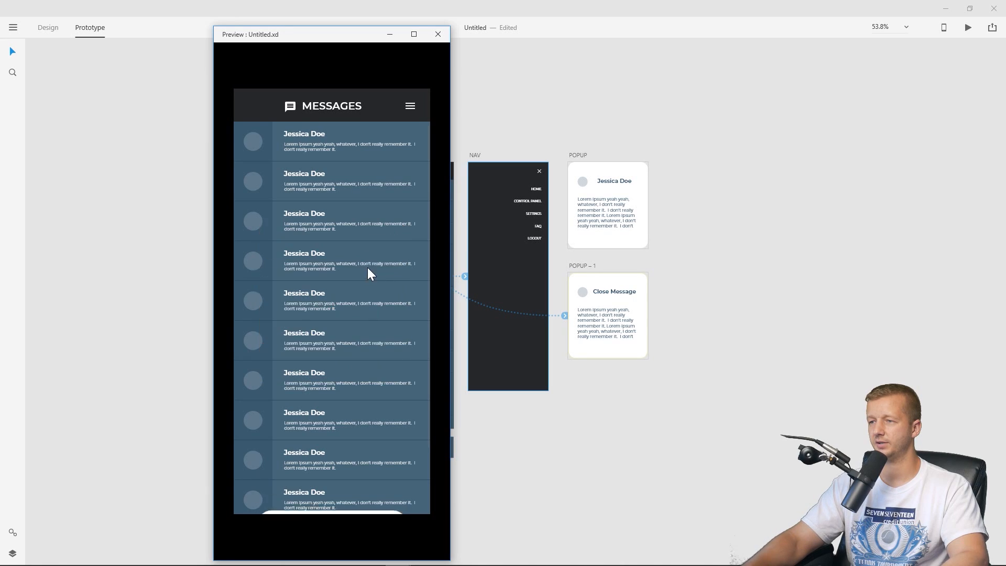
pyautogui.scroll(2, 361, 246)
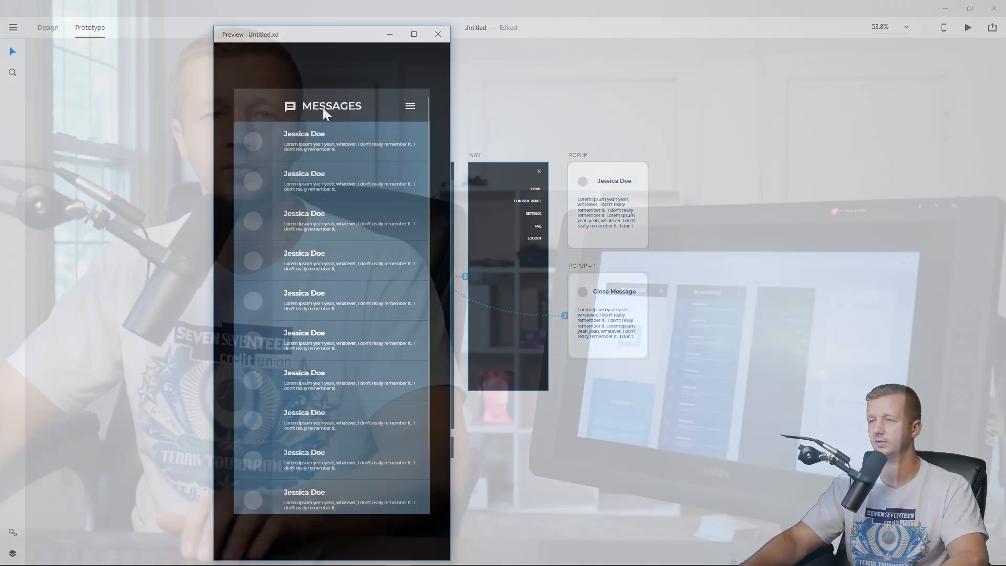